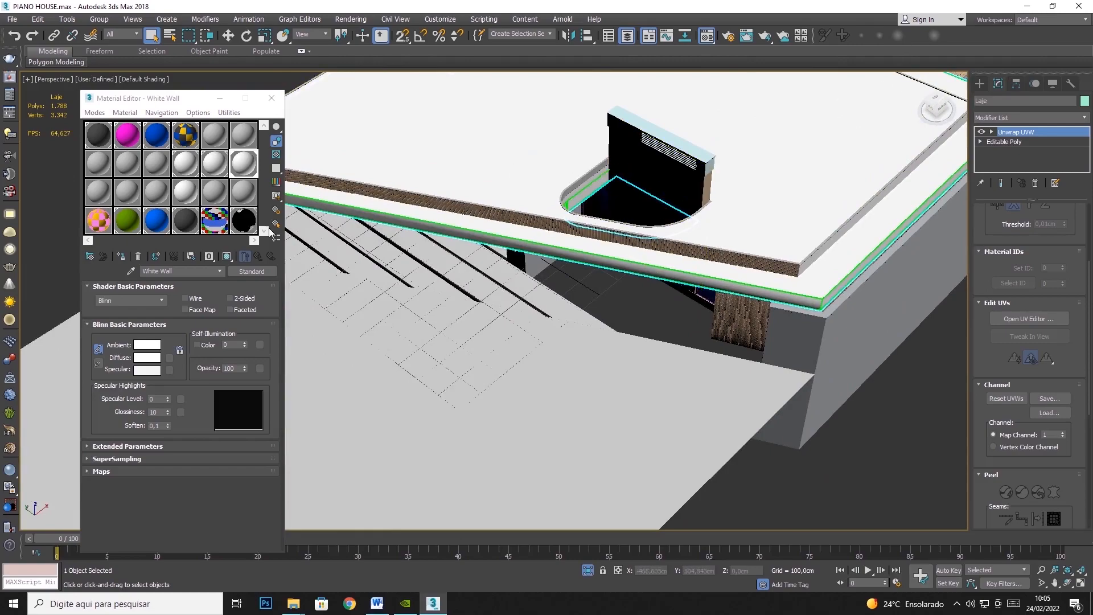
Sample the material of the upright block on the roof into the active White Wall sample slot
{"action": "left_click", "coordinate": [131, 271]}
{"action": "left_click", "coordinate": [530, 251]}
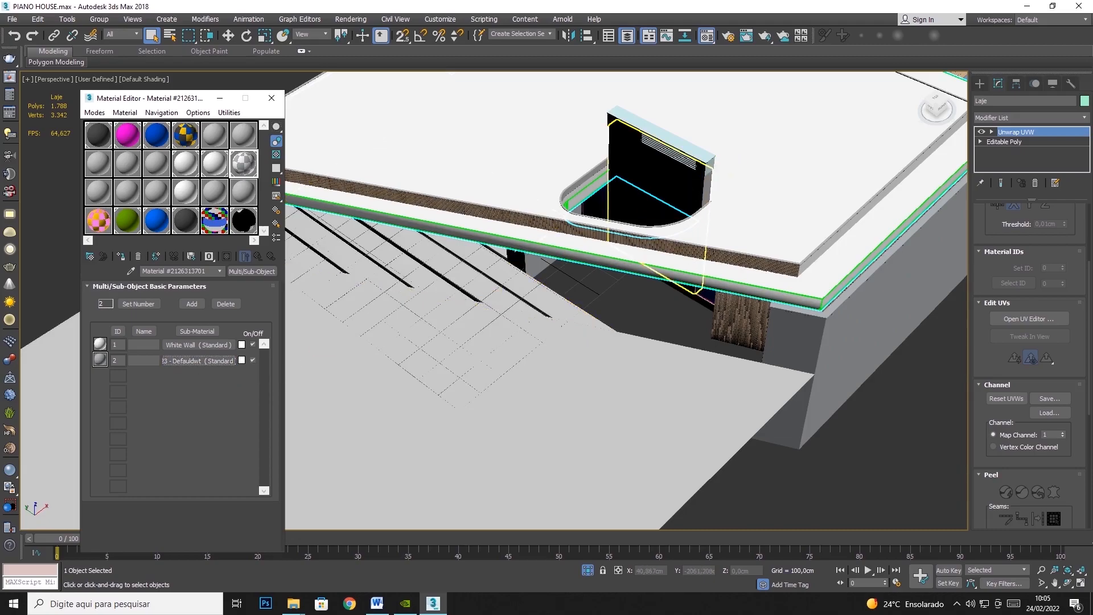
Select the brown door panel facing the courtyard and sample the neighbouring window's multi-material into a different sample slot
{"action": "left_click", "coordinate": [1067, 582]}
{"action": "left_click_drag", "start_coordinate": [837, 446], "coordinate": [541, 254]}
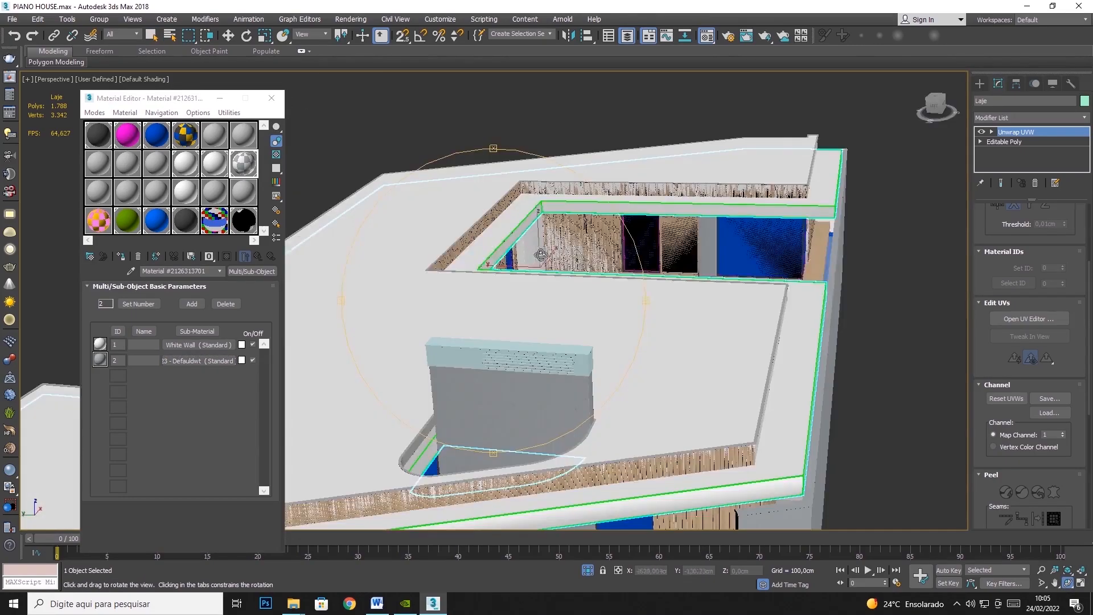
{"action": "scroll", "coordinate": [531, 409], "scroll_direction": "up", "scroll_amount": 3}
{"action": "scroll", "coordinate": [523, 429], "scroll_direction": "down", "scroll_amount": 4}
{"action": "left_click_drag", "start_coordinate": [564, 361], "coordinate": [532, 395]}
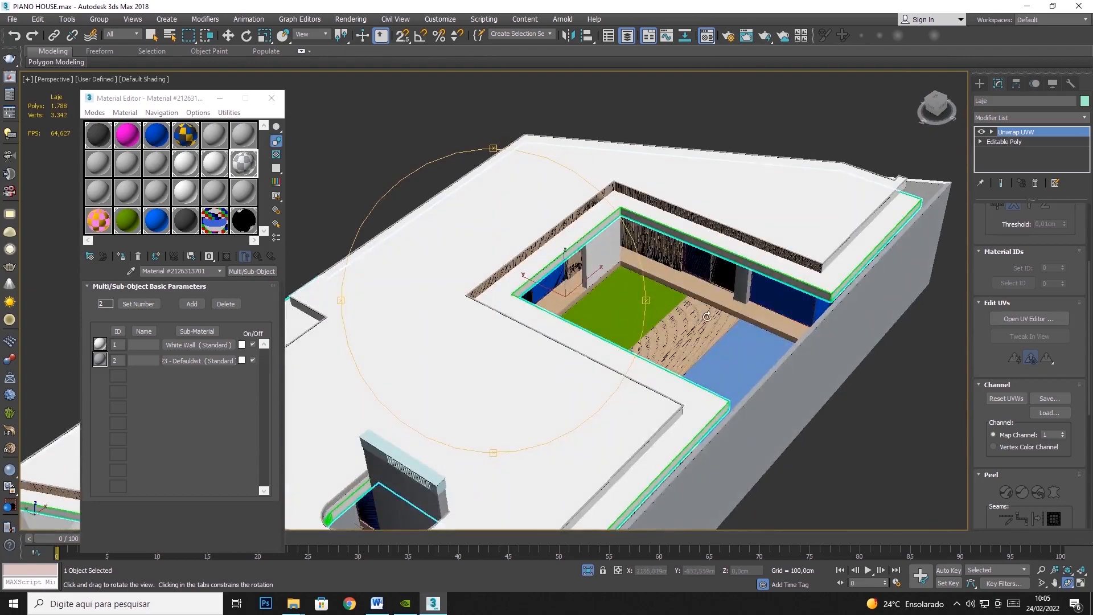
{"action": "scroll", "coordinate": [706, 317], "scroll_direction": "up", "scroll_amount": 5}
{"action": "key", "text": "w"}
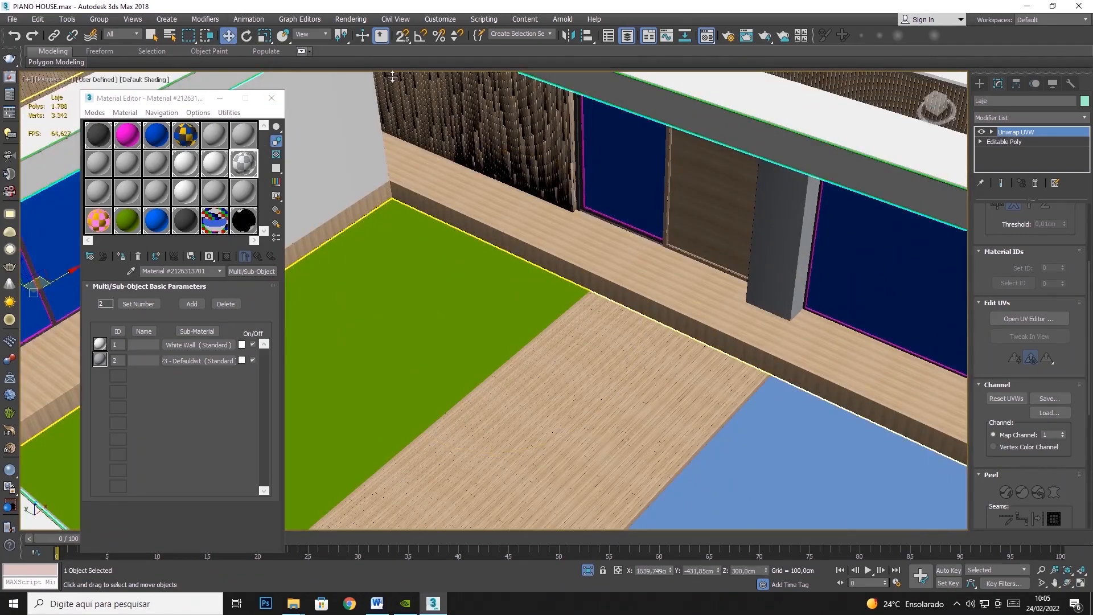
{"action": "left_click", "coordinate": [716, 200]}
{"action": "right_click", "coordinate": [715, 199]}
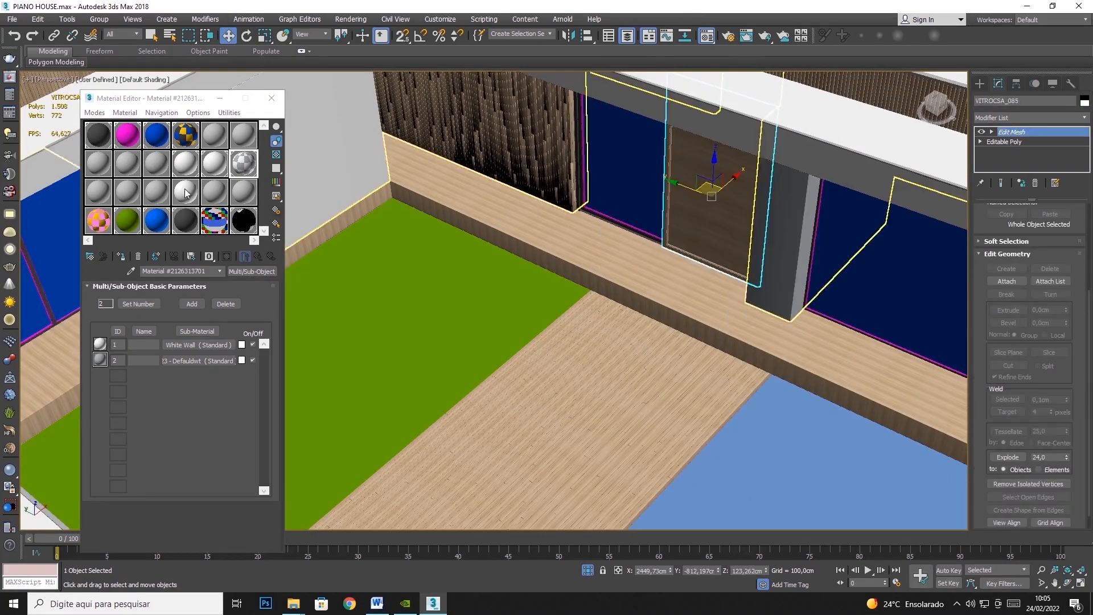
{"action": "left_click", "coordinate": [185, 194]}
{"action": "left_click", "coordinate": [131, 271]}
{"action": "left_click", "coordinate": [632, 149]}
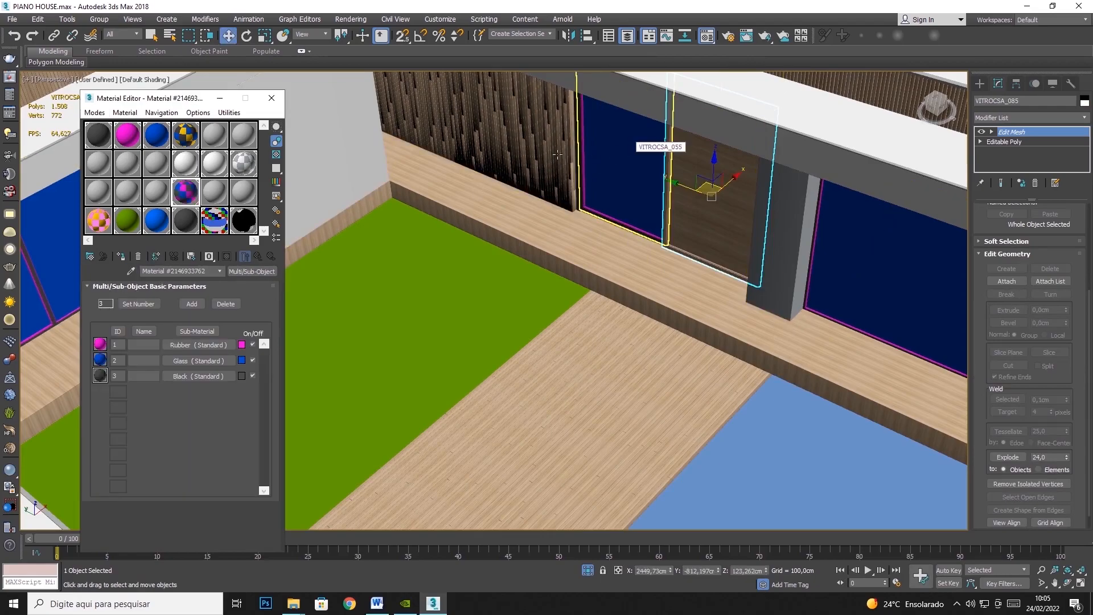
Apply the Rubber sub-material to the courtyard door panel and the Glass sub-material to its pane
{"action": "left_click_drag", "start_coordinate": [200, 343], "coordinate": [715, 182]}
{"action": "right_click", "coordinate": [690, 200]}
{"action": "left_click", "coordinate": [669, 144]}
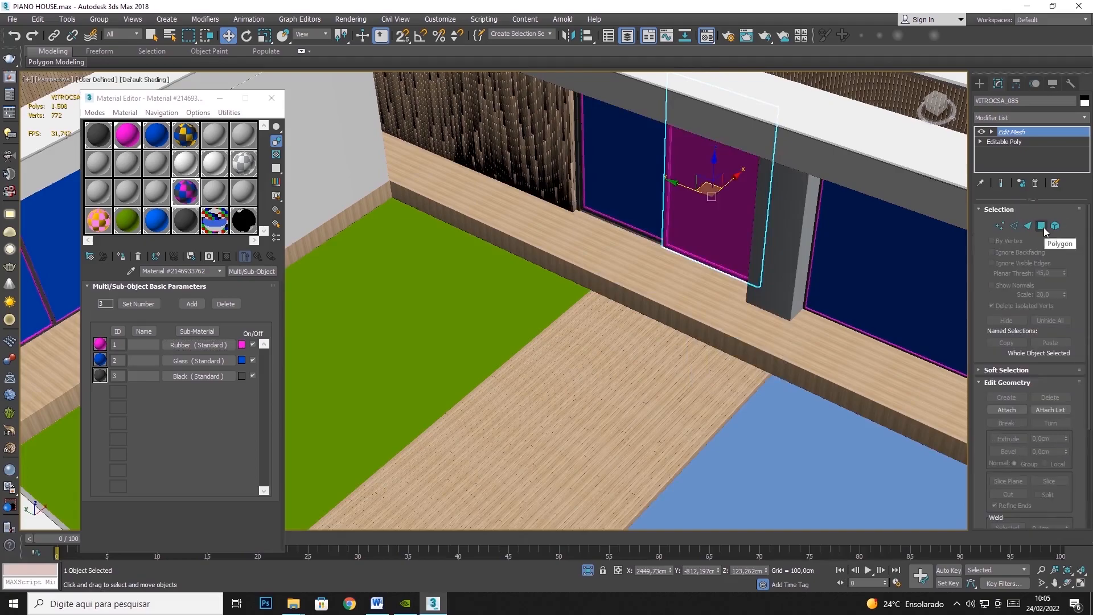
{"action": "left_click", "coordinate": [708, 183]}
{"action": "left_click_drag", "start_coordinate": [199, 361], "coordinate": [710, 200]}
{"action": "left_click", "coordinate": [1012, 132]}
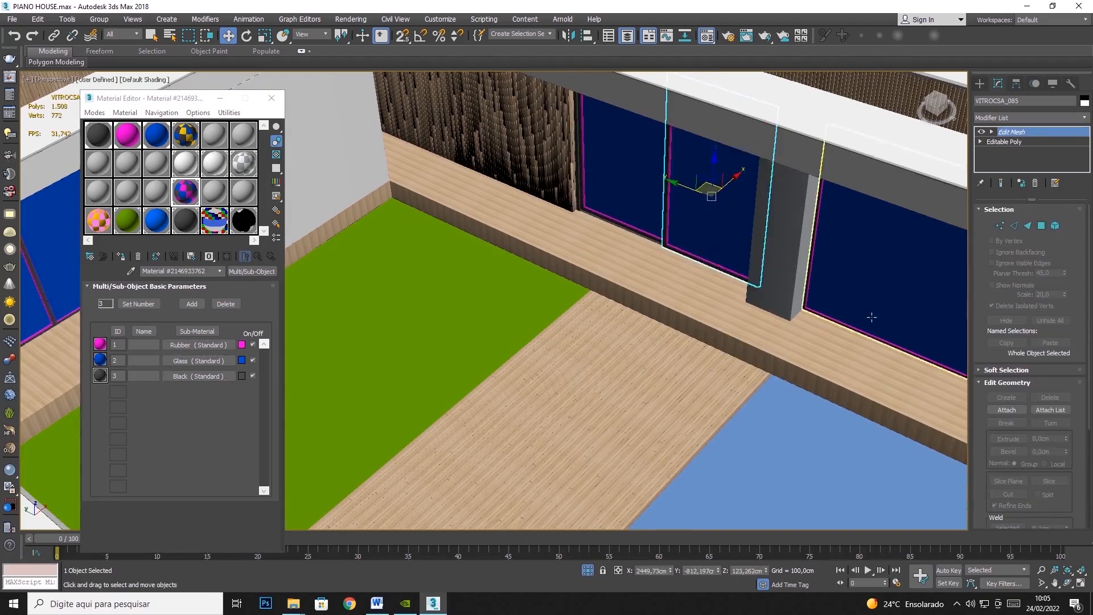
Select the roof slab Celing_02 and delete its existing UVW Map modifier
{"action": "scroll", "coordinate": [882, 302], "scroll_direction": "down", "scroll_amount": 10}
{"action": "left_click", "coordinate": [837, 435]}
{"action": "middle_click_drag", "start_coordinate": [789, 439], "coordinate": [871, 222]}
{"action": "left_click", "coordinate": [151, 35]}
{"action": "left_click", "coordinate": [520, 190]}
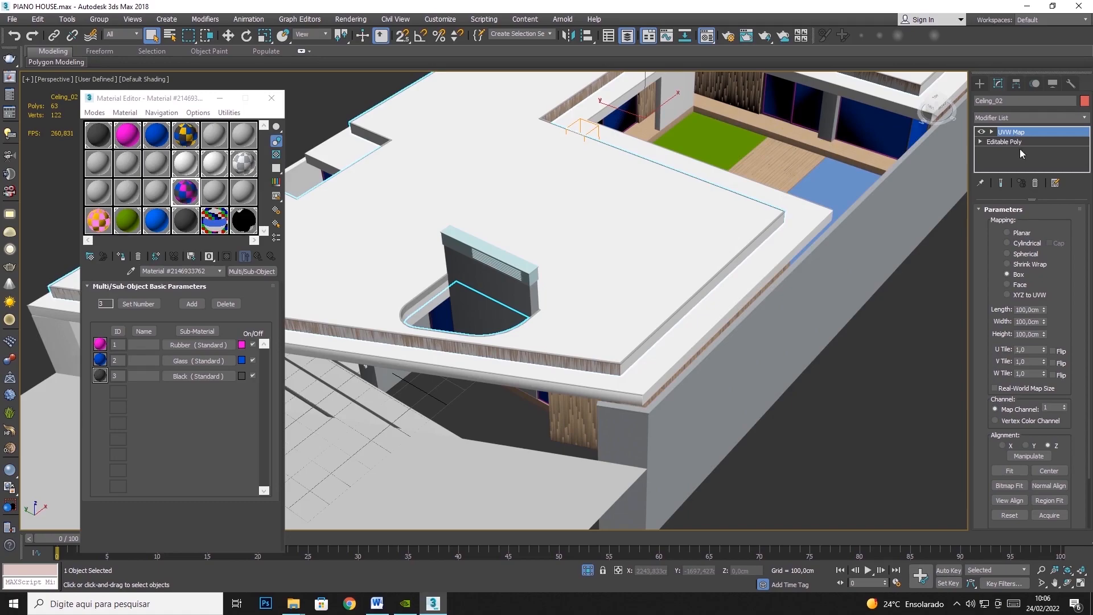
{"action": "left_click", "coordinate": [1034, 184]}
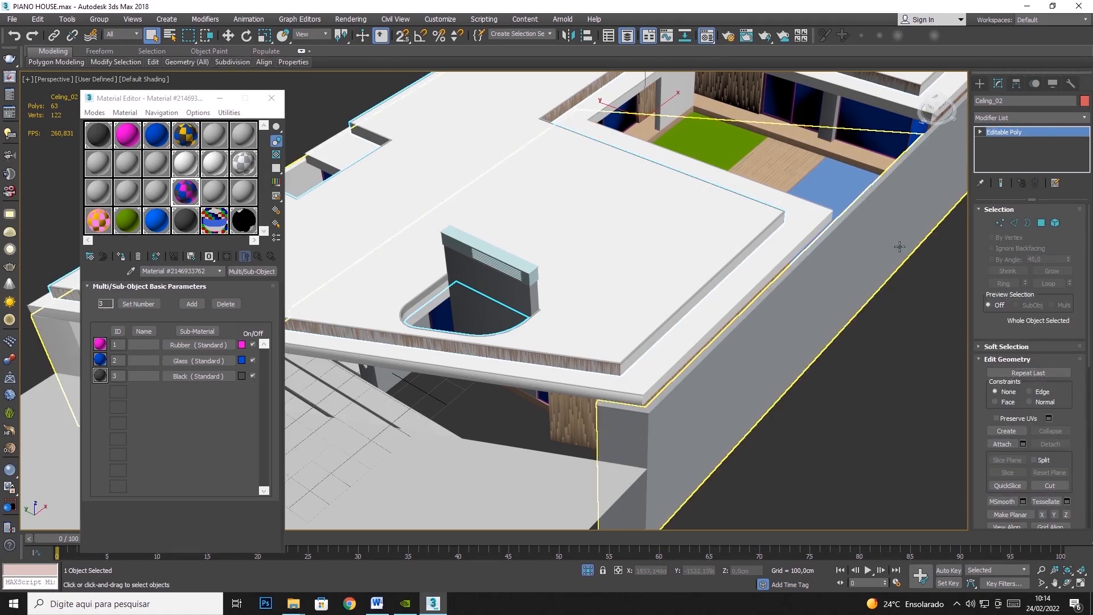
Add a new UVW Map modifier to the Celing_02 roof slab
{"action": "left_click", "coordinate": [981, 85]}
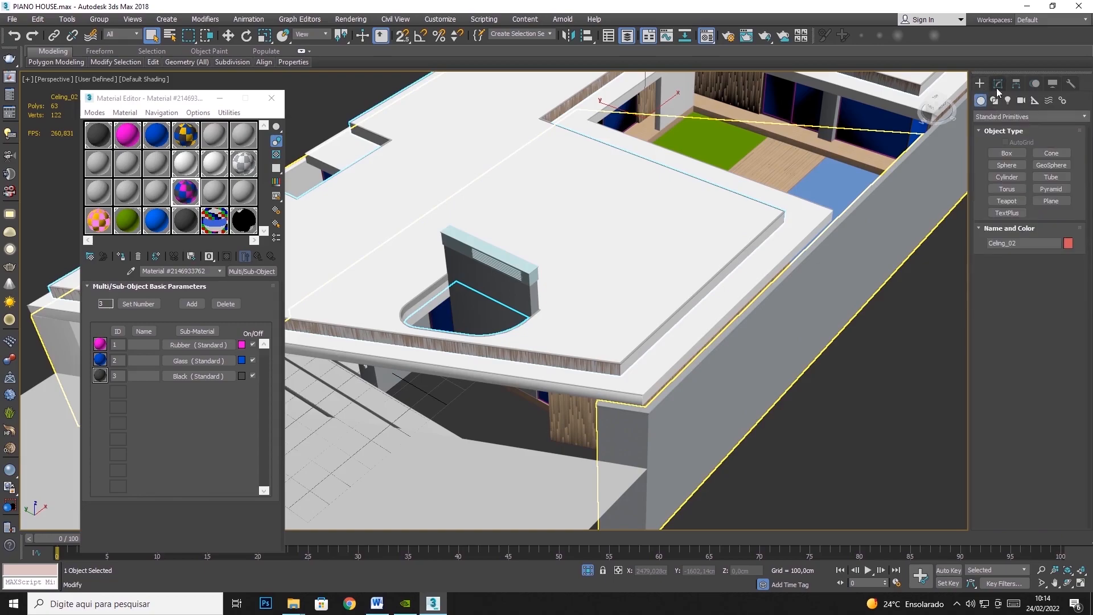
{"action": "left_click", "coordinate": [997, 84]}
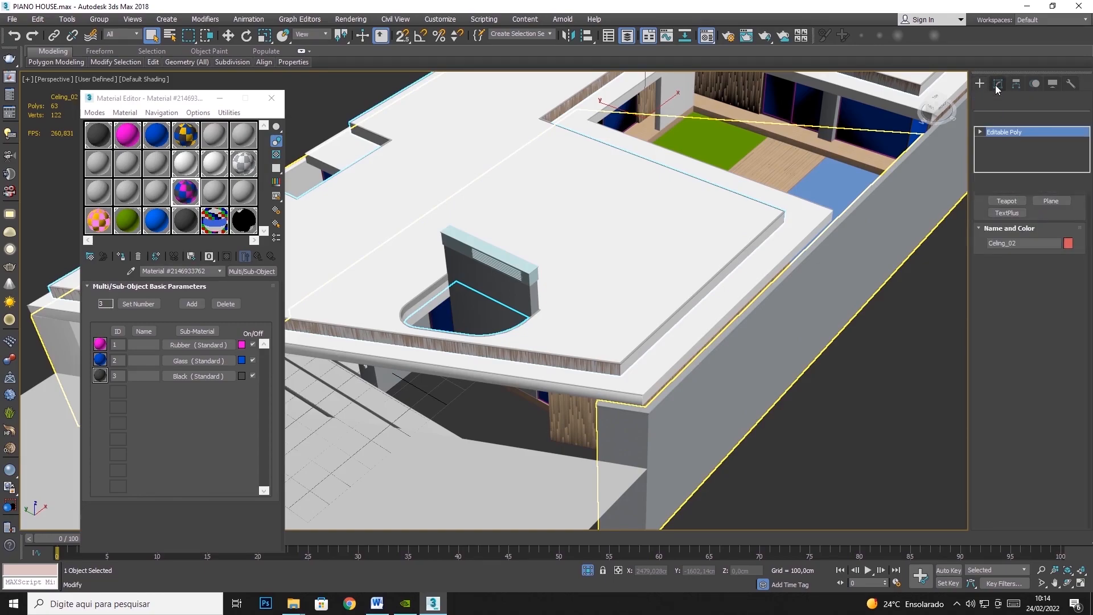
{"action": "left_click", "coordinate": [1060, 117]}
{"action": "left_click_drag", "start_coordinate": [1084, 203], "coordinate": [1085, 493]}
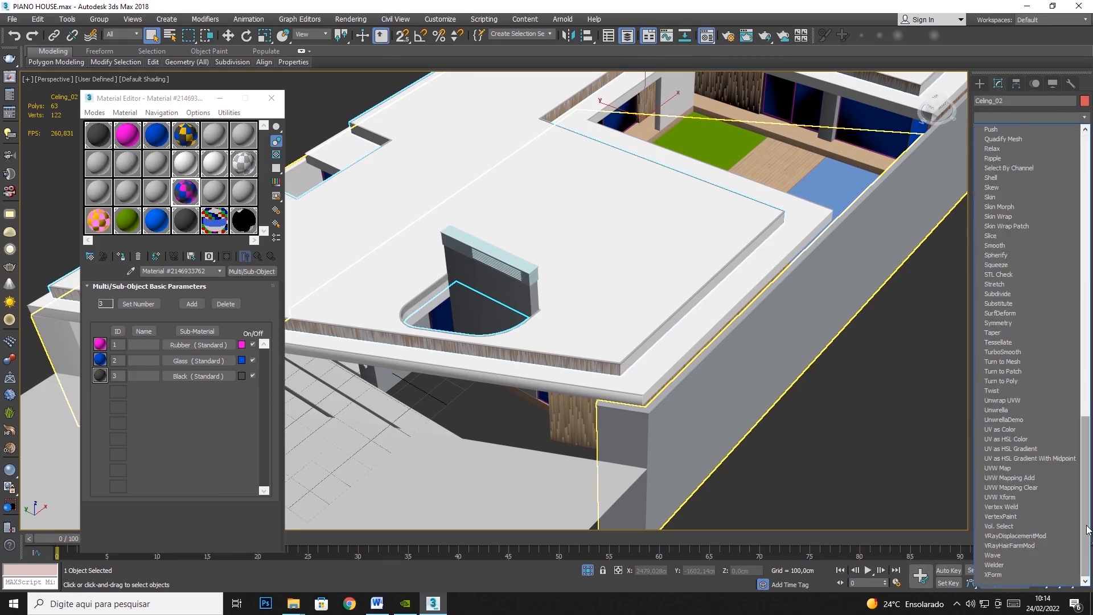
{"action": "left_click", "coordinate": [997, 467]}
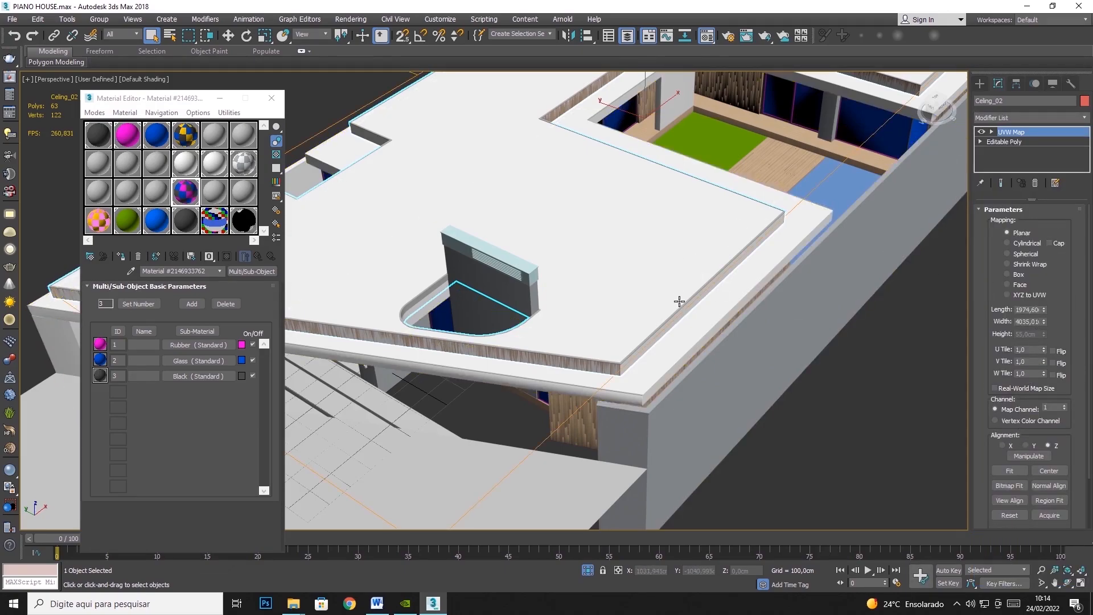
Try the Cylindrical, Spherical, Shrink Wrap and Box mappings on the roof slab and return to Planar
{"action": "left_click", "coordinate": [1026, 245]}
{"action": "left_click", "coordinate": [1023, 254]}
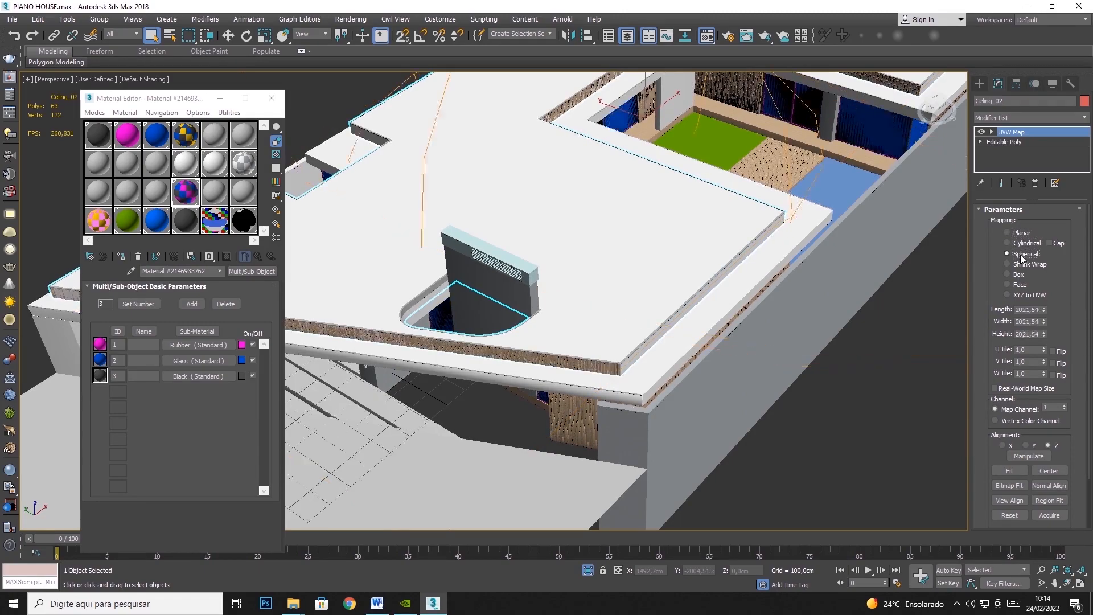
{"action": "scroll", "coordinate": [860, 289], "scroll_direction": "down", "scroll_amount": 4}
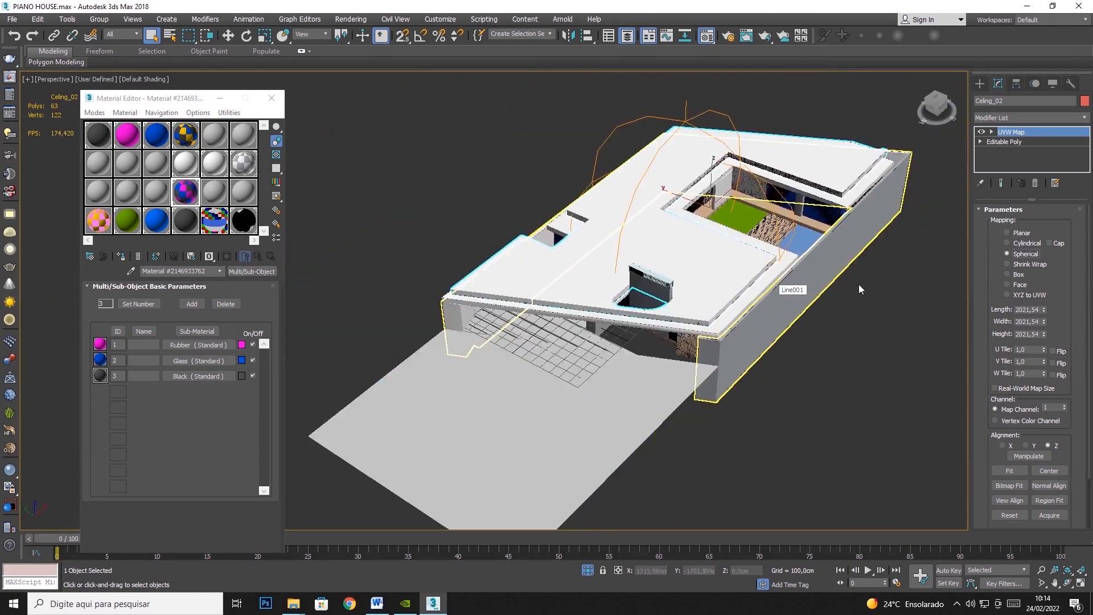
{"action": "left_click", "coordinate": [1013, 264]}
{"action": "left_click", "coordinate": [1018, 275]}
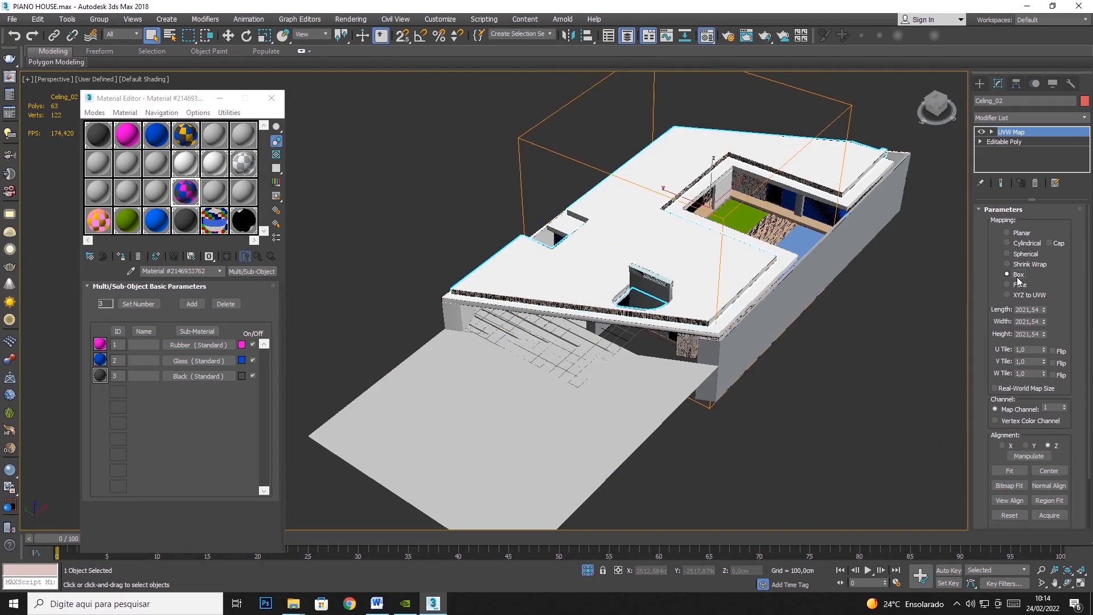
{"action": "left_click", "coordinate": [1023, 234]}
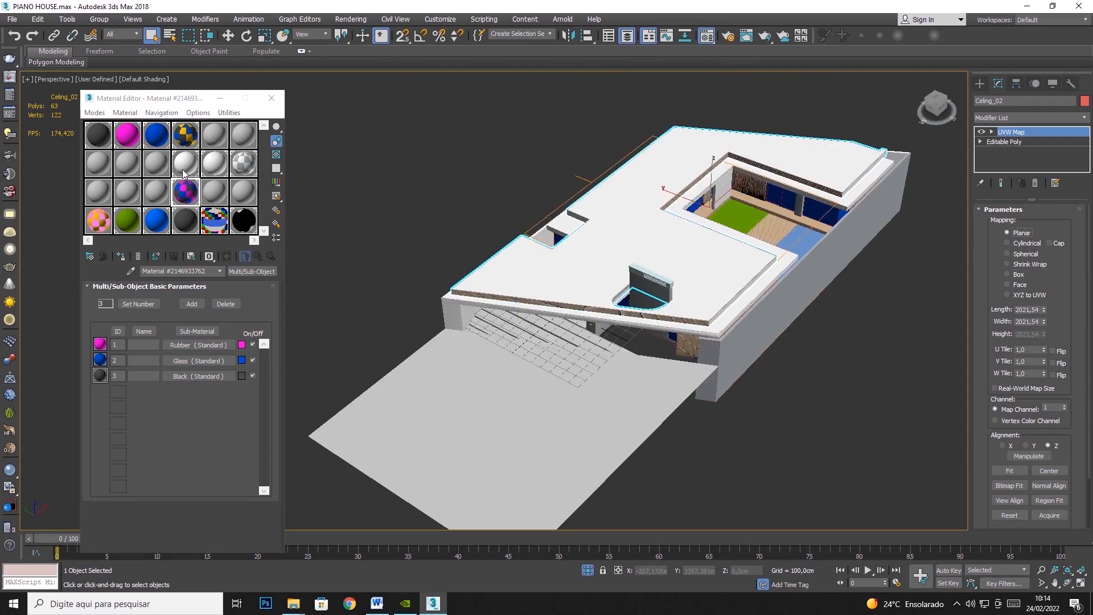
Load the brown wood bitmap 999b8c3b9fefd47021d5b5b64a0d113f as the 09 - Default material's diffuse map, assign it to the roof slab and show it in the viewport
{"action": "left_click", "coordinate": [156, 165]}
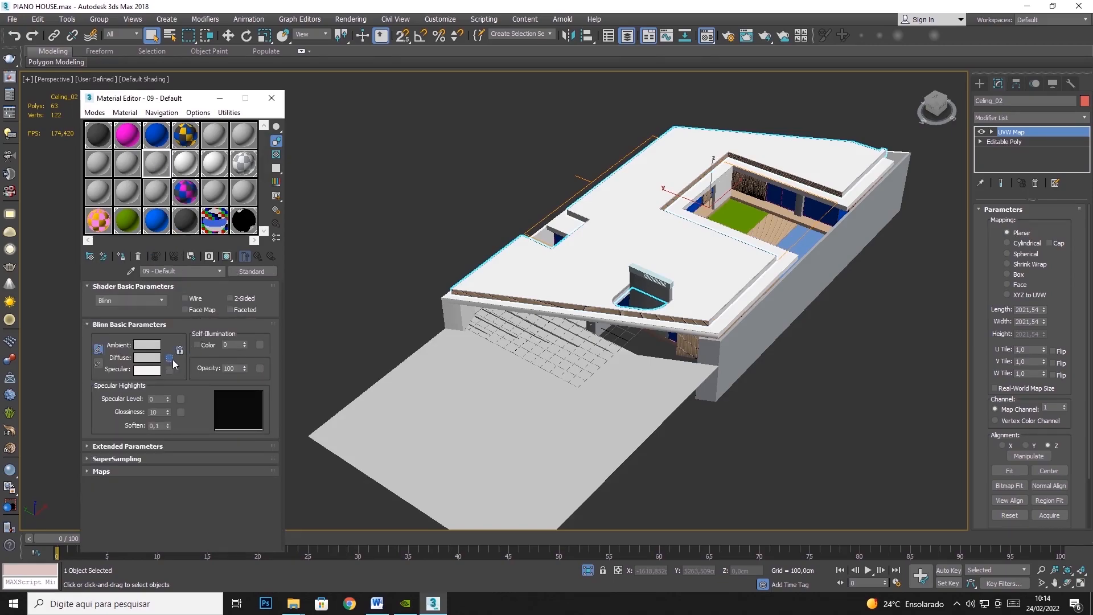
{"action": "left_click", "coordinate": [169, 358]}
{"action": "double_click", "coordinate": [457, 172]}
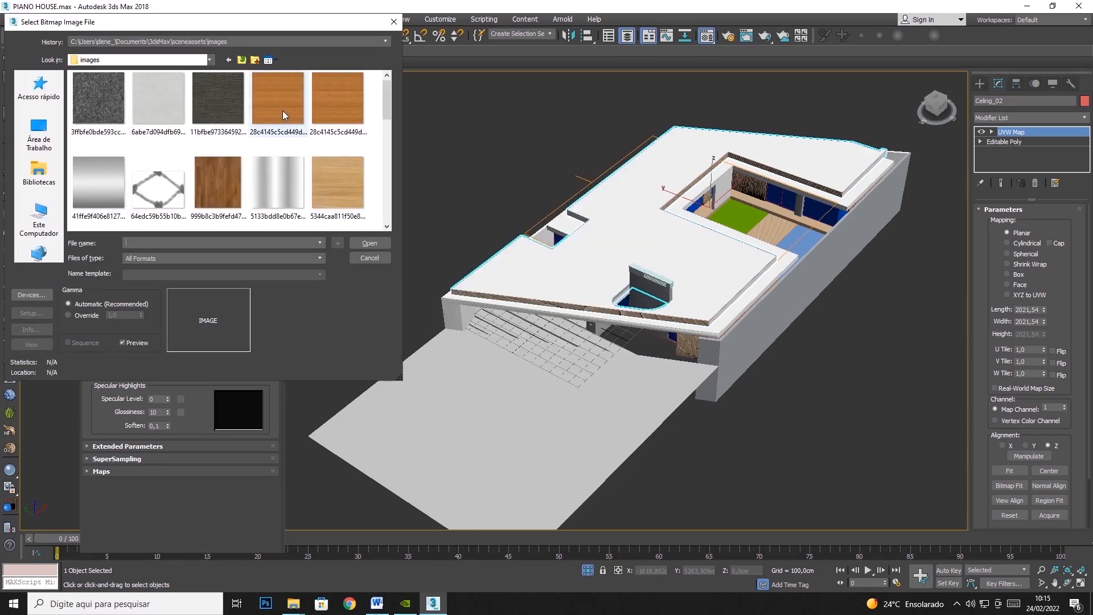
{"action": "left_click", "coordinate": [217, 170]}
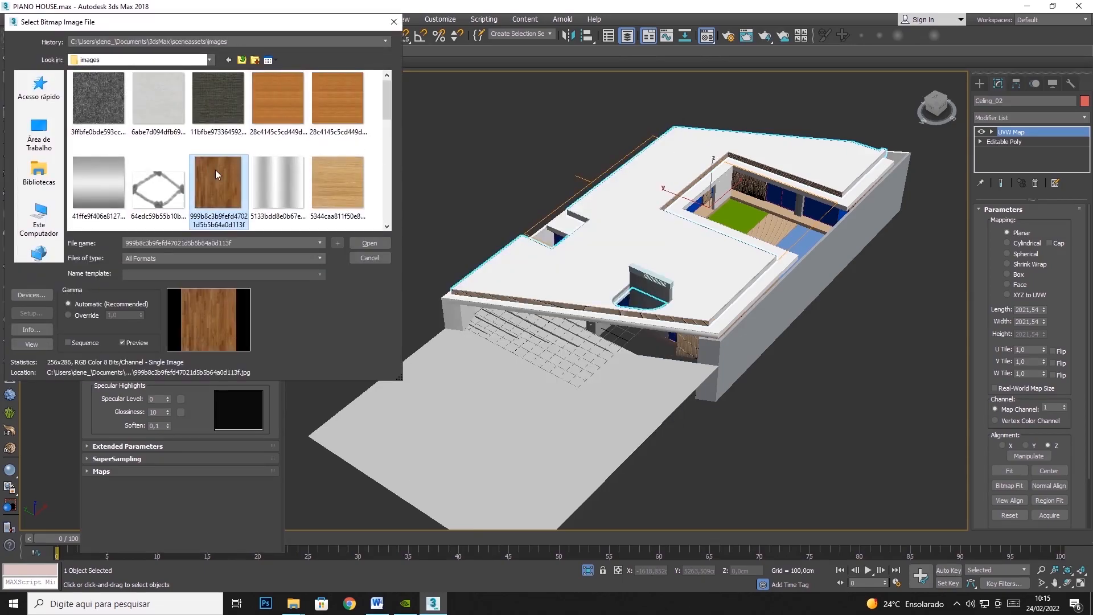
{"action": "left_click", "coordinate": [370, 243]}
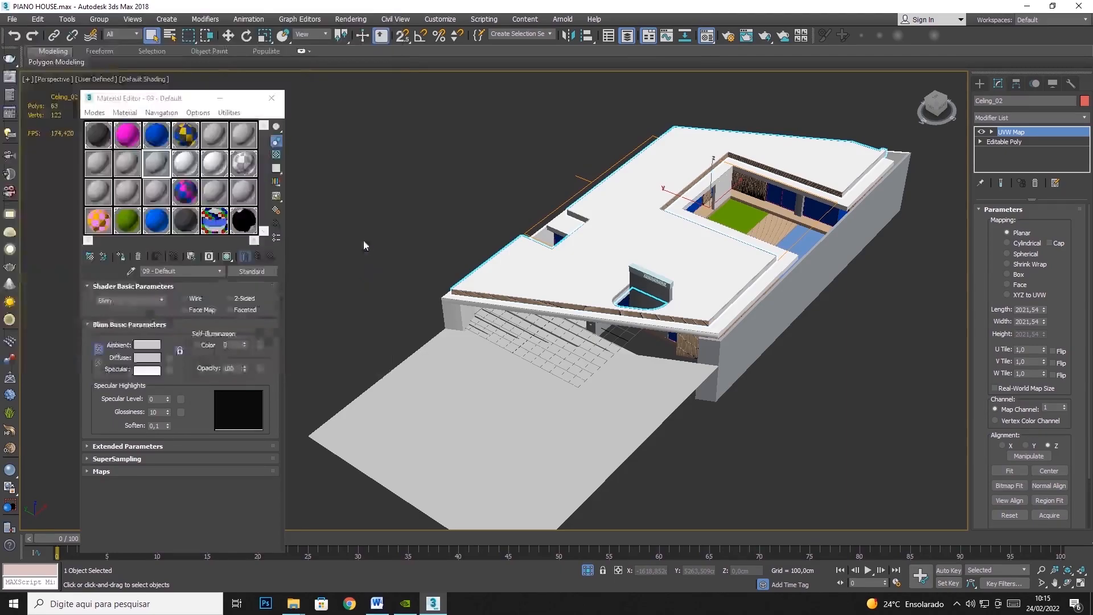
{"action": "left_click", "coordinate": [121, 257]}
{"action": "left_click", "coordinate": [227, 256]}
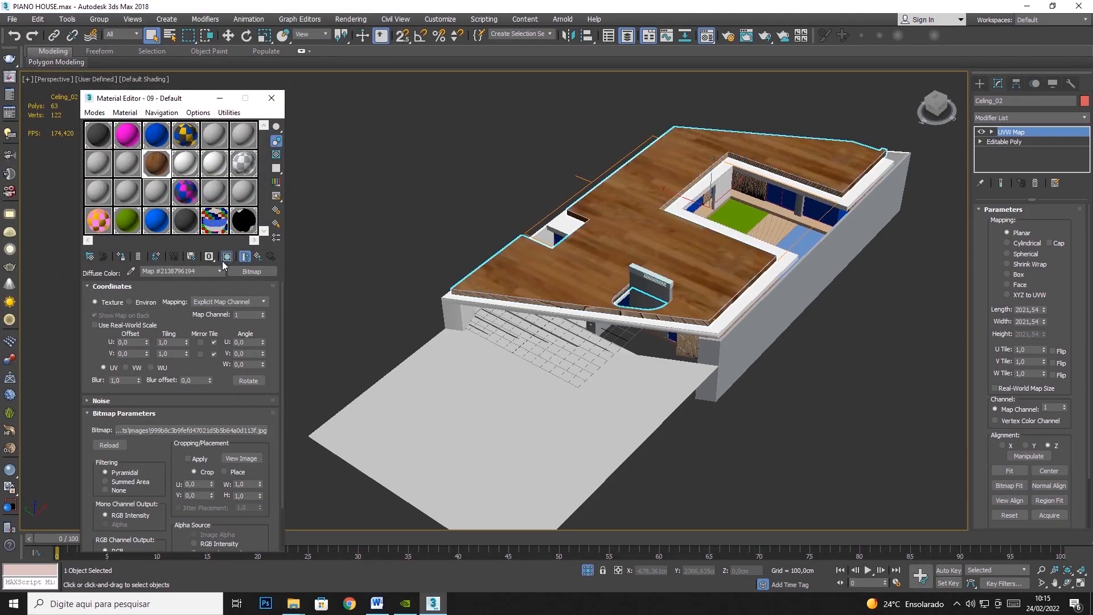
Try the Cylindrical, Spherical, Shrink Wrap, Box and Face mappings on the wood-textured roof slab
{"action": "scroll", "coordinate": [754, 234], "scroll_direction": "up", "scroll_amount": 5}
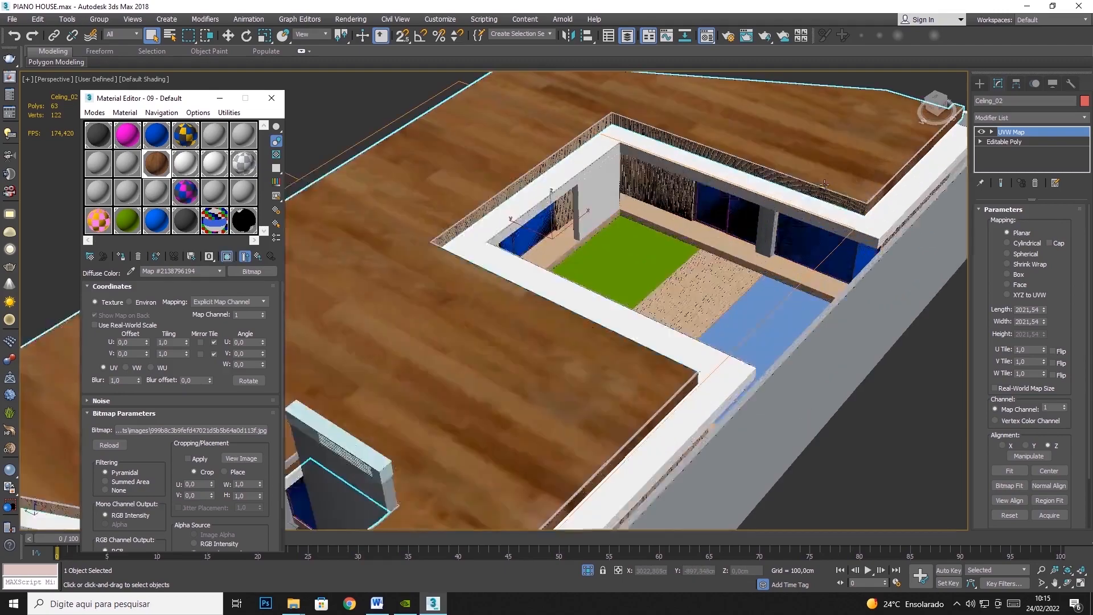
{"action": "left_click", "coordinate": [1022, 245]}
{"action": "key", "text": "z"}
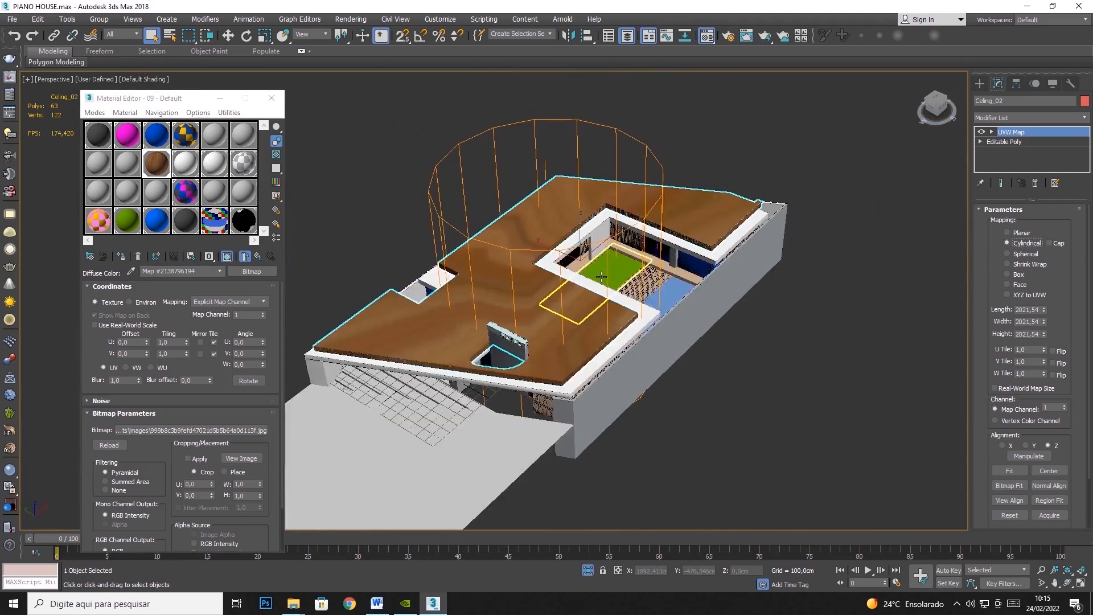
{"action": "left_click", "coordinate": [1018, 255]}
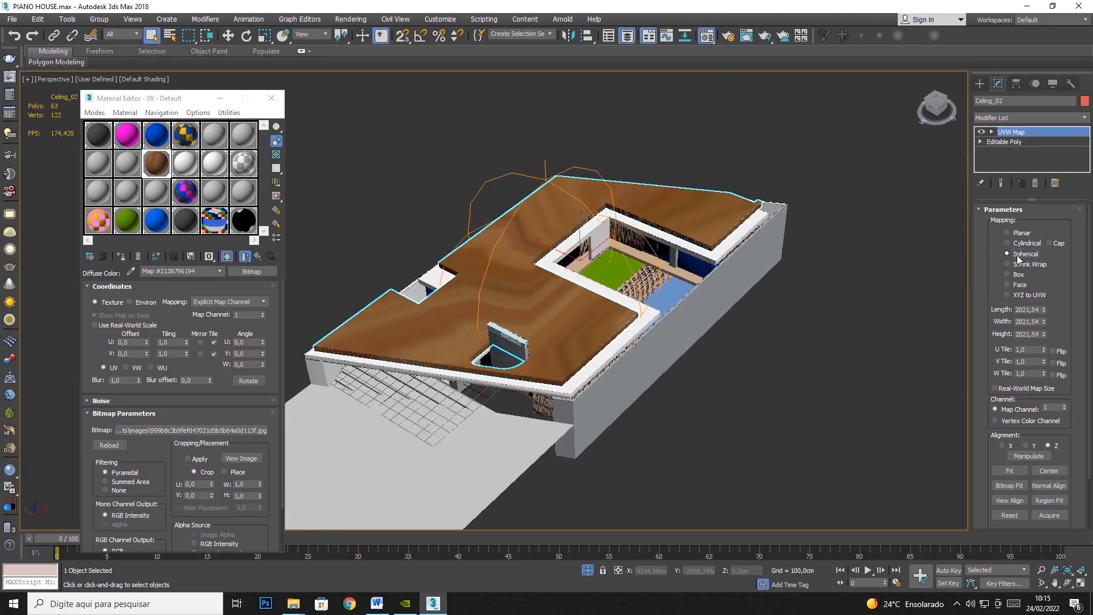
{"action": "left_click", "coordinate": [1023, 266]}
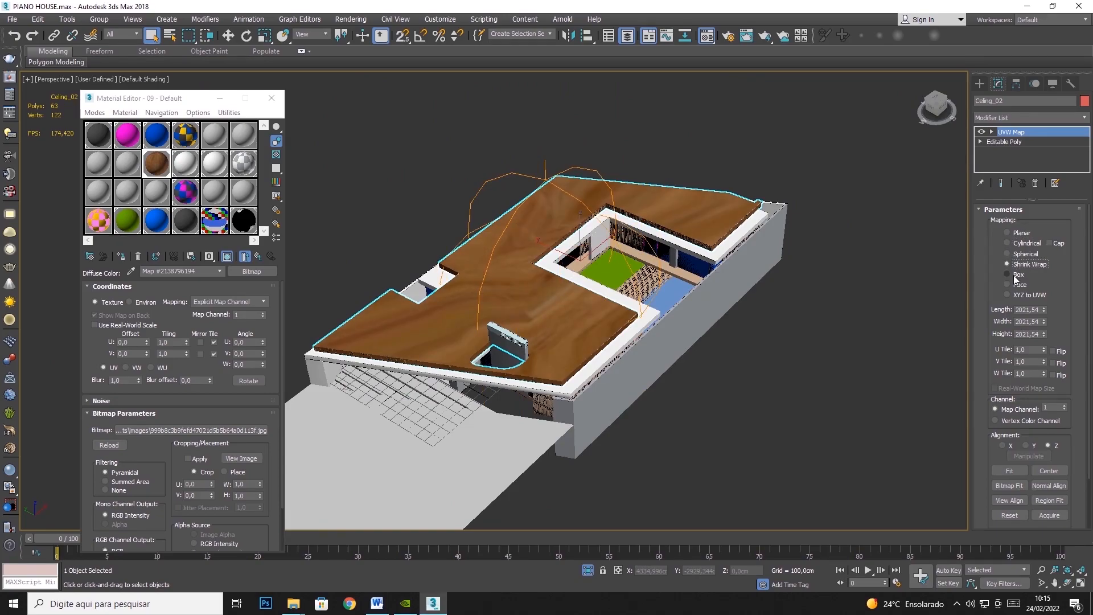
{"action": "left_click", "coordinate": [1013, 276]}
{"action": "left_click", "coordinate": [1015, 285]}
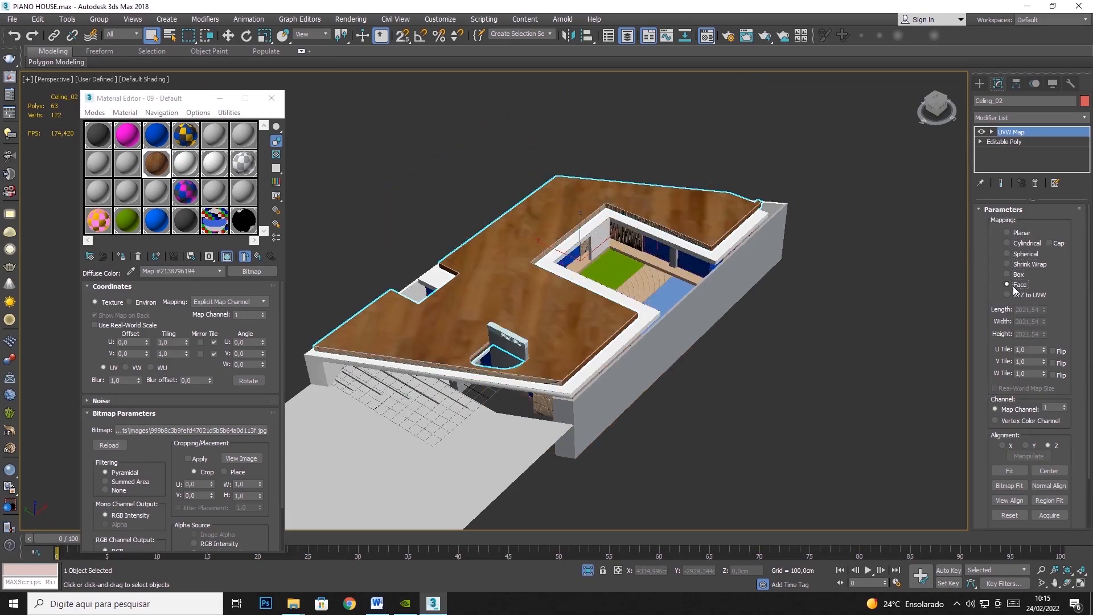
Compare Planar and Cylindrical mapping on the wood-textured roof slab and set the mapping to Box
{"action": "left_click", "coordinate": [1019, 234]}
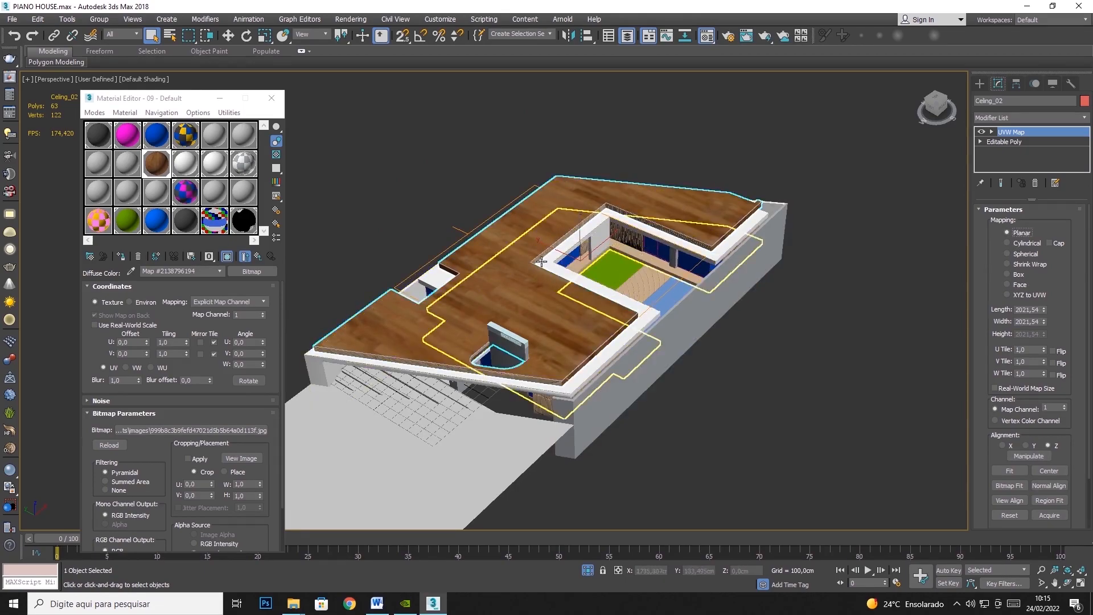
{"action": "left_click", "coordinate": [1016, 244]}
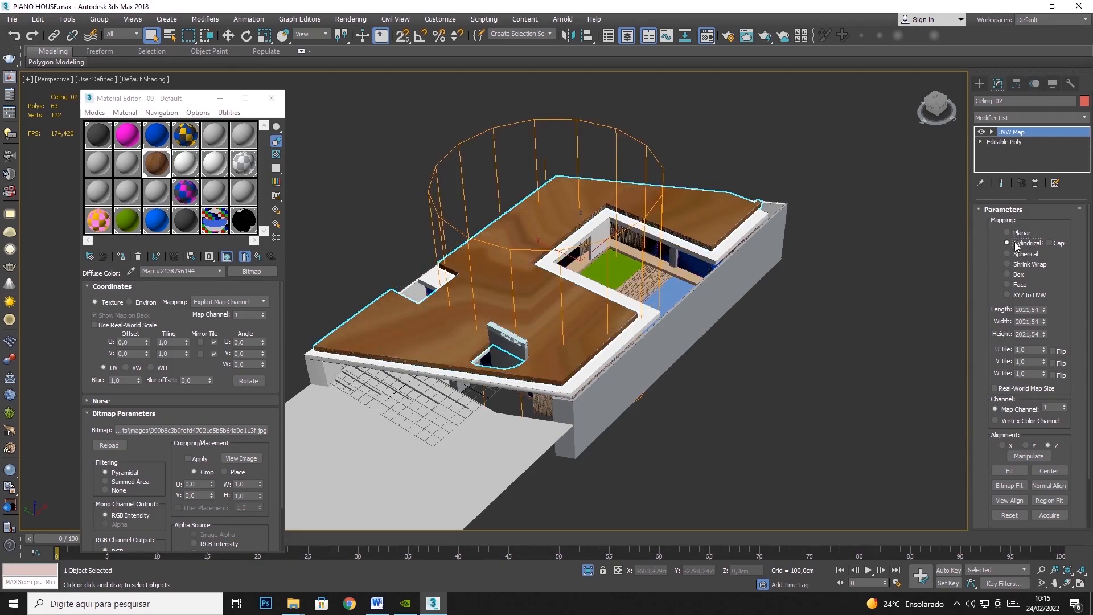
{"action": "left_click", "coordinate": [1007, 274]}
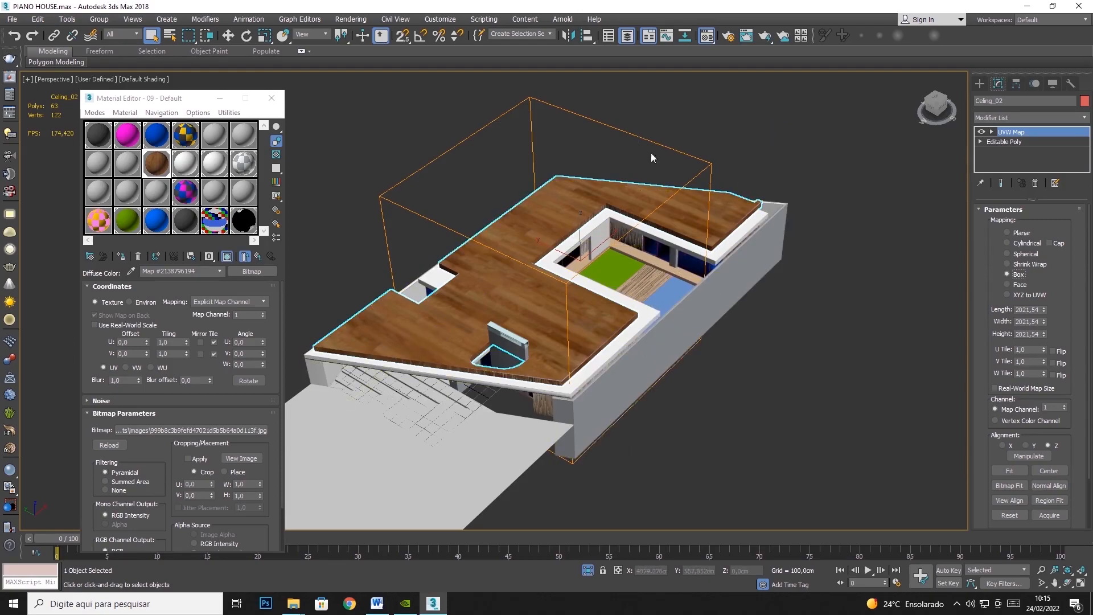
Isolate the roof slab and bring its outer corner into close view
{"action": "right_click", "coordinate": [583, 266]}
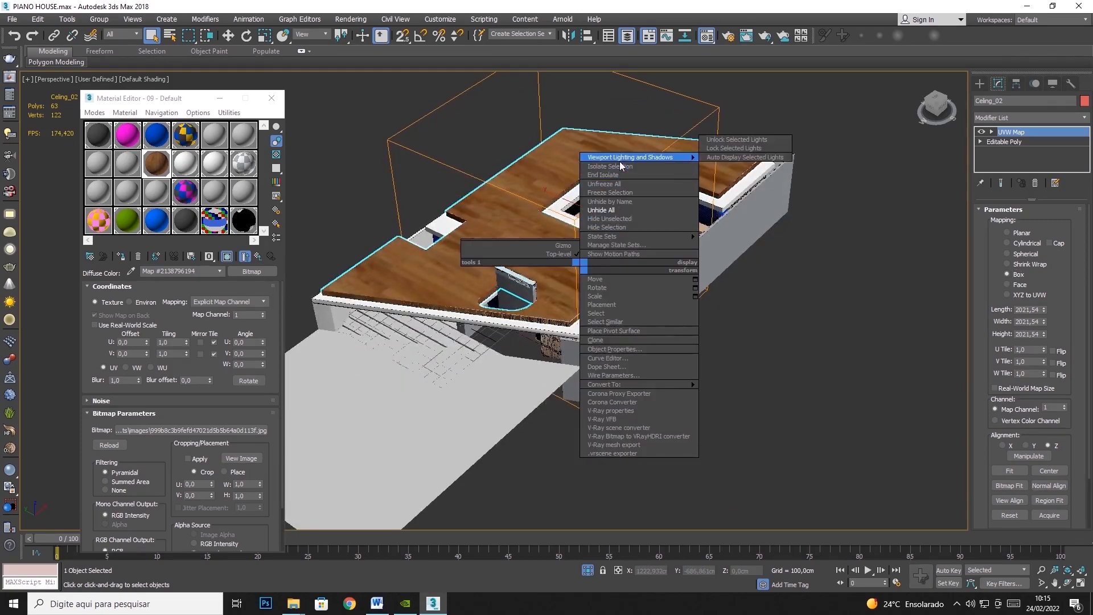
{"action": "left_click", "coordinate": [619, 151]}
{"action": "scroll", "coordinate": [544, 360], "scroll_direction": "up", "scroll_amount": 6}
{"action": "middle_click_drag", "start_coordinate": [681, 321], "coordinate": [766, 172]}
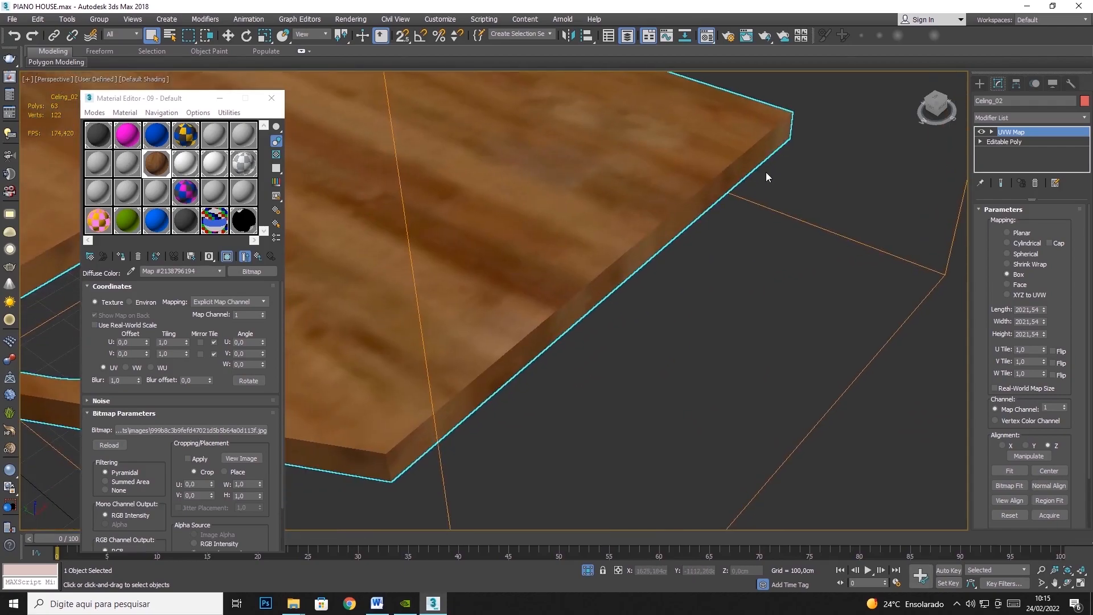
Switch the isolated slab's mapping to Planar and back to Box to compare the wood grain along its edges
{"action": "scroll", "coordinate": [766, 172], "scroll_direction": "down", "scroll_amount": 6}
{"action": "scroll", "coordinate": [740, 211], "scroll_direction": "up", "scroll_amount": 5}
{"action": "left_click", "coordinate": [1007, 232]}
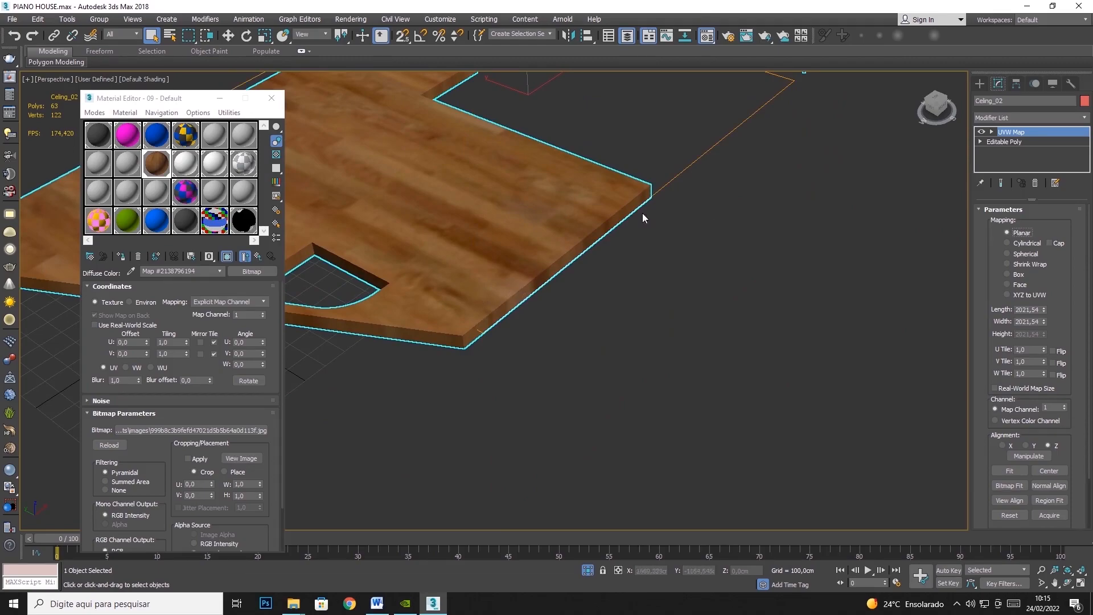
{"action": "left_click", "coordinate": [1018, 275]}
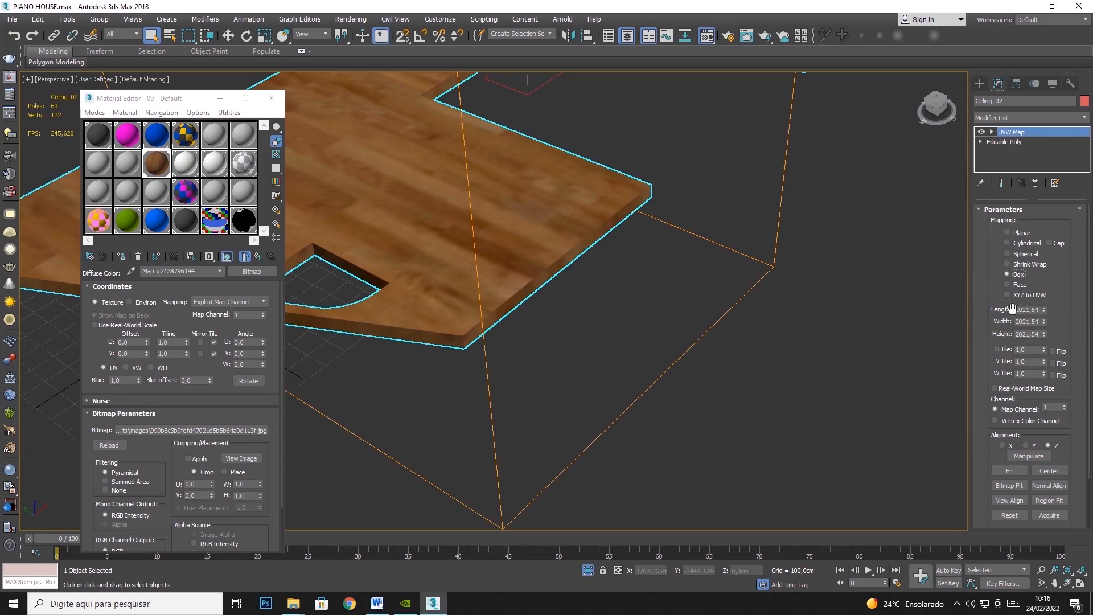
Set the roof slab's UVW Map length, width and height to 100 cm each
{"action": "double_click", "coordinate": [1032, 309]}
{"action": "key", "text": "Tab"}
{"action": "type", "text": "1"}
{"action": "key", "text": "Tab"}
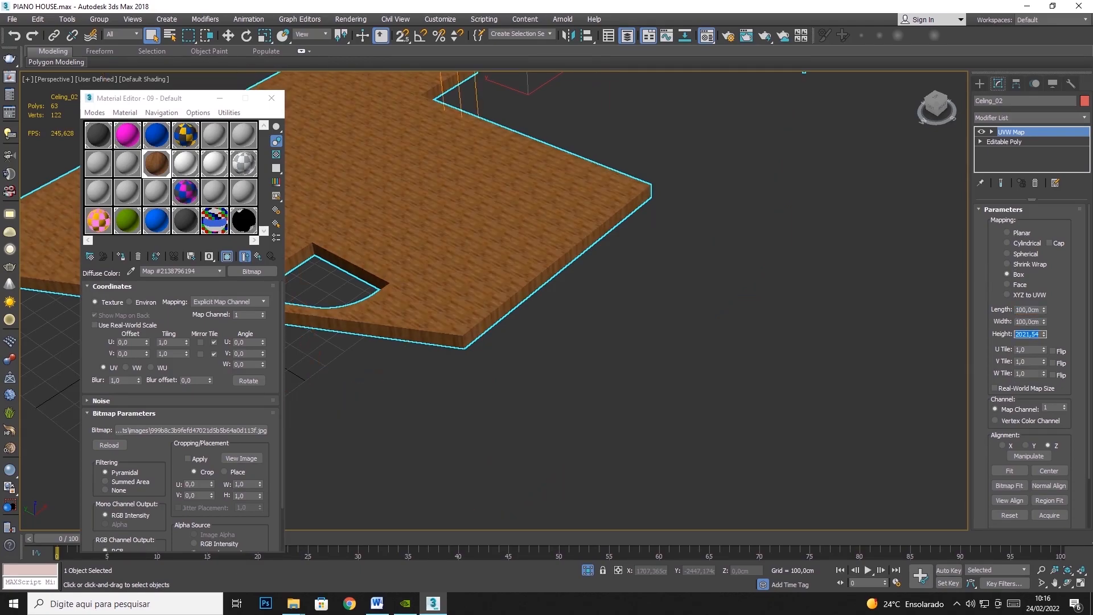
{"action": "type", "text": "1"}
{"action": "key", "text": "Tab"}
{"action": "scroll", "coordinate": [522, 173], "scroll_direction": "up", "scroll_amount": 3}
{"action": "scroll", "coordinate": [633, 308], "scroll_direction": "up", "scroll_amount": 2}
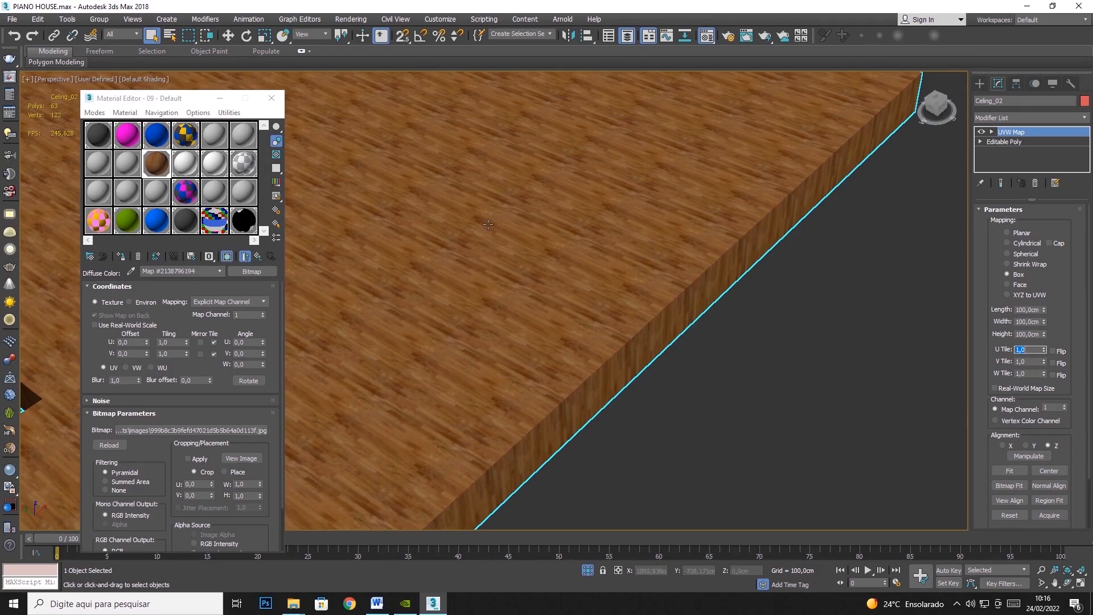
Create a box measuring 100 × 100 × 100 cm beside the slab as a texture size reference
{"action": "left_click", "coordinate": [980, 83]}
{"action": "left_click", "coordinate": [1006, 153]}
{"action": "left_click_drag", "start_coordinate": [737, 393], "coordinate": [776, 354]}
{"action": "left_click_drag", "start_coordinate": [1058, 318], "coordinate": [969, 315]}
{"action": "type", "text": "100"}
{"action": "key", "text": "Tab"}
{"action": "type", "text": "100"}
{"action": "key", "text": "Tab"}
{"action": "type", "text": "100"}
{"action": "key", "text": "Tab"}
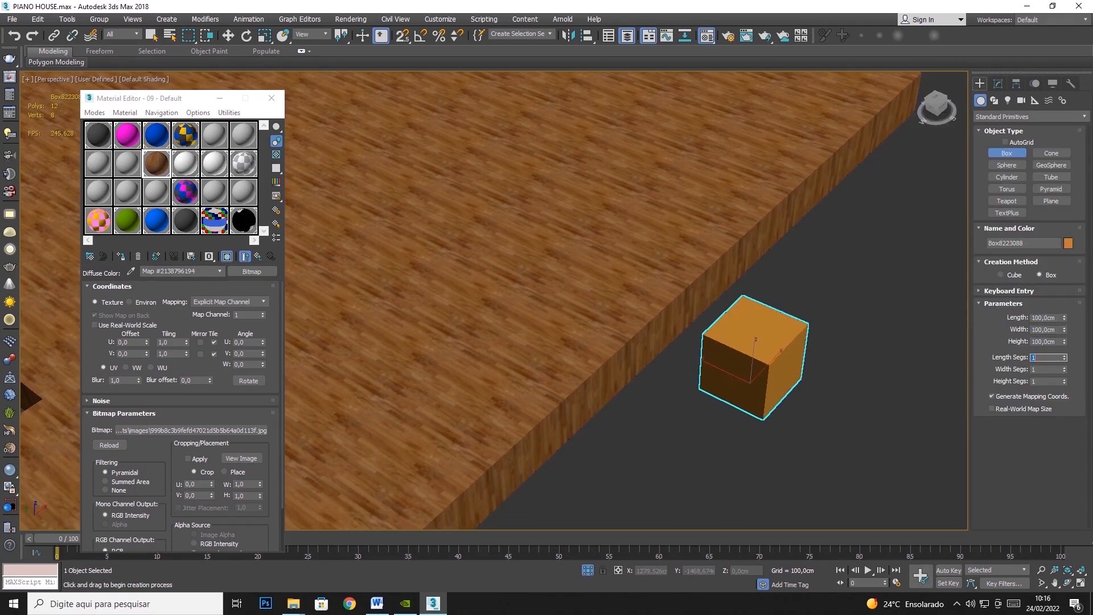
Move the reference box onto the roof slab and try copying it alongside itself
{"action": "left_click", "coordinate": [227, 35]}
{"action": "left_click_drag", "start_coordinate": [751, 359], "coordinate": [499, 246]}
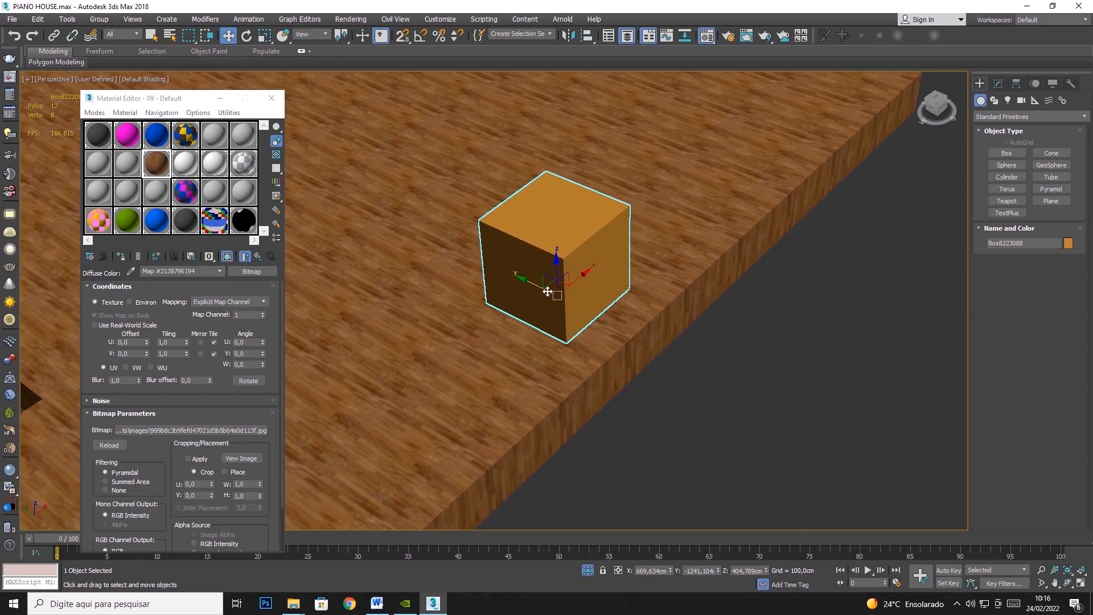
{"action": "left_click_drag", "start_coordinate": [529, 283], "coordinate": [455, 250], "text": "shift"}
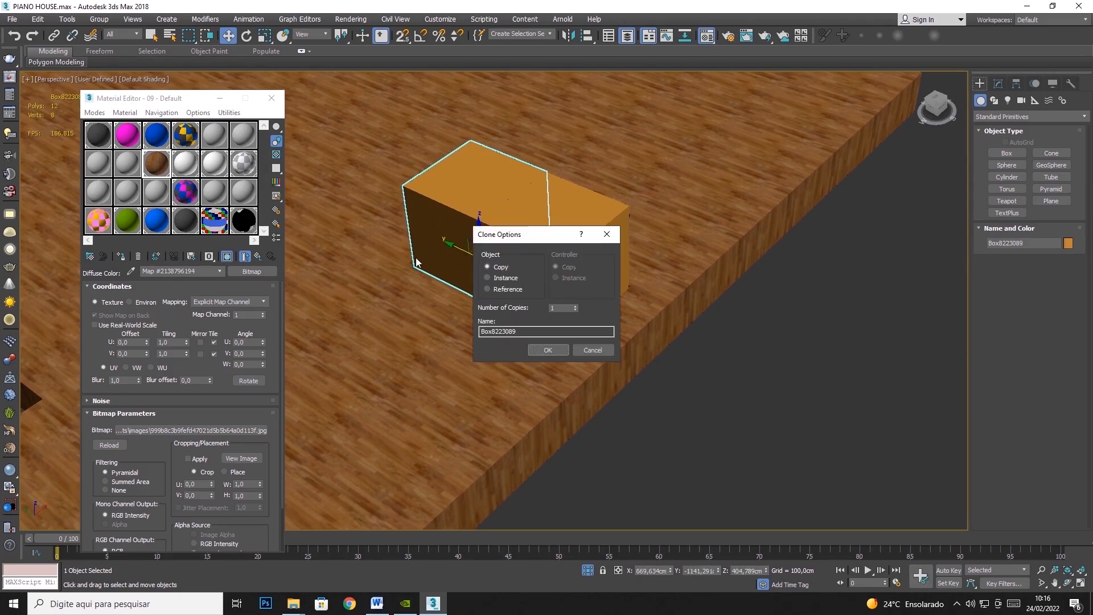
{"action": "left_click", "coordinate": [601, 349]}
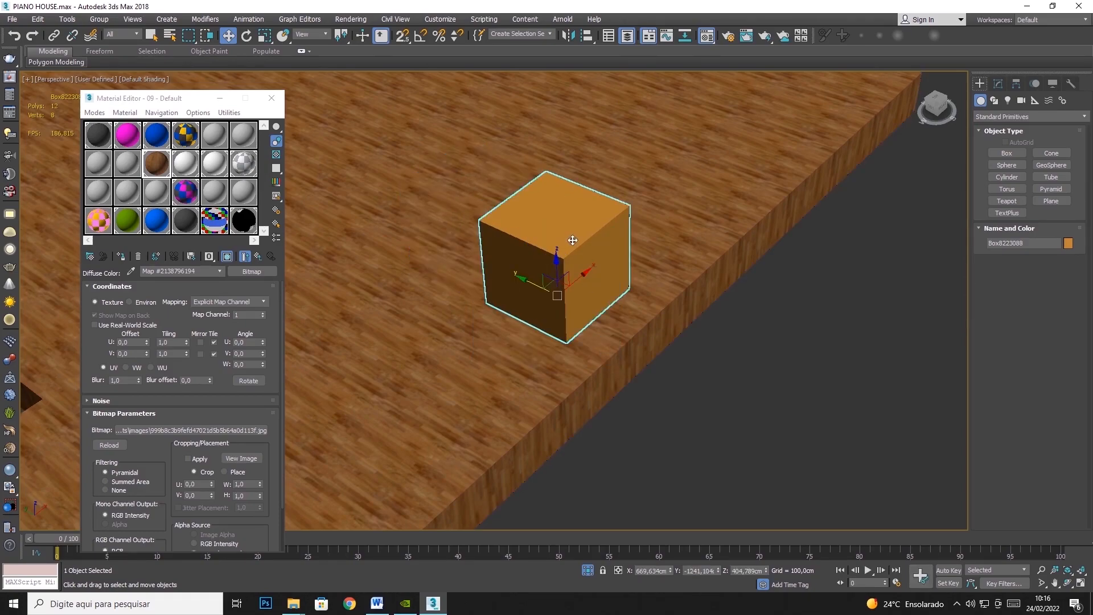
Delete the reference box and reselect the roof slab to show its UVW Map settings
{"action": "key", "text": "Delete"}
{"action": "left_click", "coordinate": [613, 344]}
{"action": "scroll", "coordinate": [612, 344], "scroll_direction": "down", "scroll_amount": 5}
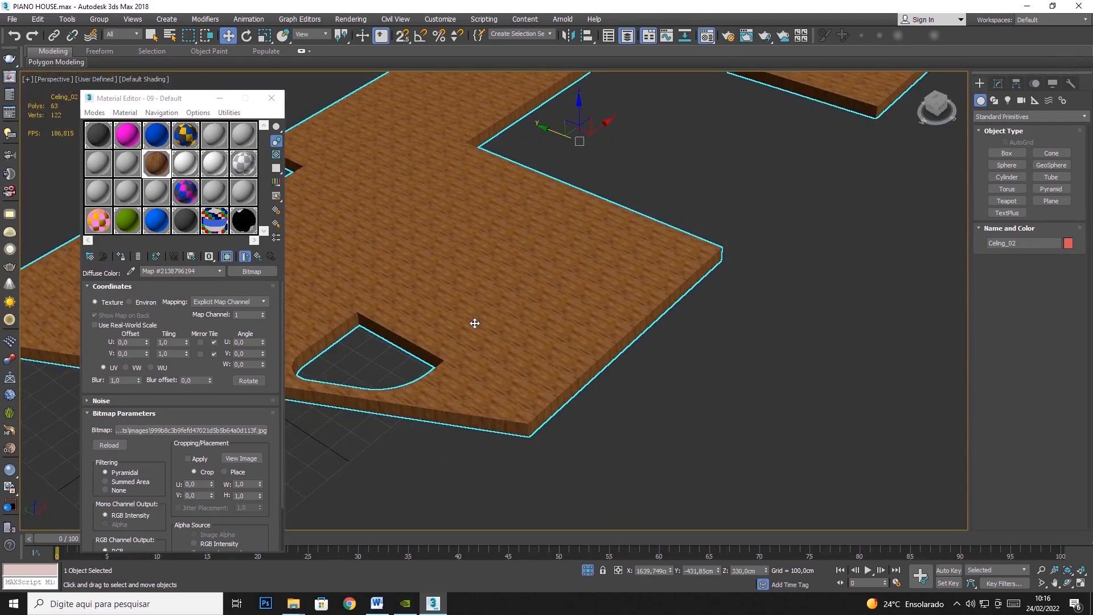
{"action": "left_click", "coordinate": [997, 83]}
Activate the Gizmo sub-level of the roof slab's UVW Map modifier
{"action": "middle_click_drag", "start_coordinate": [446, 283], "coordinate": [530, 294]}
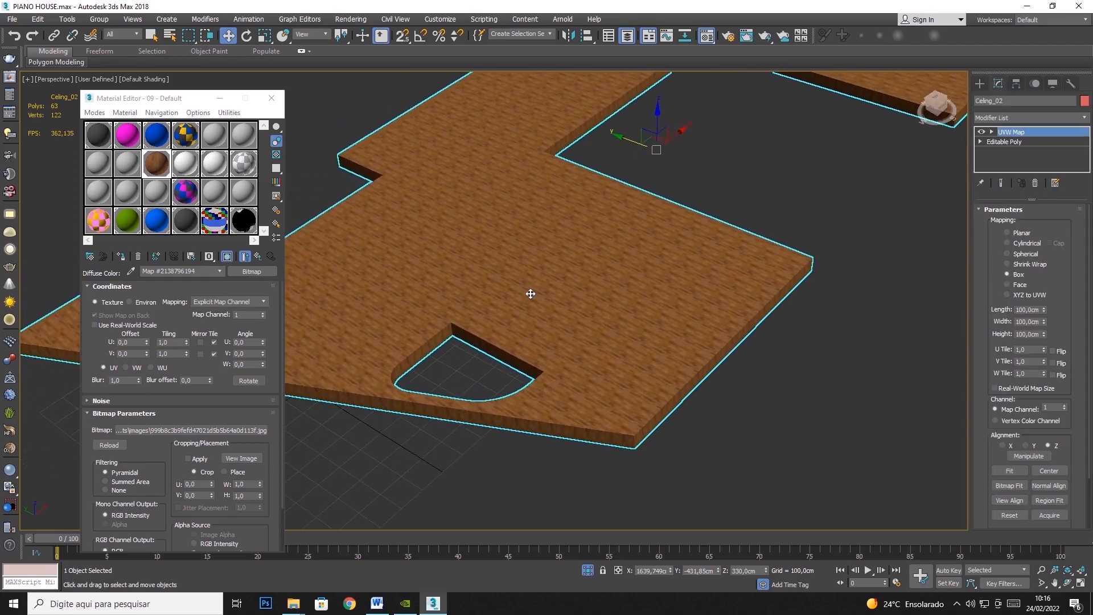
{"action": "scroll", "coordinate": [530, 294], "scroll_direction": "up", "scroll_amount": 5}
{"action": "scroll", "coordinate": [454, 344], "scroll_direction": "down", "scroll_amount": 2}
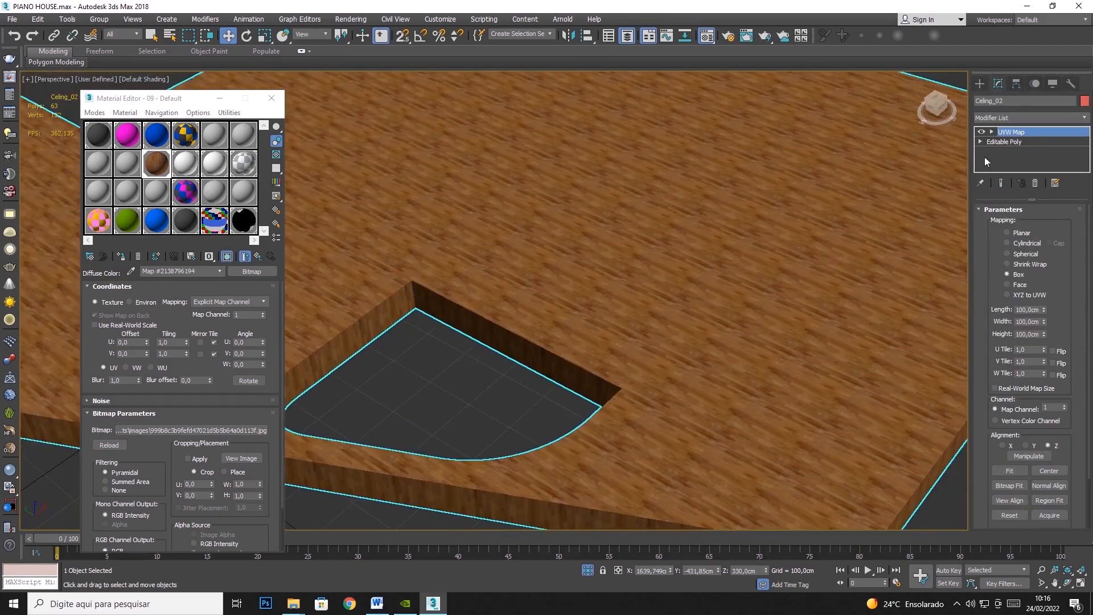
{"action": "scroll", "coordinate": [700, 181], "scroll_direction": "down", "scroll_amount": 4}
{"action": "scroll", "coordinate": [693, 207], "scroll_direction": "up", "scroll_amount": 2}
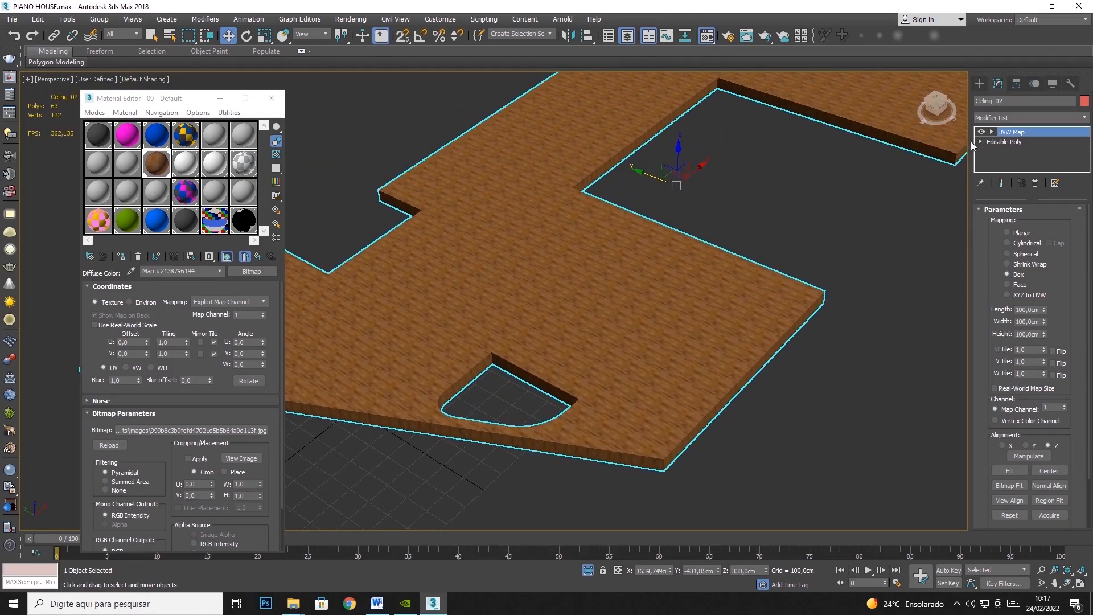
{"action": "left_click", "coordinate": [1006, 132]}
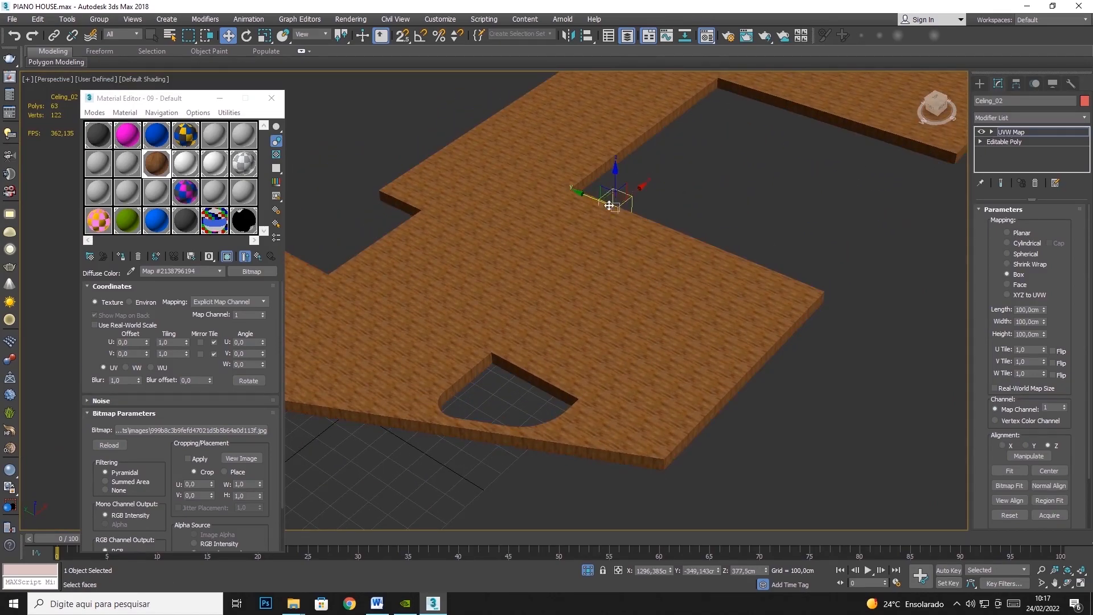
{"action": "left_click", "coordinate": [992, 131]}
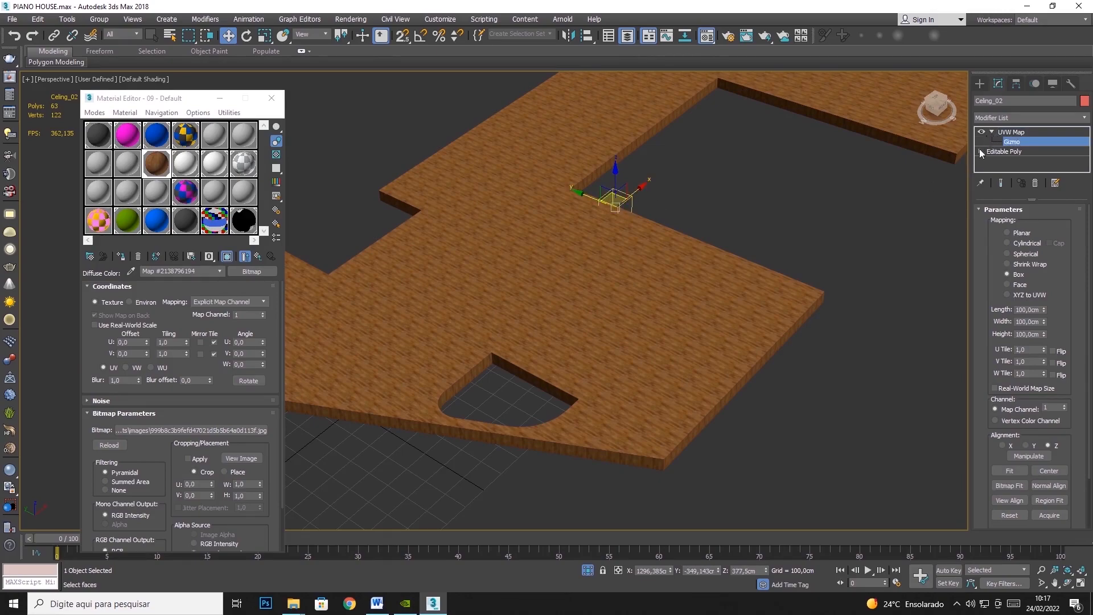
{"action": "left_click", "coordinate": [991, 132]}
{"action": "left_click", "coordinate": [991, 132]}
Rotate the UVW Map gizmo about its vertical axis, freely and with Angle Snap turned on
{"action": "left_click", "coordinate": [246, 38]}
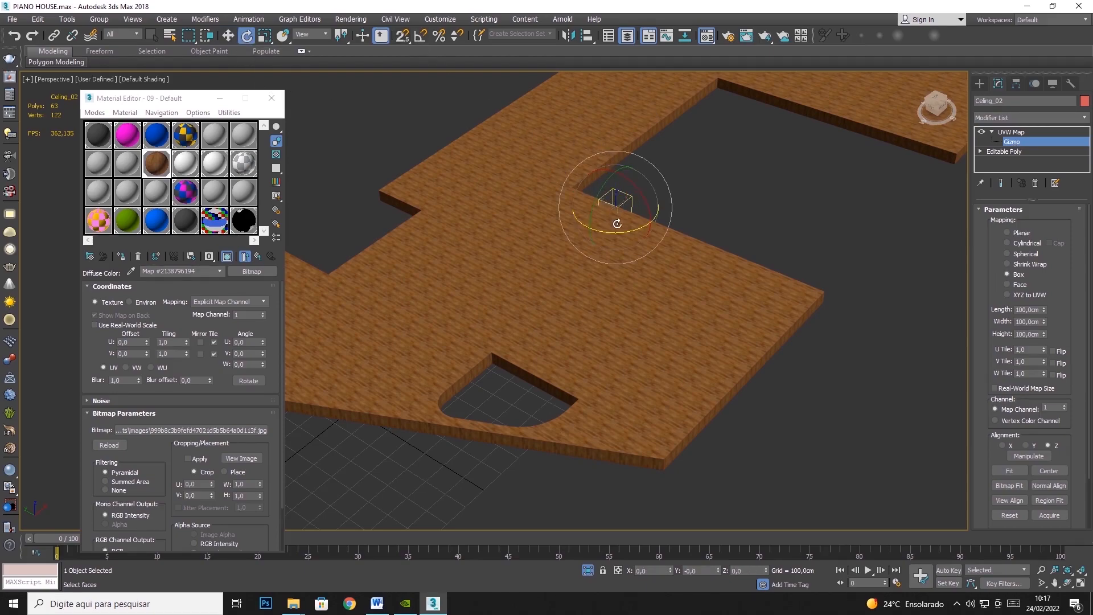
{"action": "left_click_drag", "start_coordinate": [617, 227], "coordinate": [623, 263]}
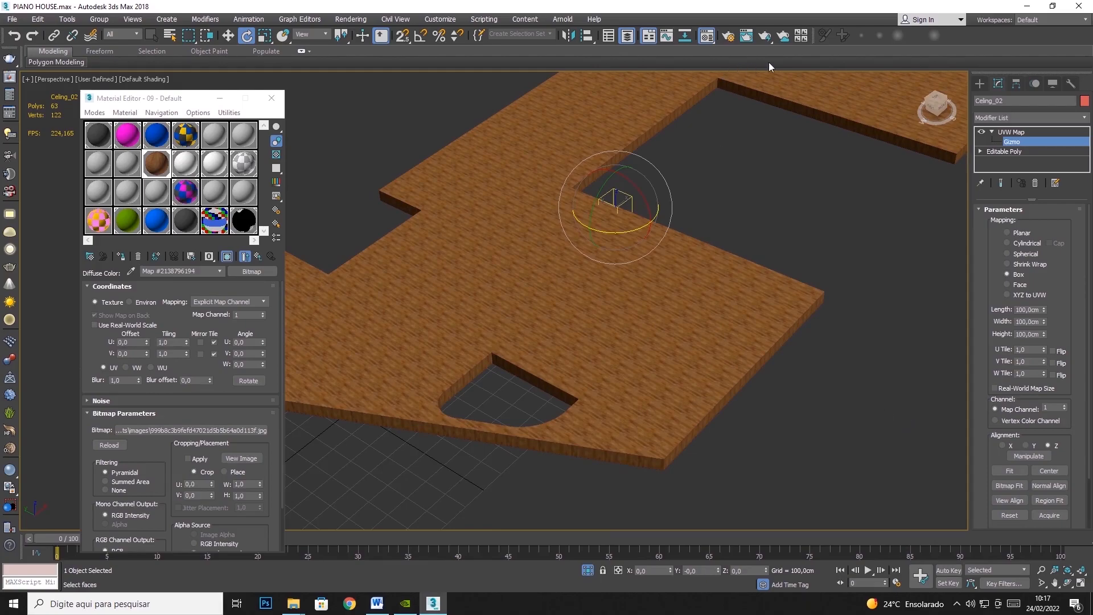
{"action": "left_click_drag", "start_coordinate": [638, 232], "coordinate": [533, 254]}
{"action": "left_click", "coordinate": [419, 37]}
{"action": "left_click_drag", "start_coordinate": [606, 234], "coordinate": [659, 239]}
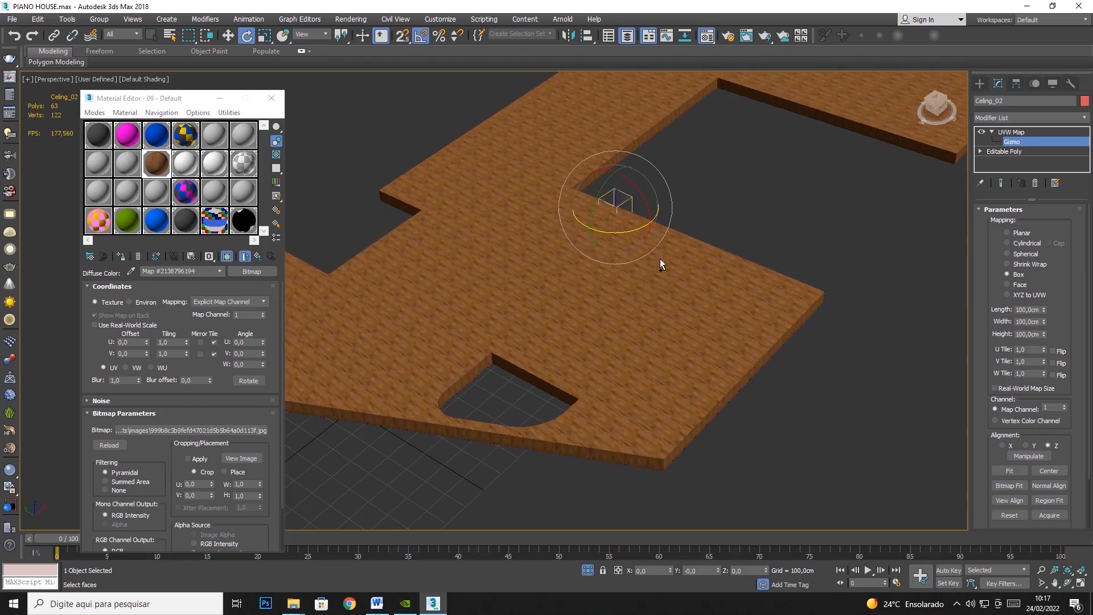
Tilt the UVW Map gizmo in snapped increments to test the wood grain direction on the slab's outer edges
{"action": "middle_click_drag", "start_coordinate": [652, 290], "coordinate": [634, 274]}
{"action": "scroll", "coordinate": [598, 297], "scroll_direction": "up", "scroll_amount": 5}
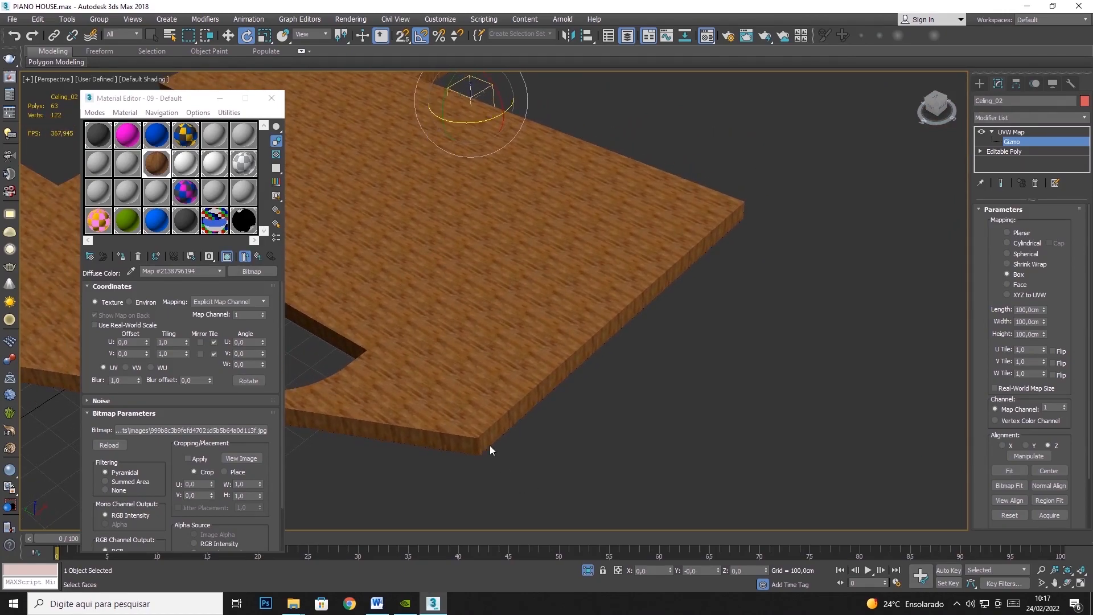
{"action": "left_click_drag", "start_coordinate": [432, 141], "coordinate": [468, 84]}
{"action": "left_click_drag", "start_coordinate": [429, 230], "coordinate": [563, 250]}
{"action": "middle_click_drag", "start_coordinate": [660, 201], "coordinate": [728, 322]}
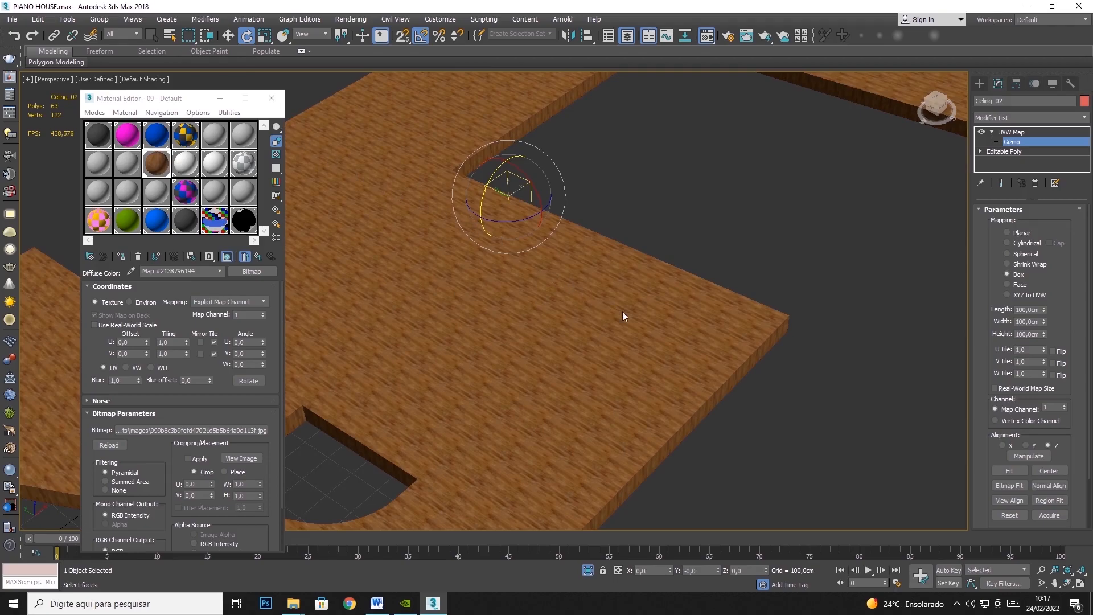
Rotate the UVW Map gizmo to run the wood grain lengthwise along the slab's inner courtyard edge
{"action": "middle_click_drag", "start_coordinate": [628, 142], "coordinate": [548, 264]}
{"action": "scroll", "coordinate": [508, 239], "scroll_direction": "up", "scroll_amount": 5}
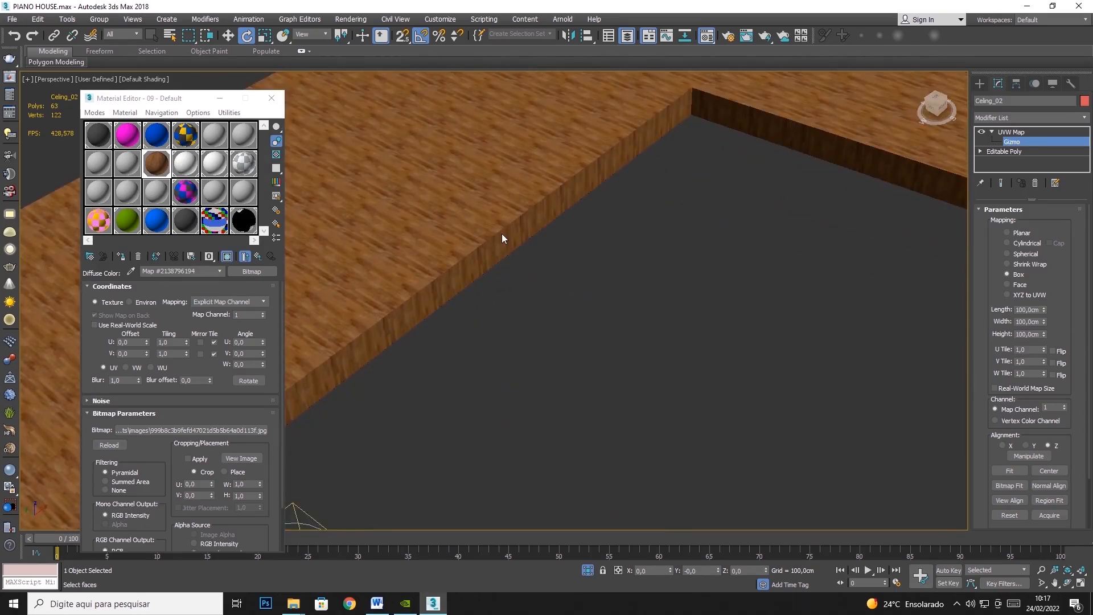
{"action": "scroll", "coordinate": [511, 219], "scroll_direction": "down", "scroll_amount": 3}
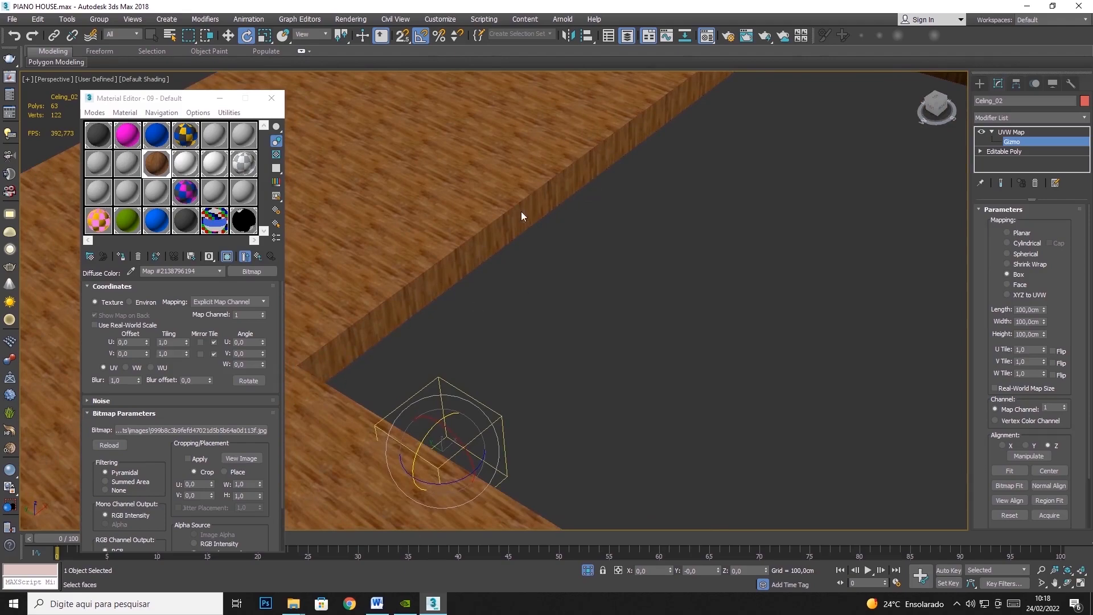
{"action": "left_click_drag", "start_coordinate": [424, 439], "coordinate": [457, 403]}
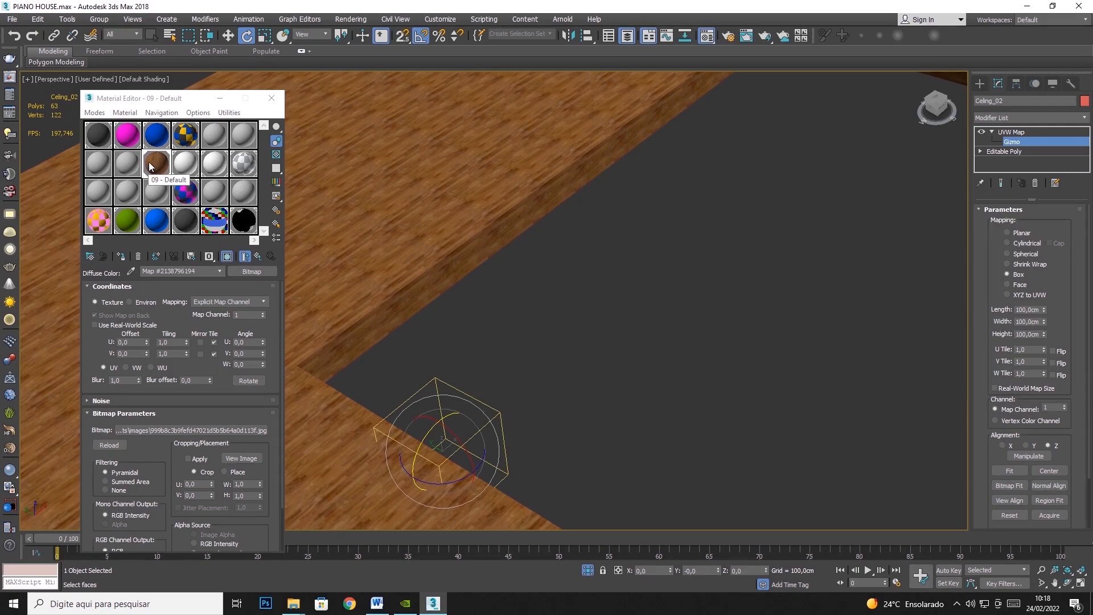
Try the White Door material on the slab and browse the material types for the 08 - Default sample
{"action": "left_click", "coordinate": [185, 165]}
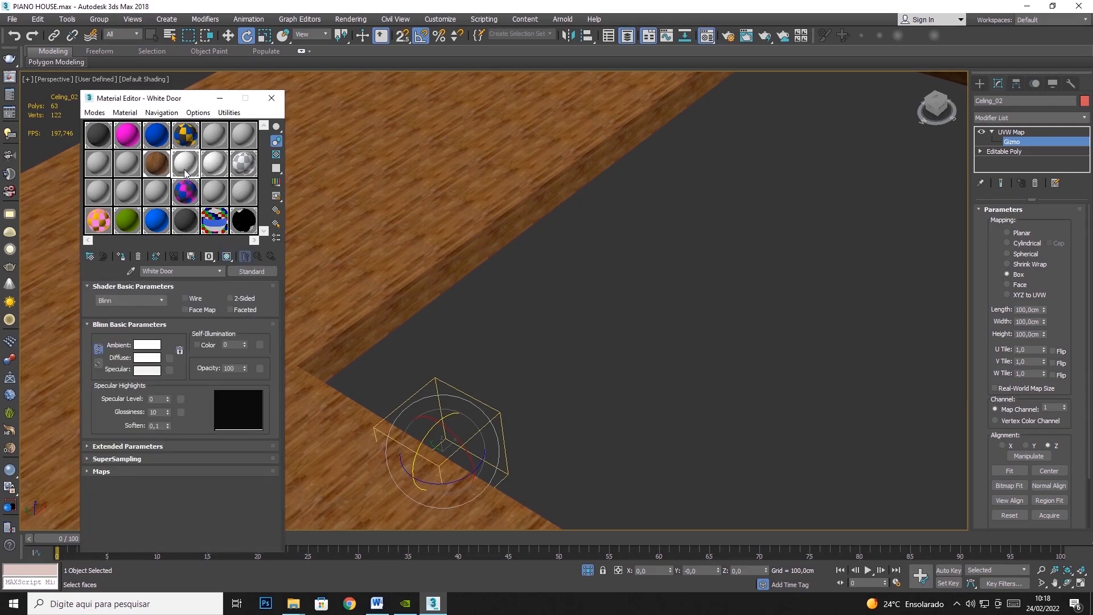
{"action": "left_click", "coordinate": [122, 260]}
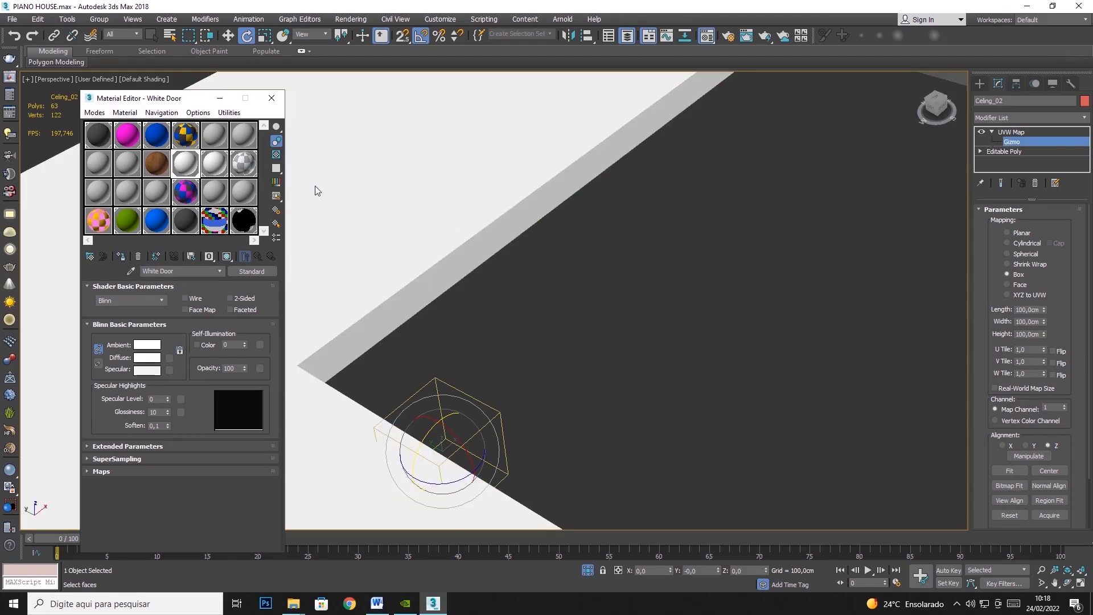
{"action": "left_click", "coordinate": [127, 164]}
{"action": "left_click", "coordinate": [254, 272]}
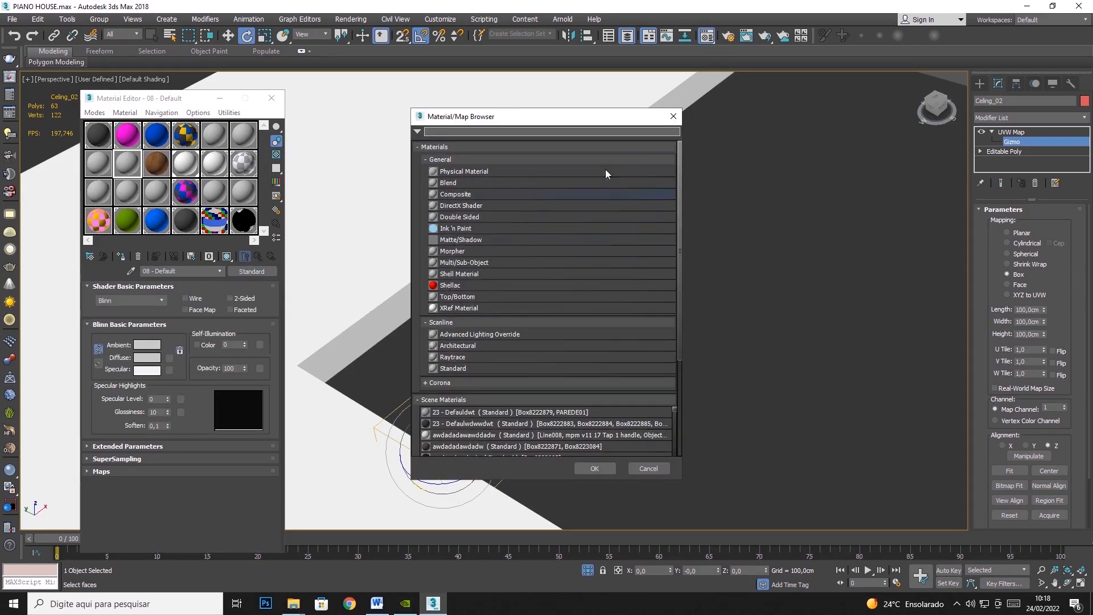
{"action": "left_click", "coordinate": [673, 117]}
Copy the 08 - Default material to the sample slot beneath it and load a dark grey speckled bitmap as its diffuse map
{"action": "left_click_drag", "start_coordinate": [119, 164], "coordinate": [127, 192]}
{"action": "left_click", "coordinate": [184, 272]}
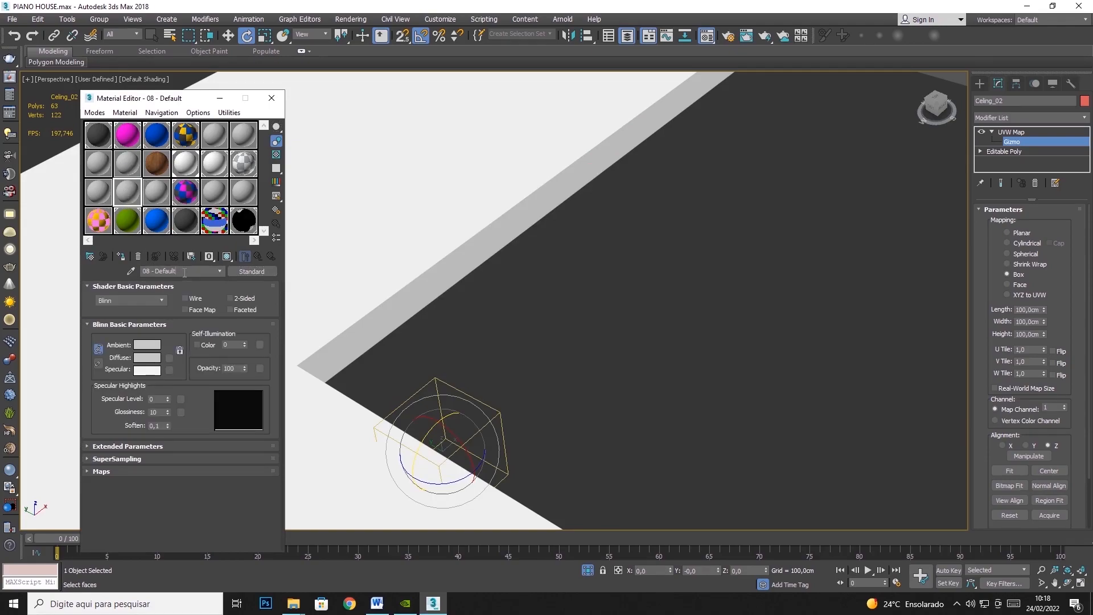
{"action": "left_click", "coordinate": [169, 358]}
{"action": "double_click", "coordinate": [467, 167]}
{"action": "double_click", "coordinate": [98, 101]}
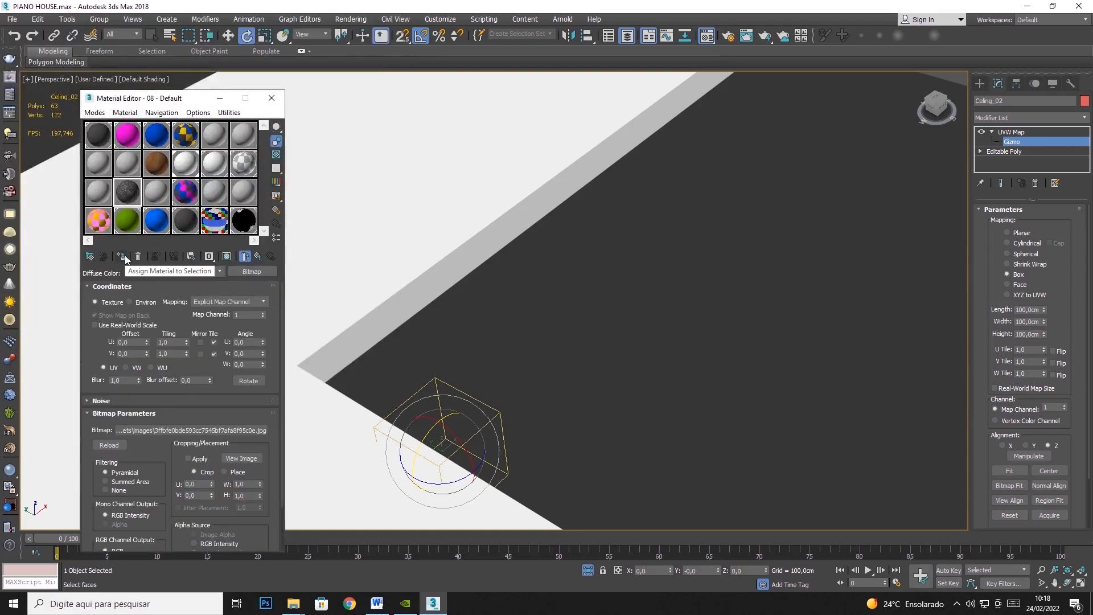
Assign the dark speckled 08 - Default material to the roof slab and show its texture in the viewport
{"action": "left_click", "coordinate": [121, 256]}
{"action": "left_click", "coordinate": [226, 256]}
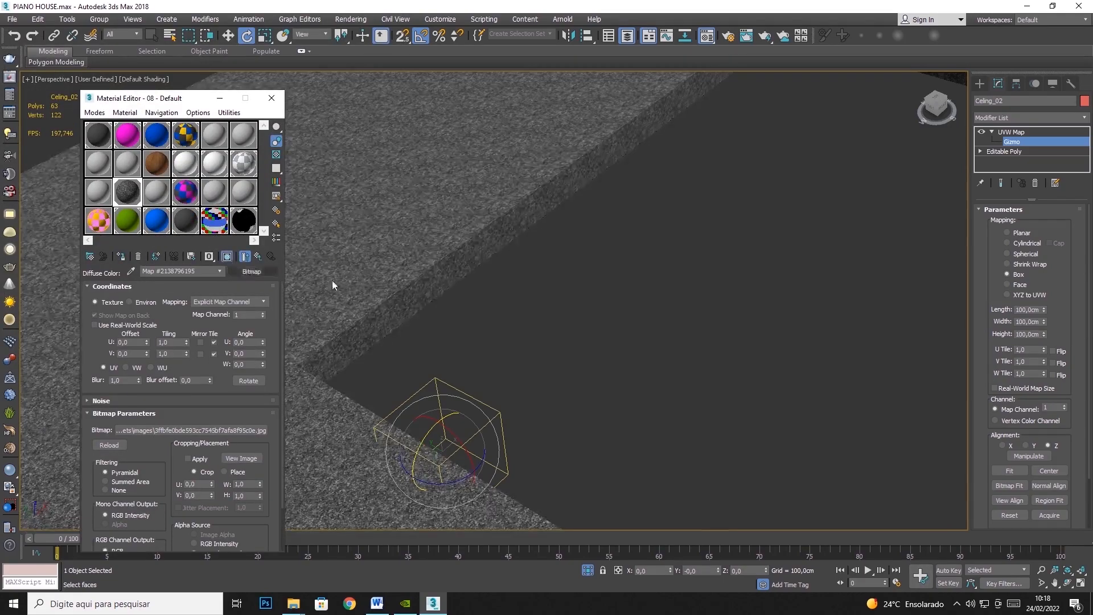
{"action": "scroll", "coordinate": [547, 330], "scroll_direction": "down", "scroll_amount": 5}
{"action": "scroll", "coordinate": [619, 341], "scroll_direction": "up", "scroll_amount": 5}
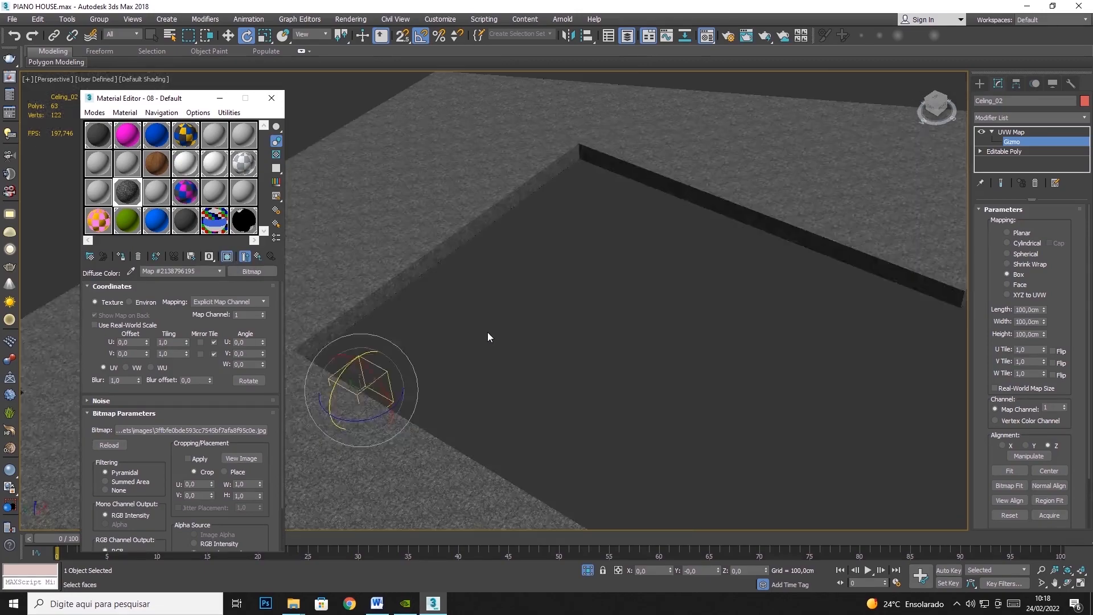
{"action": "scroll", "coordinate": [407, 262], "scroll_direction": "up", "scroll_amount": 5}
{"action": "scroll", "coordinate": [408, 261], "scroll_direction": "down", "scroll_amount": 2}
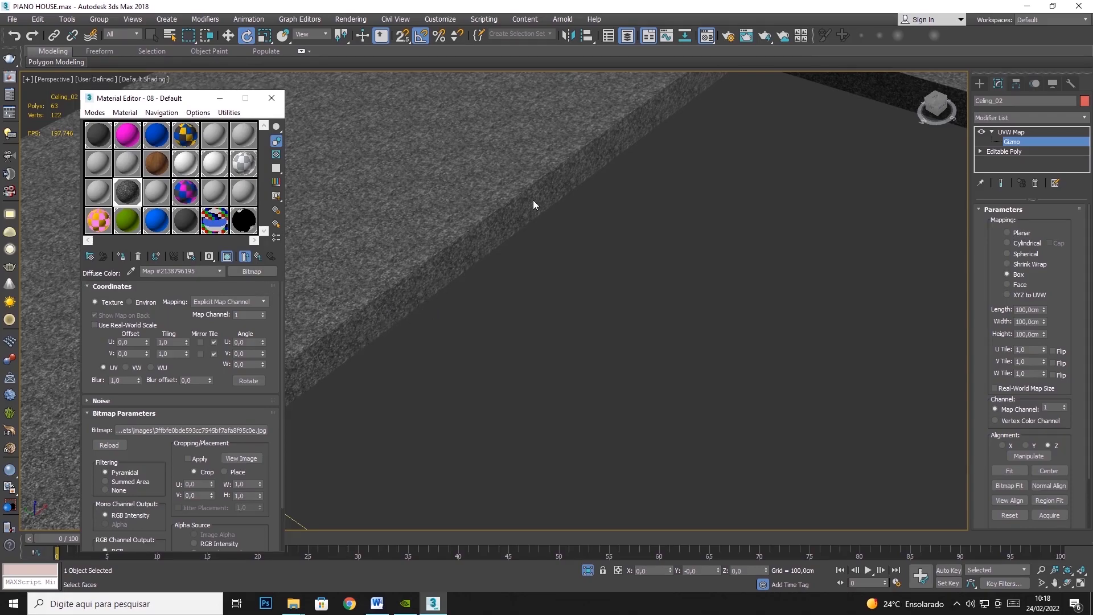
Unhide all objects of the house and bring the courtyard into close view
{"action": "right_click", "coordinate": [792, 228]}
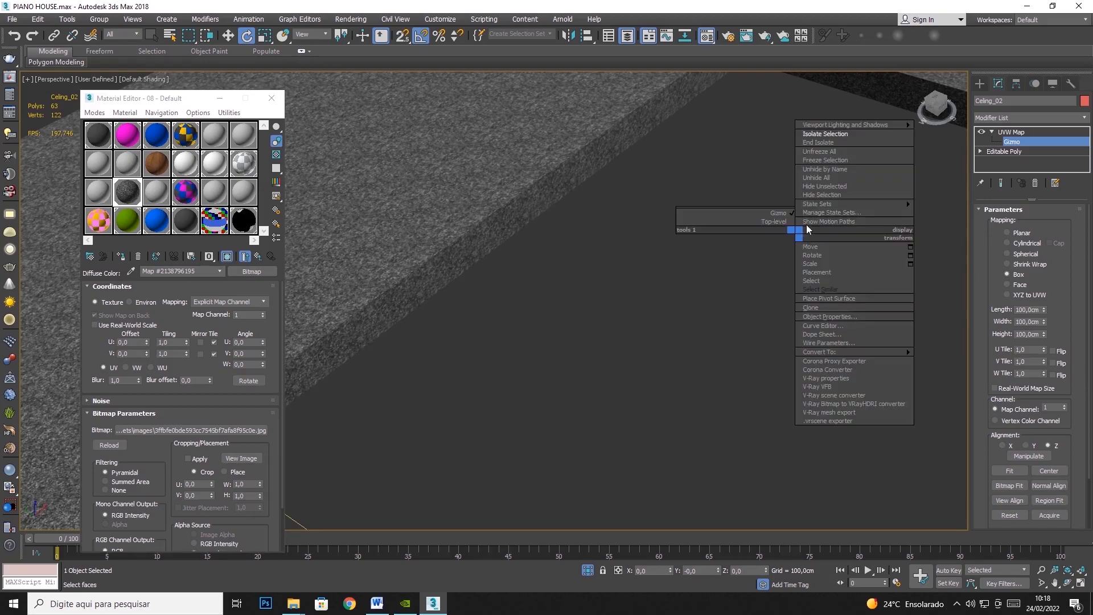
{"action": "left_click", "coordinate": [829, 177]}
{"action": "scroll", "coordinate": [774, 258], "scroll_direction": "up", "scroll_amount": 2}
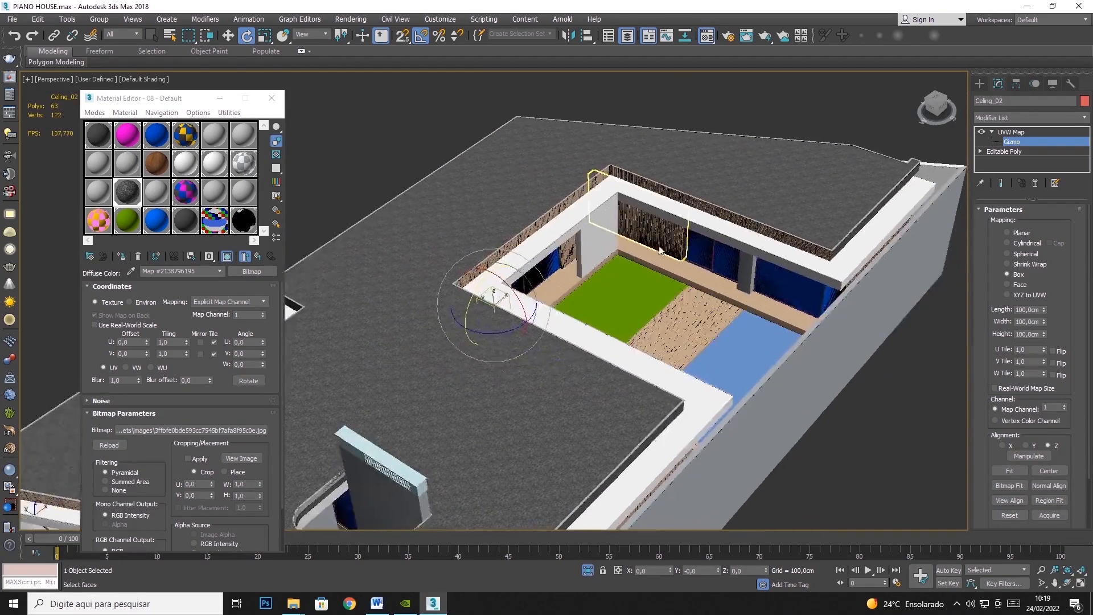
{"action": "scroll", "coordinate": [683, 323], "scroll_direction": "up", "scroll_amount": 4}
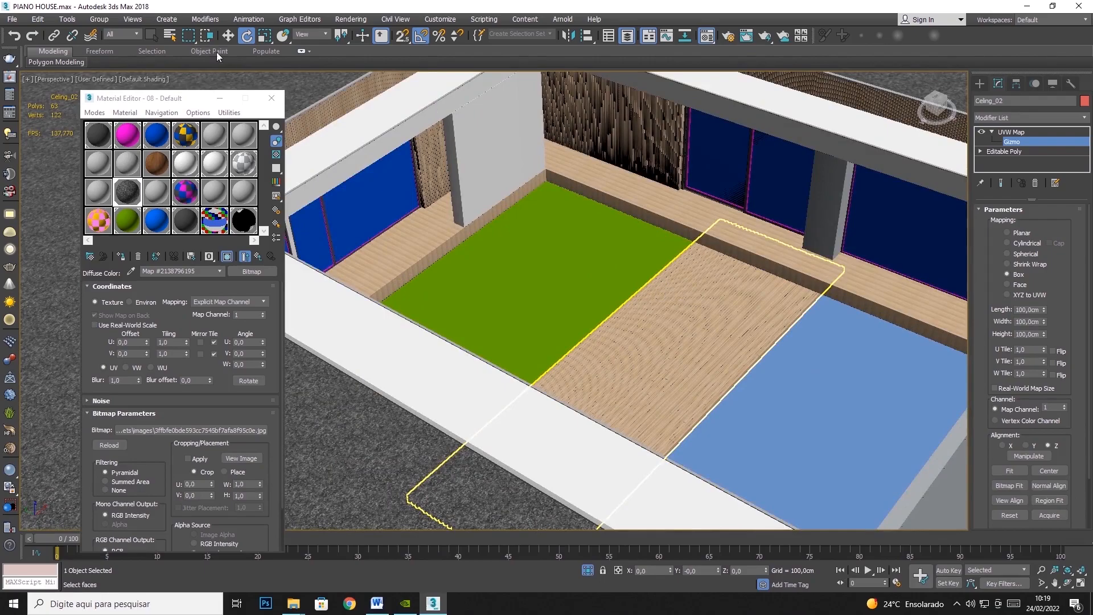
Leave the gizmo level and isolate the wooden deck between the lawn and the pool in close view
{"action": "left_click", "coordinate": [1012, 133]}
{"action": "key", "text": "q"}
{"action": "left_click", "coordinate": [696, 364]}
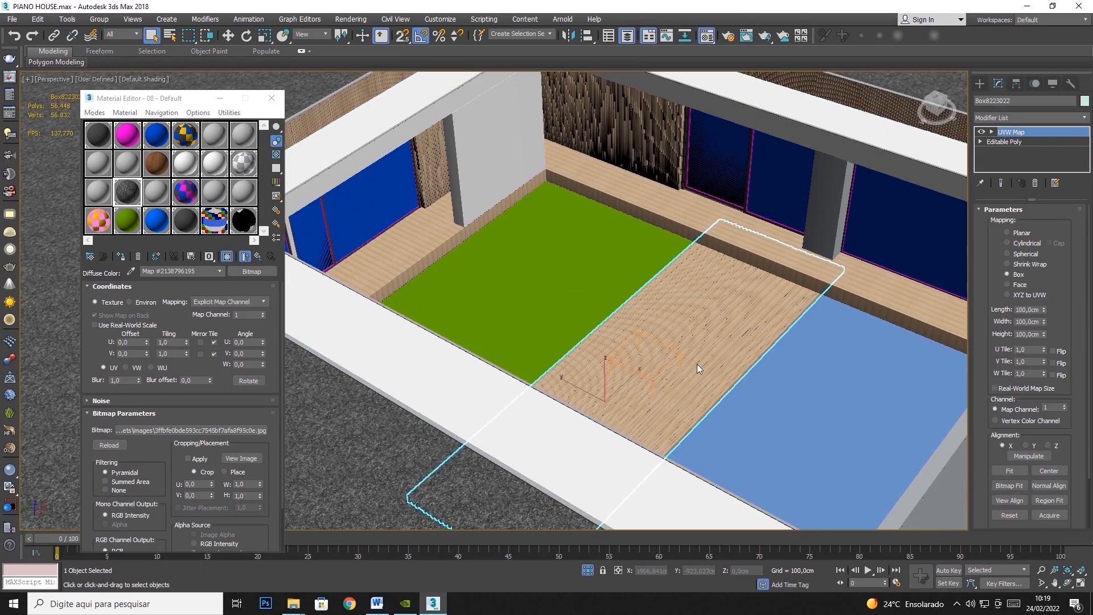
{"action": "right_click", "coordinate": [697, 364]}
{"action": "left_click", "coordinate": [736, 260]}
{"action": "scroll", "coordinate": [473, 365], "scroll_direction": "up", "scroll_amount": 10}
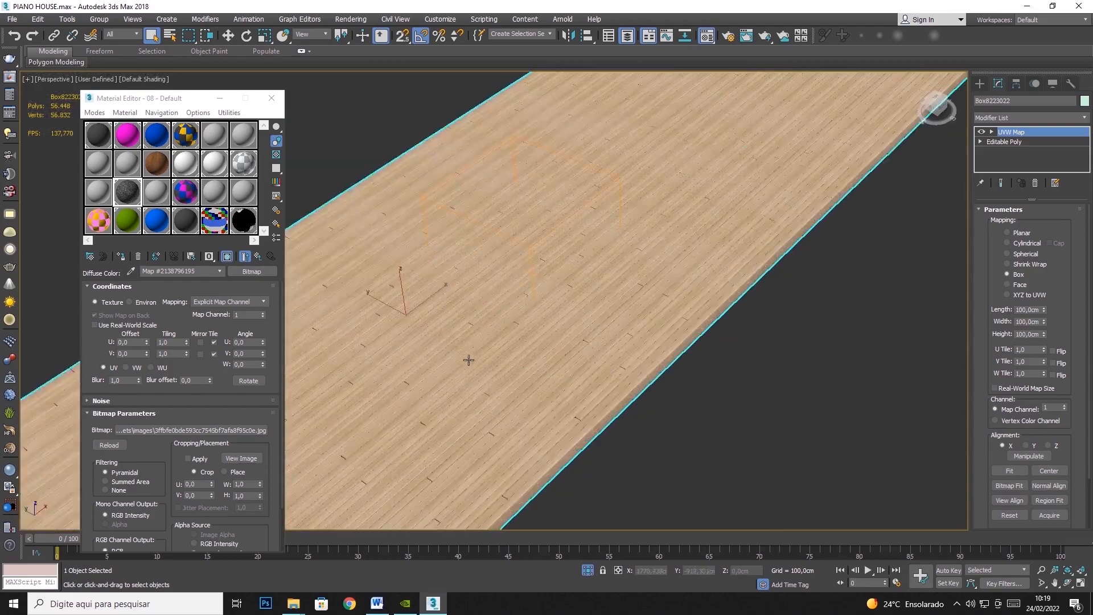
{"action": "scroll", "coordinate": [484, 390], "scroll_direction": "up", "scroll_amount": 3}
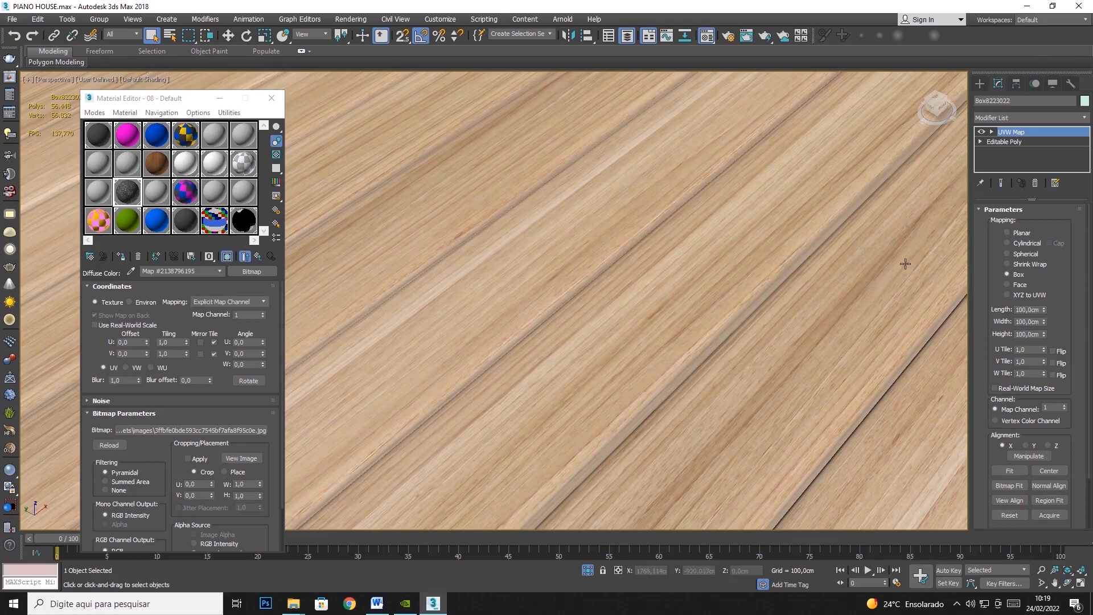
Sample the wooden deck's material into the grey 13 - Default slot with the material picker
{"action": "left_click", "coordinate": [102, 193]}
{"action": "left_click", "coordinate": [131, 270]}
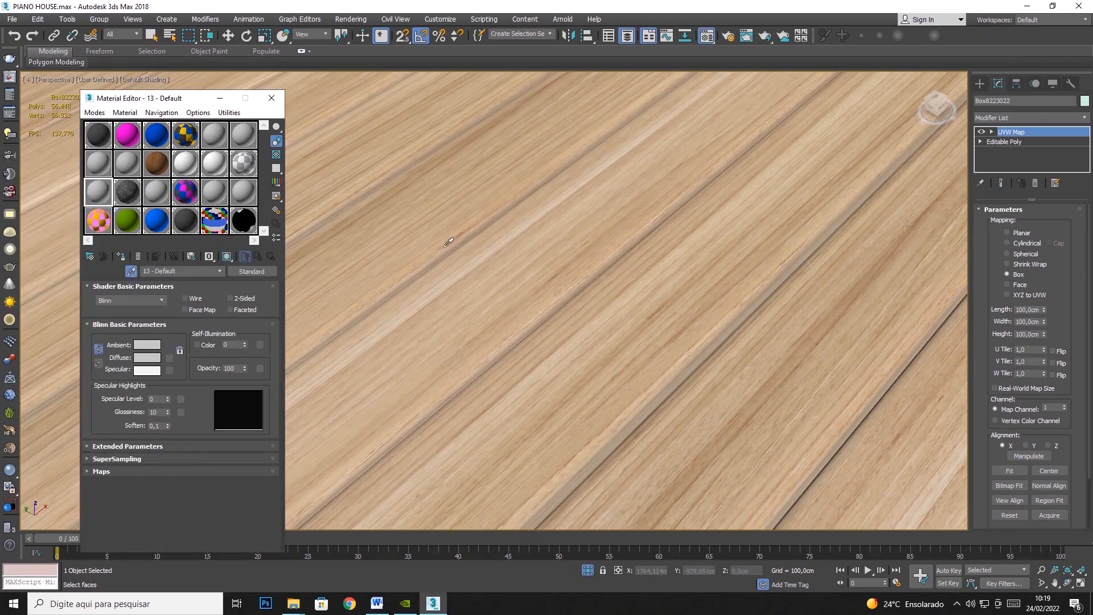
{"action": "left_click", "coordinate": [460, 211]}
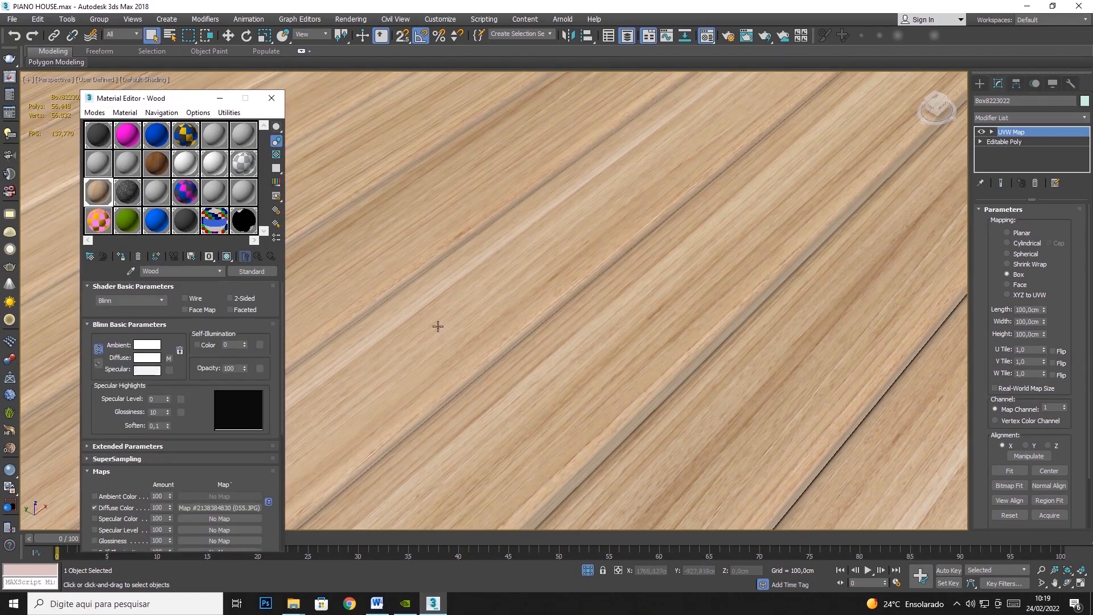
Remove the deck's existing UVW Map modifier and apply a fresh UVW Map to it
{"action": "scroll", "coordinate": [543, 315], "scroll_direction": "down", "scroll_amount": 4}
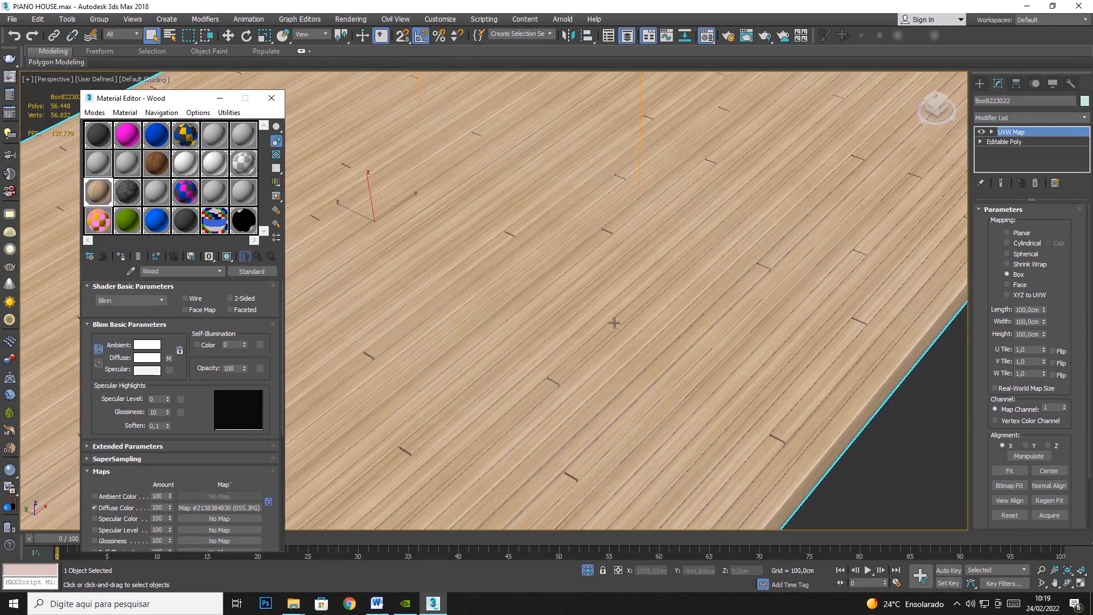
{"action": "left_click", "coordinate": [1035, 184]}
{"action": "scroll", "coordinate": [768, 367], "scroll_direction": "down", "scroll_amount": 4}
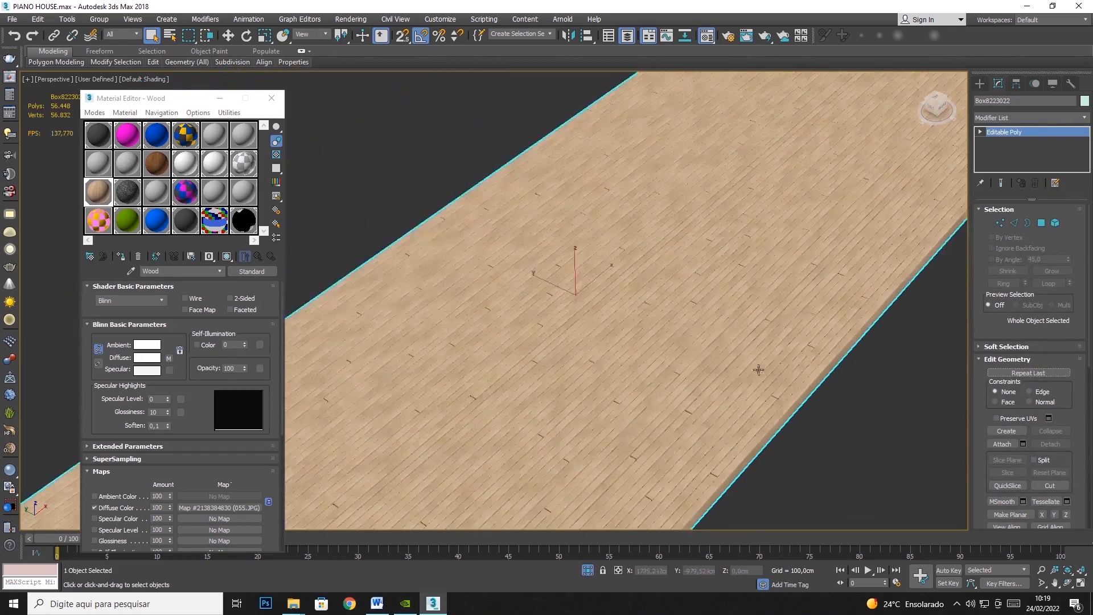
{"action": "left_click", "coordinate": [1070, 117]}
{"action": "scroll", "coordinate": [1013, 513], "scroll_direction": "down", "scroll_amount": 10}
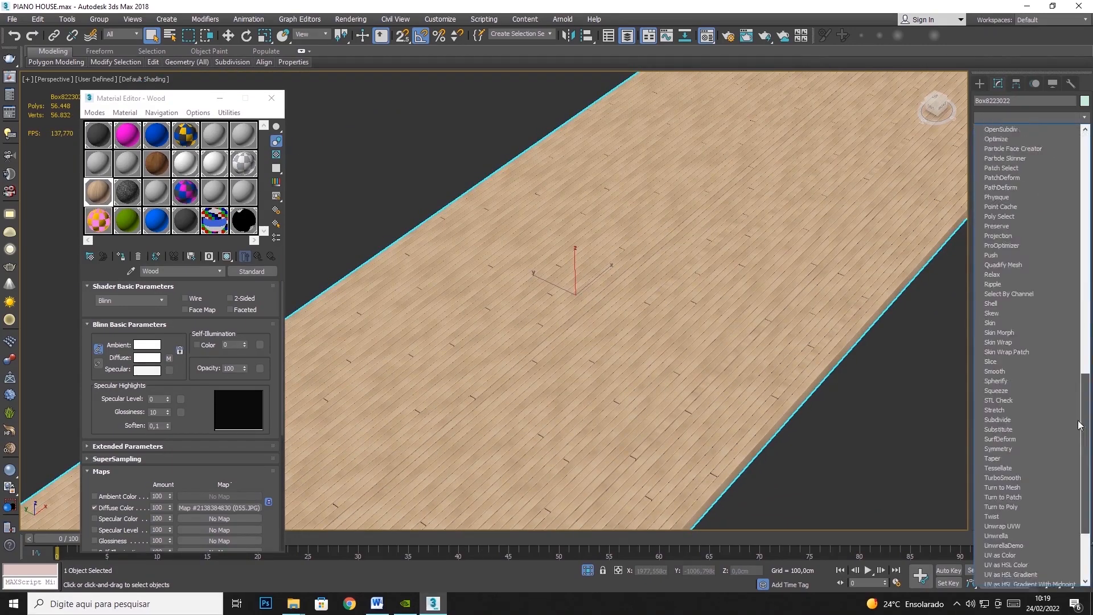
{"action": "left_click", "coordinate": [1002, 468]}
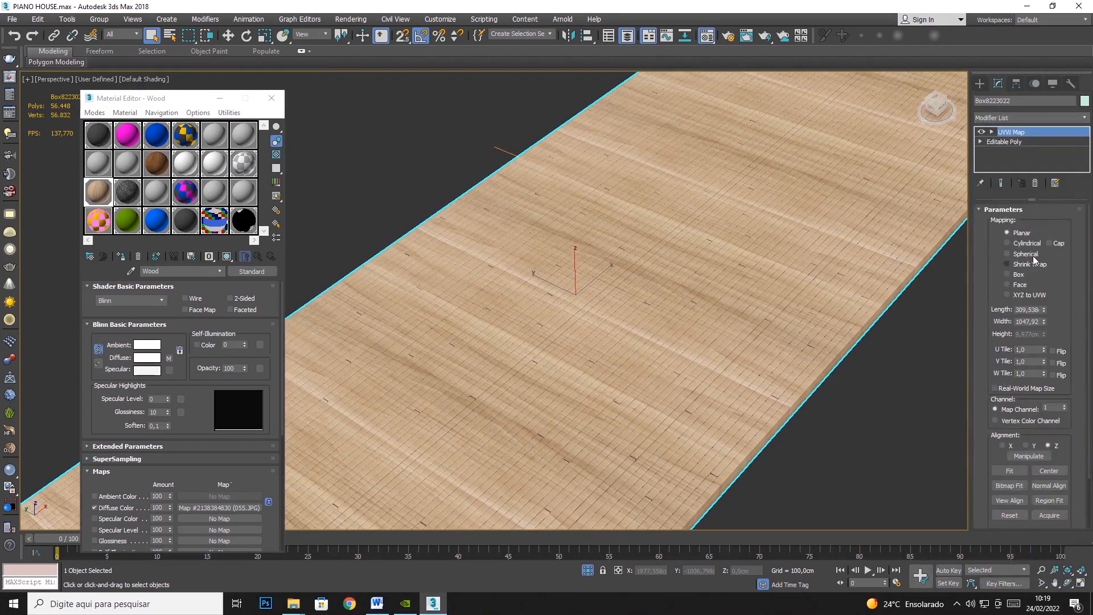
Set the deck's UVW mapping to Box with length, width and height of 100 cm each
{"action": "left_click", "coordinate": [1019, 275]}
{"action": "double_click", "coordinate": [1017, 312]}
{"action": "type", "text": "100"}
{"action": "key", "text": "Tab"}
{"action": "type", "text": "100"}
{"action": "key", "text": "Tab"}
{"action": "type", "text": "100"}
{"action": "key", "text": "Tab"}
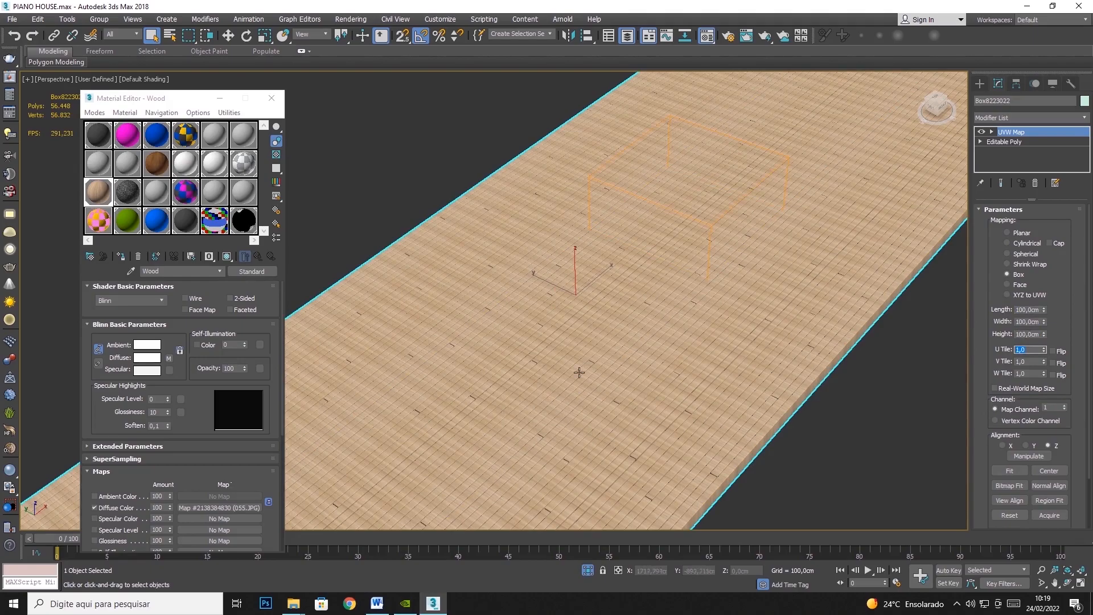
Rotate the deck's UVW Map gizmo about its Z axis so the wood grain runs along the planks
{"action": "scroll", "coordinate": [579, 364], "scroll_direction": "up", "scroll_amount": 6}
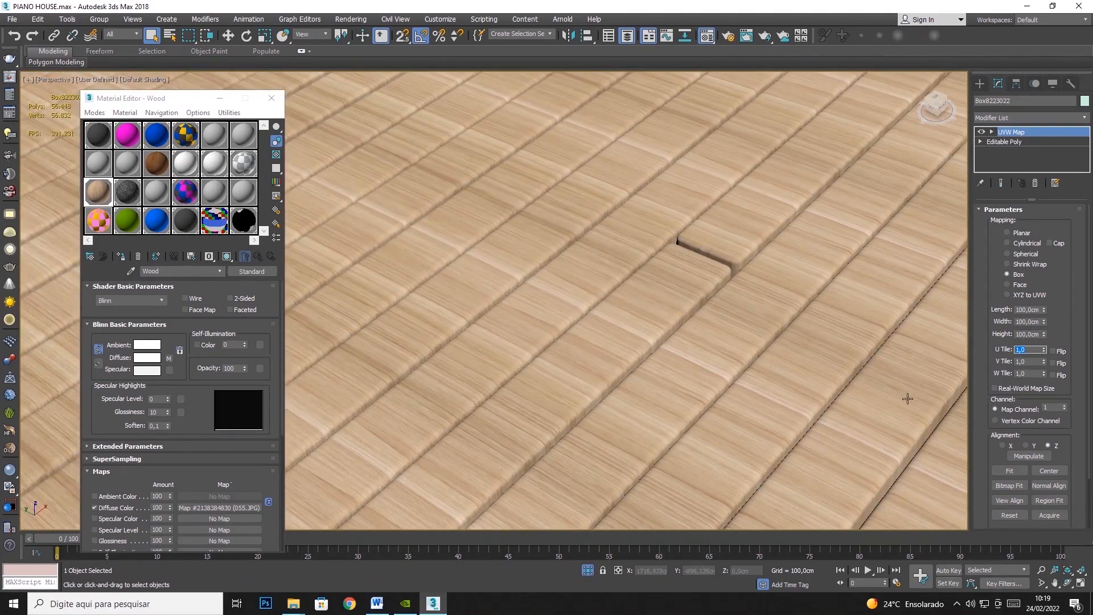
{"action": "scroll", "coordinate": [495, 182], "scroll_direction": "down", "scroll_amount": 8}
{"action": "scroll", "coordinate": [739, 295], "scroll_direction": "down", "scroll_amount": 3}
{"action": "scroll", "coordinate": [649, 264], "scroll_direction": "up", "scroll_amount": 10}
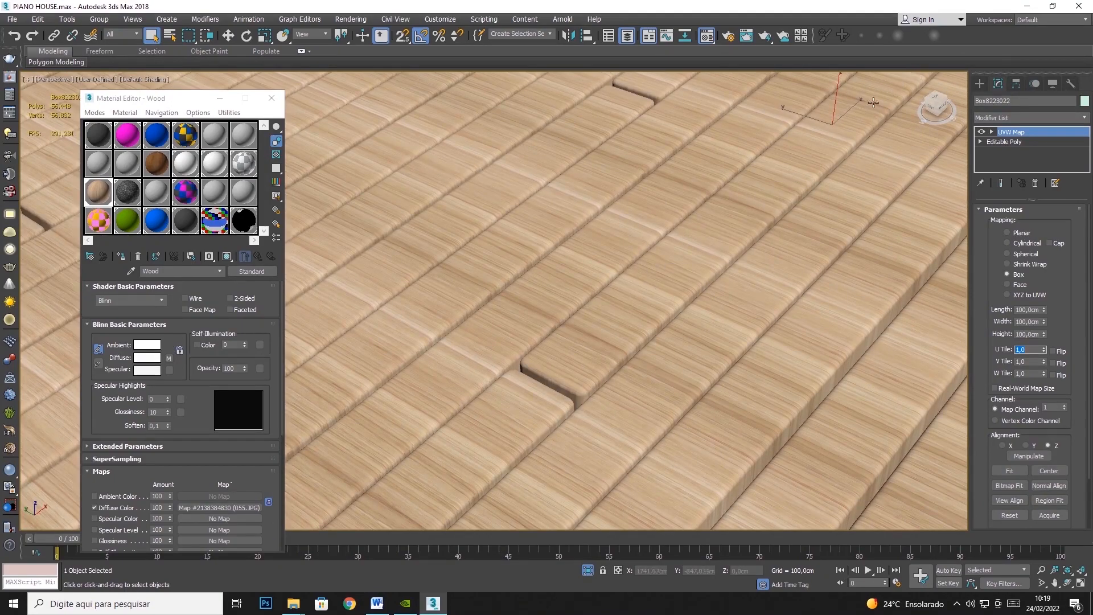
{"action": "scroll", "coordinate": [837, 174], "scroll_direction": "down", "scroll_amount": 3}
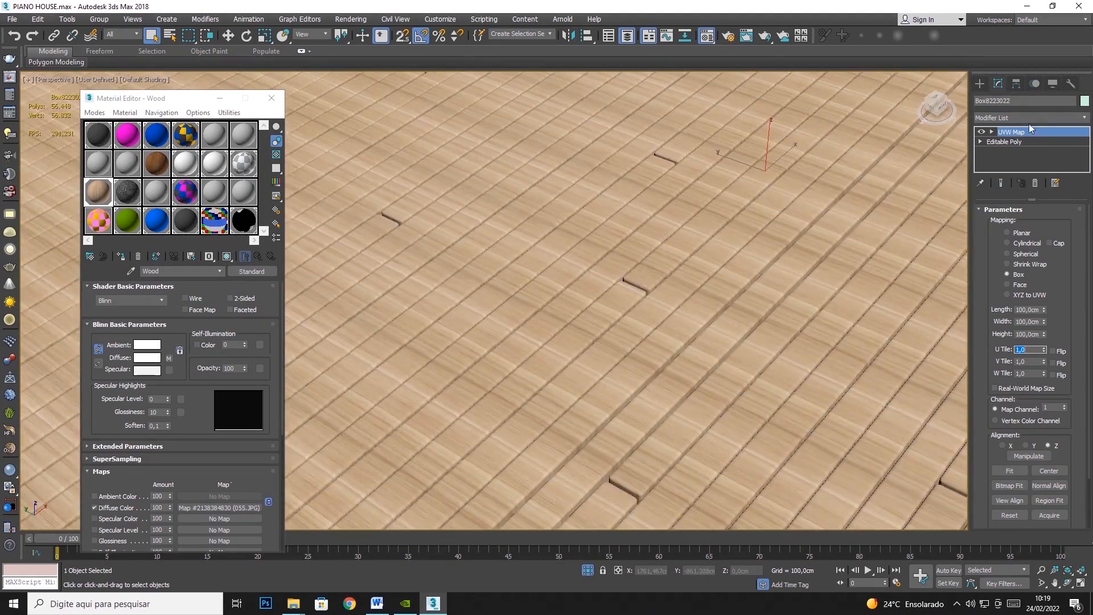
{"action": "left_click", "coordinate": [991, 131]}
{"action": "left_click", "coordinate": [1013, 142]}
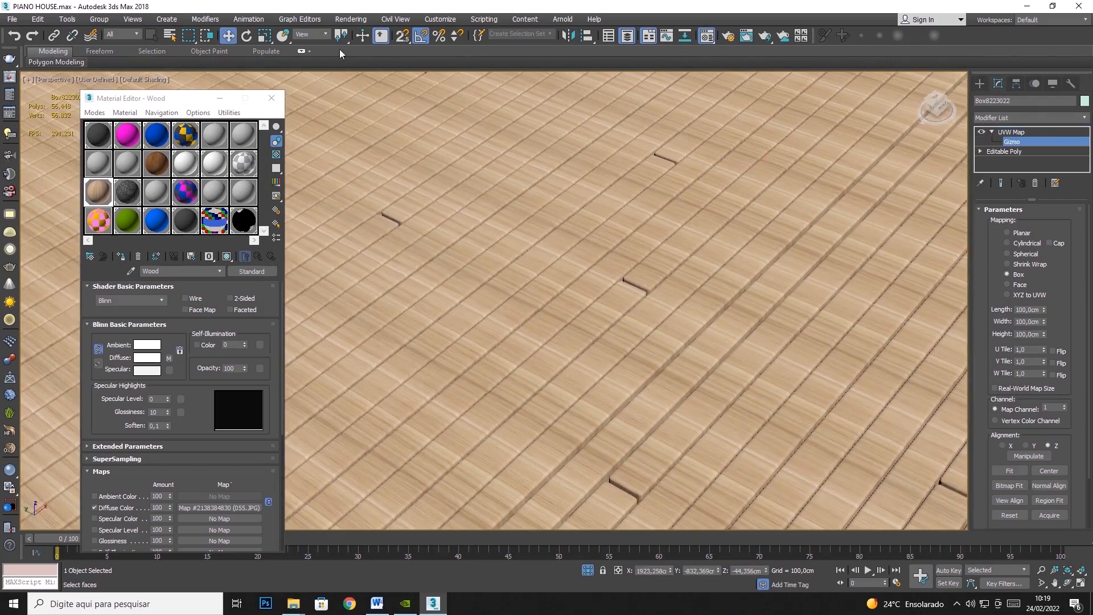
{"action": "left_click", "coordinate": [246, 36]}
{"action": "scroll", "coordinate": [580, 307], "scroll_direction": "down", "scroll_amount": 5}
{"action": "scroll", "coordinate": [620, 236], "scroll_direction": "up", "scroll_amount": 5}
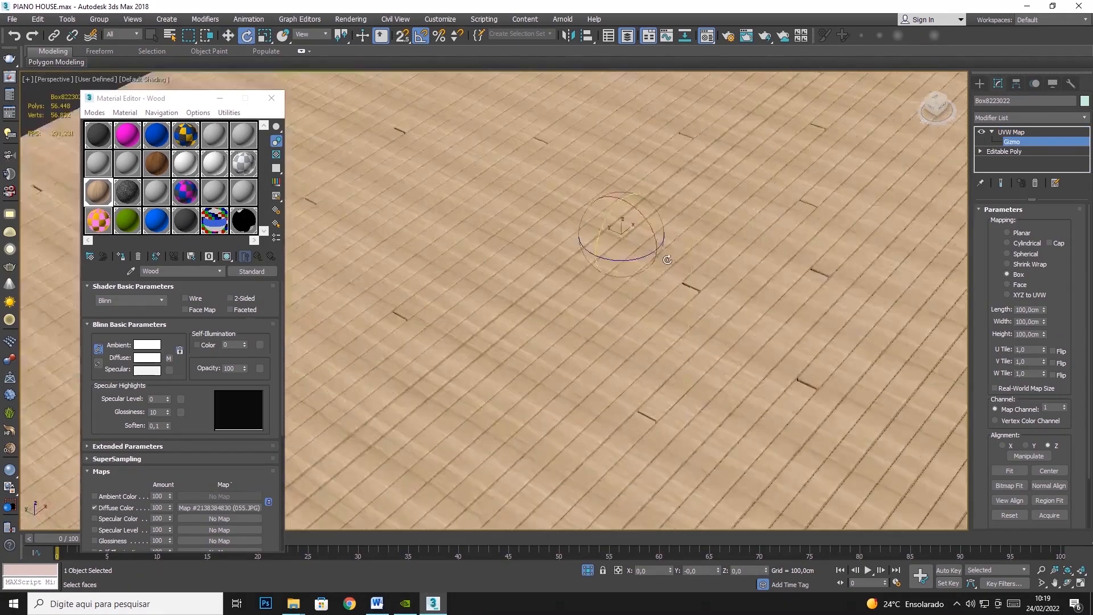
{"action": "left_click_drag", "start_coordinate": [622, 245], "coordinate": [570, 256]}
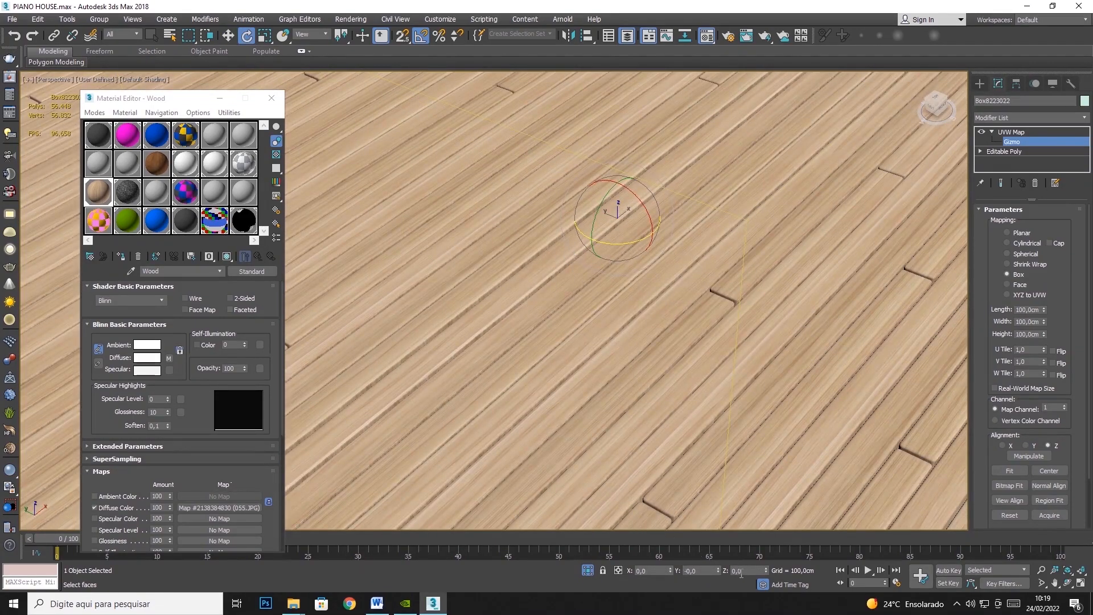
Rotate the deck's mapping gizmo about 85 degrees around Y so the grain follows the deck's long side edge
{"action": "scroll", "coordinate": [570, 340], "scroll_direction": "down", "scroll_amount": 5}
{"action": "scroll", "coordinate": [571, 340], "scroll_direction": "up", "scroll_amount": 8}
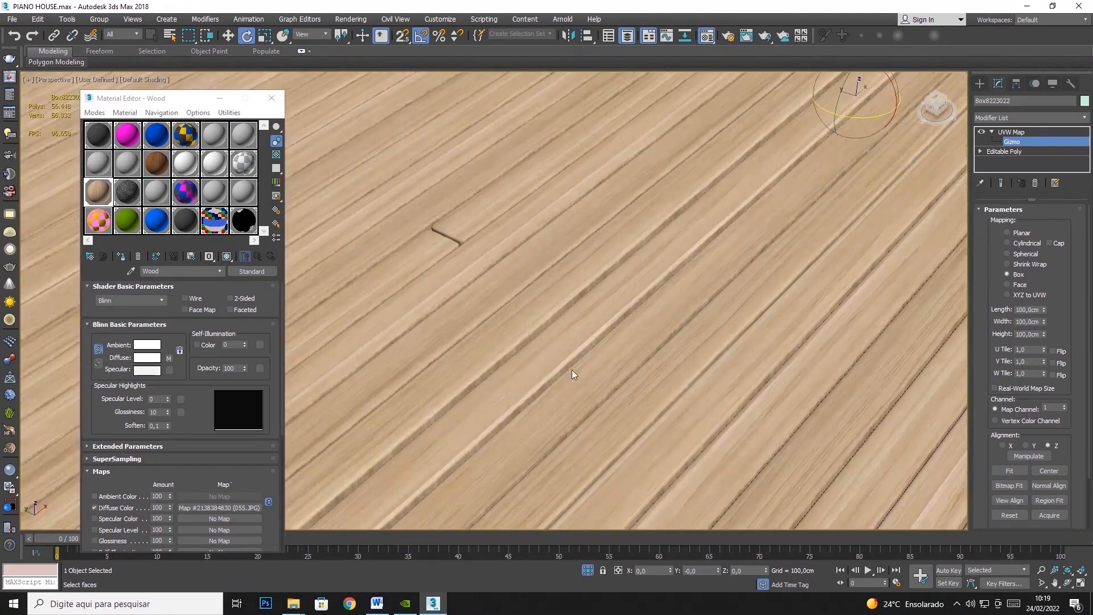
{"action": "scroll", "coordinate": [637, 375], "scroll_direction": "up", "scroll_amount": 4}
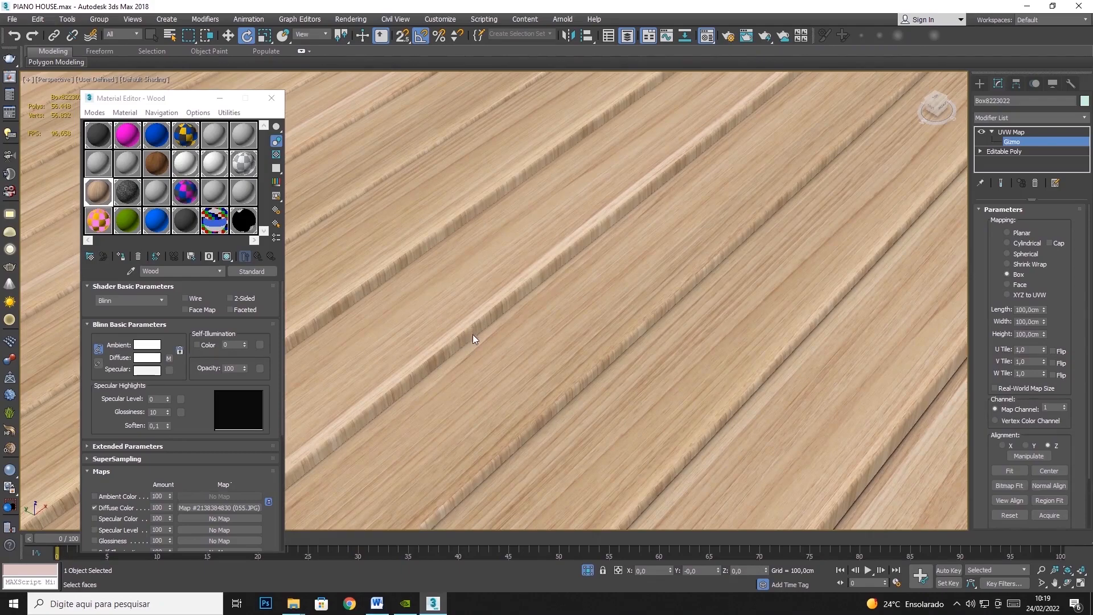
{"action": "scroll", "coordinate": [473, 338], "scroll_direction": "down", "scroll_amount": 6}
{"action": "scroll", "coordinate": [534, 342], "scroll_direction": "up", "scroll_amount": 5}
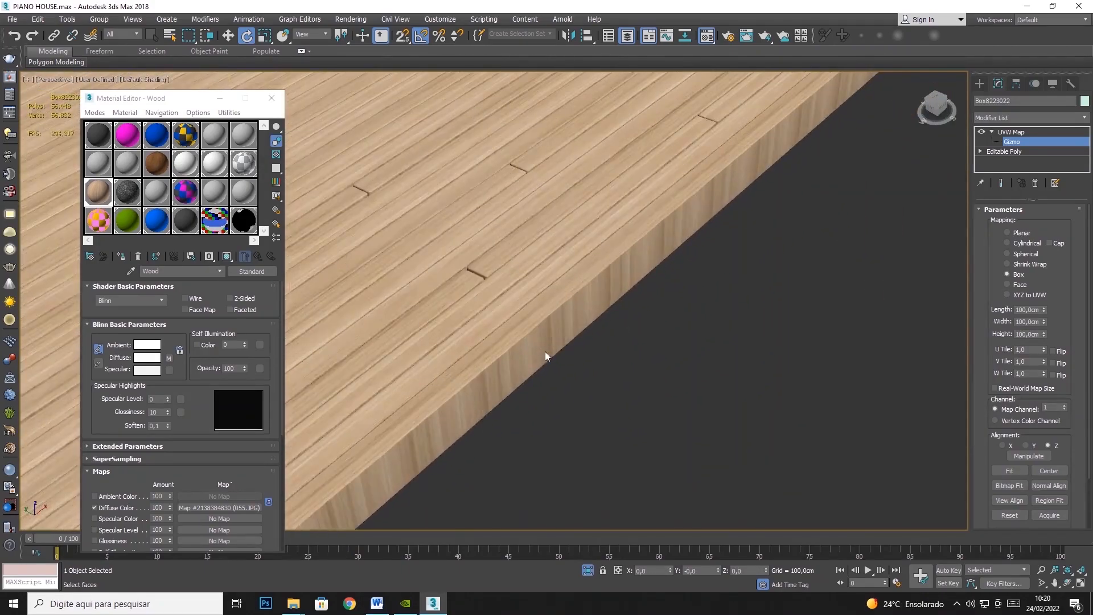
{"action": "scroll", "coordinate": [545, 347], "scroll_direction": "up", "scroll_amount": 2}
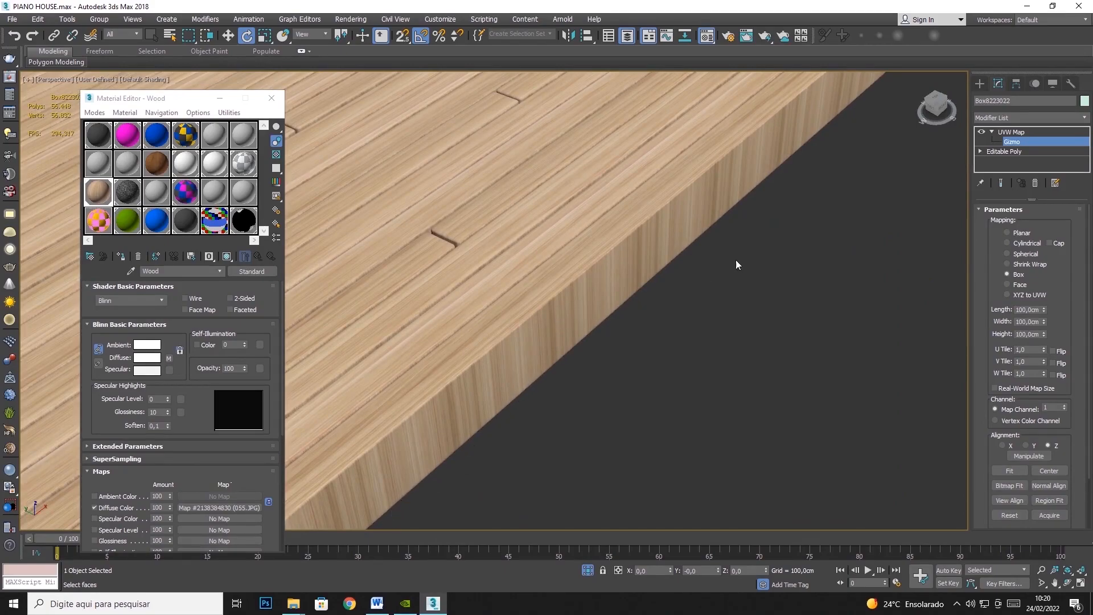
{"action": "scroll", "coordinate": [622, 350], "scroll_direction": "down", "scroll_amount": 6}
{"action": "scroll", "coordinate": [689, 285], "scroll_direction": "up", "scroll_amount": 5}
{"action": "scroll", "coordinate": [672, 353], "scroll_direction": "up", "scroll_amount": 2}
{"action": "scroll", "coordinate": [735, 512], "scroll_direction": "up", "scroll_amount": 1}
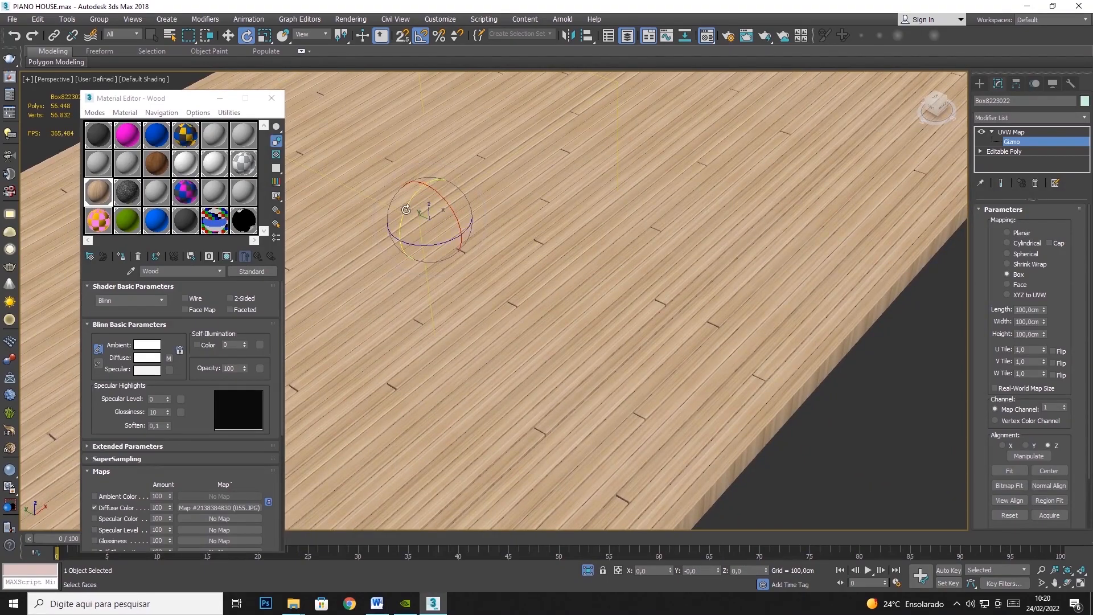
{"action": "left_click_drag", "start_coordinate": [404, 210], "coordinate": [442, 176]}
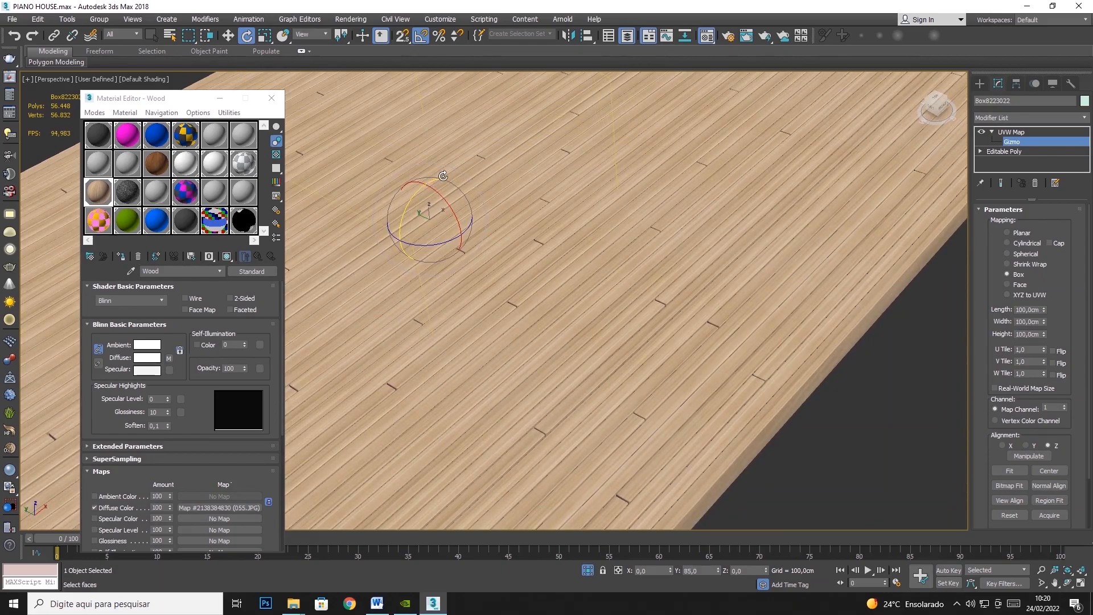
Examine the wood grain direction along the deck's side edge and on the staggered plank ends
{"action": "middle_click_drag", "start_coordinate": [881, 355], "coordinate": [543, 270]}
{"action": "scroll", "coordinate": [488, 265], "scroll_direction": "up", "scroll_amount": 2}
{"action": "scroll", "coordinate": [489, 266], "scroll_direction": "down", "scroll_amount": 1}
{"action": "scroll", "coordinate": [492, 265], "scroll_direction": "down", "scroll_amount": 2}
{"action": "scroll", "coordinate": [613, 299], "scroll_direction": "down", "scroll_amount": 1}
{"action": "scroll", "coordinate": [543, 270], "scroll_direction": "down", "scroll_amount": 1}
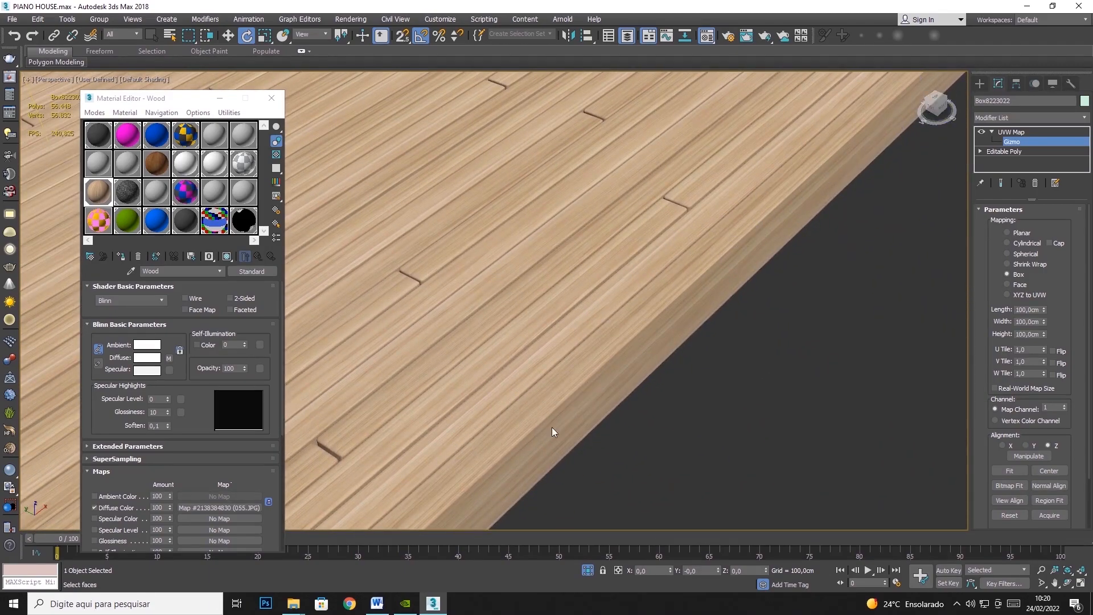
{"action": "scroll", "coordinate": [660, 274], "scroll_direction": "down", "scroll_amount": 3}
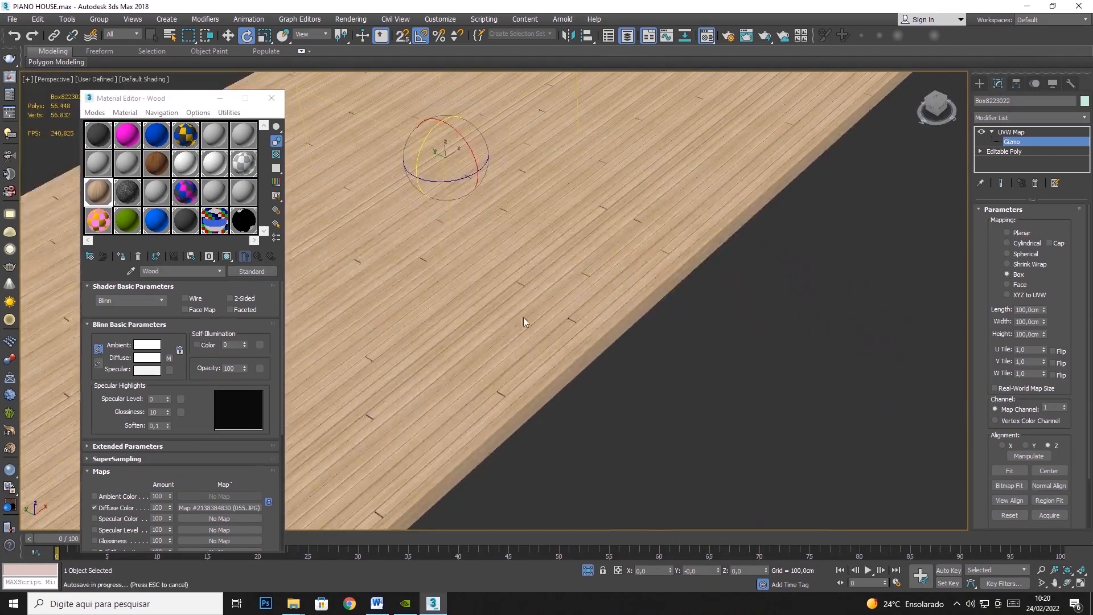
{"action": "scroll", "coordinate": [521, 350], "scroll_direction": "up", "scroll_amount": 6}
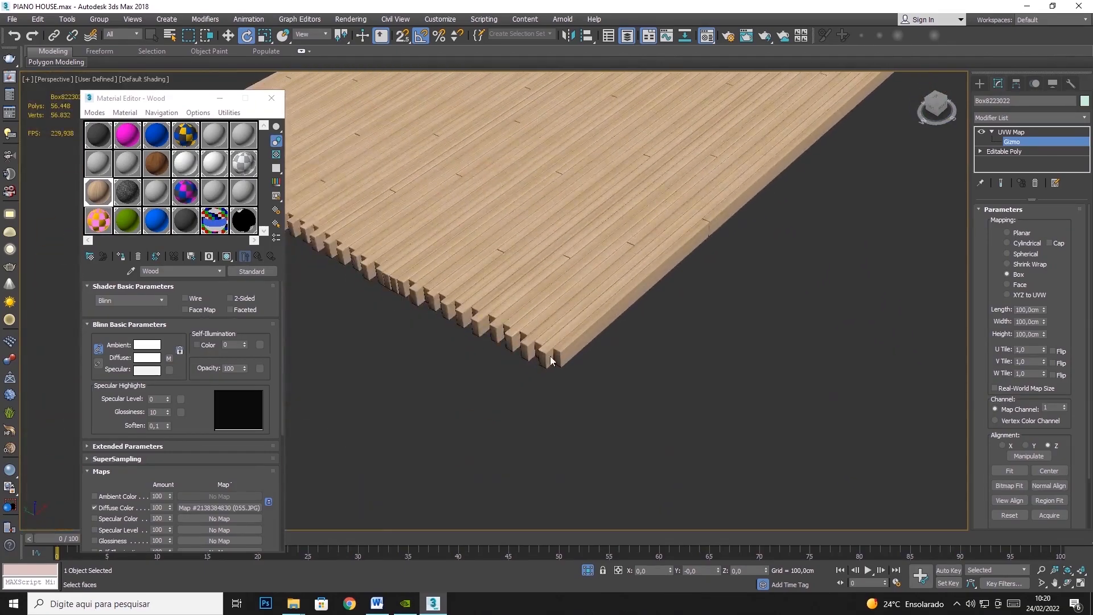
{"action": "scroll", "coordinate": [521, 347], "scroll_direction": "up", "scroll_amount": 2}
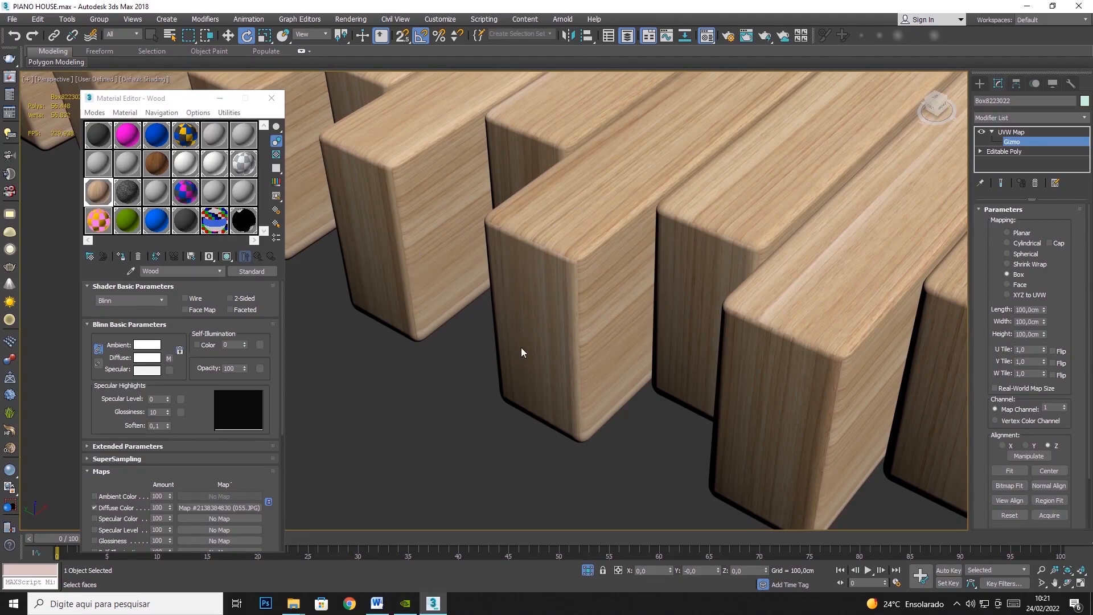
{"action": "scroll", "coordinate": [497, 339], "scroll_direction": "down", "scroll_amount": 10}
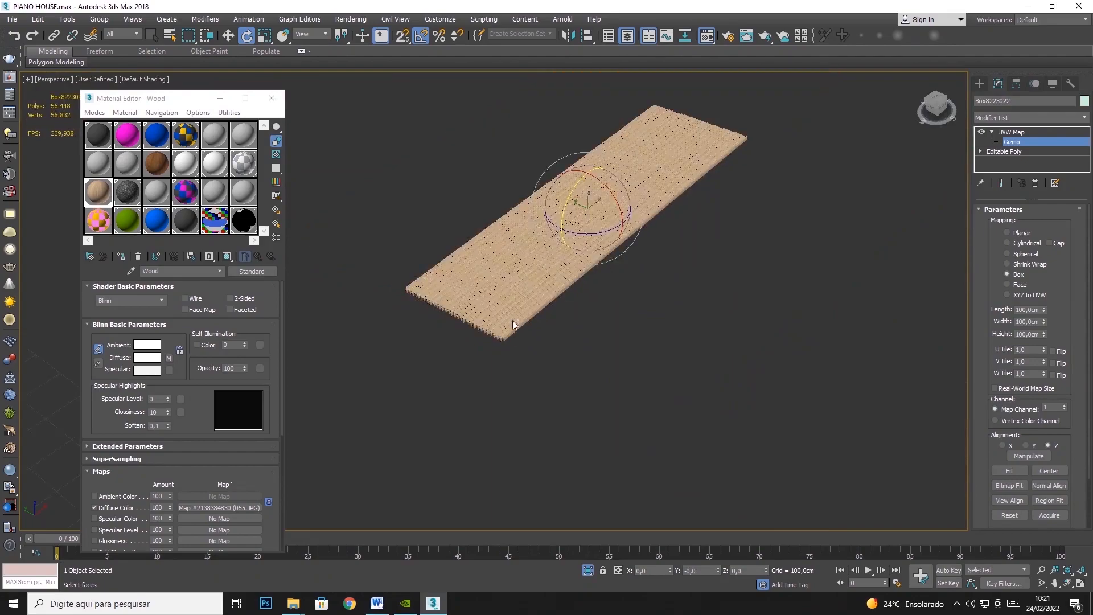
Unhide all objects of the house and leave the deck's gizmo level for the whole UVW Map modifier
{"action": "middle_click_drag", "start_coordinate": [654, 204], "coordinate": [585, 238]}
{"action": "right_click", "coordinate": [655, 253]}
{"action": "left_click", "coordinate": [683, 198]}
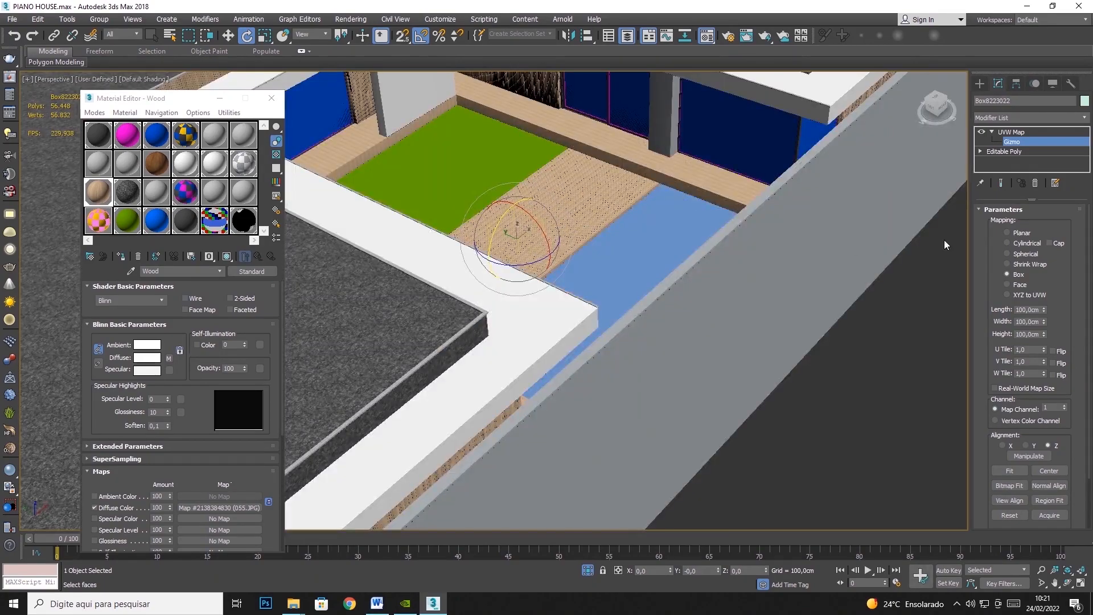
{"action": "left_click", "coordinate": [991, 133]}
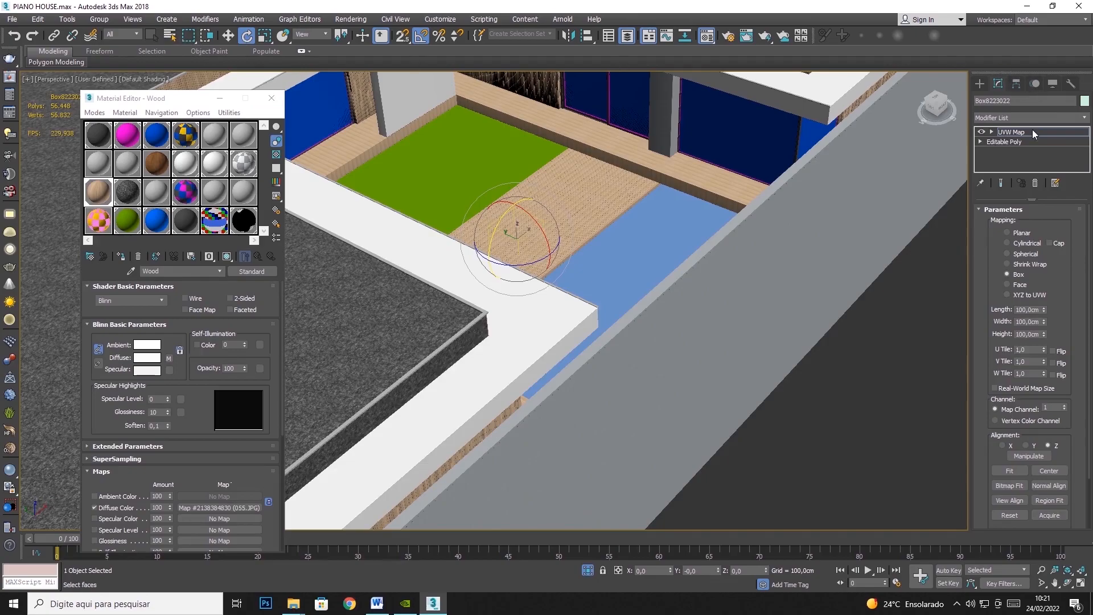
{"action": "left_click", "coordinate": [1026, 132]}
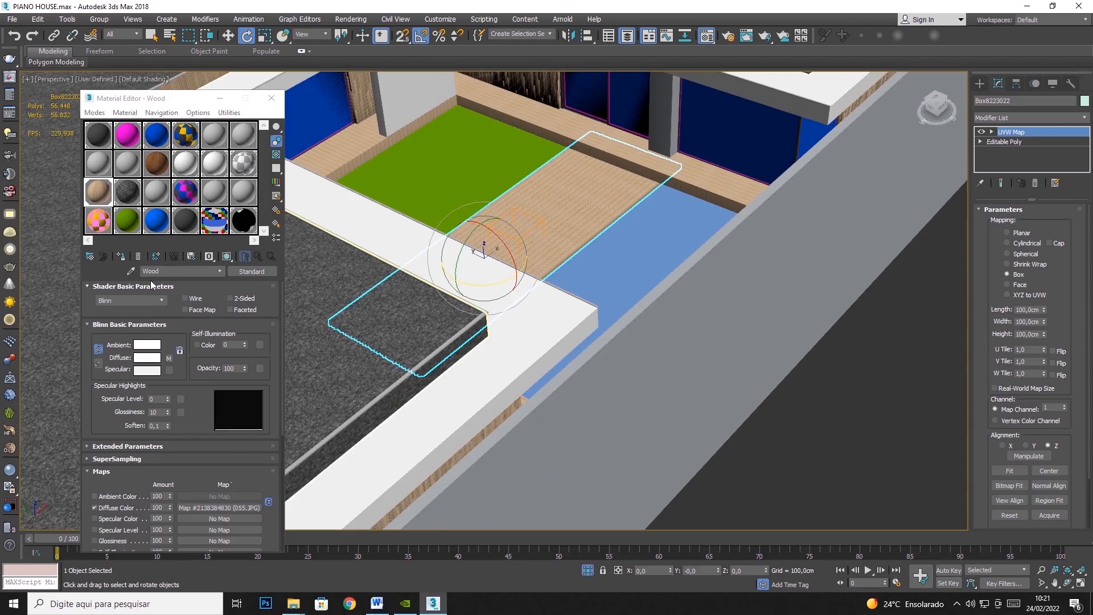
Sample the White Wall material from the white roof edge and assign it to the wooden deck
{"action": "left_click", "coordinate": [130, 271]}
{"action": "left_click", "coordinate": [532, 318]}
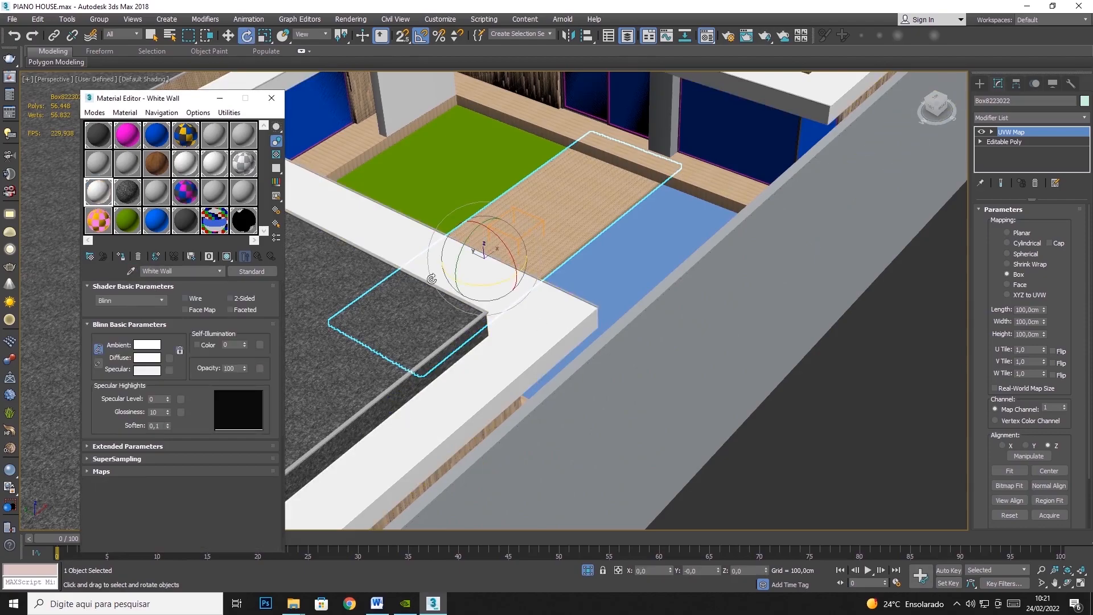
{"action": "left_click_drag", "start_coordinate": [310, 305], "coordinate": [357, 321]}
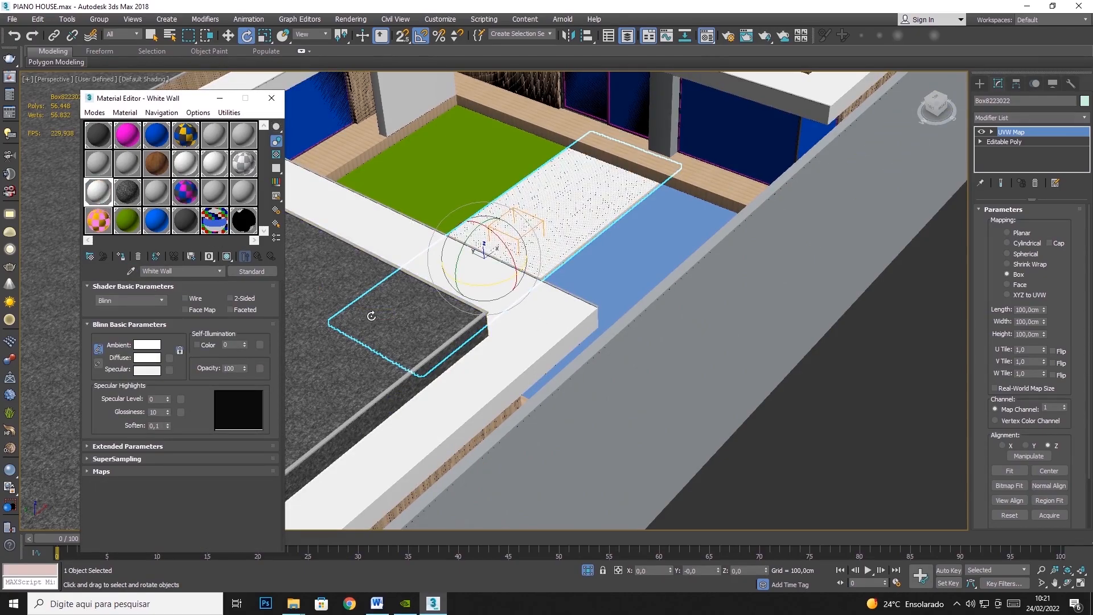
Select the dark speckled roof slab and assign the White Wall material to it
{"action": "left_click", "coordinate": [834, 469]}
{"action": "left_click", "coordinate": [337, 312]}
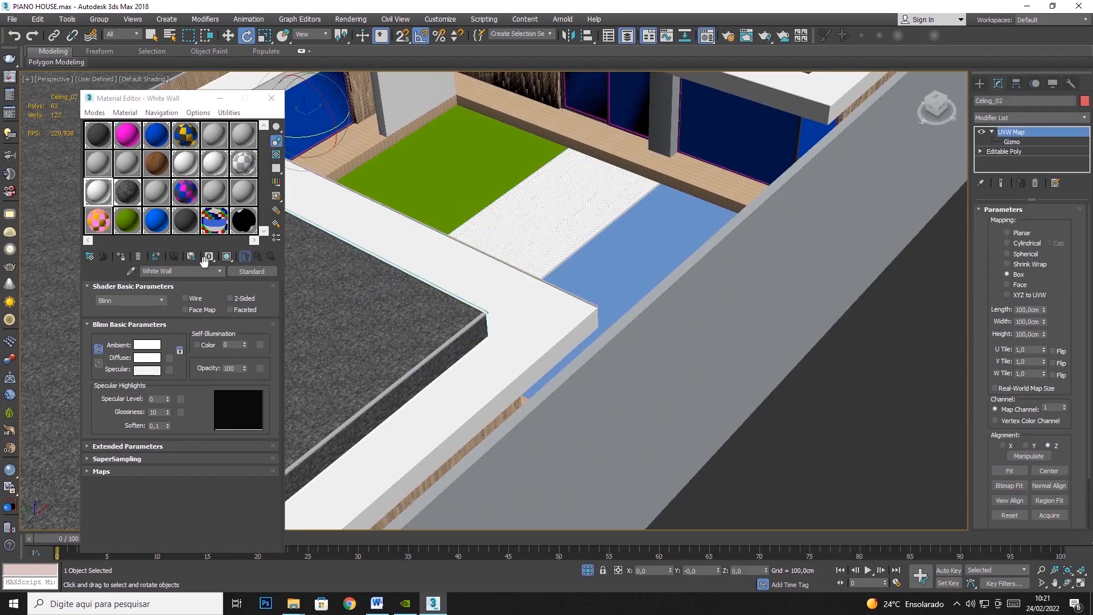
{"action": "left_click", "coordinate": [122, 257]}
Select the deck again, sample the Wood material from the house facade and assign it to the deck
{"action": "left_click", "coordinate": [577, 231]}
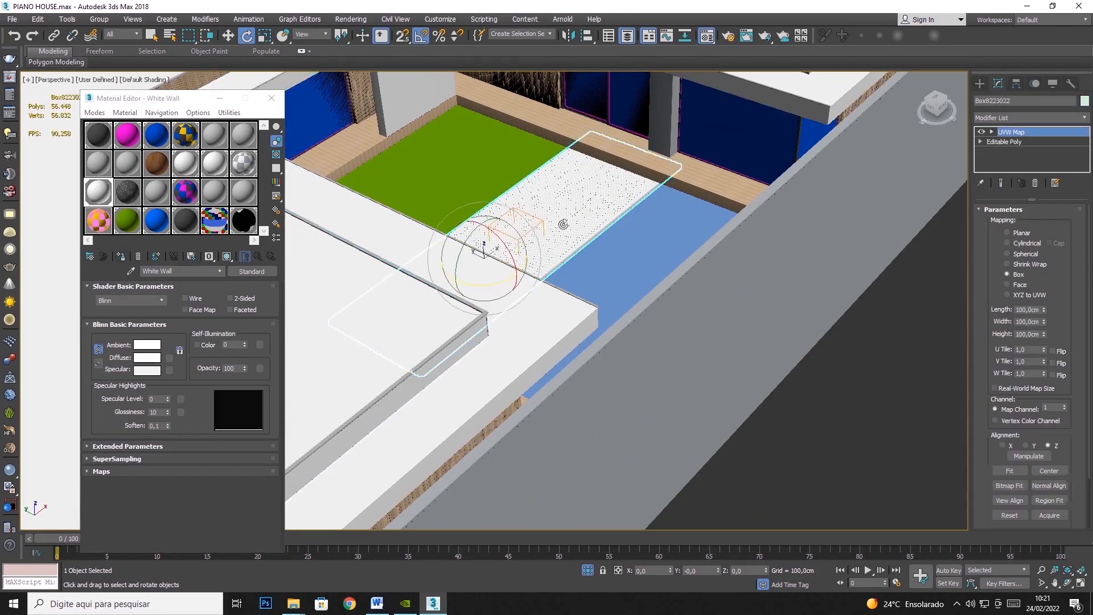
{"action": "left_click", "coordinate": [132, 272]}
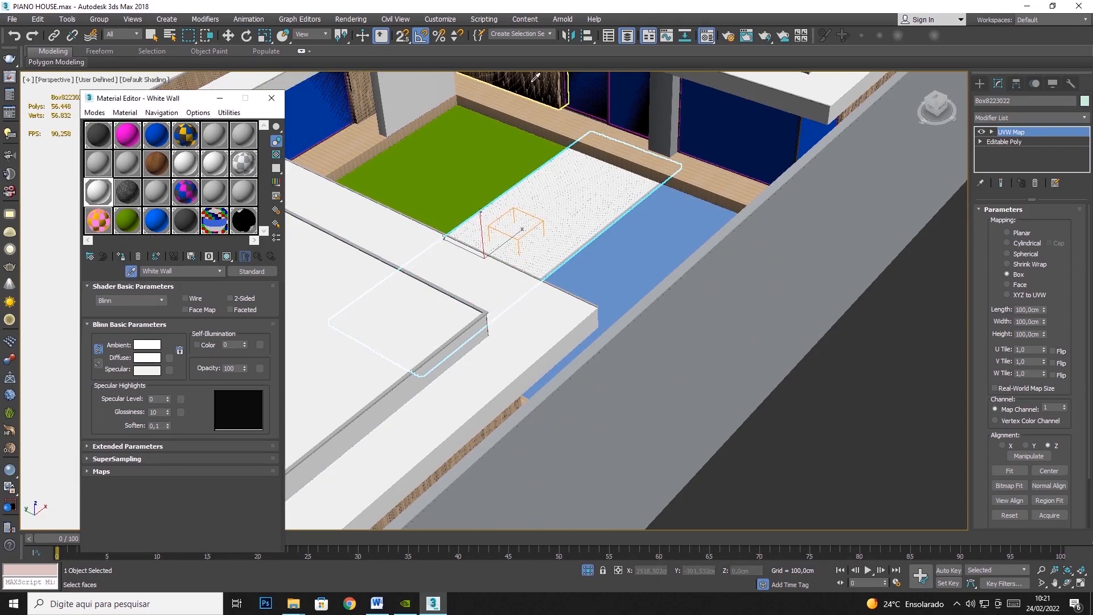
{"action": "left_click", "coordinate": [546, 77]}
{"action": "key", "text": "e"}
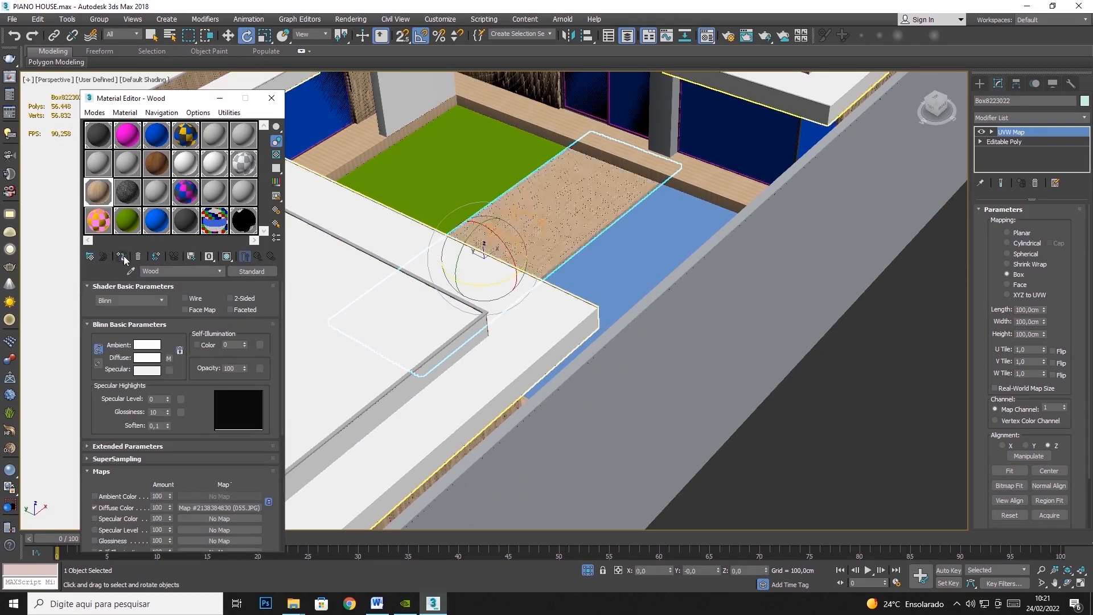
{"action": "scroll", "coordinate": [566, 281], "scroll_direction": "up", "scroll_amount": 10}
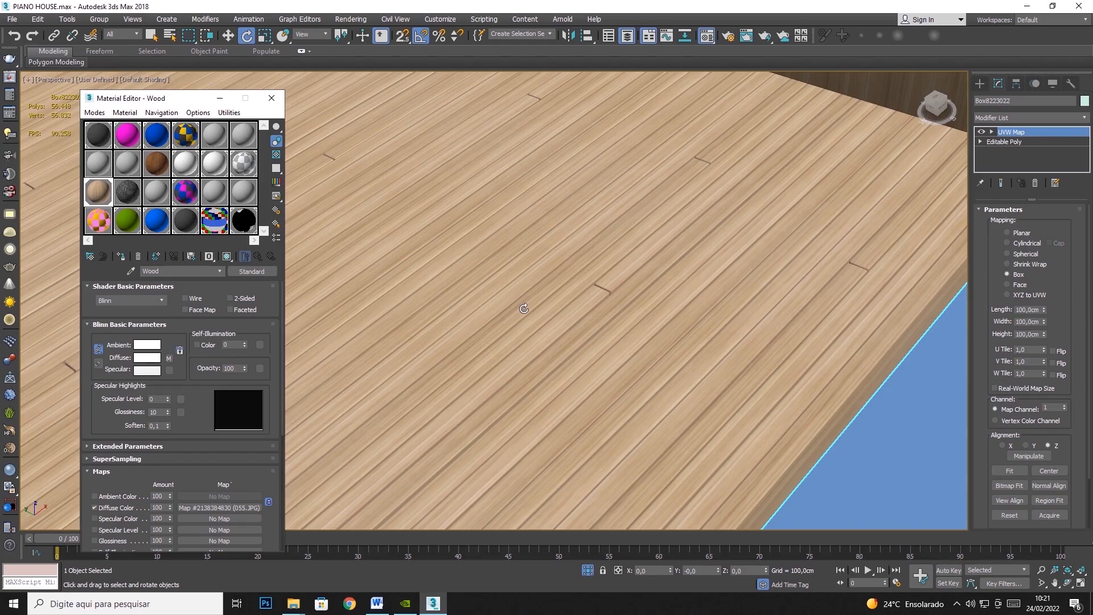
{"action": "scroll", "coordinate": [524, 308], "scroll_direction": "down", "scroll_amount": 5}
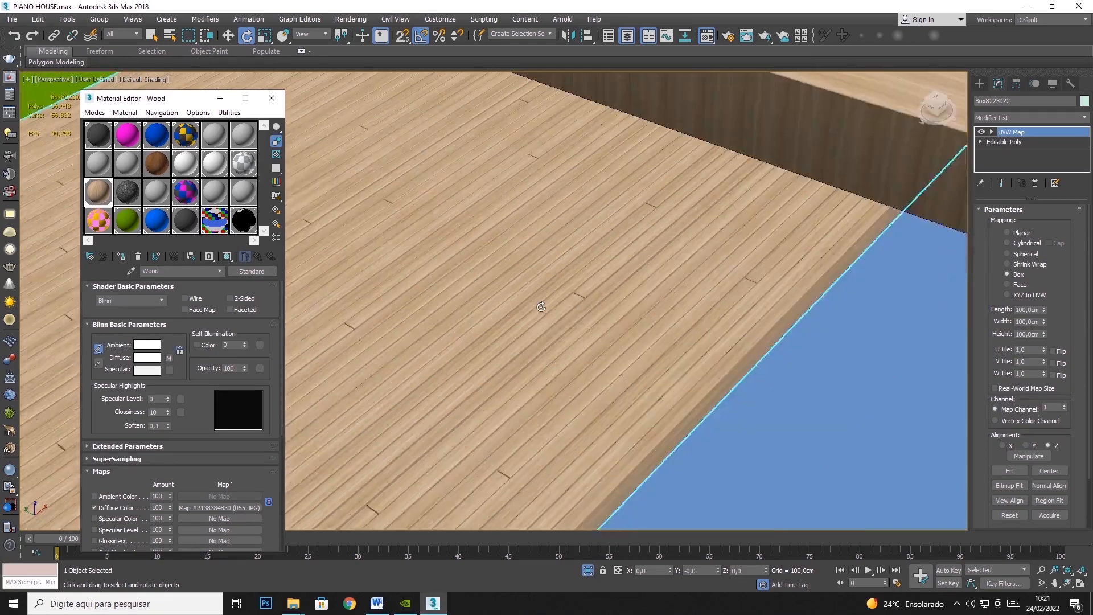
Assign the White Door material to the wood-textured slab bordering the lawn and the house
{"action": "middle_click_drag", "start_coordinate": [580, 284], "coordinate": [753, 251]}
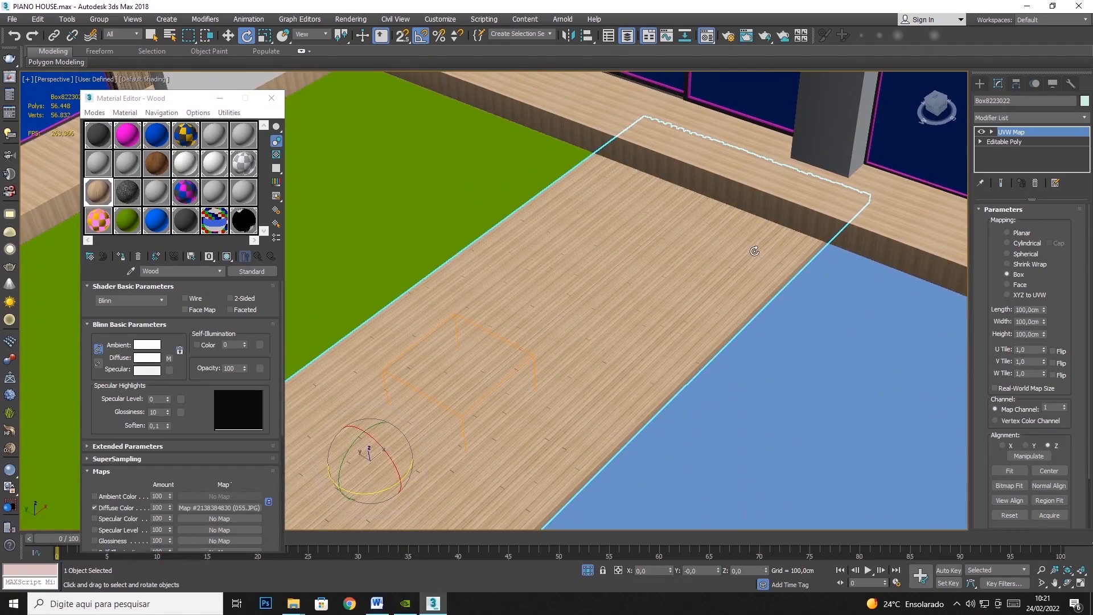
{"action": "left_click", "coordinate": [178, 166]}
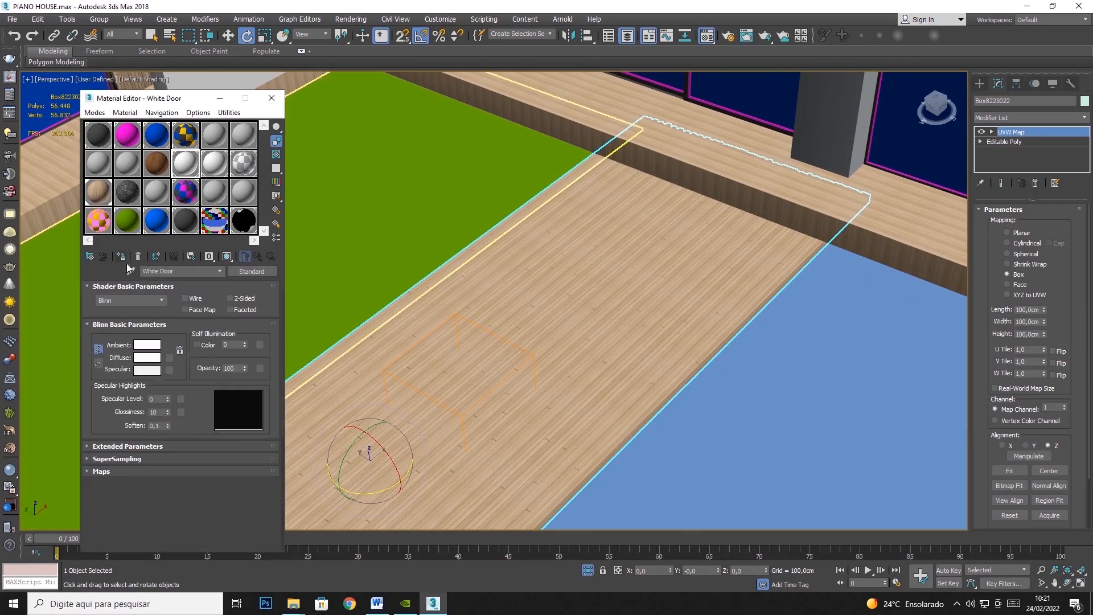
{"action": "left_click_drag", "start_coordinate": [189, 175], "coordinate": [577, 119]}
{"action": "left_click", "coordinate": [153, 36]}
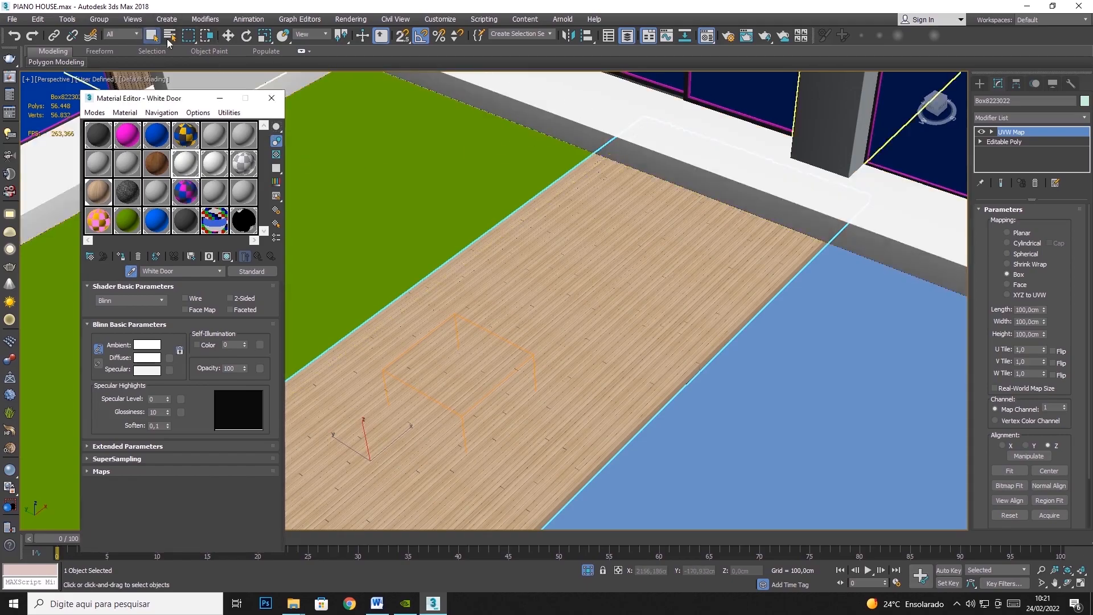
Select the green lawn surface and convert it to Editable Poly, collapsing its FFD 2x2x2 modifier
{"action": "left_click", "coordinate": [342, 152]}
{"action": "middle_click_drag", "start_coordinate": [413, 184], "coordinate": [497, 225]}
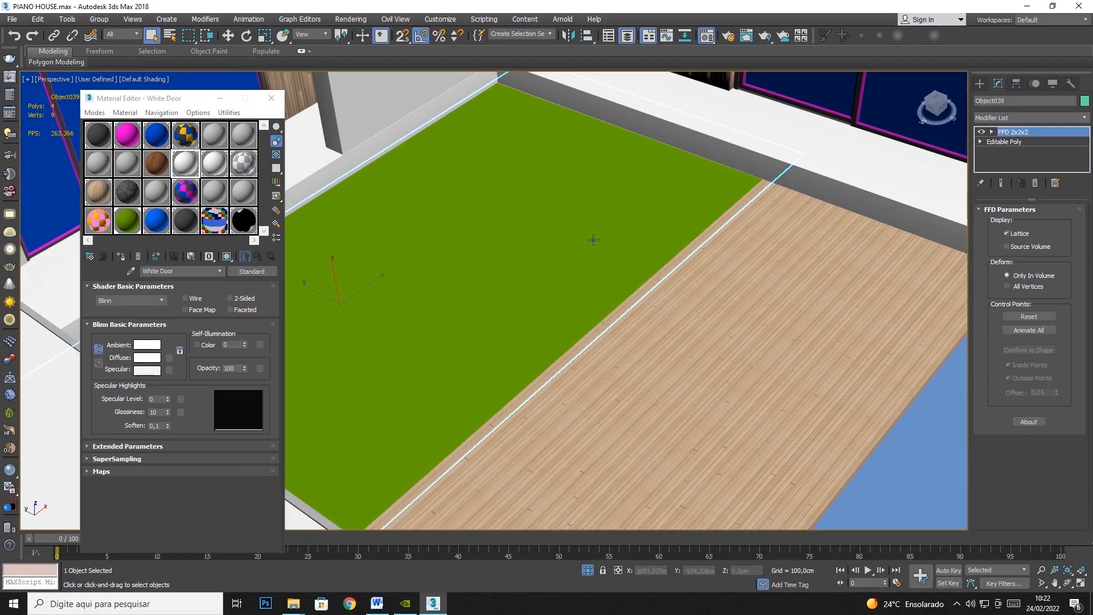
{"action": "right_click", "coordinate": [501, 203]}
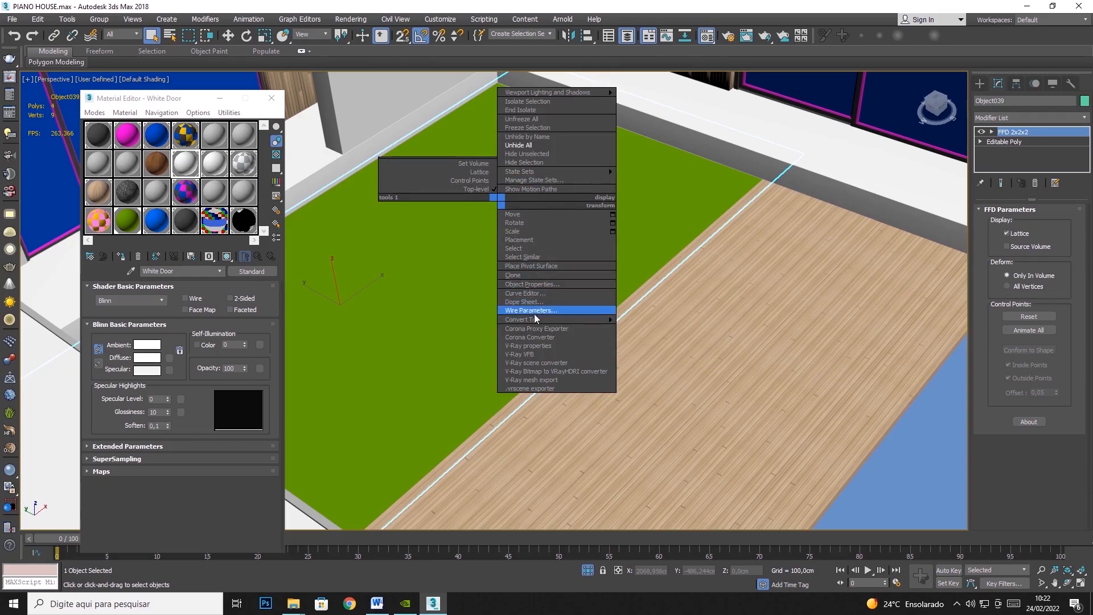
{"action": "left_click", "coordinate": [631, 331]}
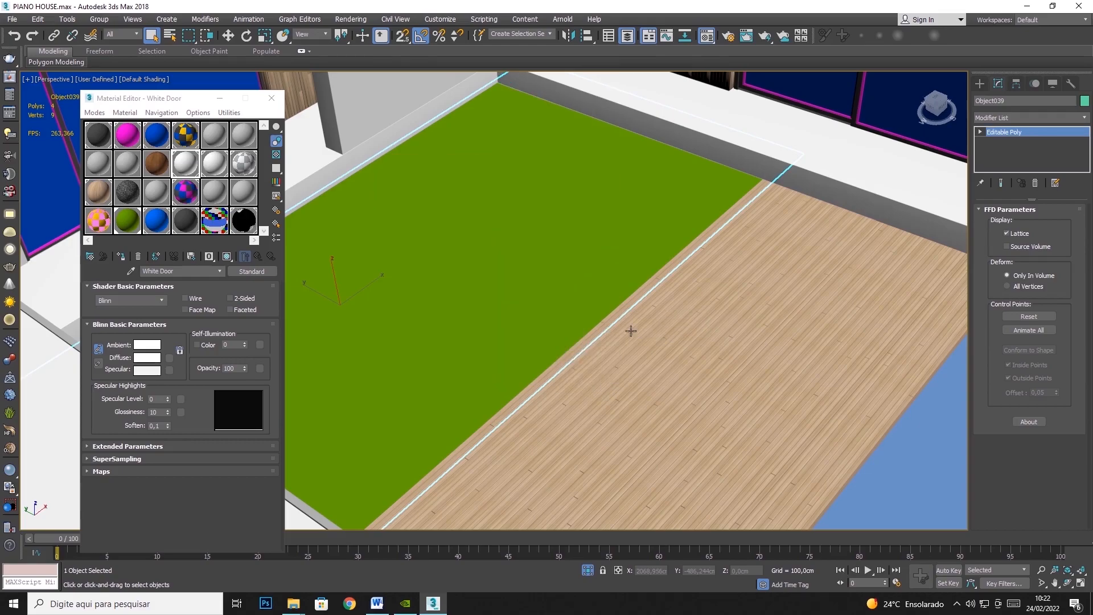
Make the unused 17 - Default material a Standard material and load grass_1_2 from the diversos folder as its diffuse bitmap
{"action": "left_click", "coordinate": [212, 197]}
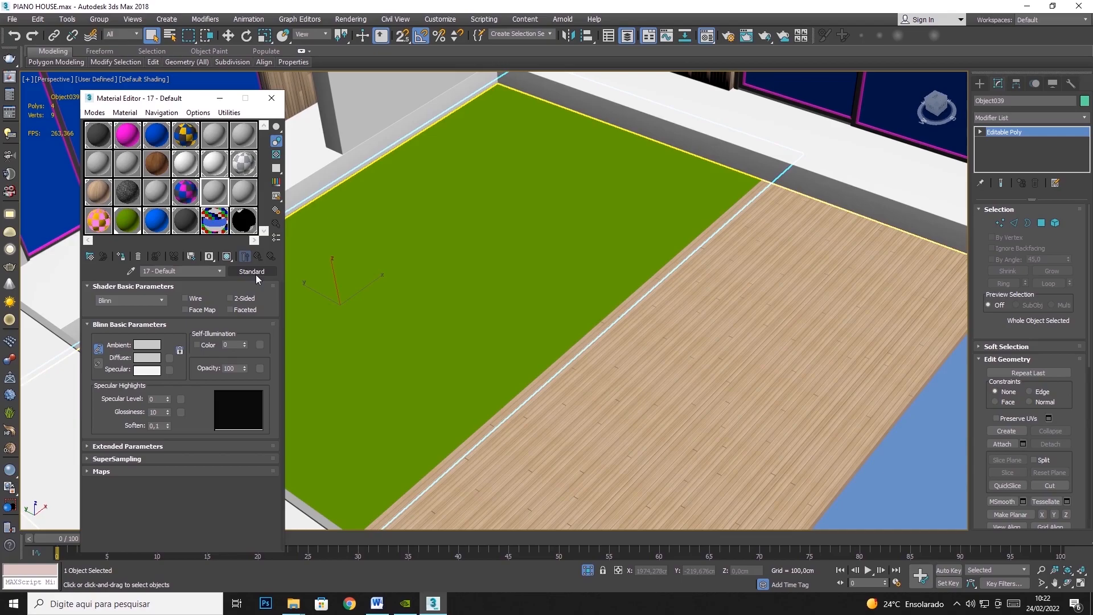
{"action": "left_click", "coordinate": [256, 276]}
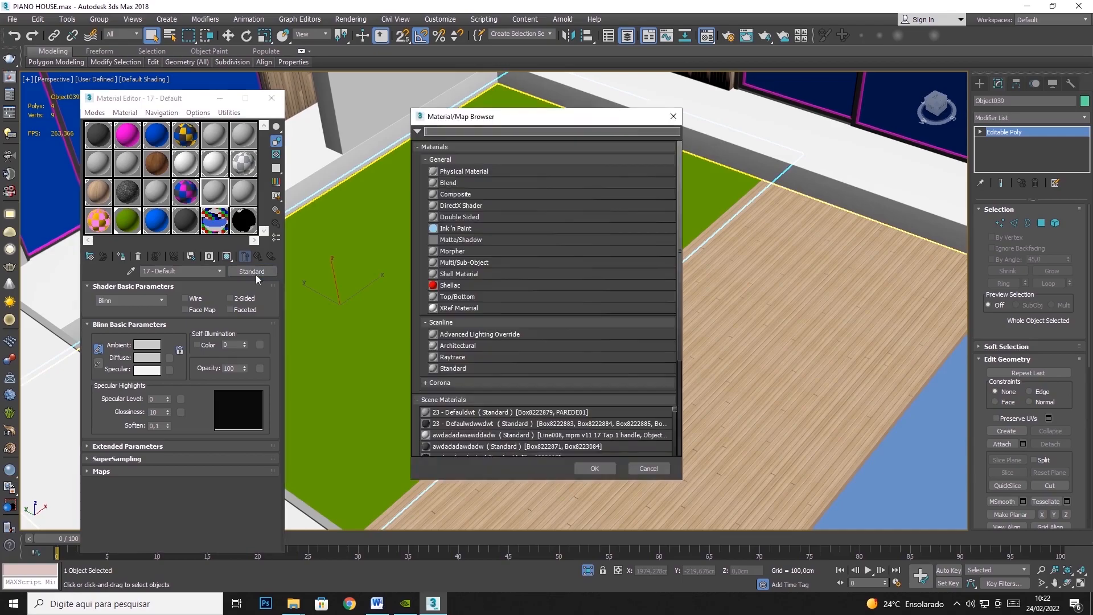
{"action": "double_click", "coordinate": [449, 369]}
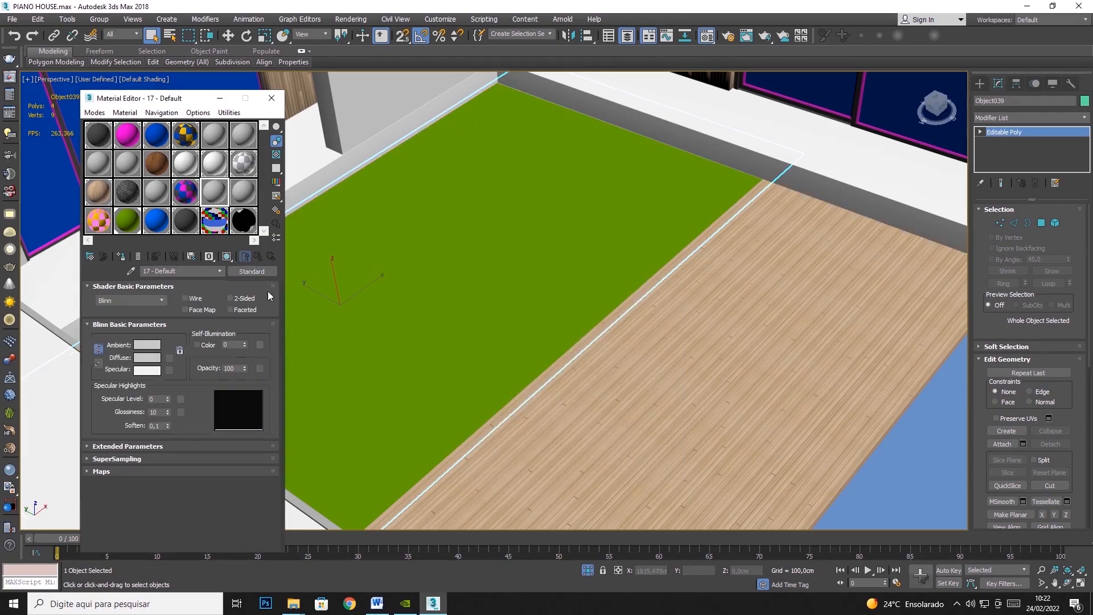
{"action": "left_click", "coordinate": [169, 357]}
{"action": "double_click", "coordinate": [454, 174]}
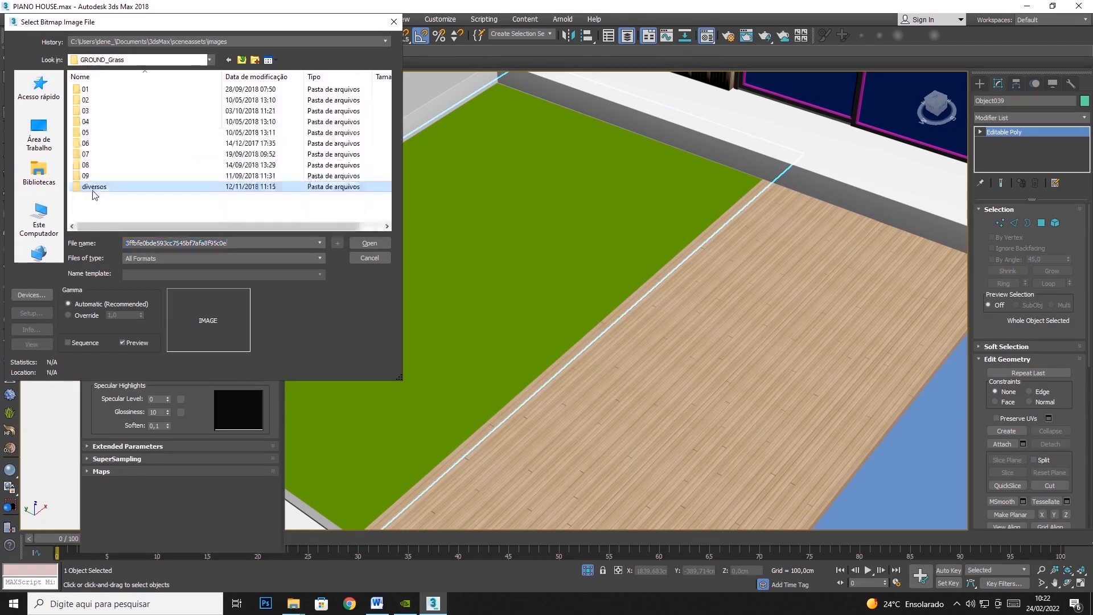
{"action": "double_click", "coordinate": [94, 188]}
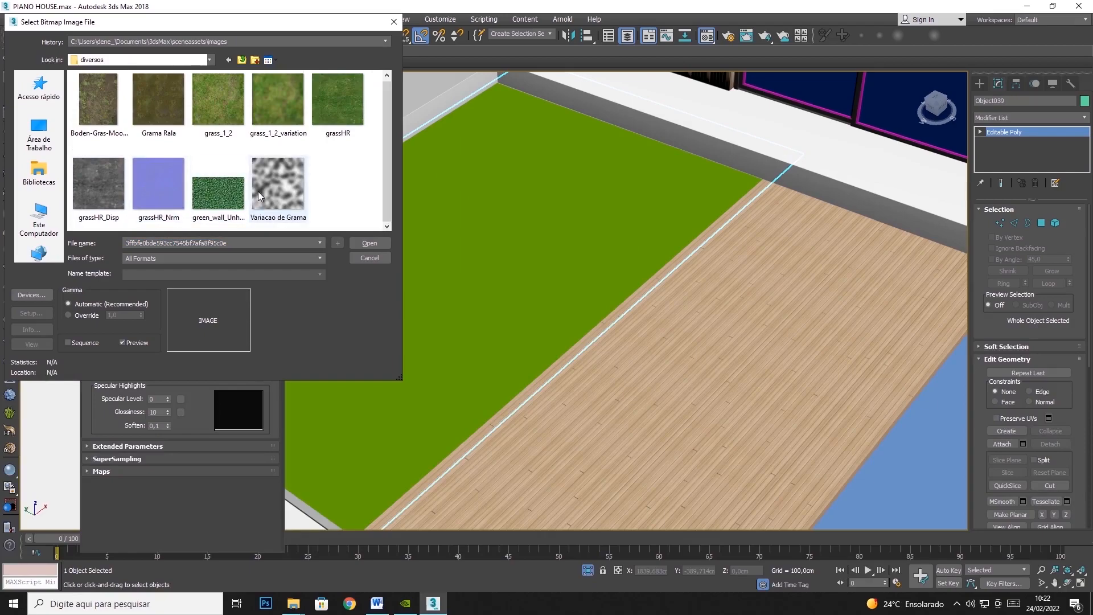
{"action": "left_click", "coordinate": [224, 111]}
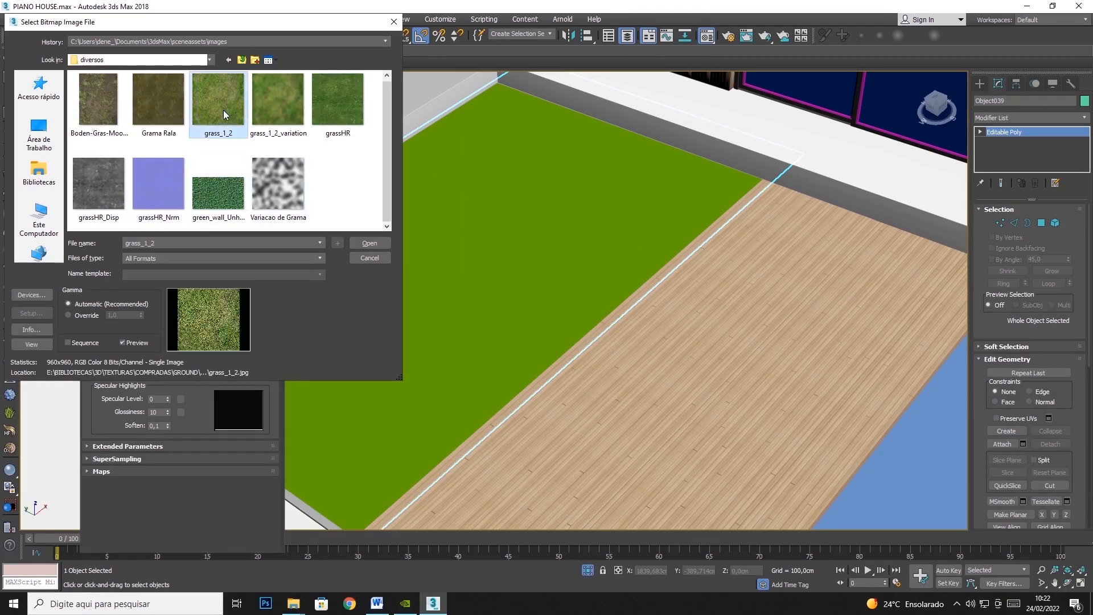
{"action": "left_click", "coordinate": [369, 243]}
Assign the grass material to the lawn and show its texture in the viewport
{"action": "left_click", "coordinate": [122, 257]}
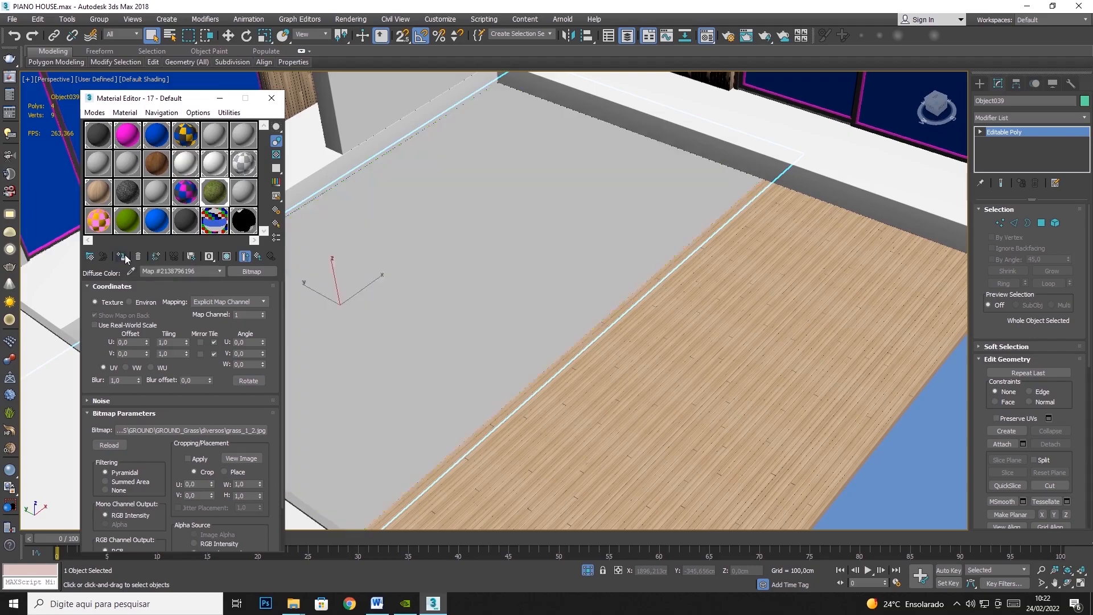
{"action": "left_click", "coordinate": [225, 257]}
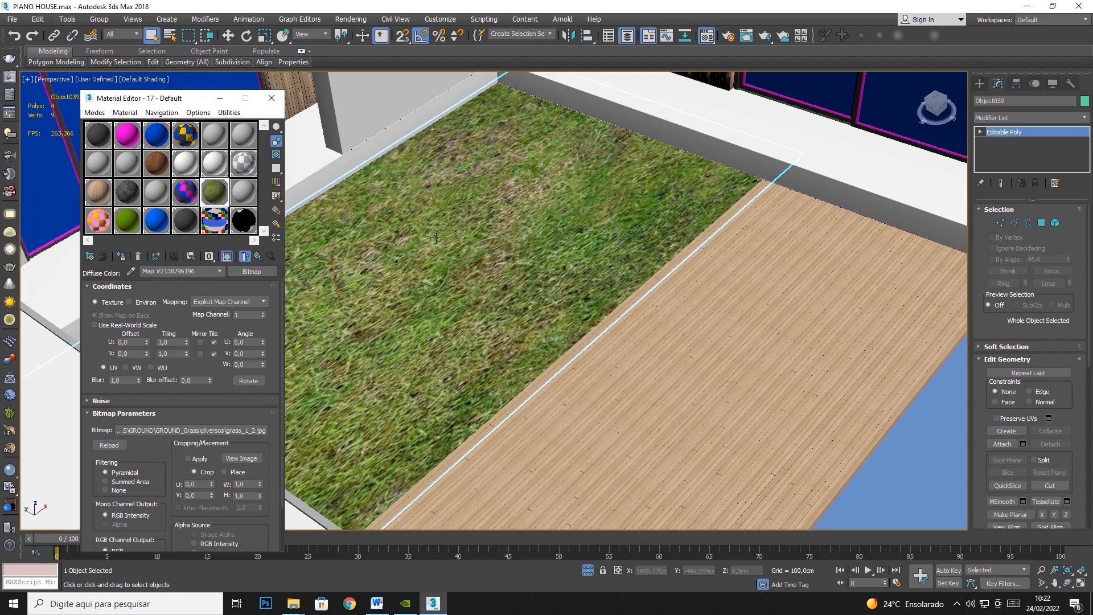
{"action": "scroll", "coordinate": [438, 353], "scroll_direction": "up", "scroll_amount": 3}
{"action": "scroll", "coordinate": [438, 353], "scroll_direction": "down", "scroll_amount": 3}
Add a UVW Map modifier to the lawn with Box mapping and set length, width and height to 100 cm
{"action": "left_click", "coordinate": [1084, 118]}
{"action": "left_click_drag", "start_coordinate": [1084, 147], "coordinate": [1084, 484]}
{"action": "left_click", "coordinate": [1013, 466]}
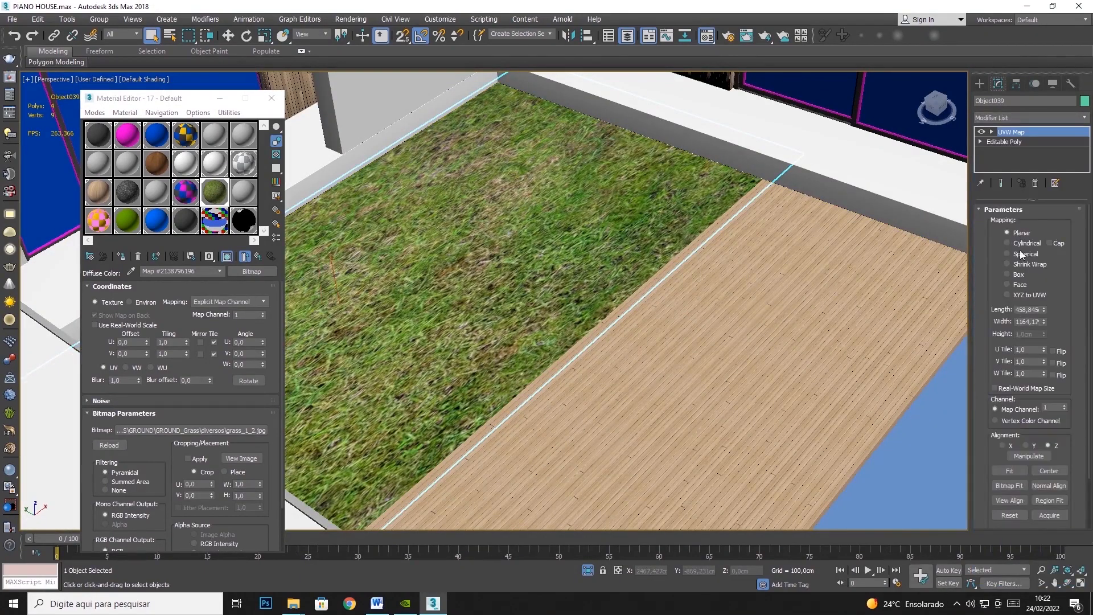
{"action": "left_click", "coordinate": [1008, 274]}
{"action": "type", "text": "100"}
{"action": "key", "text": "Tab"}
{"action": "type", "text": "100"}
{"action": "key", "text": "Tab"}
{"action": "type", "text": "100"}
{"action": "key", "text": "Tab"}
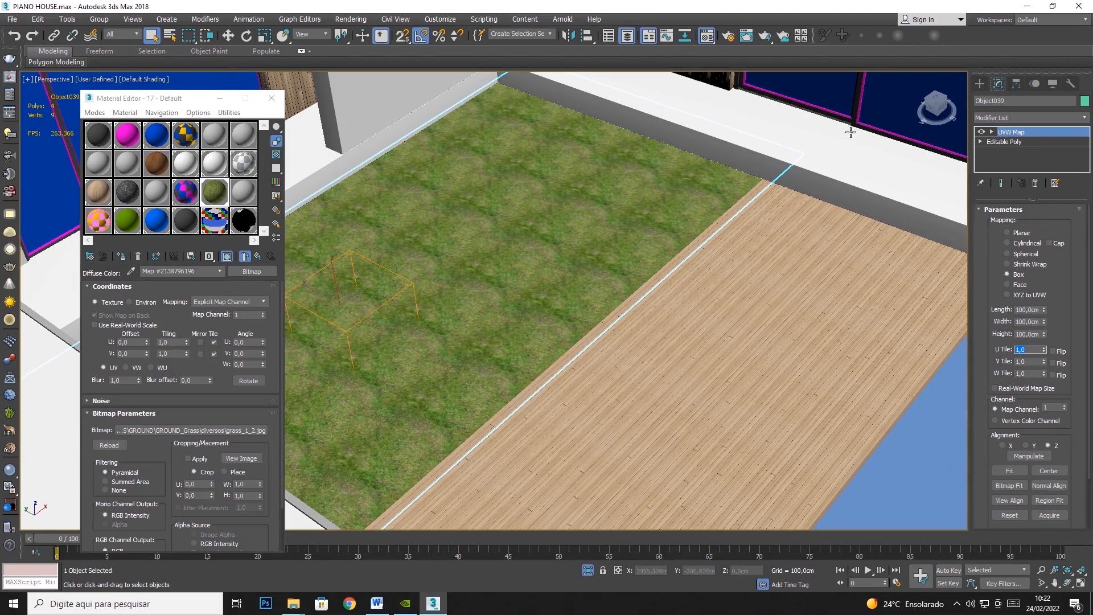
Enter the lawn's UVW Map gizmo level and try to scale the gizmo uniformly
{"action": "left_click", "coordinate": [1034, 132]}
{"action": "left_click", "coordinate": [265, 35]}
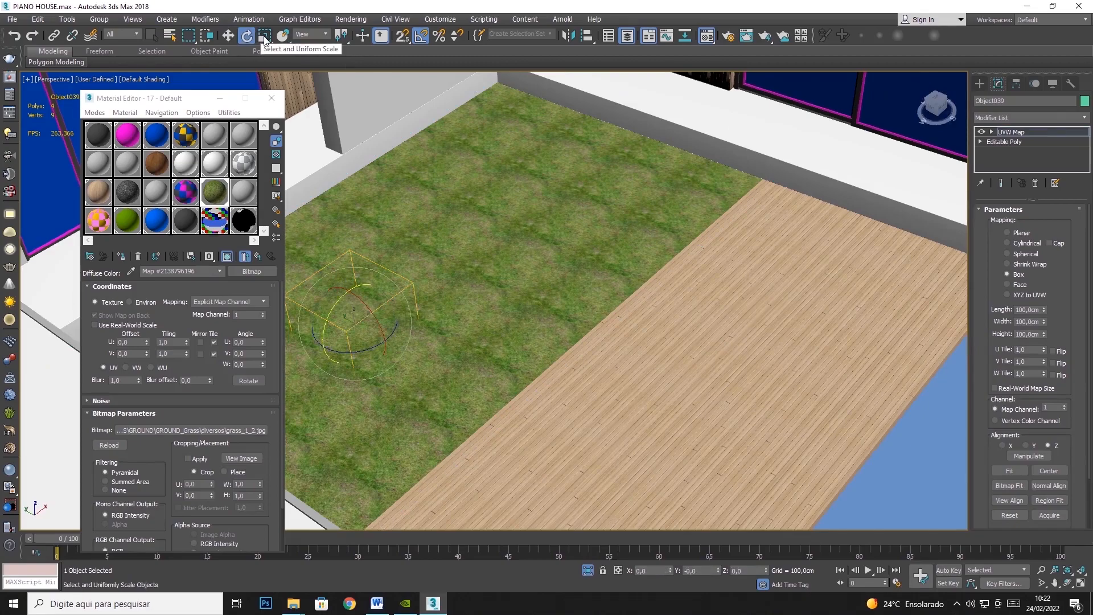
{"action": "left_click_drag", "start_coordinate": [354, 330], "coordinate": [382, 401]}
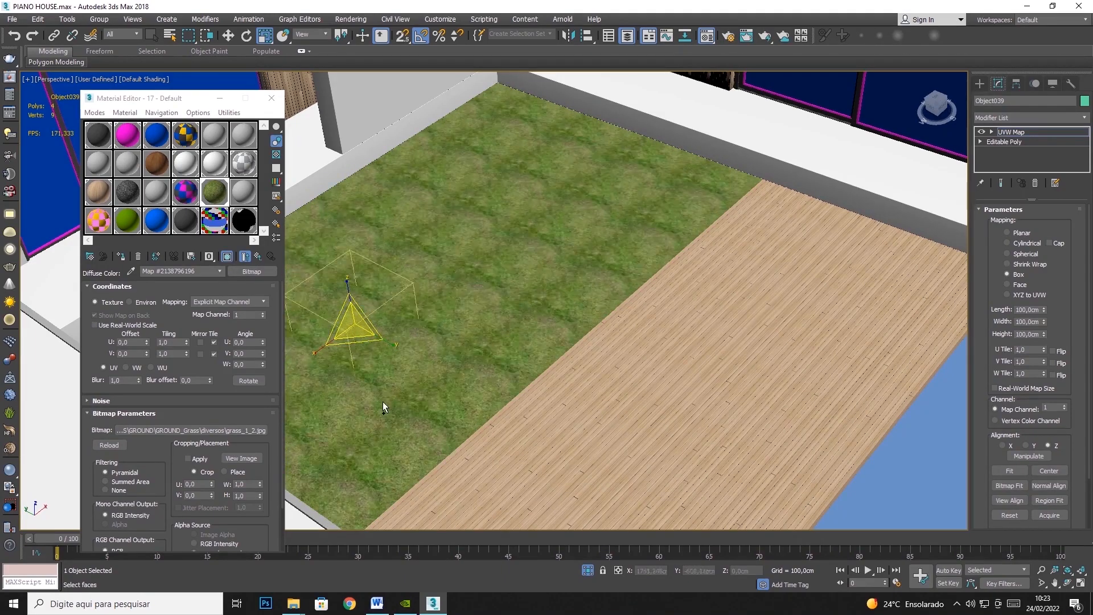
Convert the lawn to Editable Poly to collapse its UVW Map, and return to plain object selection
{"action": "right_click", "coordinate": [535, 254]}
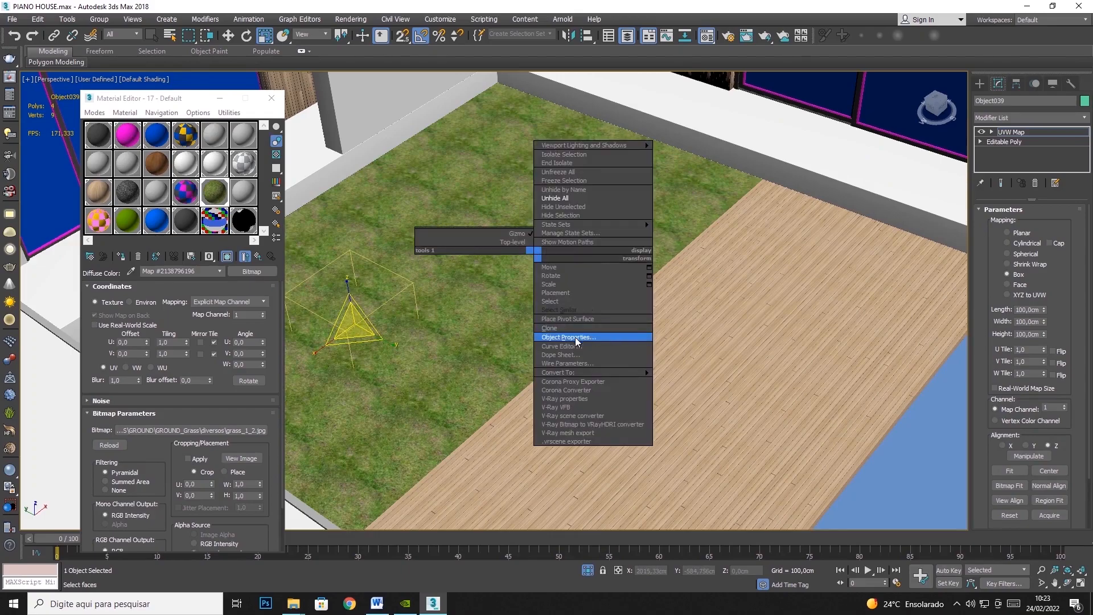
{"action": "mouse_move", "coordinate": [575, 372]}
{"action": "left_click", "coordinate": [673, 381]}
{"action": "key", "text": "q"}
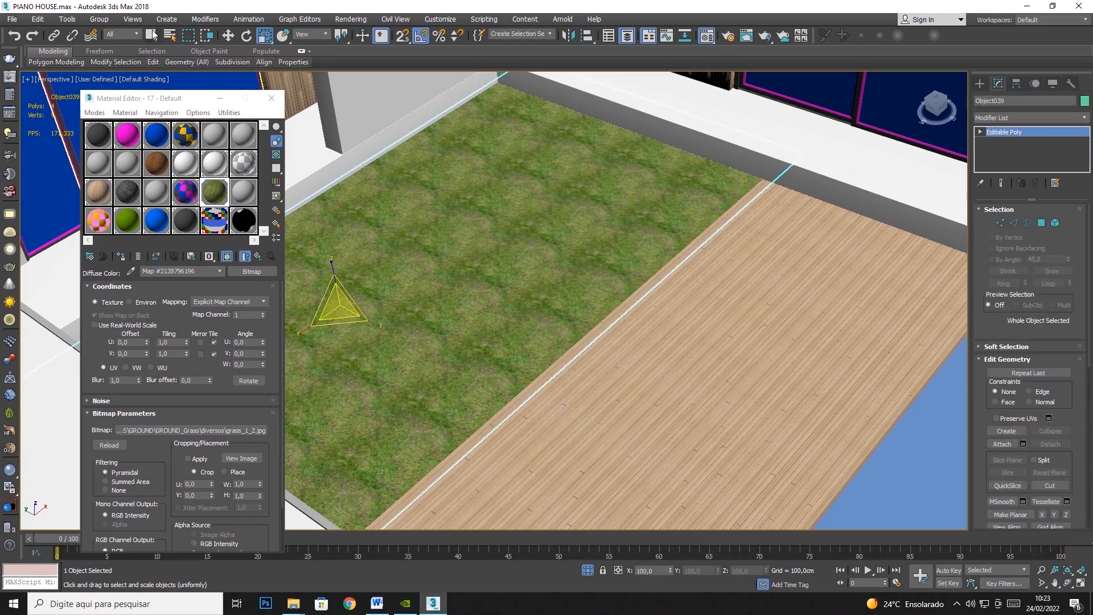
Isolate the tall grey wall block that rises through the roof and sample its material into the active slot
{"action": "scroll", "coordinate": [689, 317], "scroll_direction": "down", "scroll_amount": 5}
{"action": "scroll", "coordinate": [690, 317], "scroll_direction": "down", "scroll_amount": 3}
{"action": "middle_click_drag", "start_coordinate": [689, 317], "coordinate": [961, 84]}
{"action": "middle_click_drag", "start_coordinate": [649, 284], "coordinate": [711, 257], "text": "alt"}
{"action": "left_click", "coordinate": [624, 198]}
{"action": "right_click", "coordinate": [593, 205]}
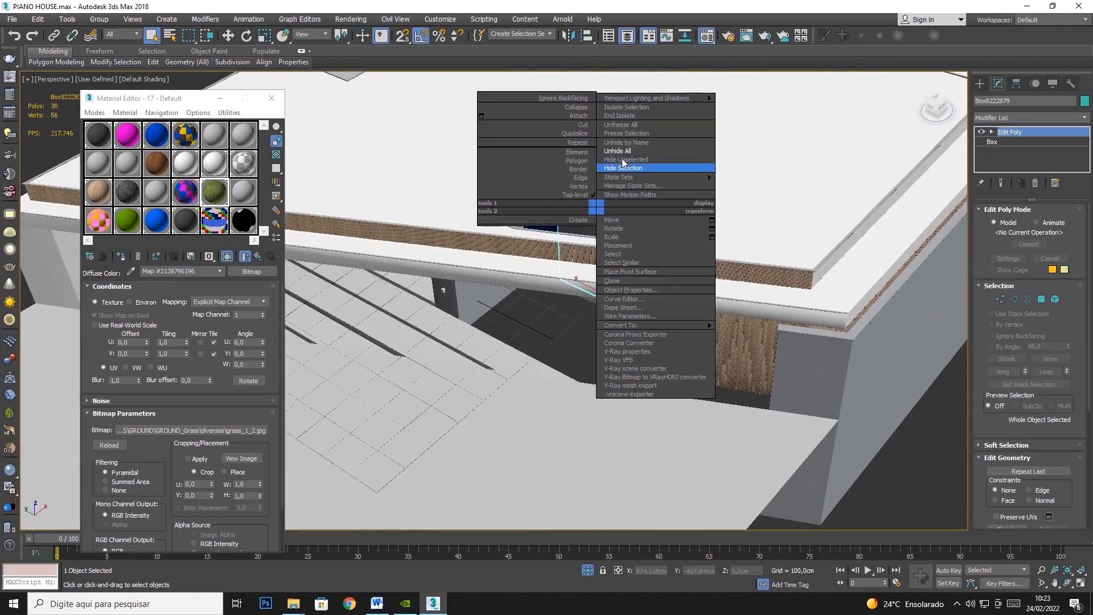
{"action": "left_click", "coordinate": [654, 109]}
{"action": "left_click", "coordinate": [1067, 584]}
{"action": "left_click_drag", "start_coordinate": [501, 284], "coordinate": [562, 239]}
{"action": "left_click", "coordinate": [132, 271]}
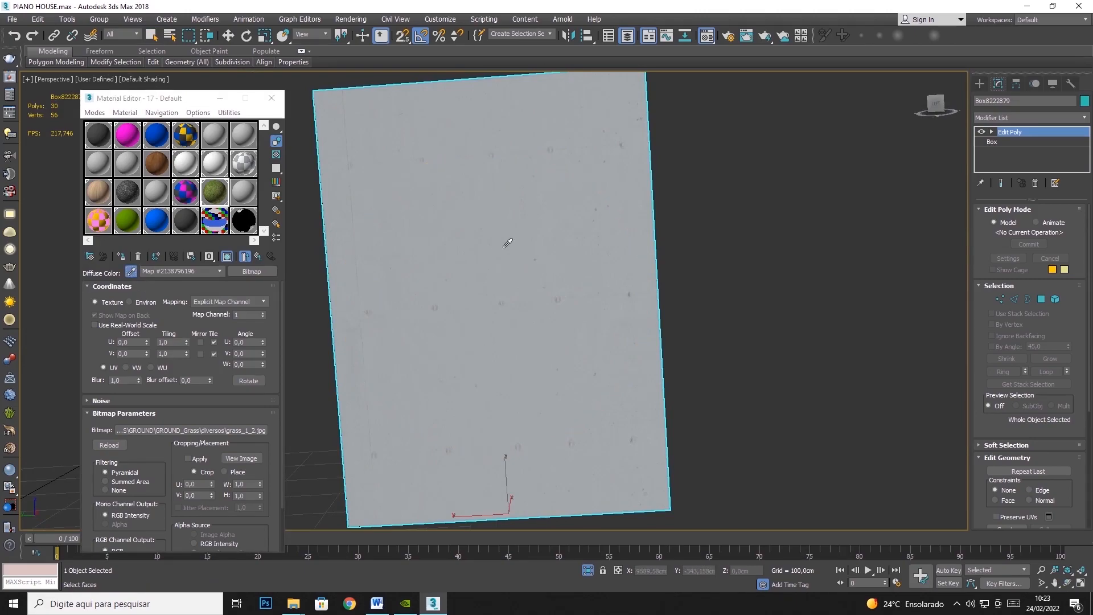
{"action": "left_click", "coordinate": [506, 246]}
Add a UVW Map modifier to the wall block with Box mapping and set length, width and height to 100 cm
{"action": "left_click", "coordinate": [1080, 118]}
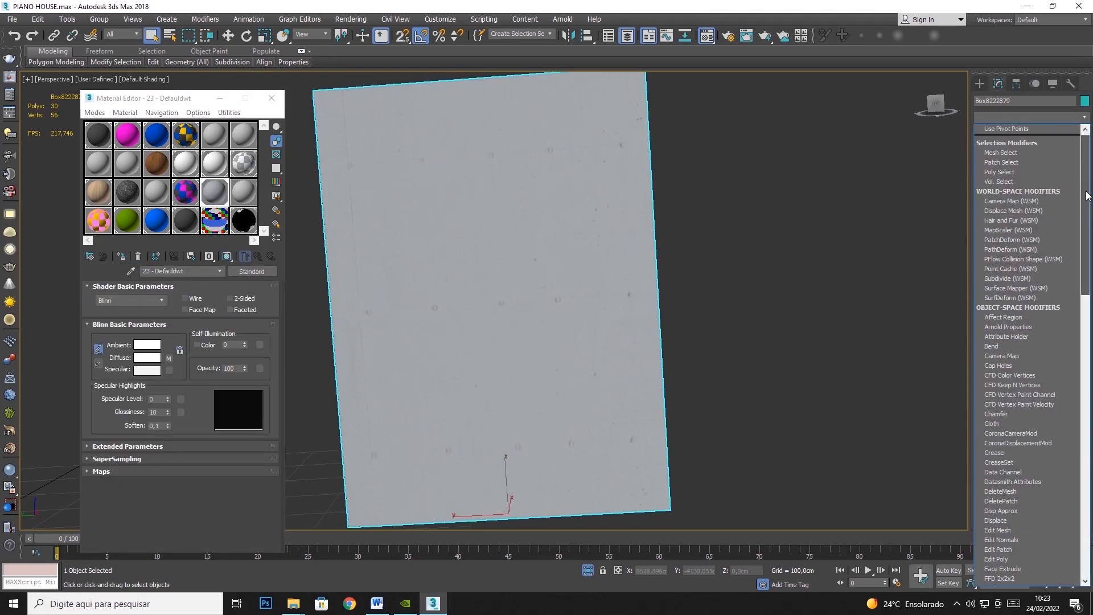
{"action": "left_click_drag", "start_coordinate": [1085, 214], "coordinate": [1085, 496]}
{"action": "left_click", "coordinate": [1008, 468]}
{"action": "left_click", "coordinate": [1017, 274]}
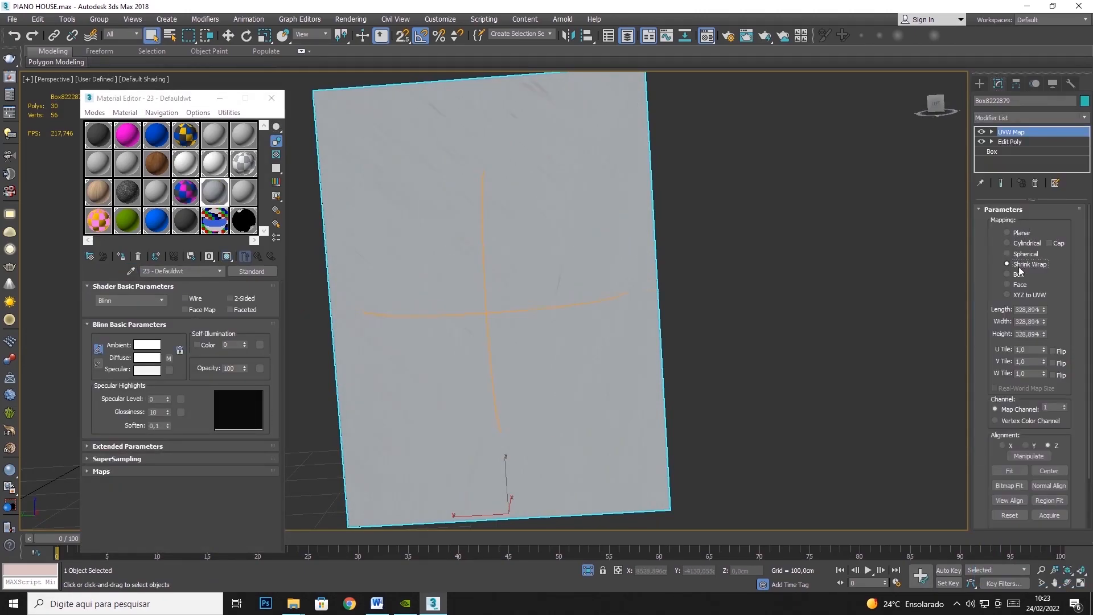
{"action": "type", "text": "100"}
{"action": "key", "text": "Tab"}
{"action": "type", "text": "100"}
{"action": "key", "text": "Tab"}
{"action": "type", "text": "100"}
{"action": "key", "text": "Tab"}
{"action": "scroll", "coordinate": [497, 321], "scroll_direction": "up", "scroll_amount": 5}
{"action": "scroll", "coordinate": [498, 321], "scroll_direction": "down", "scroll_amount": 5}
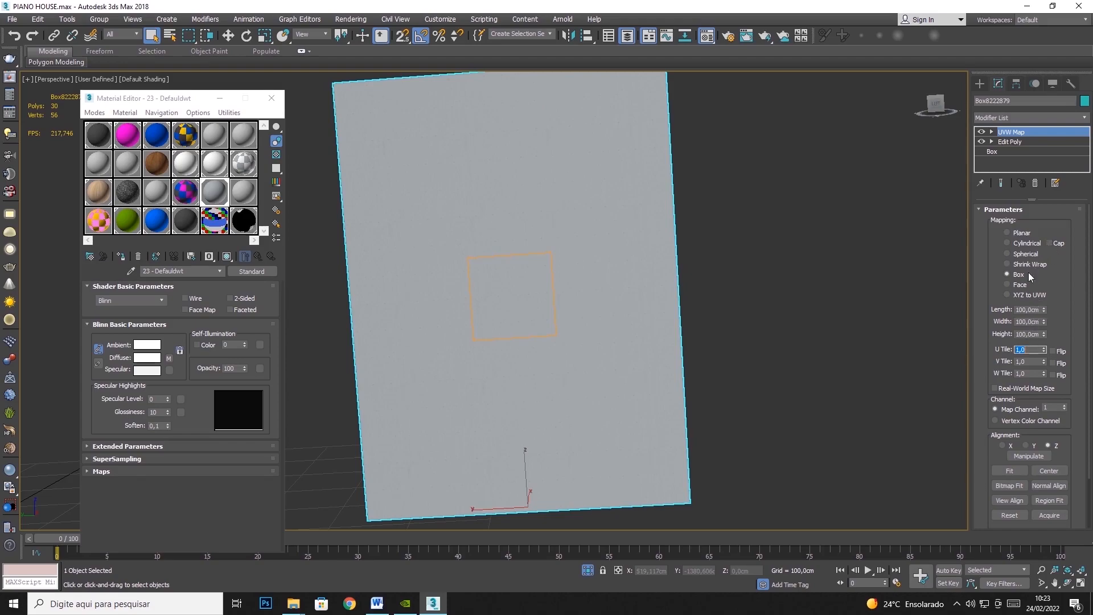
Convert the wall block to Editable Poly and bring the rest of the house back into view
{"action": "right_click", "coordinate": [661, 295]}
{"action": "mouse_move", "coordinate": [706, 413]}
{"action": "left_click", "coordinate": [821, 424]}
{"action": "right_click", "coordinate": [799, 324]}
{"action": "left_click", "coordinate": [835, 266]}
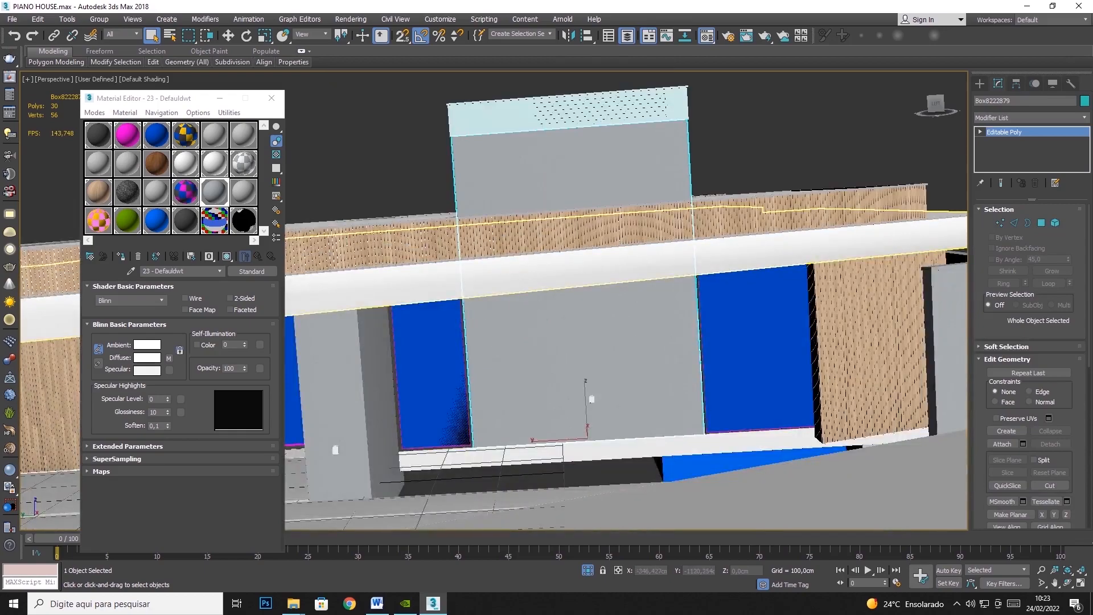
Select the PAREDE01 walls object through its grey front wall and isolate it
{"action": "left_click", "coordinate": [246, 35]}
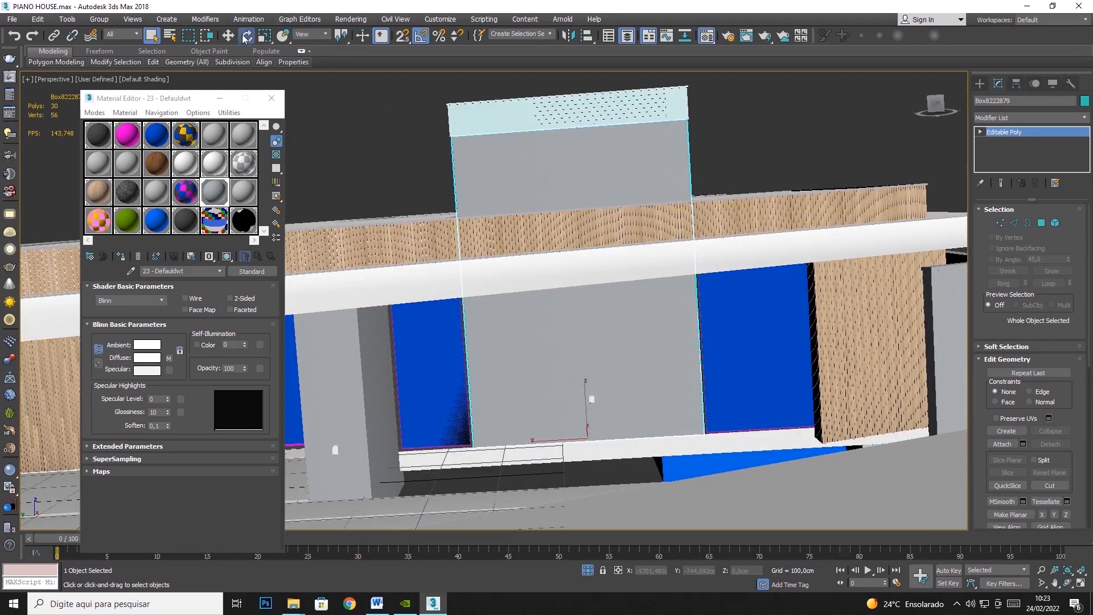
{"action": "left_click", "coordinate": [823, 195]}
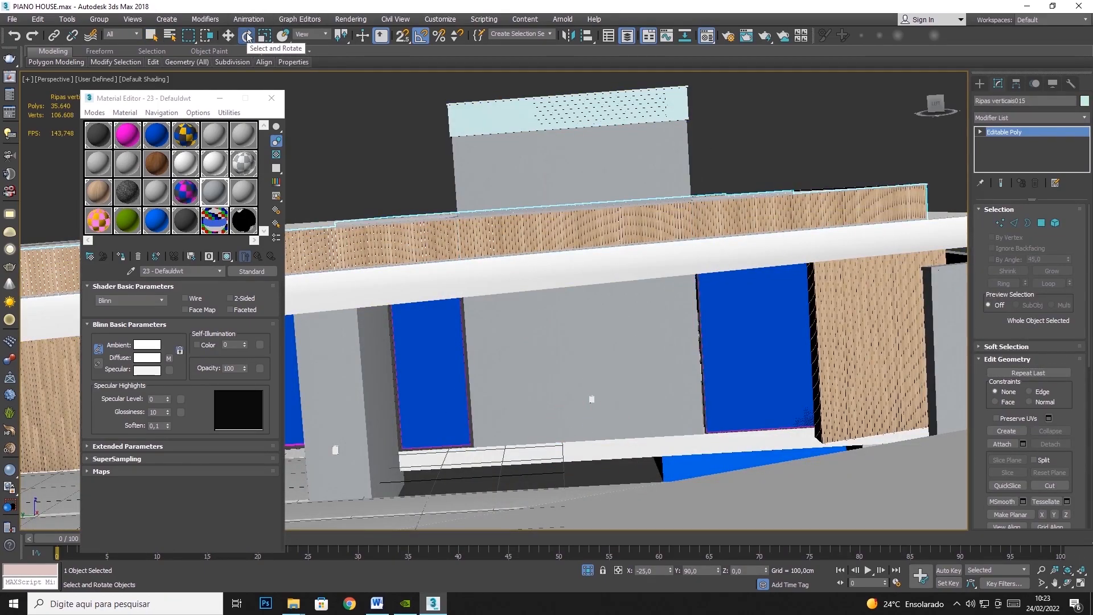
{"action": "left_click", "coordinate": [1067, 582]}
{"action": "left_click_drag", "start_coordinate": [686, 230], "coordinate": [695, 238]}
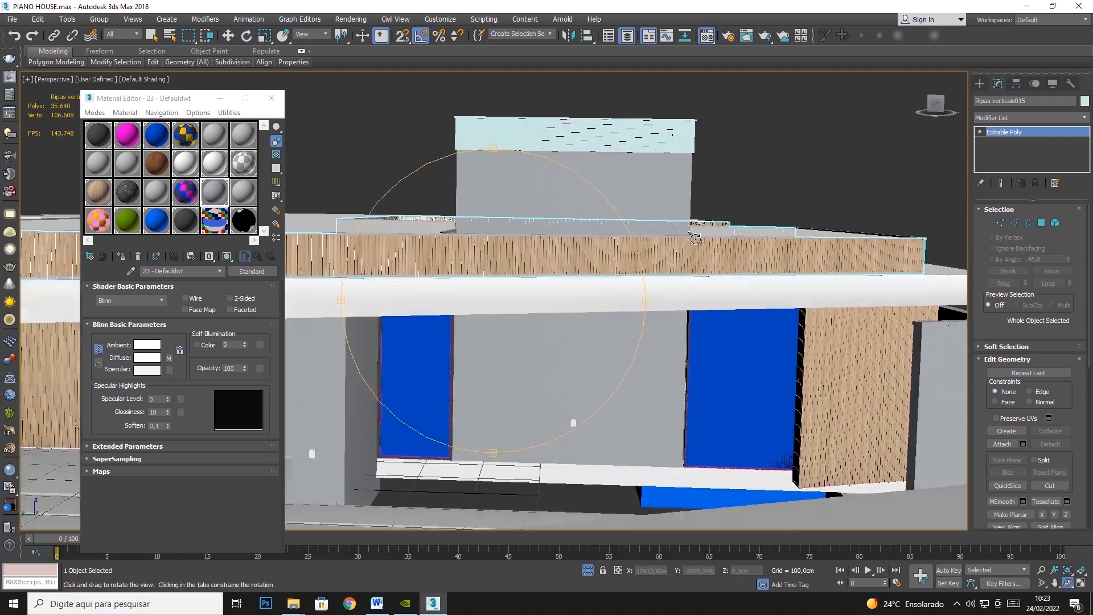
{"action": "left_click_drag", "start_coordinate": [564, 312], "coordinate": [478, 248]}
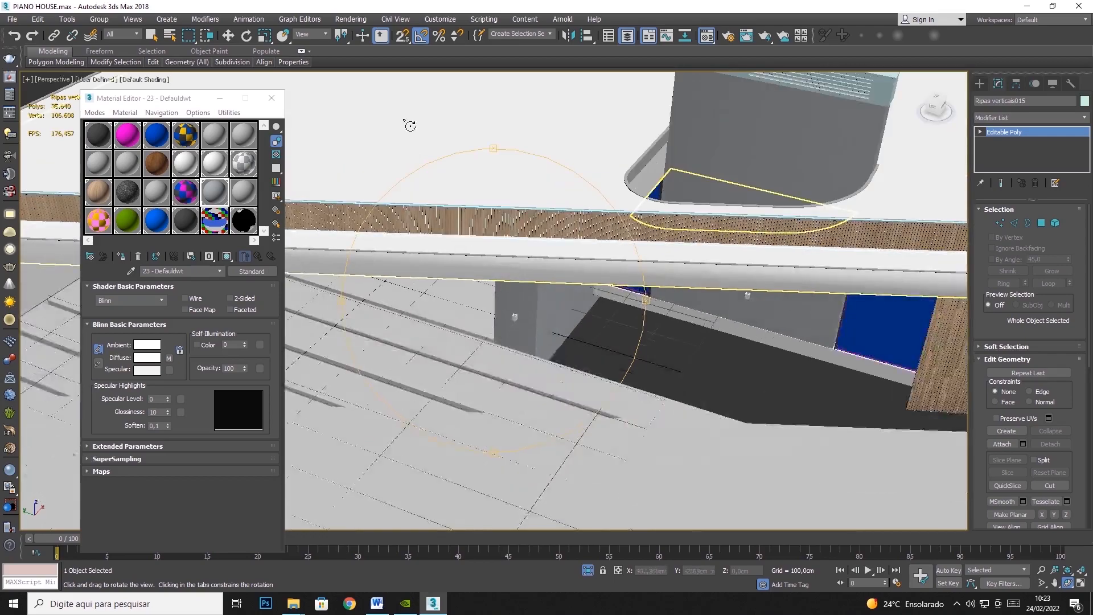
{"action": "left_click", "coordinate": [151, 35]}
{"action": "left_click", "coordinate": [518, 342]}
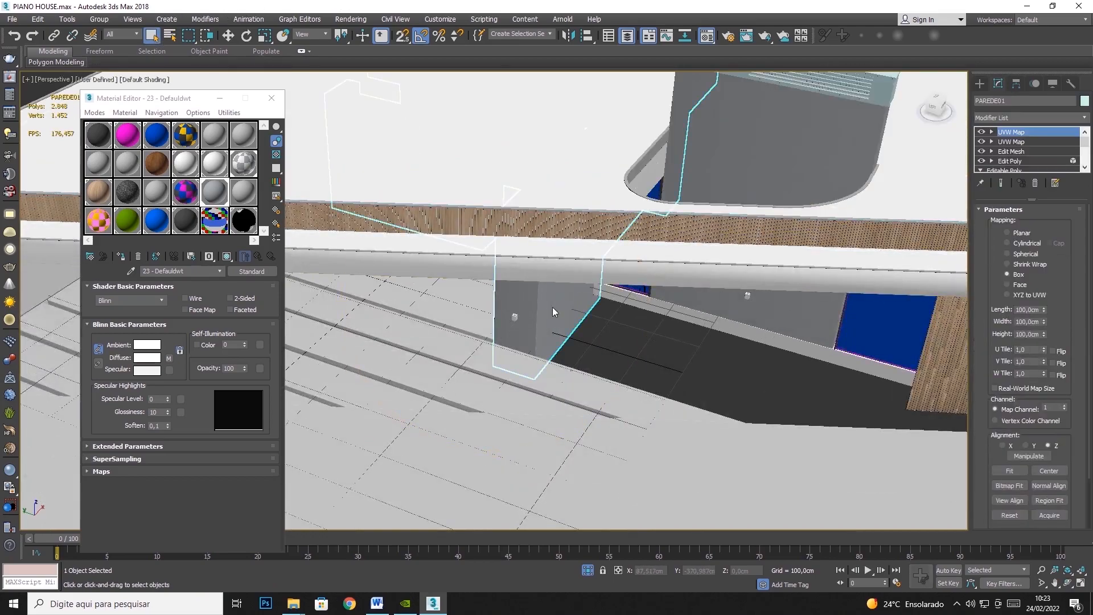
{"action": "right_click", "coordinate": [550, 303]}
{"action": "left_click", "coordinate": [574, 212]}
{"action": "middle_click_drag", "start_coordinate": [734, 345], "coordinate": [658, 219], "text": "alt"}
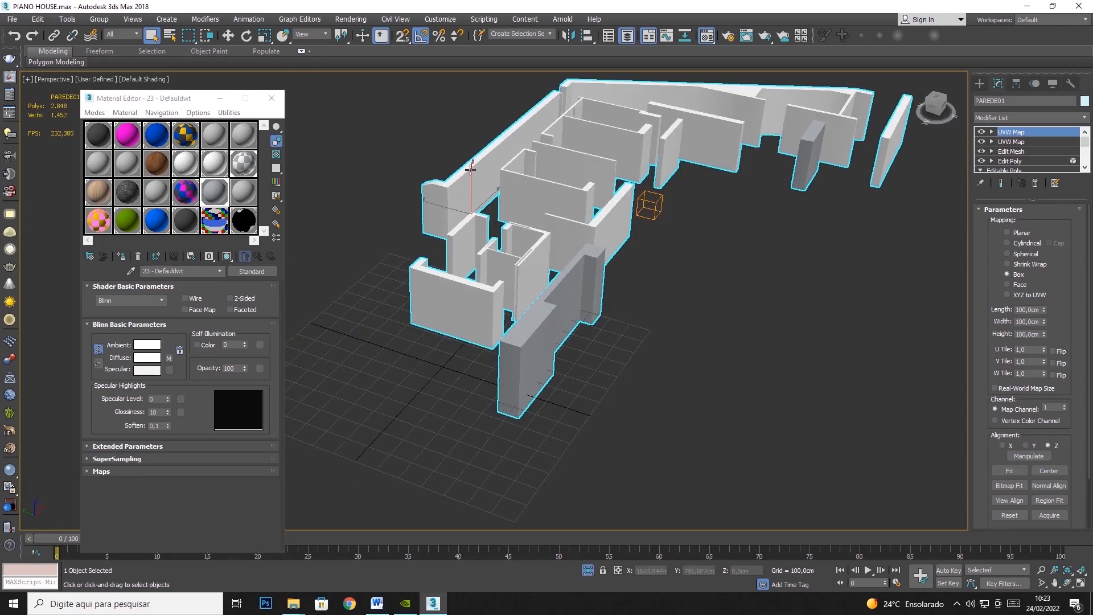
{"action": "scroll", "coordinate": [503, 391], "scroll_direction": "up", "scroll_amount": 5}
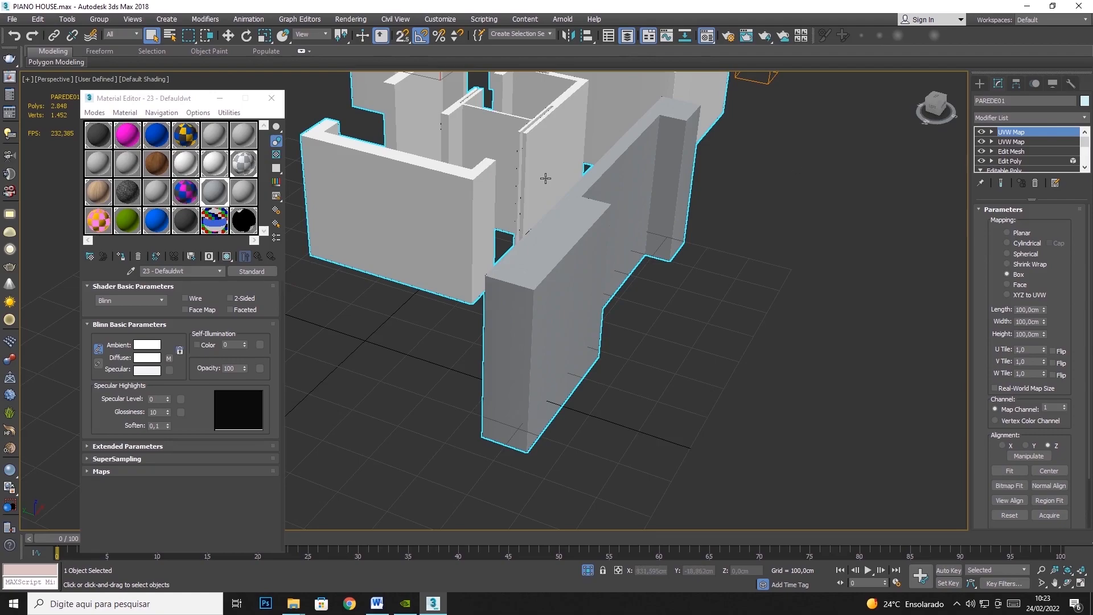
Convert the isolated walls to Editable Poly, collapsing their whole modifier stack
{"action": "right_click", "coordinate": [546, 178]}
{"action": "mouse_move", "coordinate": [586, 292]}
{"action": "left_click", "coordinate": [713, 300]}
Add a UVW Map modifier to the PAREDE01 walls with Box mapping and set length, width and height to 100 cm
{"action": "left_click", "coordinate": [1080, 118]}
{"action": "scroll", "coordinate": [1018, 399], "scroll_direction": "down", "scroll_amount": 10}
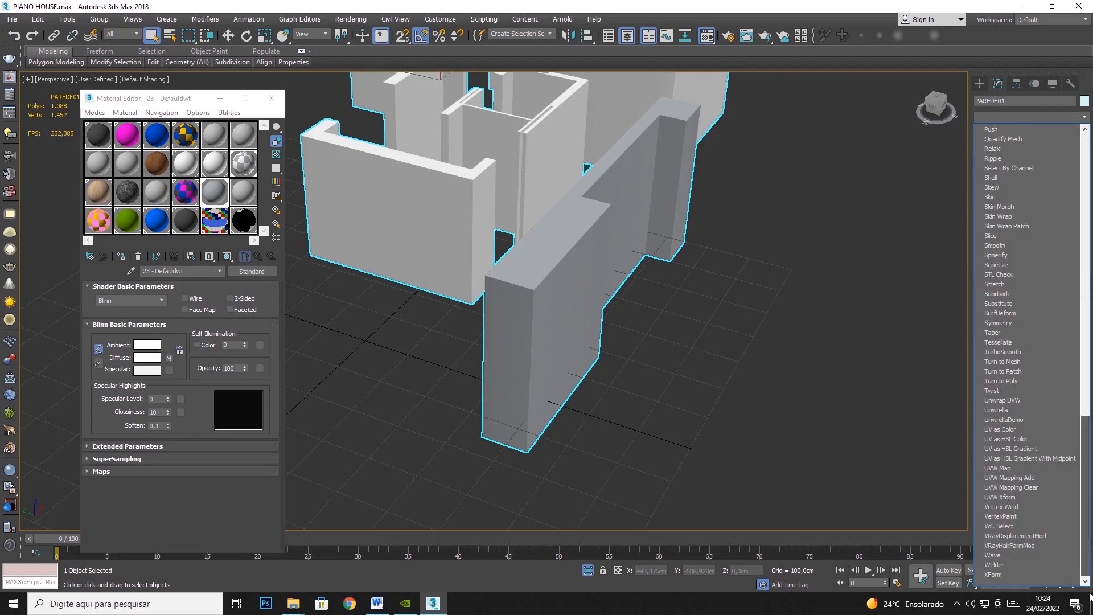
{"action": "left_click", "coordinate": [1016, 468]}
{"action": "left_click", "coordinate": [1021, 265]}
{"action": "left_click", "coordinate": [1018, 275]}
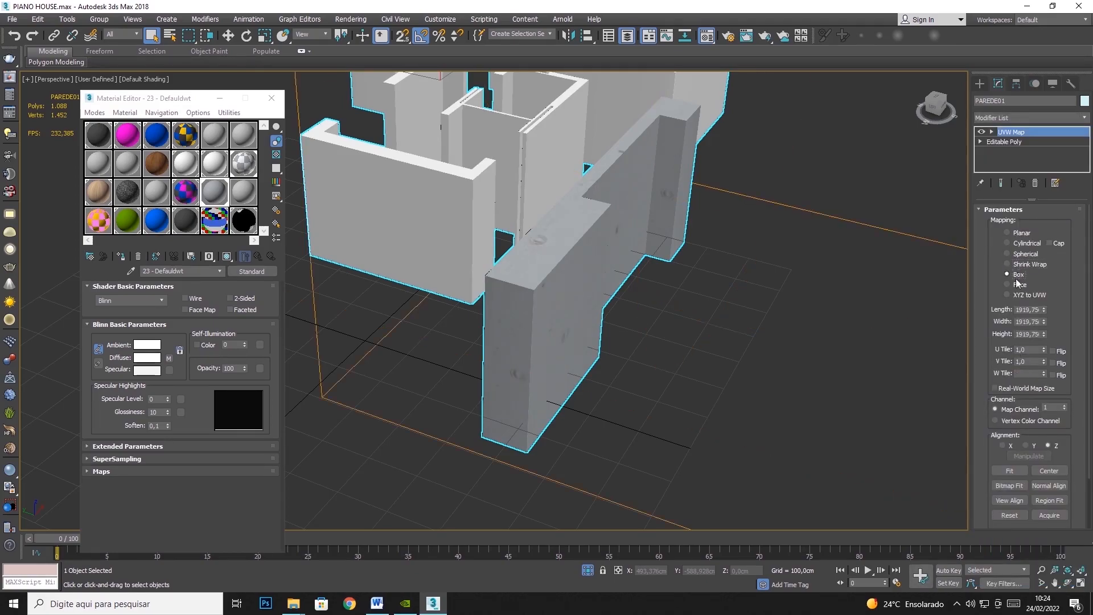
{"action": "double_click", "coordinate": [1018, 310]}
{"action": "type", "text": "1"}
{"action": "key", "text": "Tab"}
{"action": "type", "text": "100"}
{"action": "key", "text": "Tab"}
{"action": "key", "text": "Tab"}
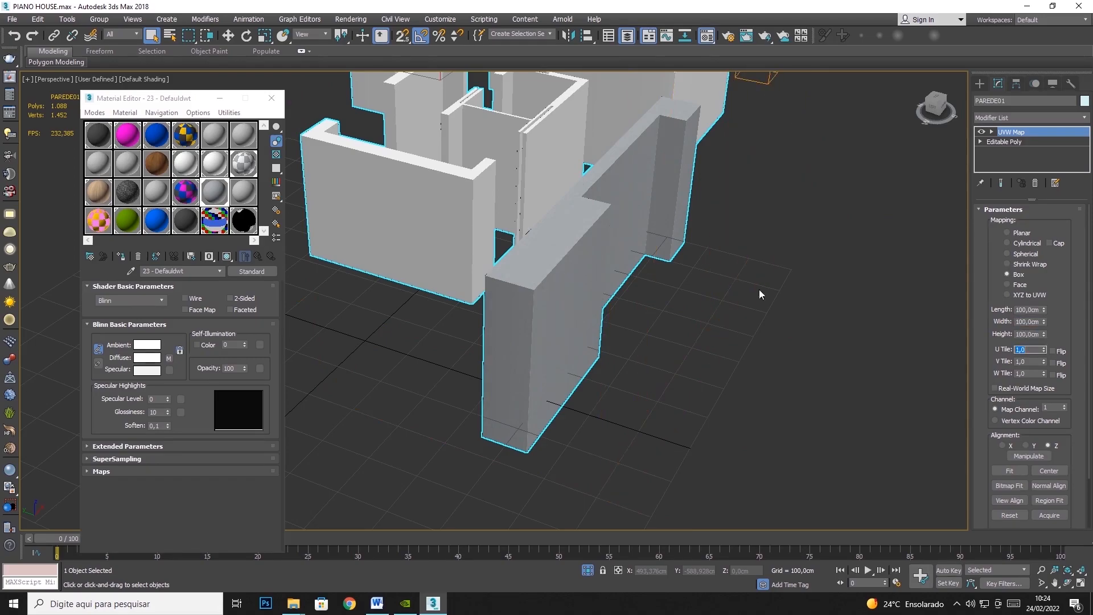
Inspect the mapped walls up close and bring the rest of the house back into view
{"action": "scroll", "coordinate": [542, 325], "scroll_direction": "up", "scroll_amount": 3}
{"action": "middle_click_drag", "start_coordinate": [597, 339], "coordinate": [343, 444]}
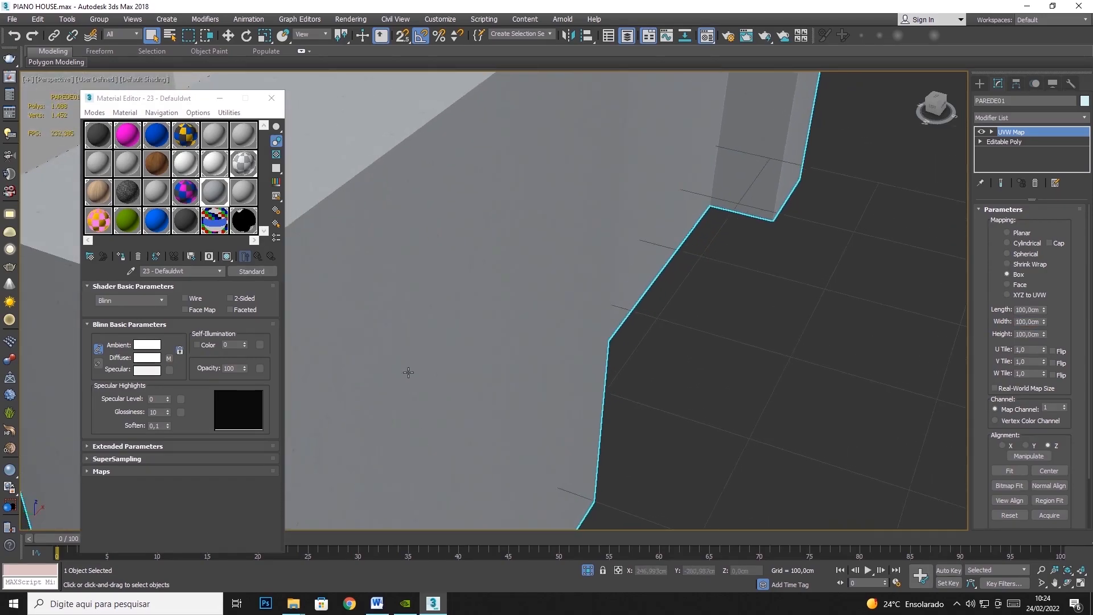
{"action": "middle_click_drag", "start_coordinate": [417, 395], "coordinate": [672, 241]}
{"action": "scroll", "coordinate": [673, 242], "scroll_direction": "down", "scroll_amount": 2}
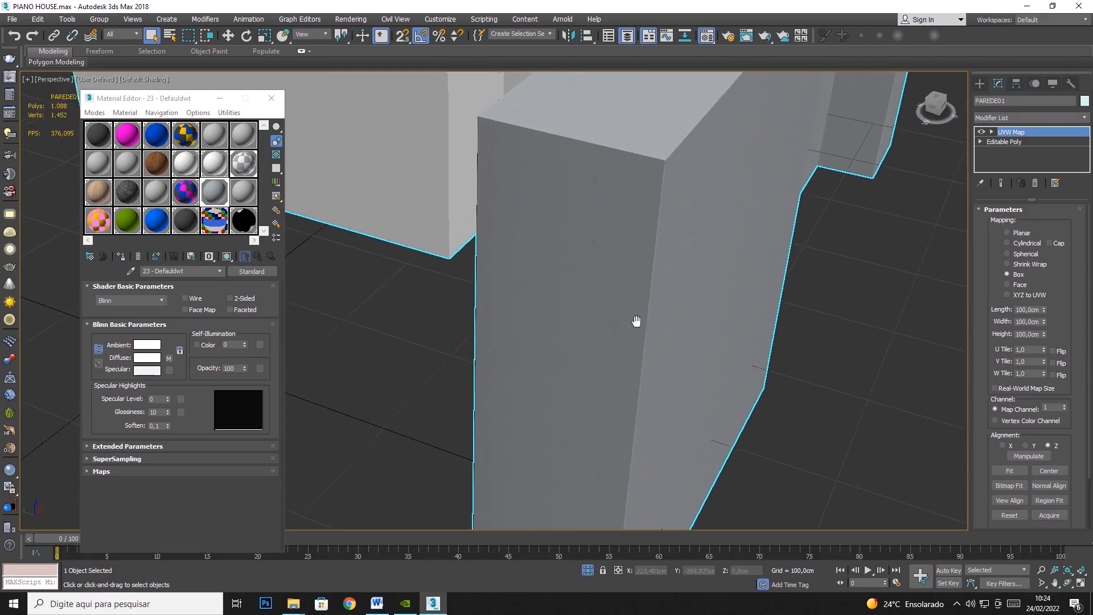
{"action": "scroll", "coordinate": [625, 307], "scroll_direction": "down", "scroll_amount": 5}
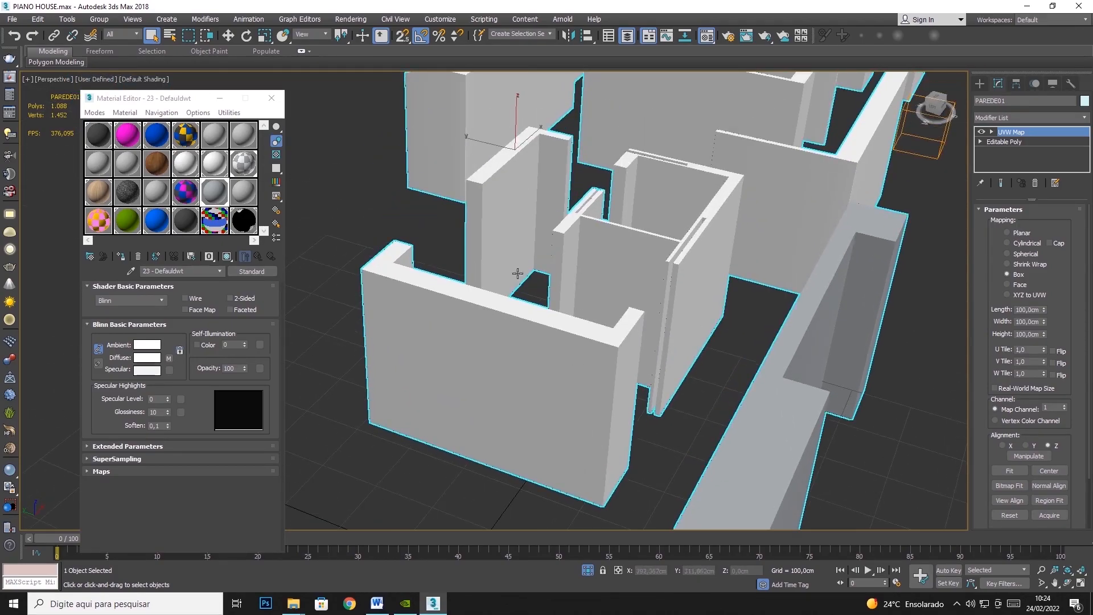
{"action": "scroll", "coordinate": [524, 248], "scroll_direction": "down", "scroll_amount": 5}
{"action": "right_click", "coordinate": [768, 273]}
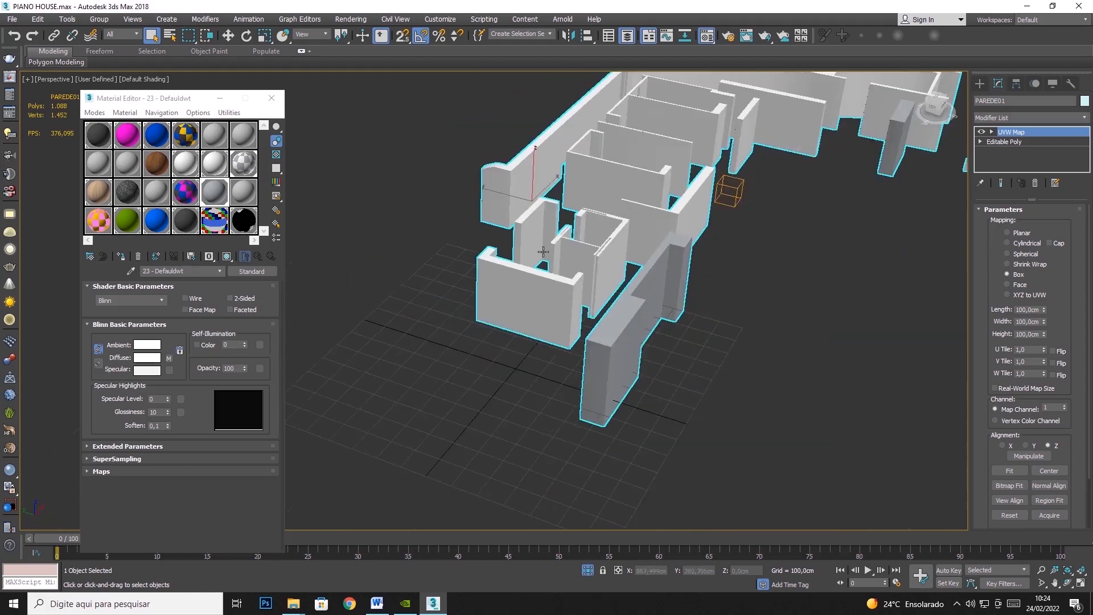
{"action": "left_click", "coordinate": [795, 221]}
{"action": "scroll", "coordinate": [552, 290], "scroll_direction": "down", "scroll_amount": 2}
{"action": "scroll", "coordinate": [552, 289], "scroll_direction": "down", "scroll_amount": 2}
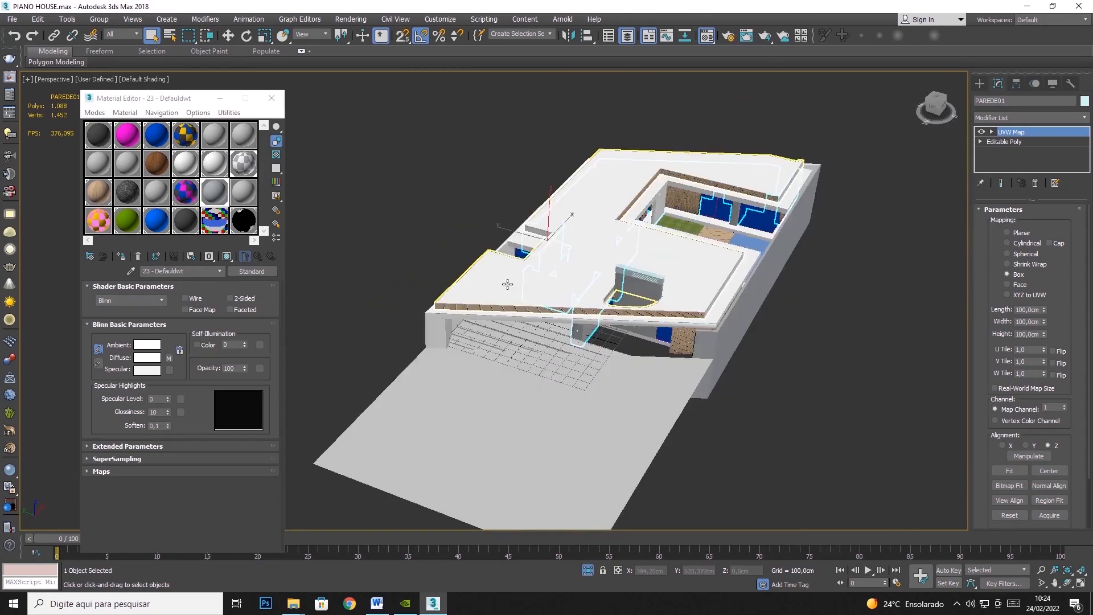
Hide the two ceiling slab objects covering the house to expose the interior
{"action": "left_click", "coordinate": [507, 285]}
{"action": "right_click", "coordinate": [508, 285]}
{"action": "left_click", "coordinate": [534, 239]}
{"action": "left_click", "coordinate": [458, 300]}
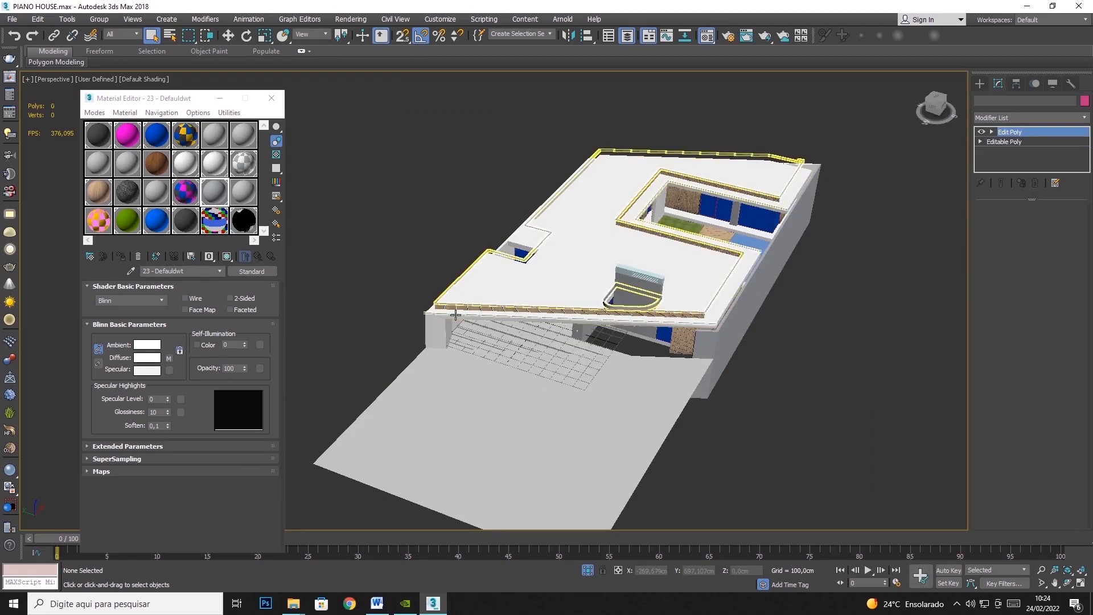
{"action": "right_click", "coordinate": [453, 308]}
{"action": "left_click", "coordinate": [480, 277]}
Select the thin trim frame along the roof edge and add a UVW Map modifier with Box mapping
{"action": "scroll", "coordinate": [433, 356], "scroll_direction": "up", "scroll_amount": 6}
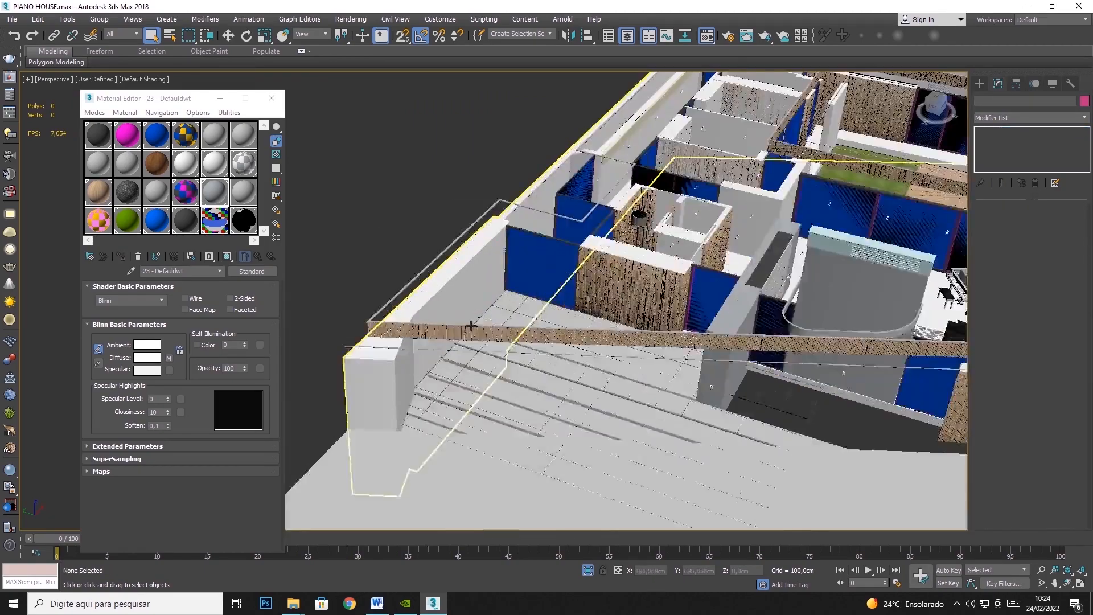
{"action": "left_click", "coordinate": [429, 363]}
{"action": "left_click", "coordinate": [420, 363]}
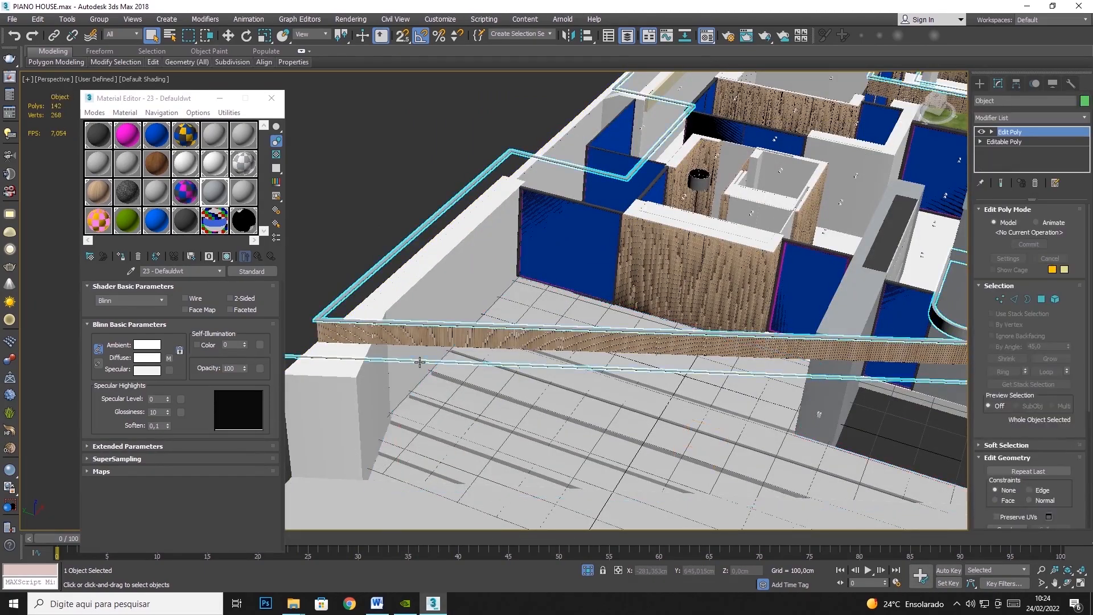
{"action": "scroll", "coordinate": [355, 360], "scroll_direction": "down", "scroll_amount": 5}
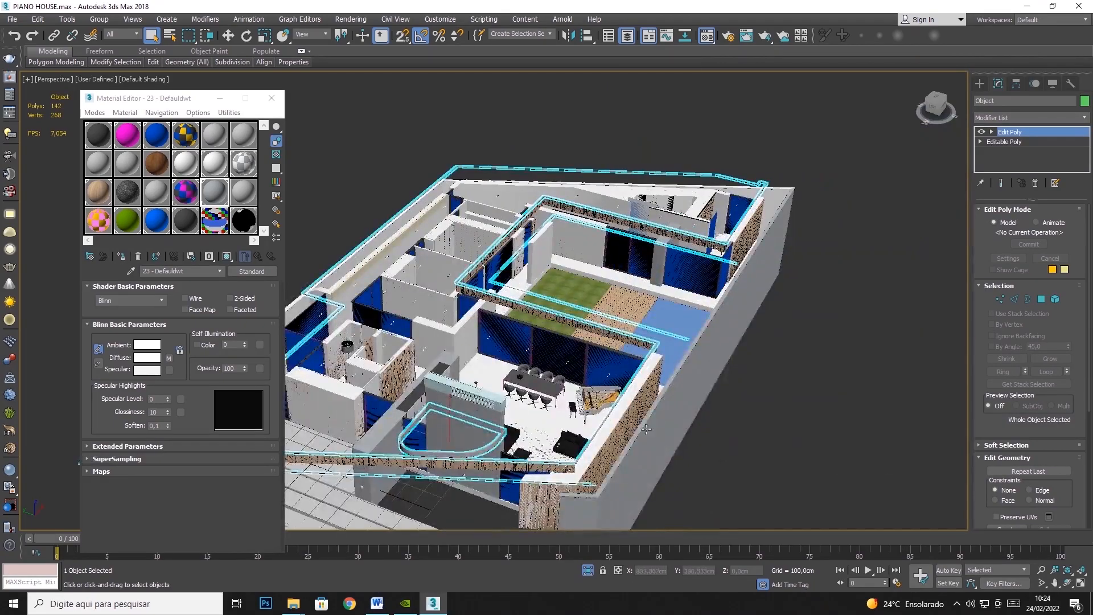
{"action": "scroll", "coordinate": [754, 325], "scroll_direction": "up", "scroll_amount": 6}
{"action": "left_click", "coordinate": [1057, 127]}
{"action": "scroll", "coordinate": [1019, 342], "scroll_direction": "down", "scroll_amount": 15}
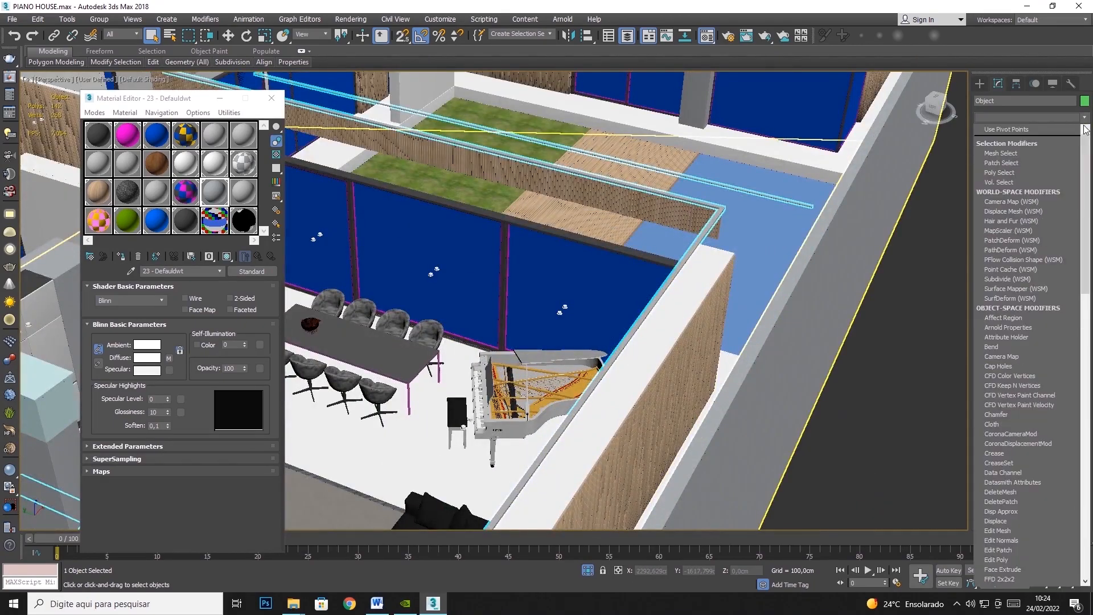
{"action": "left_click", "coordinate": [1016, 464]}
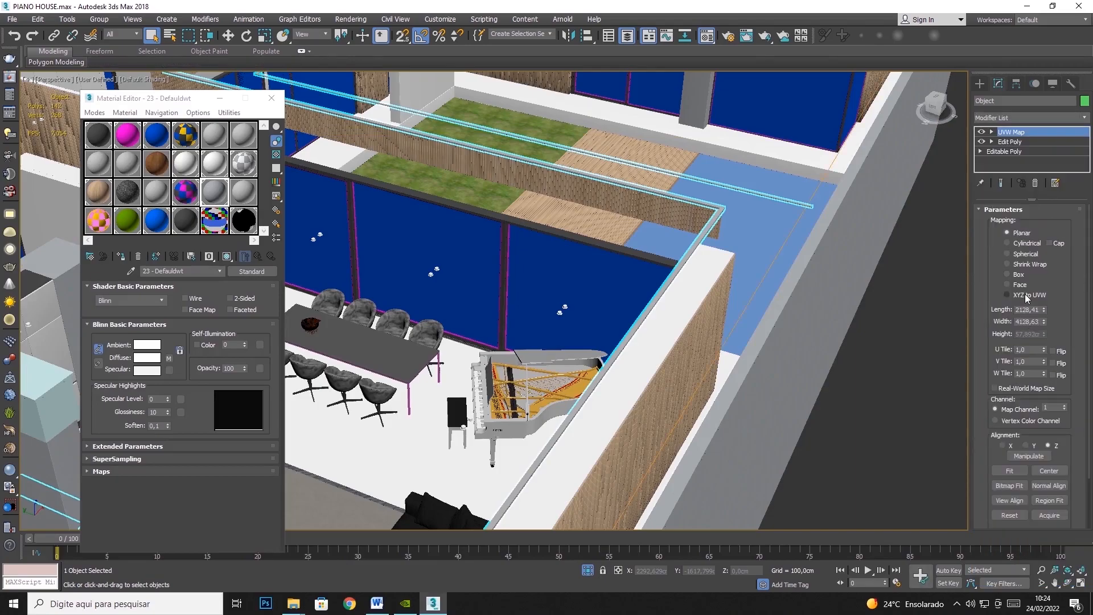
{"action": "left_click", "coordinate": [1017, 275]}
Set the roof trim's UVW Map length, width and height to 100 cm and hide the trim
{"action": "double_click", "coordinate": [1018, 310]}
{"action": "type", "text": "10"}
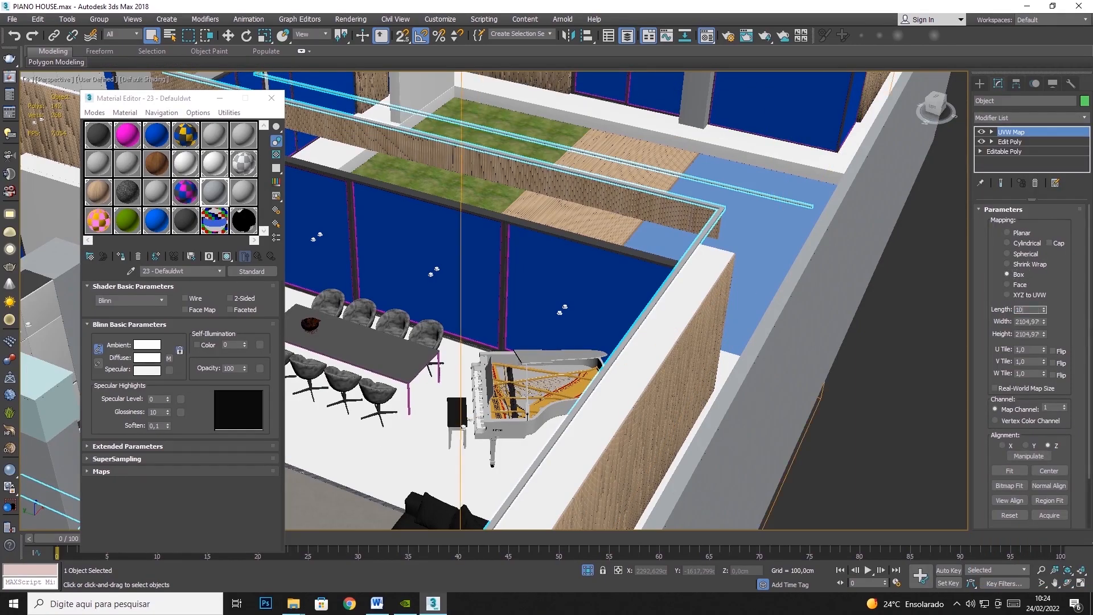
{"action": "type", "text": "0"}
{"action": "key", "text": "Tab"}
{"action": "type", "text": "100"}
{"action": "key", "text": "Tab"}
{"action": "type", "text": "100"}
{"action": "key", "text": "Tab"}
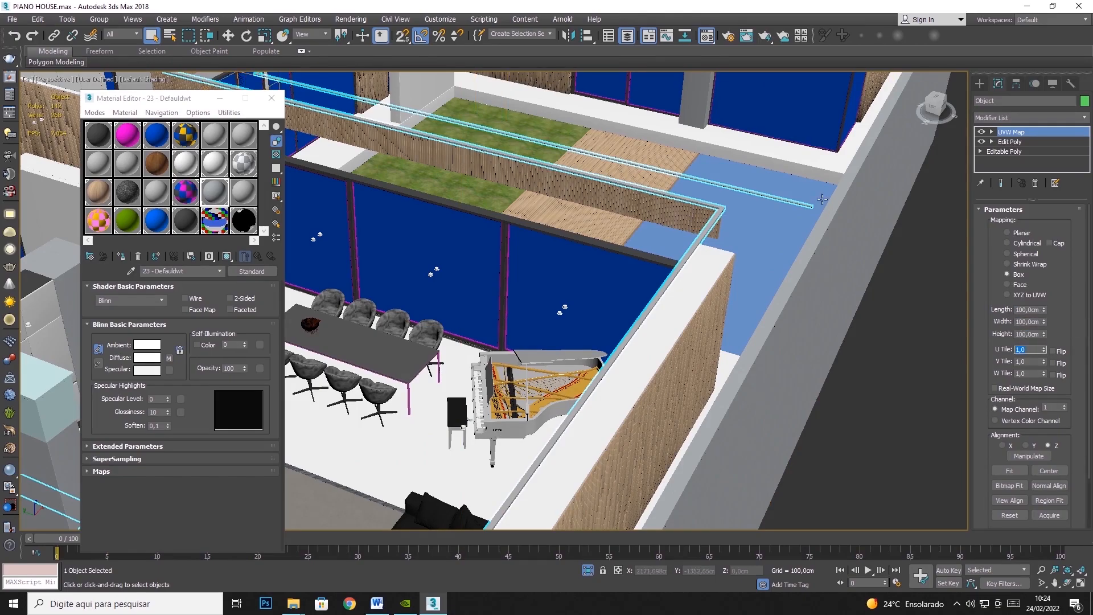
{"action": "right_click", "coordinate": [719, 210]}
{"action": "left_click", "coordinate": [747, 172]}
Select the glazed frame VITROCSA_048 behind the dining table, show the Layer Explorer and collapse the Frame layer
{"action": "middle_click_drag", "start_coordinate": [656, 219], "coordinate": [956, 238]}
{"action": "middle_click_drag", "start_coordinate": [719, 285], "coordinate": [853, 303]}
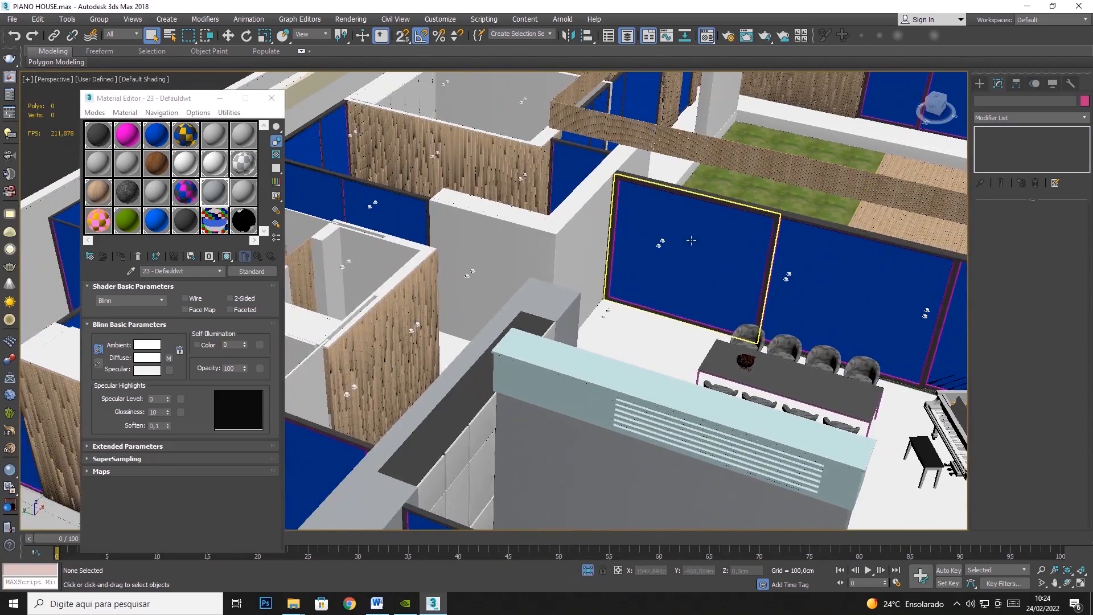
{"action": "left_click", "coordinate": [689, 239]}
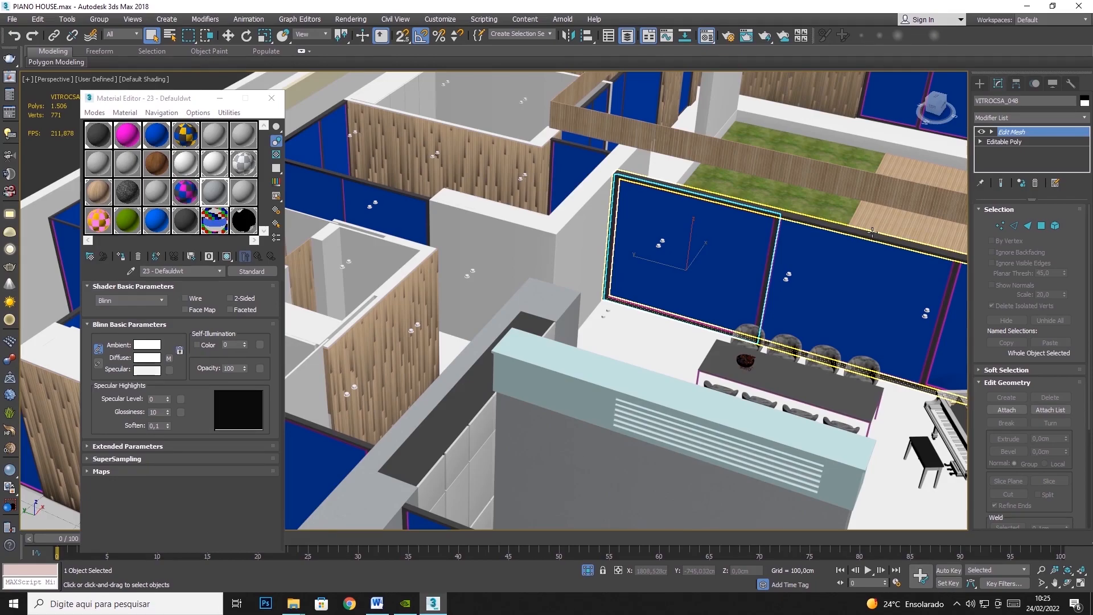
{"action": "left_click", "coordinate": [68, 20]}
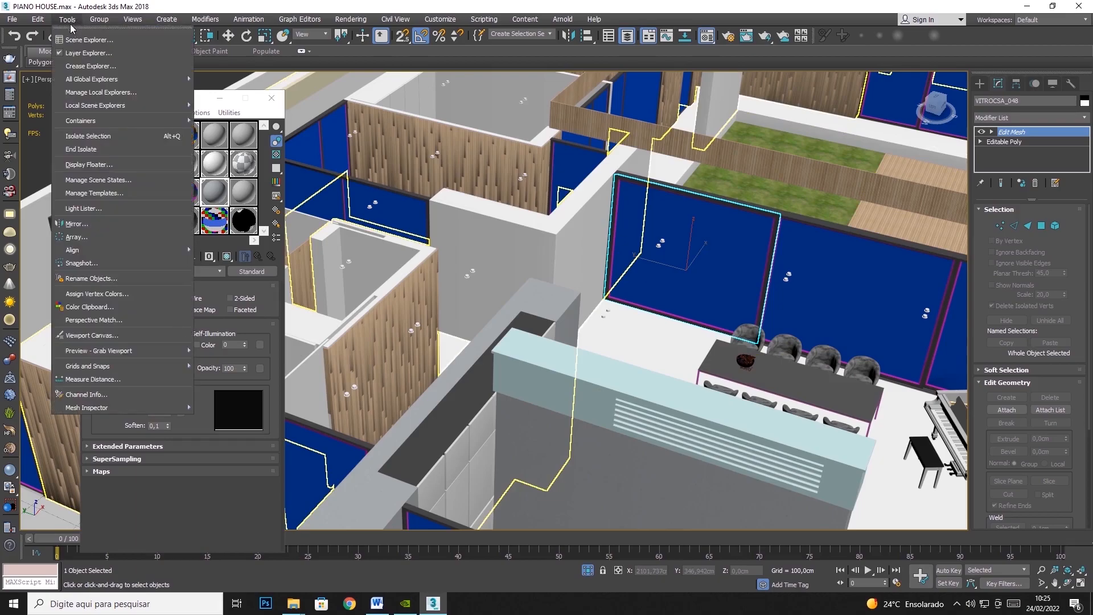
{"action": "left_click", "coordinate": [79, 53]}
{"action": "left_click", "coordinate": [79, 22]}
{"action": "left_click", "coordinate": [78, 53]}
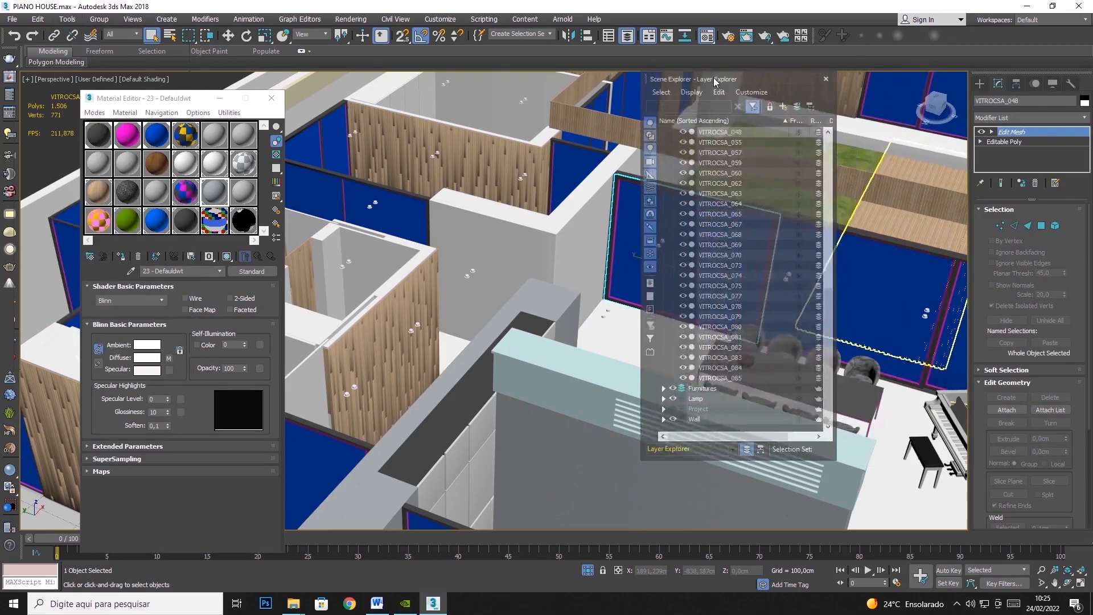
{"action": "scroll", "coordinate": [671, 158], "scroll_direction": "up", "scroll_amount": 10}
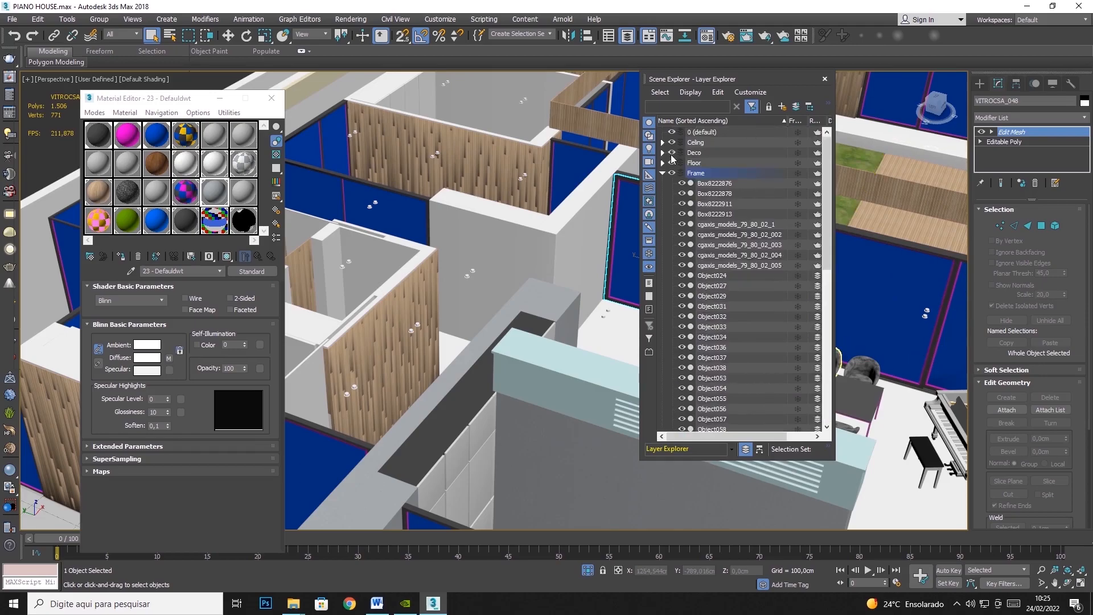
{"action": "left_click", "coordinate": [662, 173]}
Hide the Floor, Deco, Celing, Lamp, Wall and Furnitures layers, leaving the Frame layer visible
{"action": "left_click", "coordinate": [672, 163]}
{"action": "left_click", "coordinate": [671, 153]}
{"action": "left_click", "coordinate": [672, 143]}
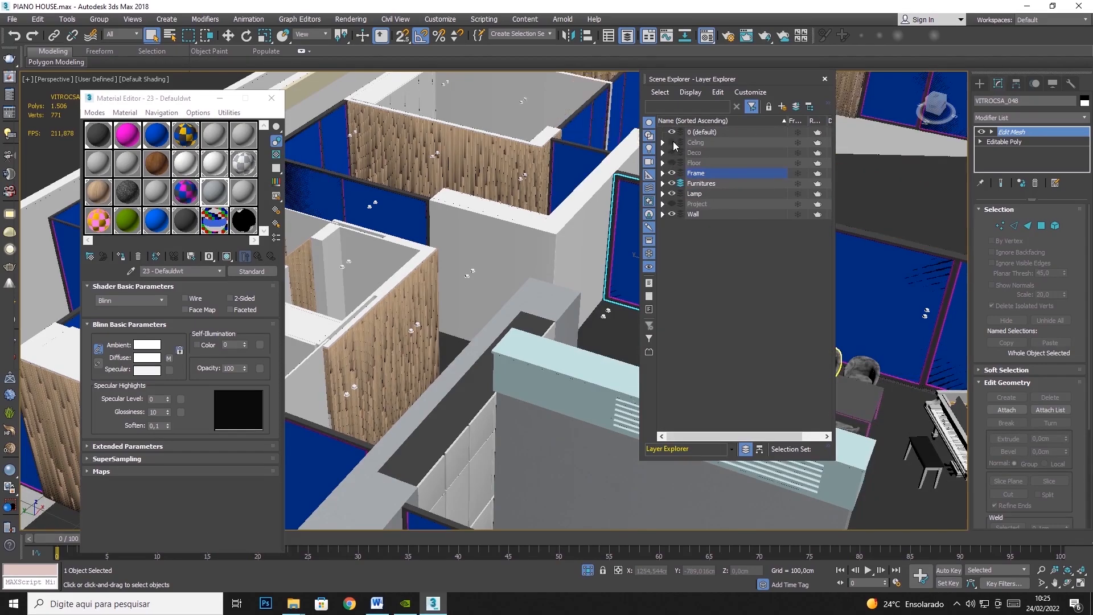
{"action": "left_click", "coordinate": [671, 193]}
{"action": "left_click", "coordinate": [672, 214]}
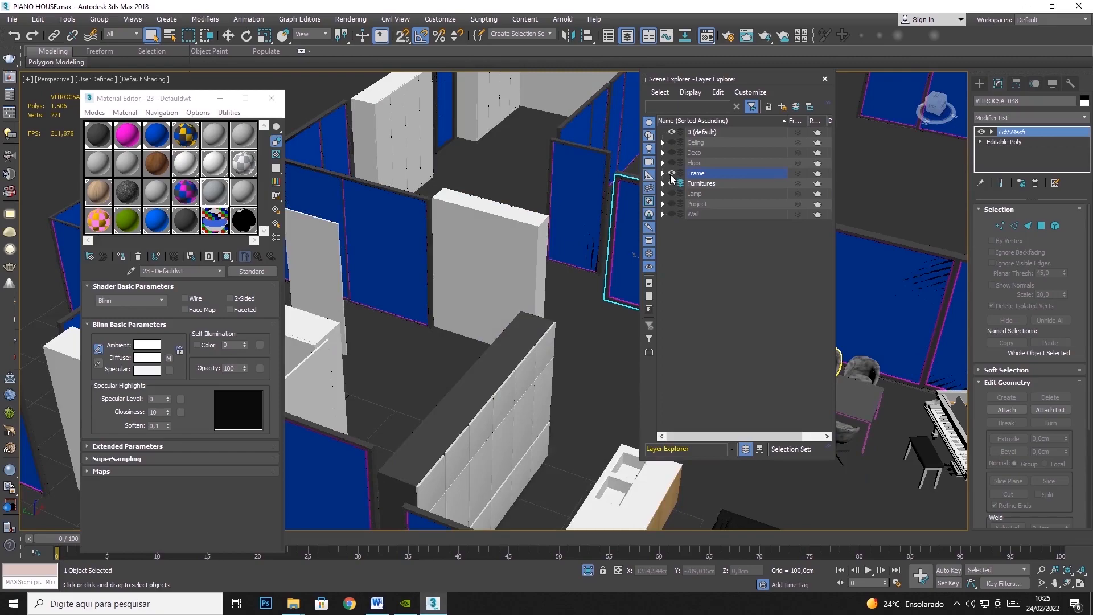
{"action": "left_click", "coordinate": [671, 183]}
Select all the door and window frame objects together and add a UVW Map modifier with Box mapping
{"action": "scroll", "coordinate": [361, 323], "scroll_direction": "down", "scroll_amount": 5}
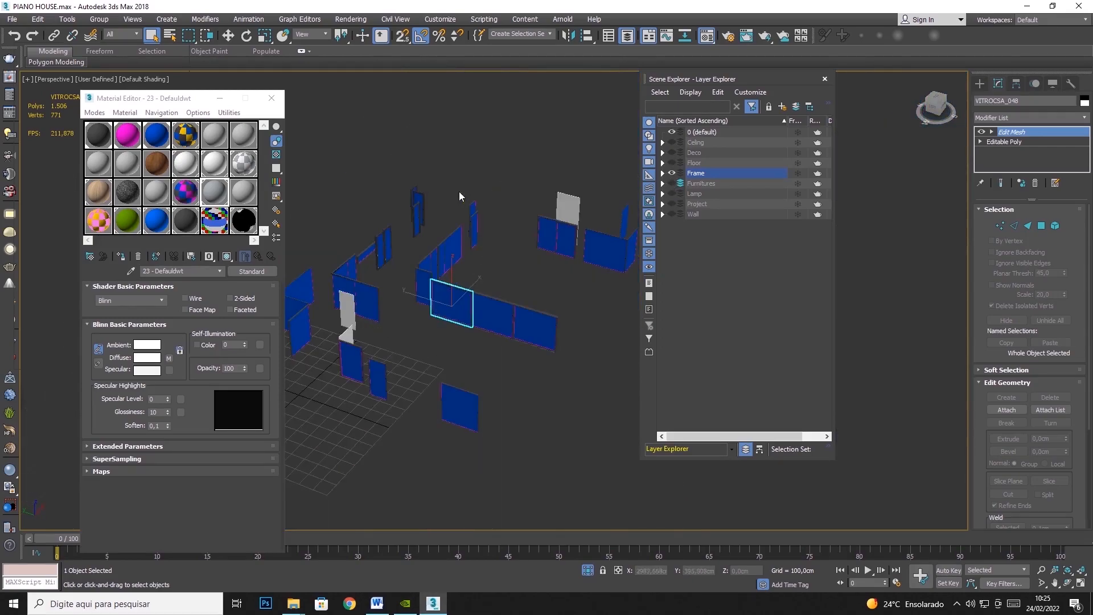
{"action": "middle_click_drag", "start_coordinate": [459, 191], "coordinate": [378, 190]}
{"action": "scroll", "coordinate": [483, 177], "scroll_direction": "down", "scroll_amount": 2}
{"action": "middle_click_drag", "start_coordinate": [560, 147], "coordinate": [597, 153]}
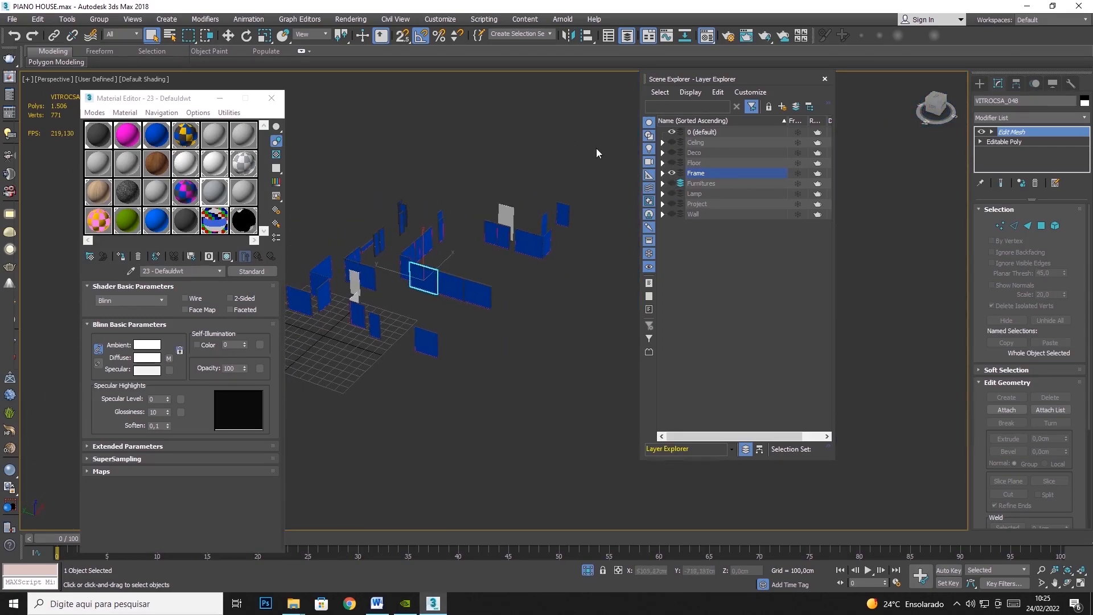
{"action": "left_click_drag", "start_coordinate": [600, 131], "coordinate": [168, 440]}
{"action": "left_click", "coordinate": [1085, 117]}
{"action": "scroll", "coordinate": [1033, 523], "scroll_direction": "down", "scroll_amount": 10}
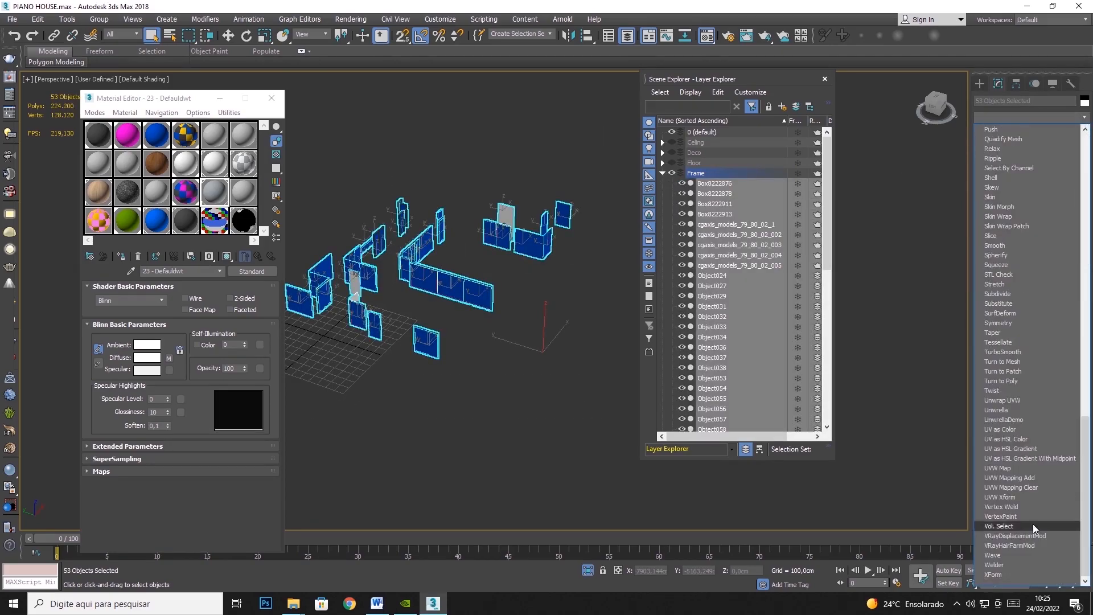
{"action": "left_click", "coordinate": [1005, 468]}
{"action": "left_click", "coordinate": [1018, 274]}
Set the length, width and height of the frames' UVW Map to 100 cm
{"action": "double_click", "coordinate": [1022, 310]}
{"action": "type", "text": "100"}
{"action": "key", "text": "Tab"}
{"action": "type", "text": "100"}
{"action": "key", "text": "Tab"}
{"action": "type", "text": "100"}
{"action": "key", "text": "Tab"}
{"action": "scroll", "coordinate": [469, 258], "scroll_direction": "up", "scroll_amount": 10}
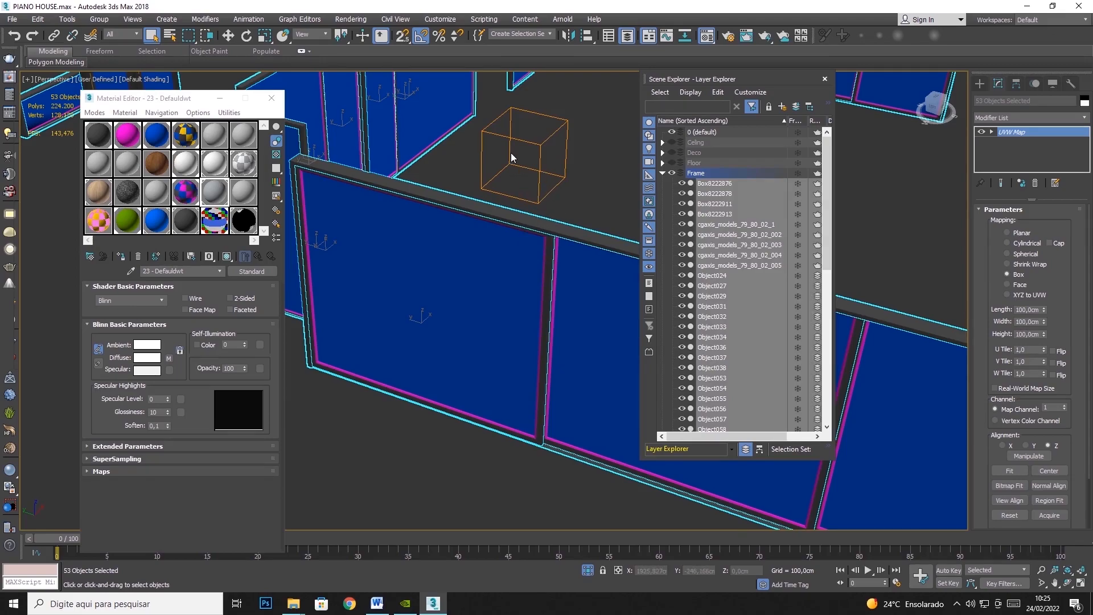
{"action": "scroll", "coordinate": [539, 238], "scroll_direction": "down", "scroll_amount": 10}
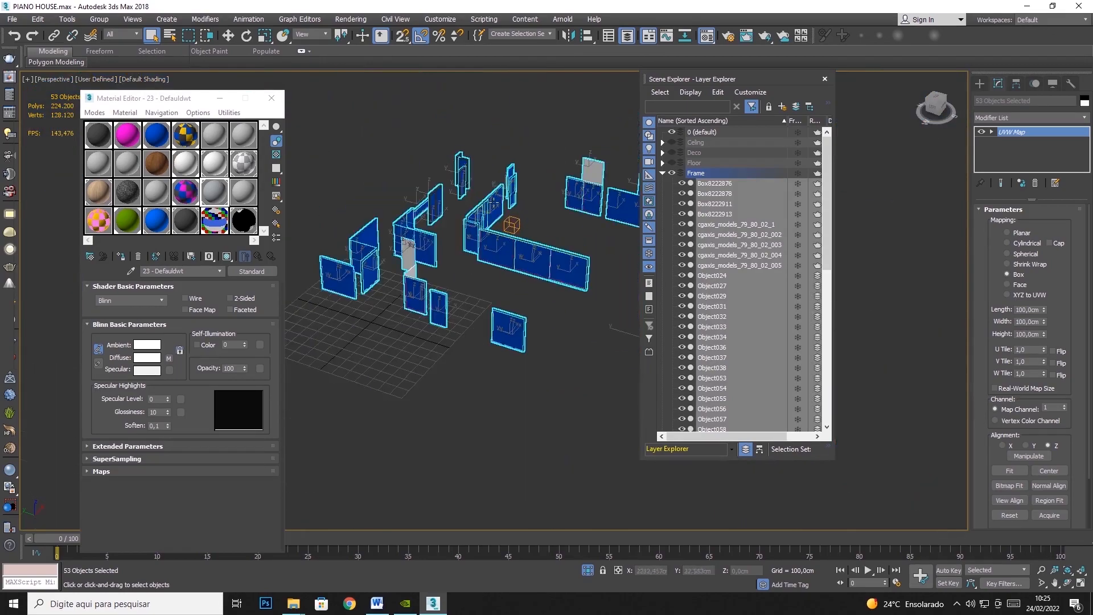
Unhide all objects and show the Floor, Deco, Celing, Lamp, Project, Wall and Furnitures layers again
{"action": "right_click", "coordinate": [538, 168]}
{"action": "left_click", "coordinate": [563, 109]}
{"action": "left_click", "coordinate": [662, 173]}
{"action": "left_click", "coordinate": [671, 164]}
{"action": "left_click", "coordinate": [673, 156]}
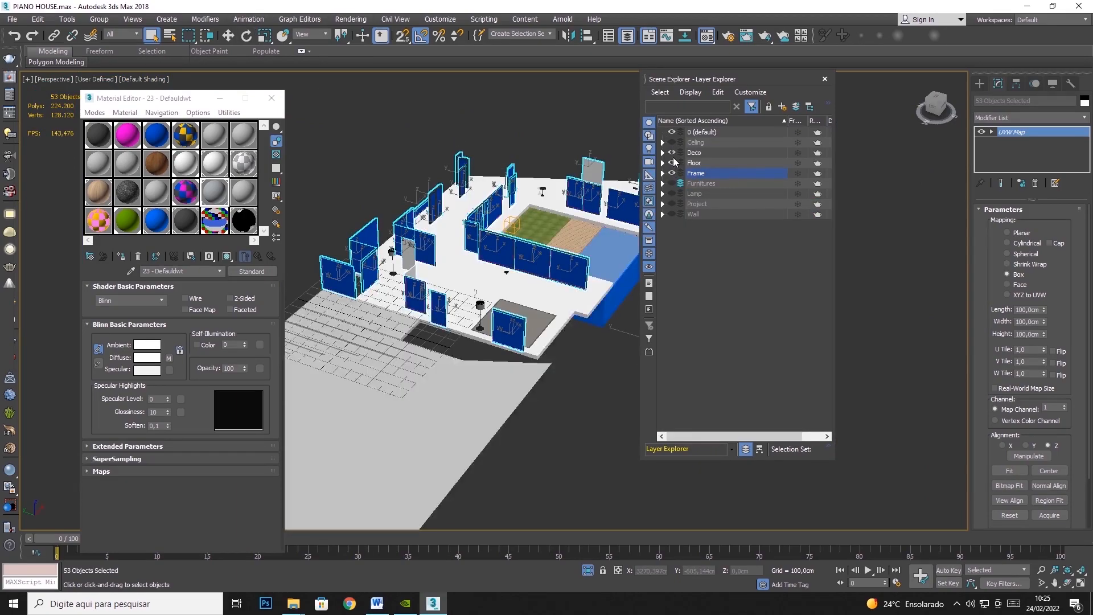
{"action": "left_click", "coordinate": [671, 143]}
{"action": "left_click", "coordinate": [671, 193]}
{"action": "left_click", "coordinate": [672, 204]}
{"action": "left_click", "coordinate": [673, 214]}
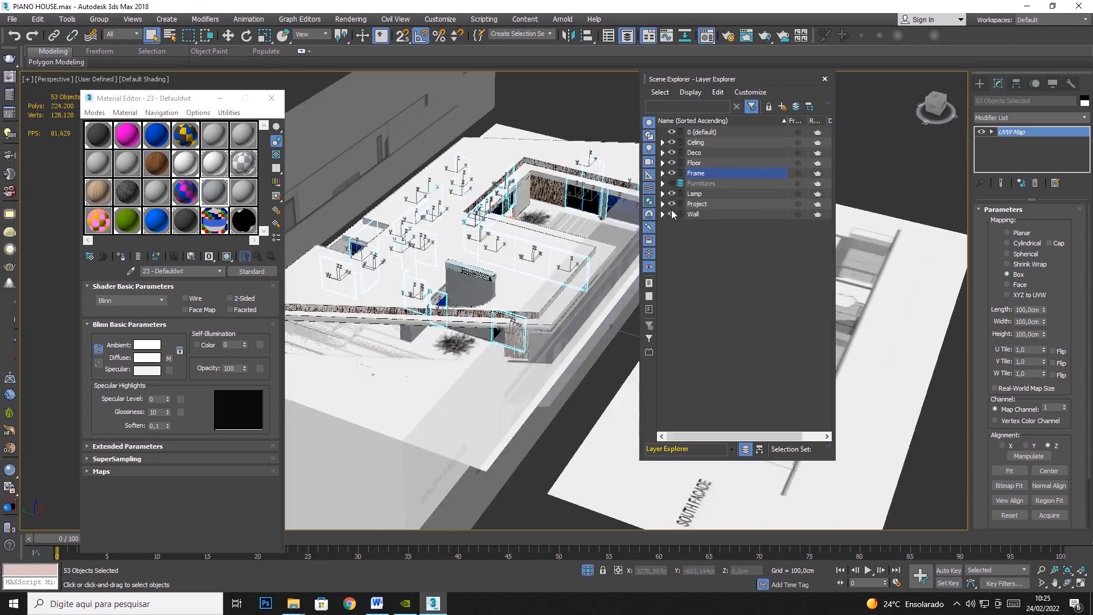
{"action": "left_click", "coordinate": [672, 183]}
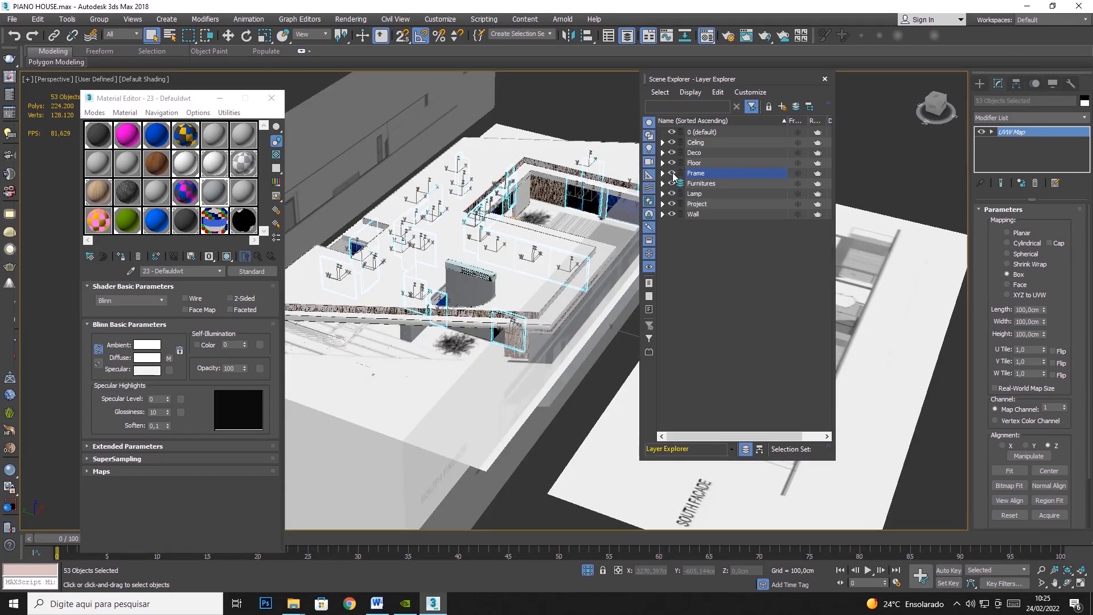
Hide the Frame and Project layers and select the Celing_02 roof slab
{"action": "left_click", "coordinate": [671, 172]}
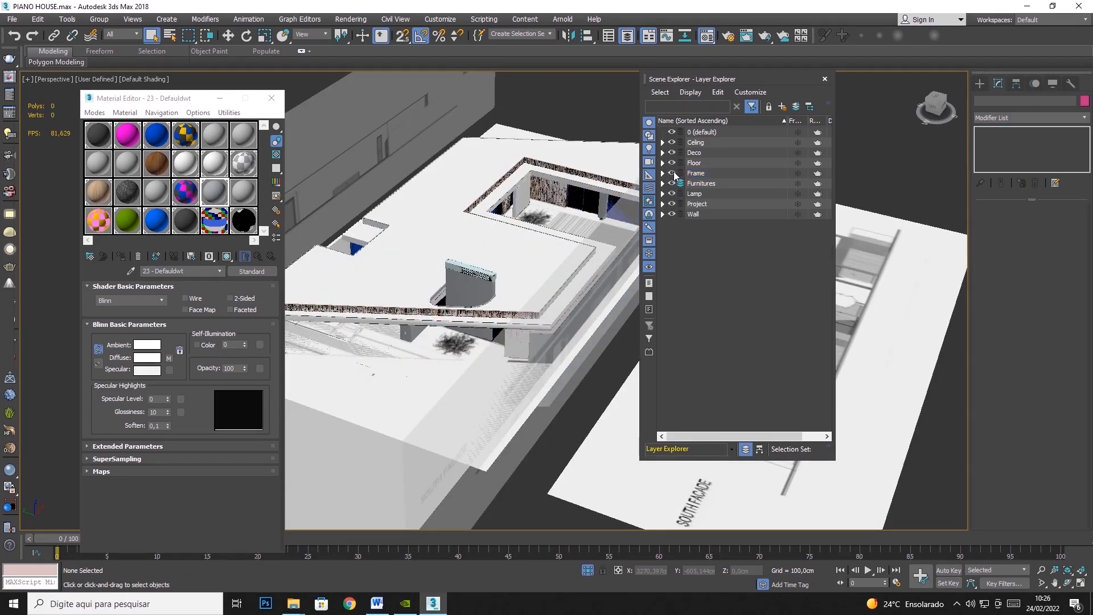
{"action": "left_click", "coordinate": [672, 173]}
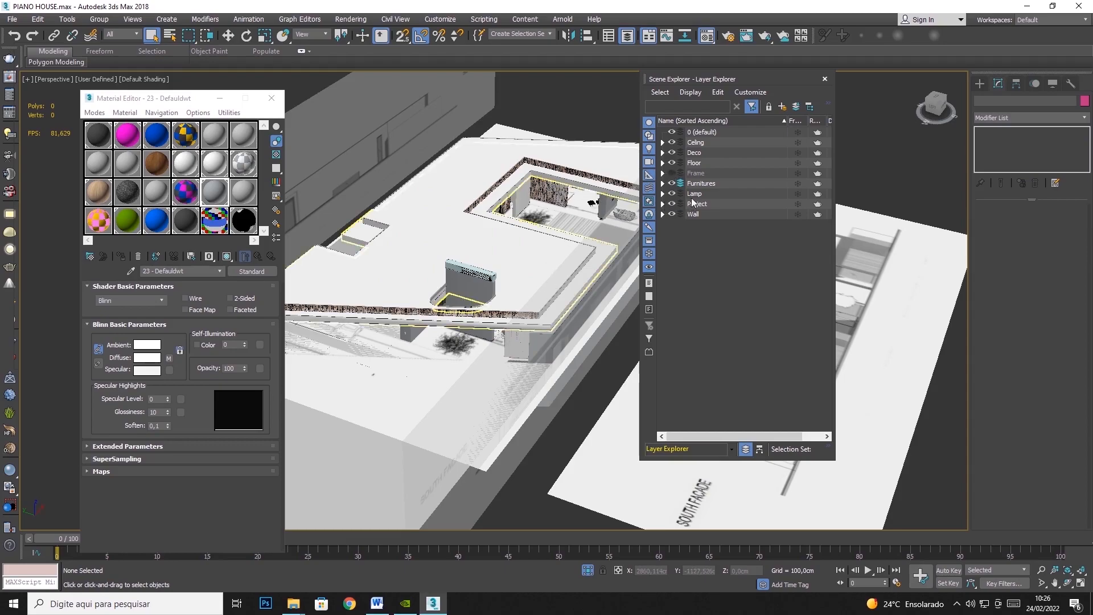
{"action": "left_click", "coordinate": [672, 204]}
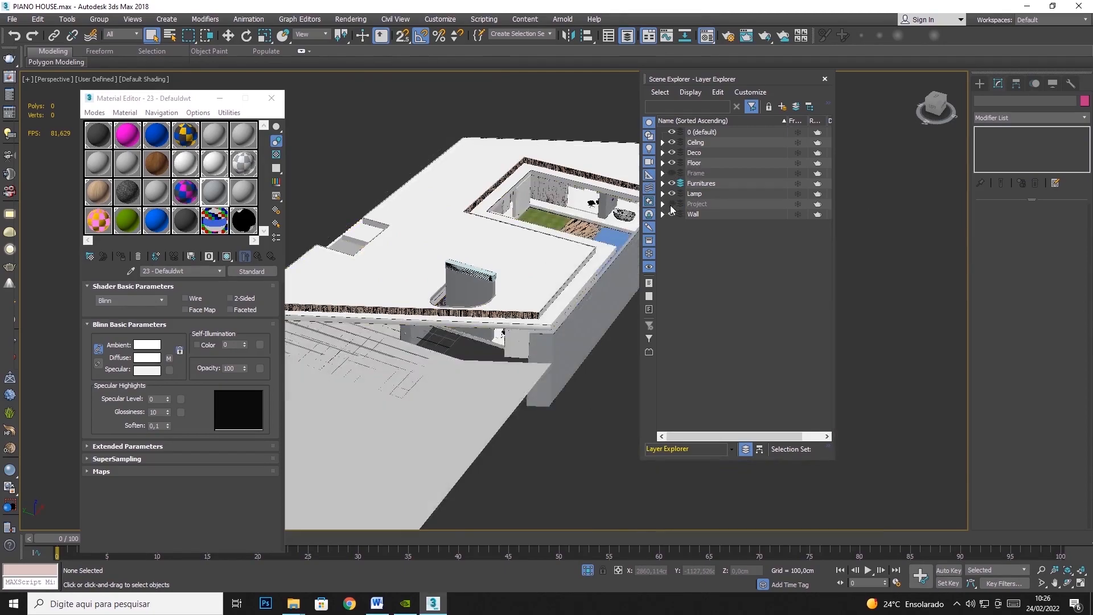
{"action": "left_click", "coordinate": [551, 251]}
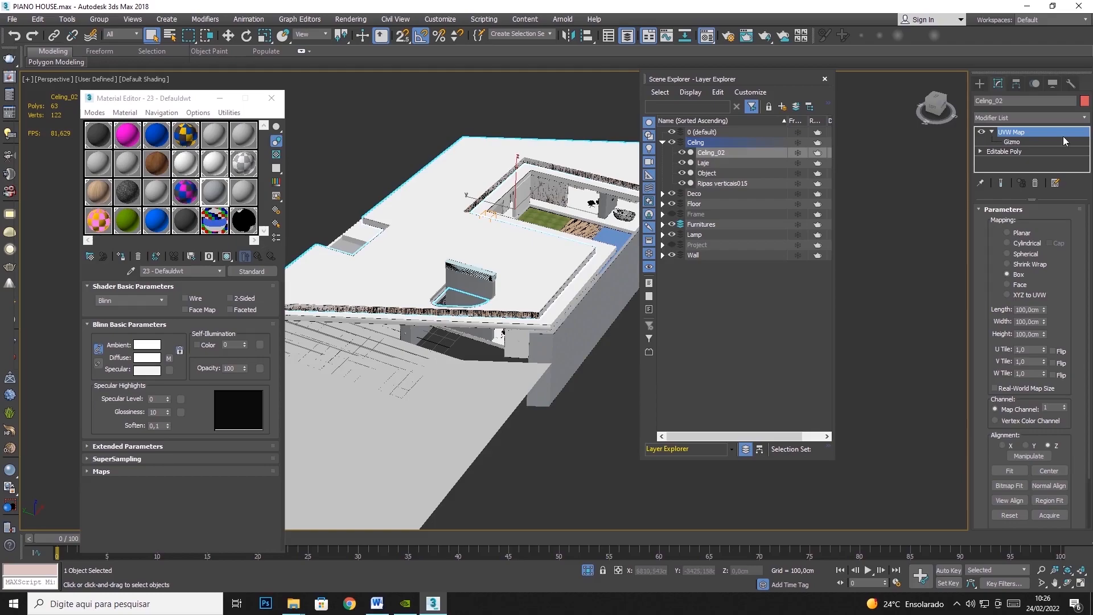
Hide the Celing_02 roof slab and select the Laje slab
{"action": "right_click", "coordinate": [393, 248]}
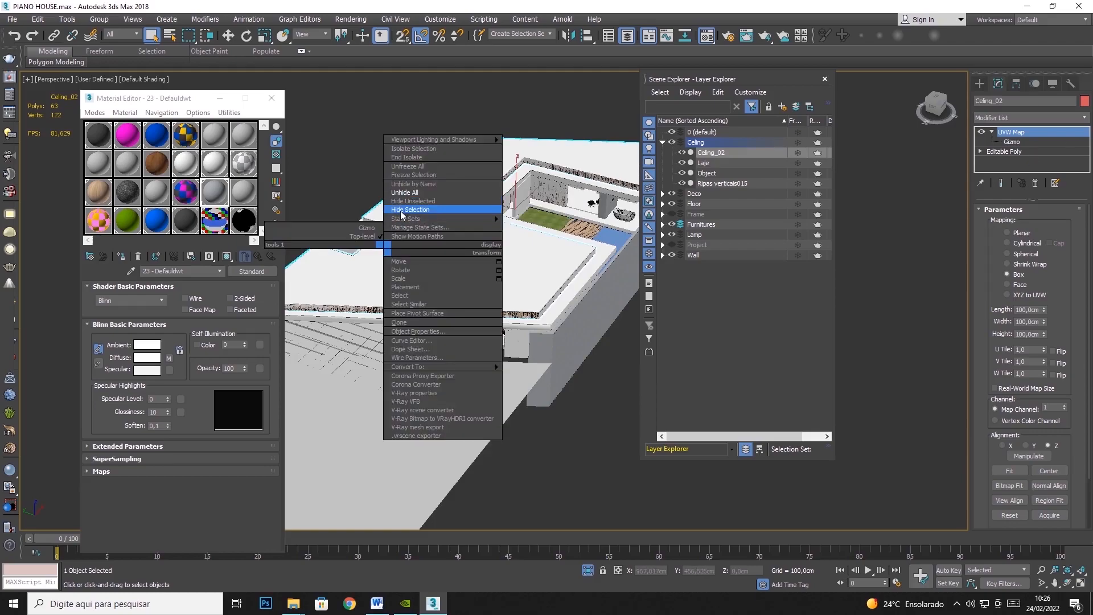
{"action": "left_click", "coordinate": [405, 212]}
{"action": "left_click", "coordinate": [473, 252]}
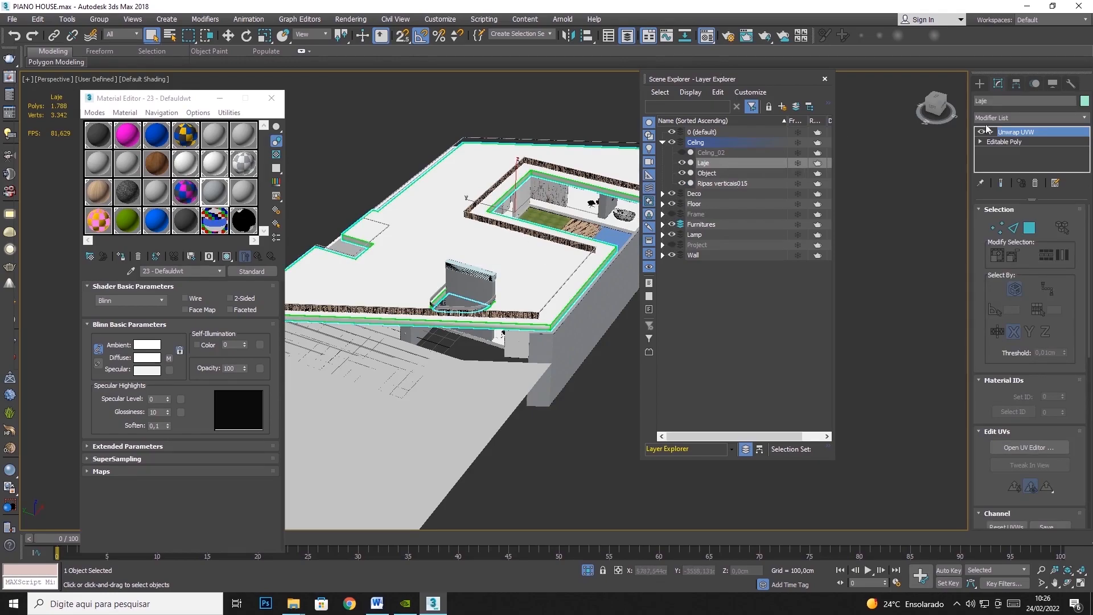
Replace the Laje slab's Unwrap UVW modifier with a UVW Map modifier using Box mapping
{"action": "left_click", "coordinate": [1004, 142]}
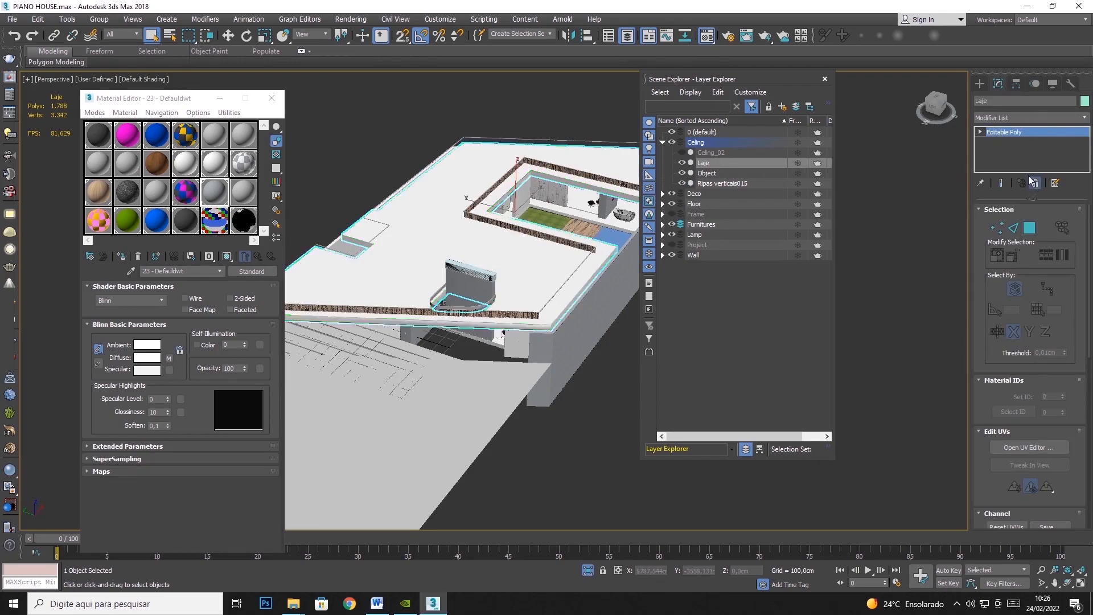
{"action": "left_click", "coordinate": [1083, 117]}
{"action": "left_click_drag", "start_coordinate": [1083, 222], "coordinate": [1083, 501]}
{"action": "left_click", "coordinate": [1008, 471]}
{"action": "left_click", "coordinate": [1025, 264]}
{"action": "left_click", "coordinate": [1007, 274]}
Set the length, width and height of the Laje slab's UVW Map to 100 cm
{"action": "double_click", "coordinate": [1016, 310]}
{"action": "type", "text": "100"}
{"action": "key", "text": "Tab"}
{"action": "type", "text": "100"}
{"action": "key", "text": "Tab"}
{"action": "type", "text": "100"}
{"action": "key", "text": "Tab"}
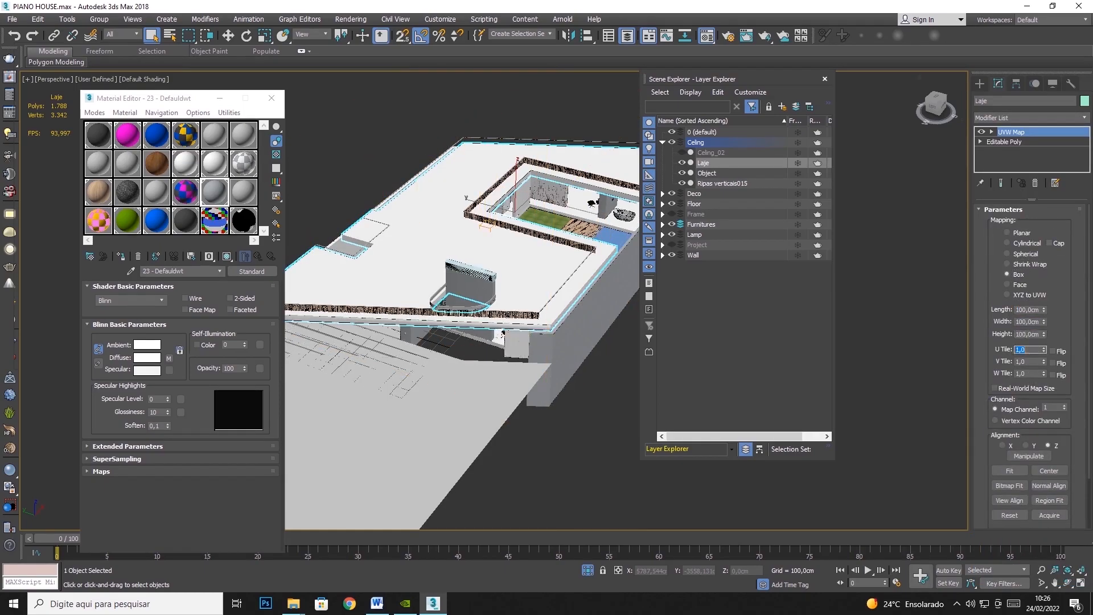
Hide the Laje slab and the ceiling element named Object
{"action": "right_click", "coordinate": [446, 220]}
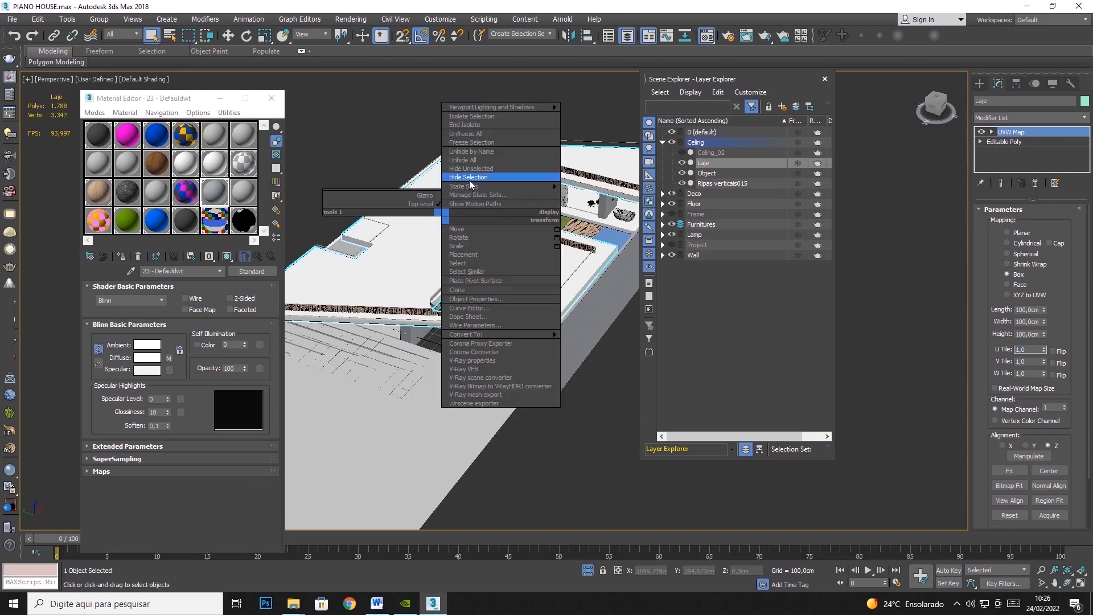
{"action": "left_click", "coordinate": [484, 214]}
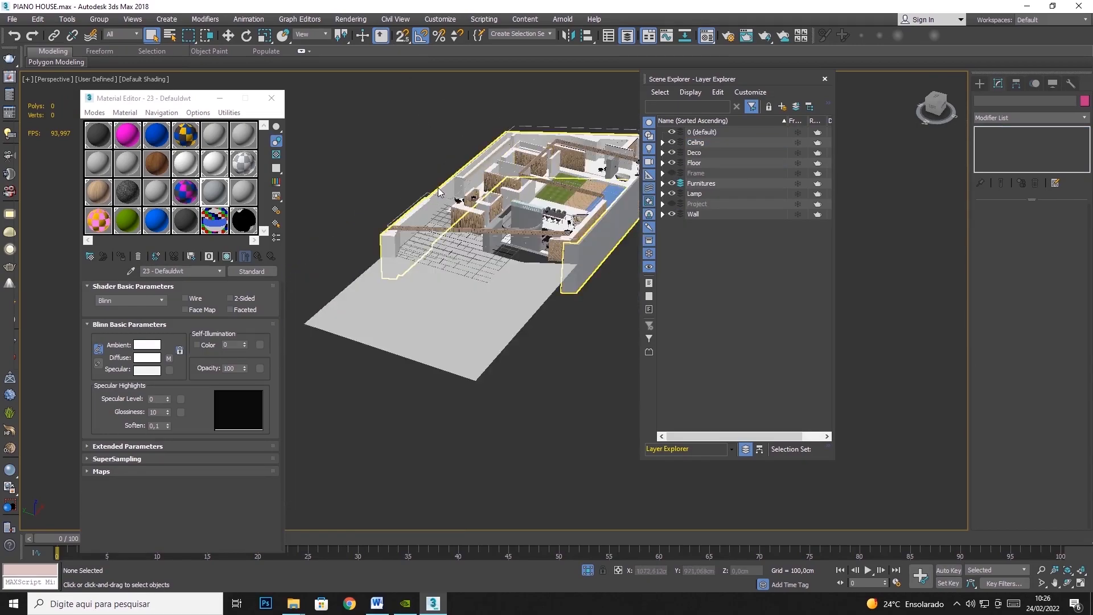
{"action": "scroll", "coordinate": [410, 212], "scroll_direction": "up", "scroll_amount": 5}
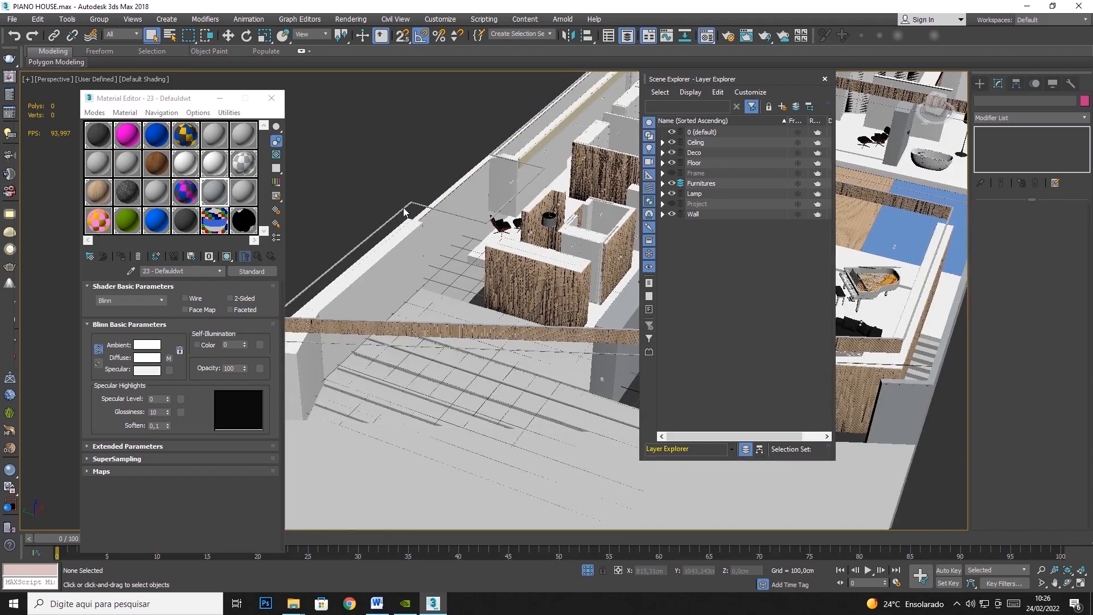
{"action": "left_click", "coordinate": [404, 209]}
{"action": "right_click", "coordinate": [400, 170]}
{"action": "left_click", "coordinate": [461, 165]}
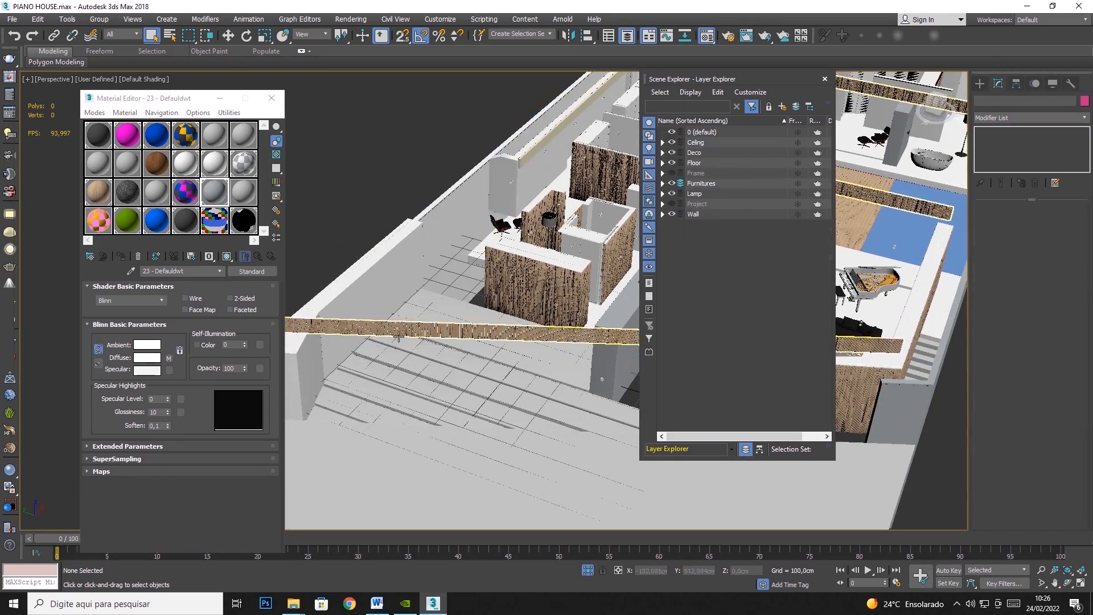
Examine the wood texture on the Ripas verticais015 slats up close and hide the slats
{"action": "scroll", "coordinate": [398, 329], "scroll_direction": "up", "scroll_amount": 10}
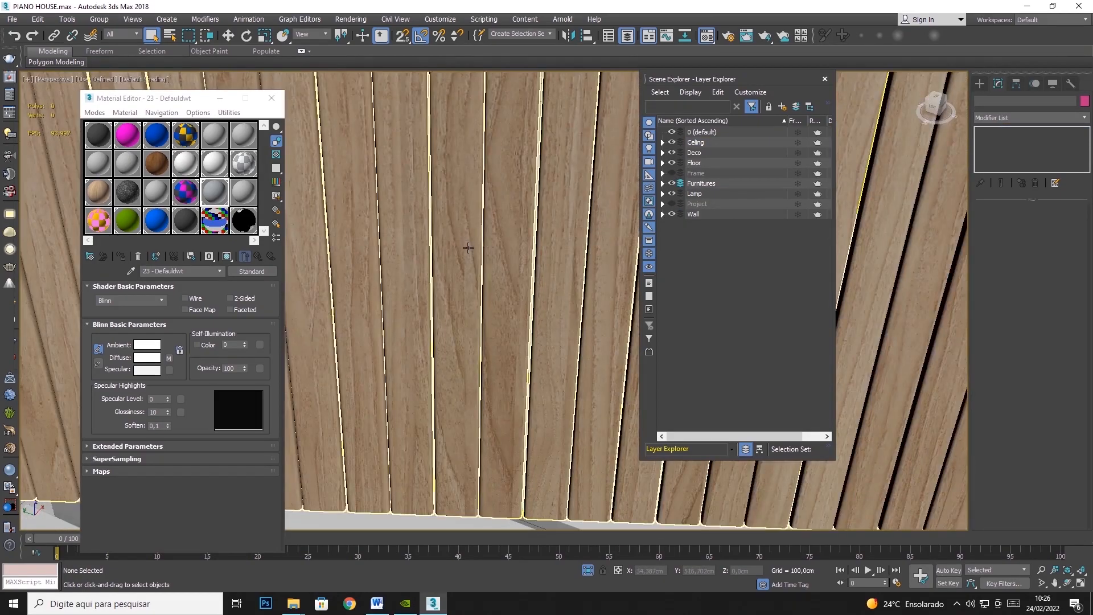
{"action": "scroll", "coordinate": [468, 248], "scroll_direction": "down", "scroll_amount": 15}
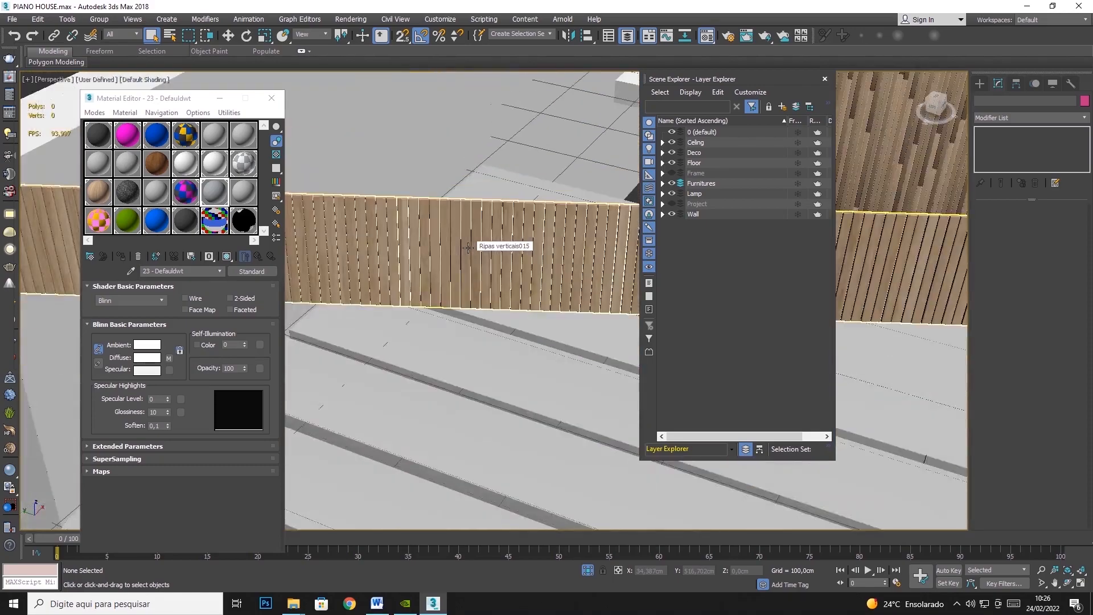
{"action": "right_click", "coordinate": [424, 257]}
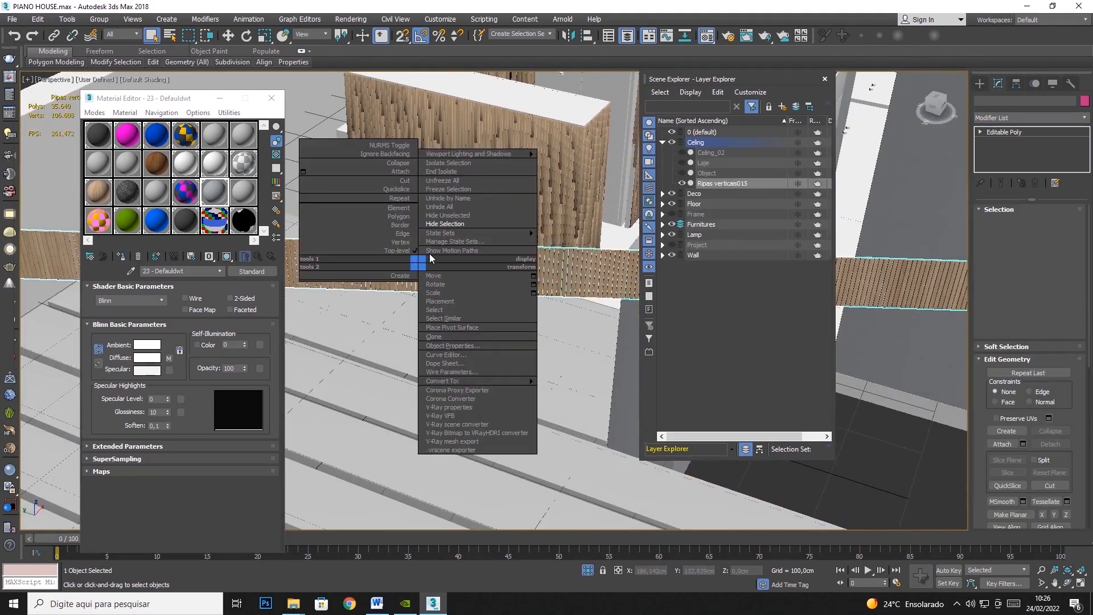
{"action": "left_click", "coordinate": [443, 226]}
{"action": "scroll", "coordinate": [476, 217], "scroll_direction": "up", "scroll_amount": 4}
{"action": "scroll", "coordinate": [476, 216], "scroll_direction": "down", "scroll_amount": 7}
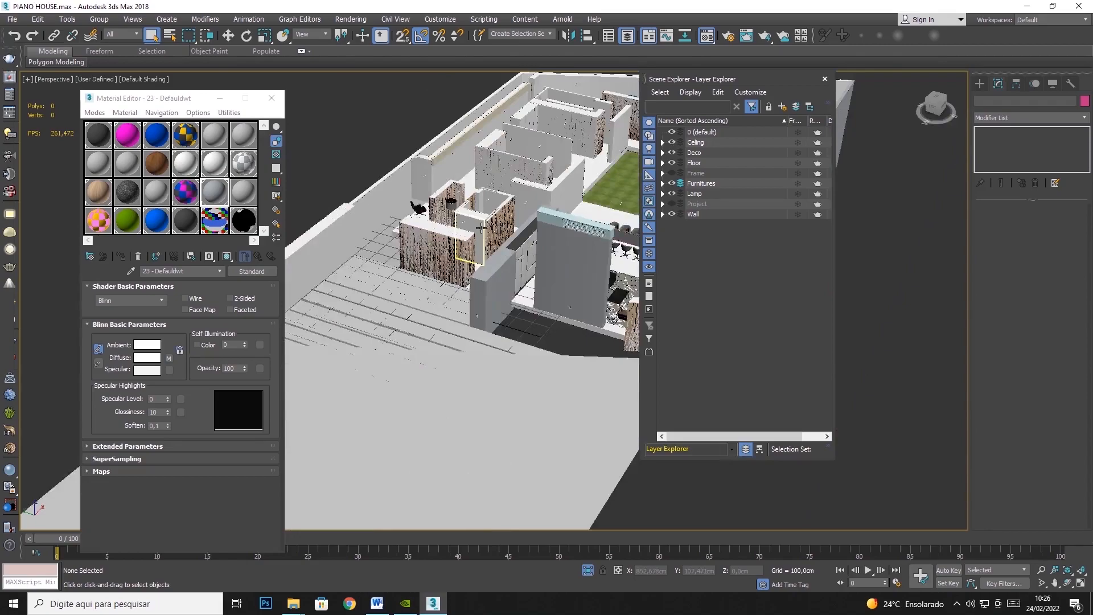
Unhide all objects and hide the Celing layer to expose the house interior
{"action": "right_click", "coordinate": [384, 149]}
{"action": "left_click", "coordinate": [410, 101]}
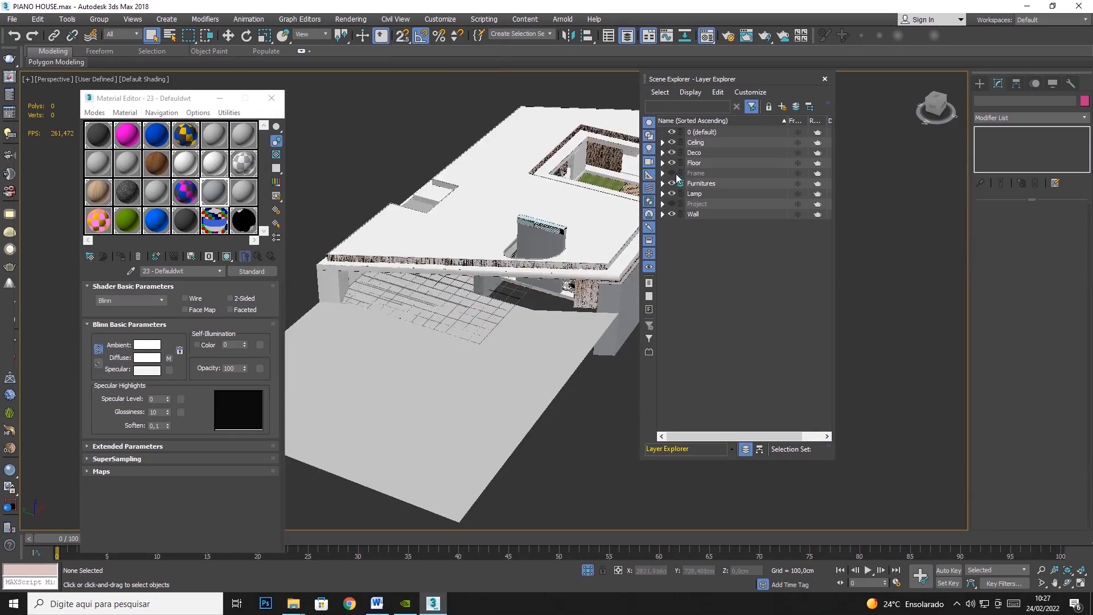
{"action": "left_click", "coordinate": [672, 143]}
{"action": "left_click", "coordinate": [671, 143]}
{"action": "left_click", "coordinate": [671, 142]}
Replace the UVW Map modifier on the Line001 perimeter wall with a new one using Box mapping
{"action": "middle_click_drag", "start_coordinate": [490, 234], "coordinate": [458, 242]}
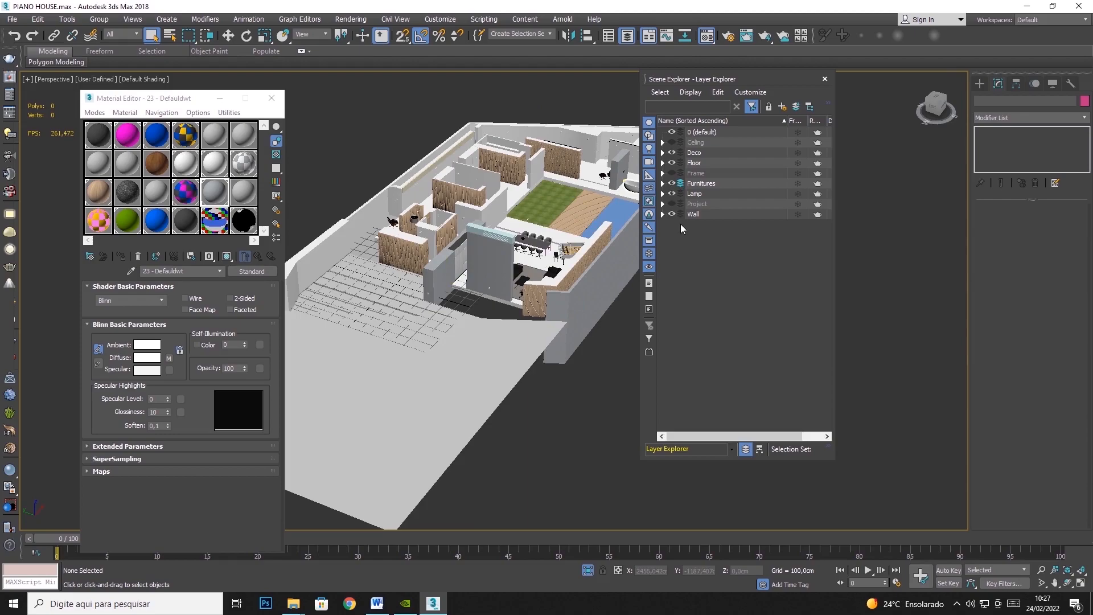
{"action": "scroll", "coordinate": [439, 258], "scroll_direction": "up", "scroll_amount": 2}
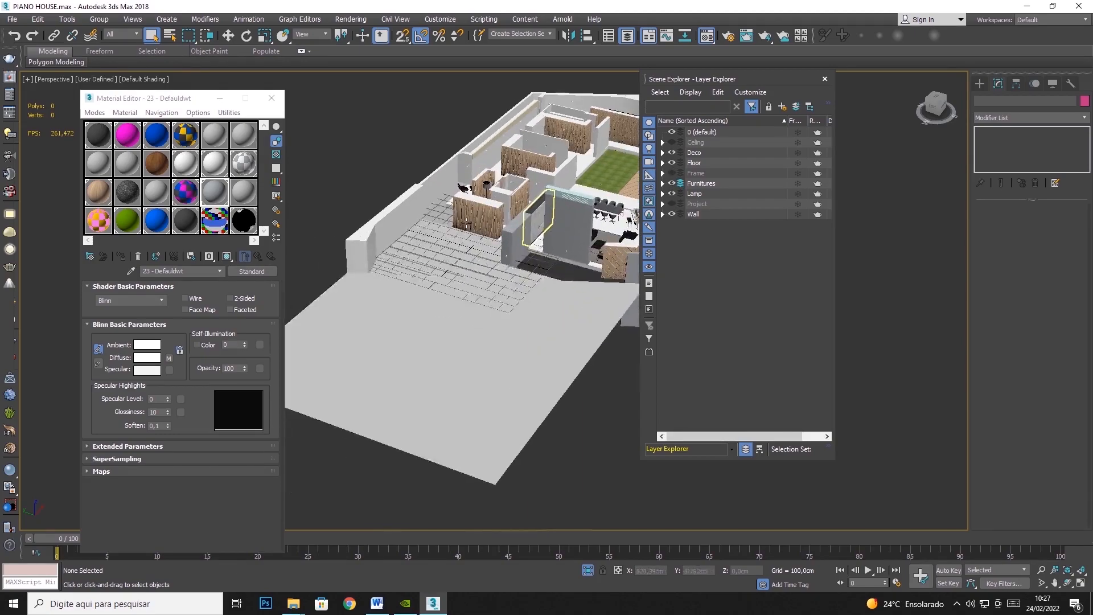
{"action": "left_click", "coordinate": [407, 230]}
{"action": "scroll", "coordinate": [433, 227], "scroll_direction": "down", "scroll_amount": 3}
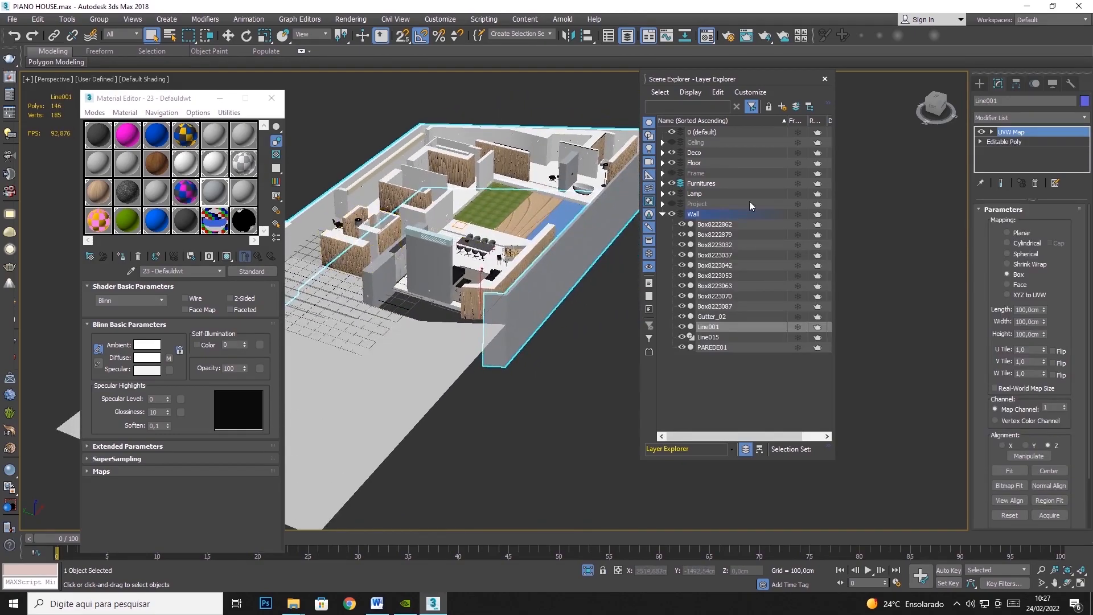
{"action": "left_click", "coordinate": [1003, 142]}
{"action": "left_click", "coordinate": [1030, 118]}
{"action": "scroll", "coordinate": [1075, 487], "scroll_direction": "down", "scroll_amount": 10}
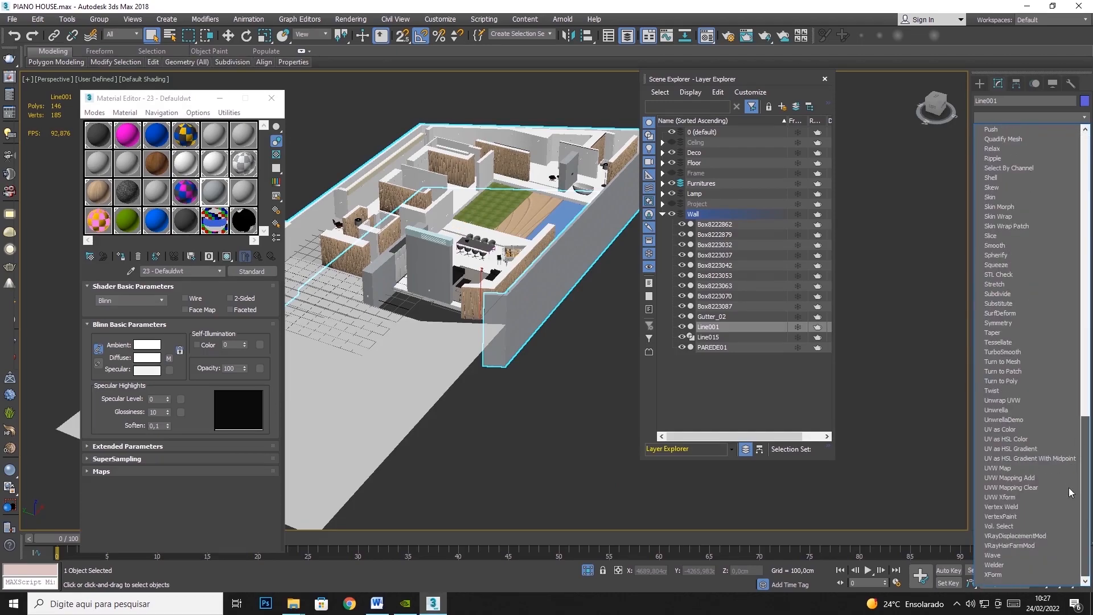
{"action": "left_click", "coordinate": [1009, 467]}
{"action": "left_click", "coordinate": [1011, 274]}
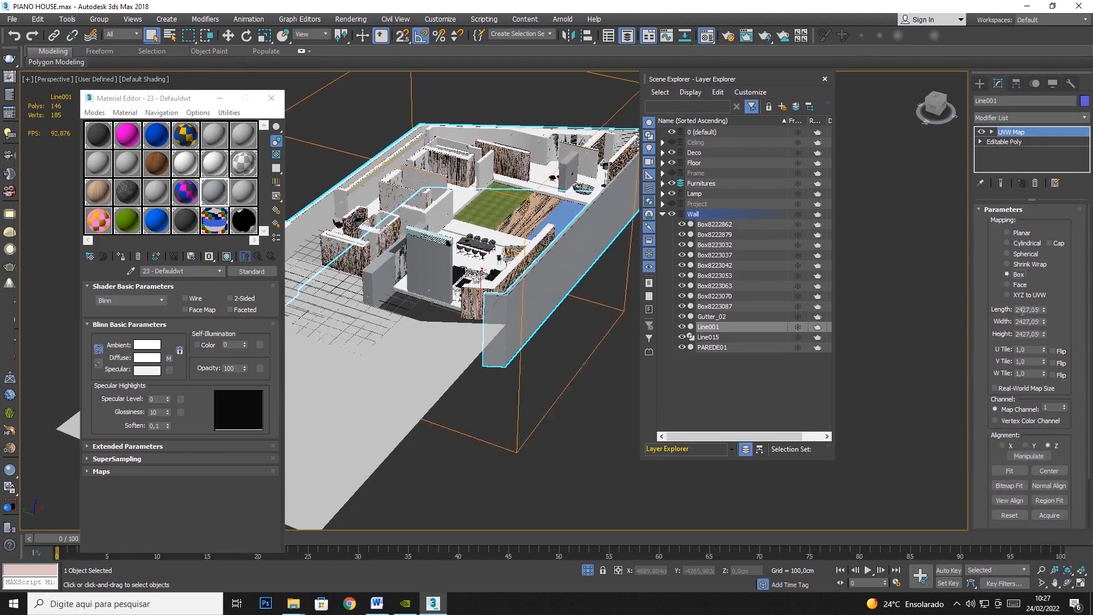
Set the length, width and height of the Line001 perimeter wall's UVW Map to 100 cm
{"action": "double_click", "coordinate": [1026, 309]}
{"action": "type", "text": "100"}
{"action": "key", "text": "Tab"}
{"action": "type", "text": "100"}
{"action": "key", "text": "Tab"}
{"action": "type", "text": "100"}
{"action": "key", "text": "Tab"}
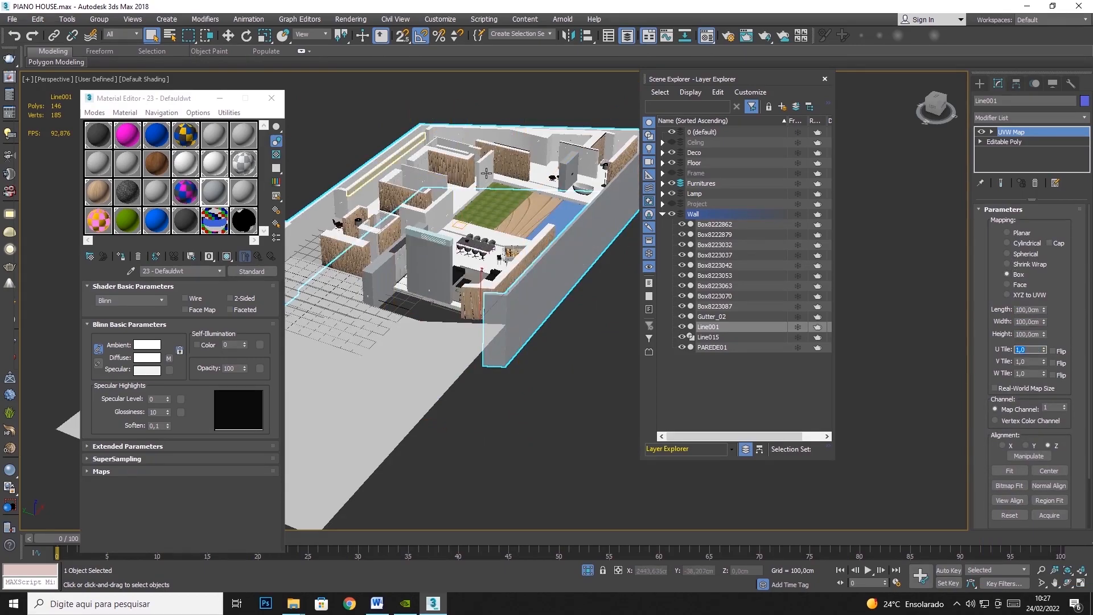
Hide the Line001 perimeter wall and select the PAREDE01 wall
{"action": "right_click", "coordinate": [313, 219]}
{"action": "left_click", "coordinate": [340, 180]}
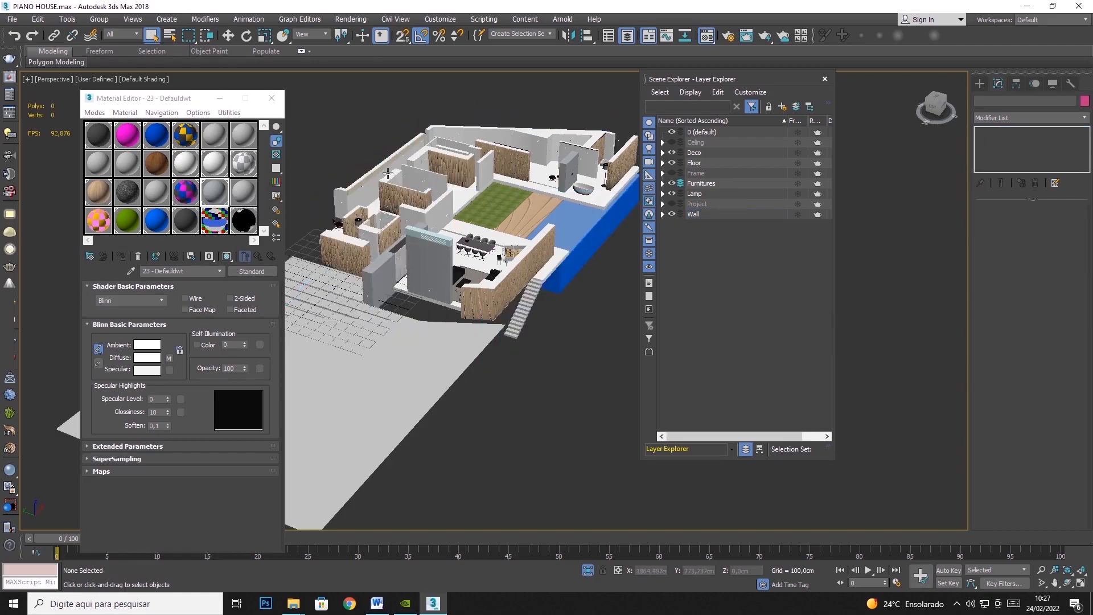
{"action": "middle_click_drag", "start_coordinate": [356, 196], "coordinate": [394, 197]}
{"action": "left_click", "coordinate": [396, 197]}
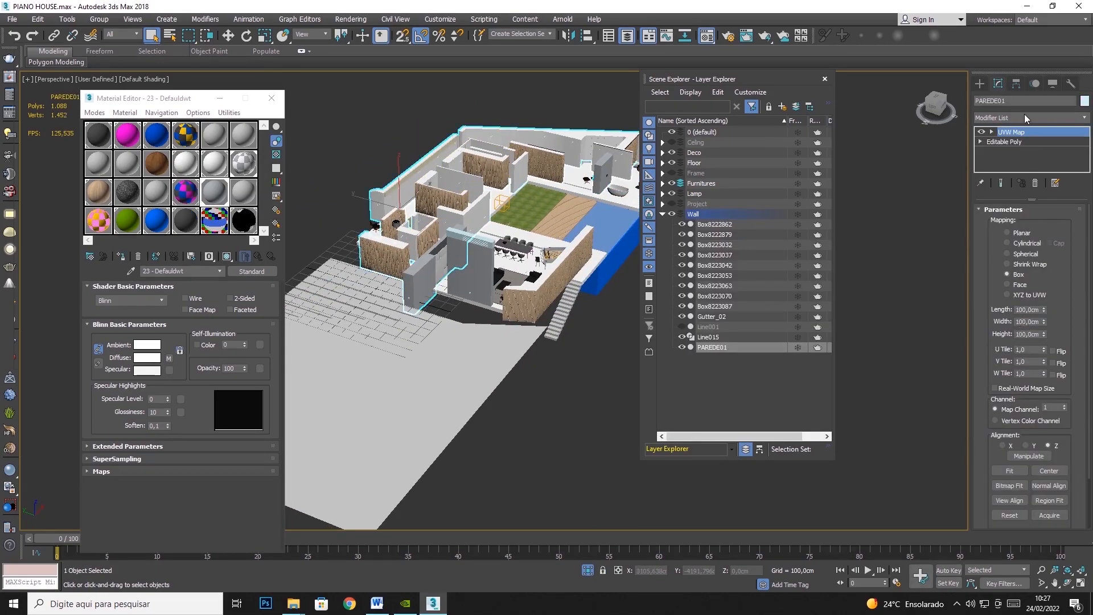
Replace the PAREDE01 wall's existing UVW Map modifier with a new UVW Map
{"action": "left_click", "coordinate": [1035, 183]}
{"action": "left_click", "coordinate": [1053, 118]}
{"action": "left_click_drag", "start_coordinate": [1085, 182], "coordinate": [1085, 471]}
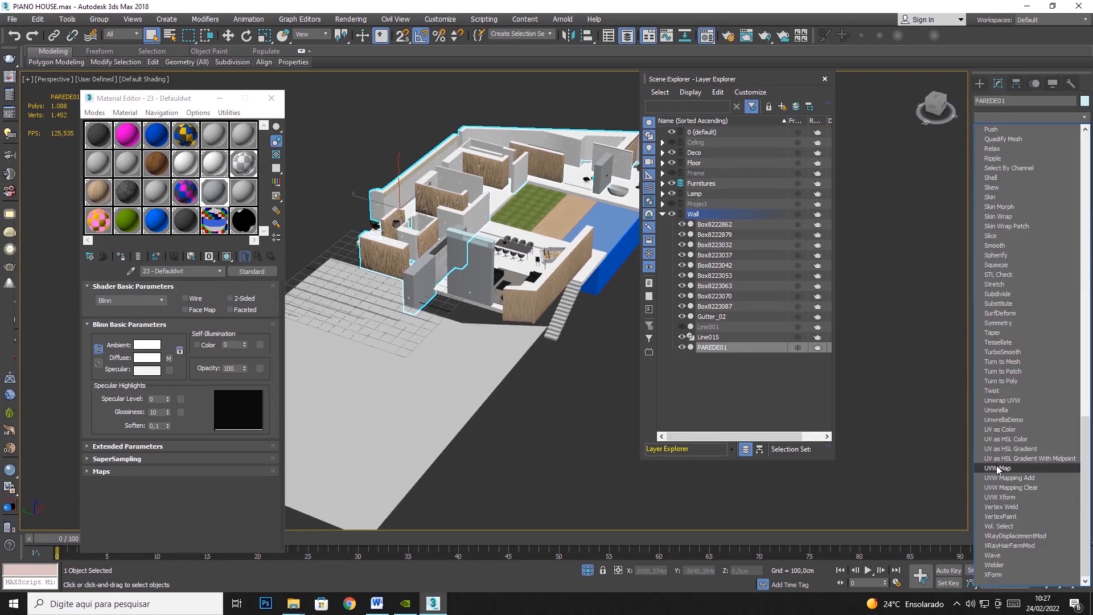
{"action": "left_click", "coordinate": [997, 468]}
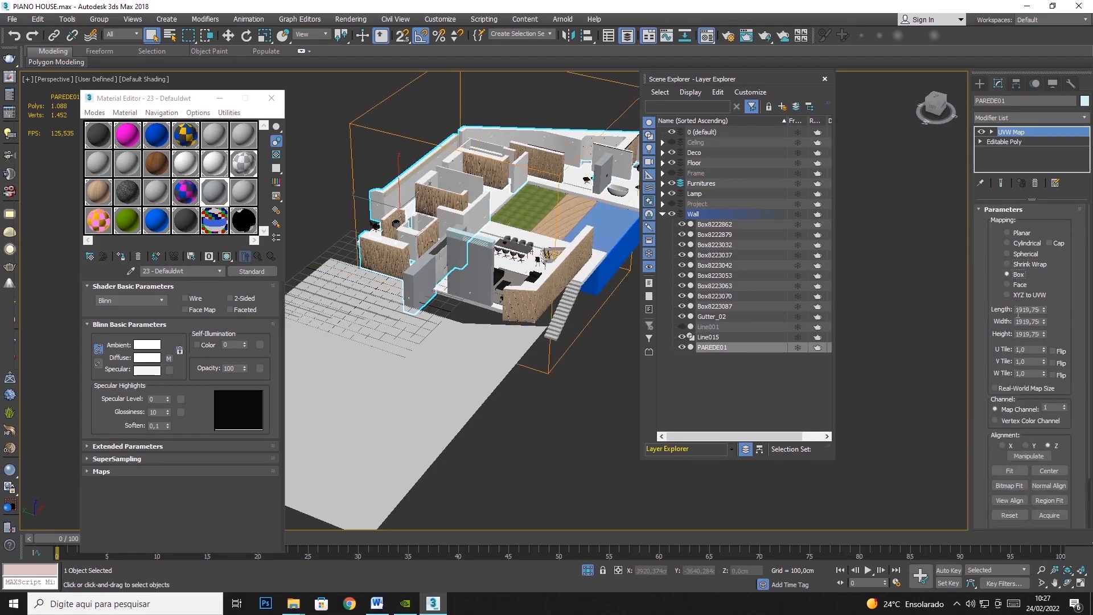
Set the length, width and height of the PAREDE01 wall's UVW Map to 100 cm
{"action": "double_click", "coordinate": [1016, 312]}
{"action": "type", "text": "1"}
{"action": "key", "text": "Tab"}
{"action": "type", "text": "1"}
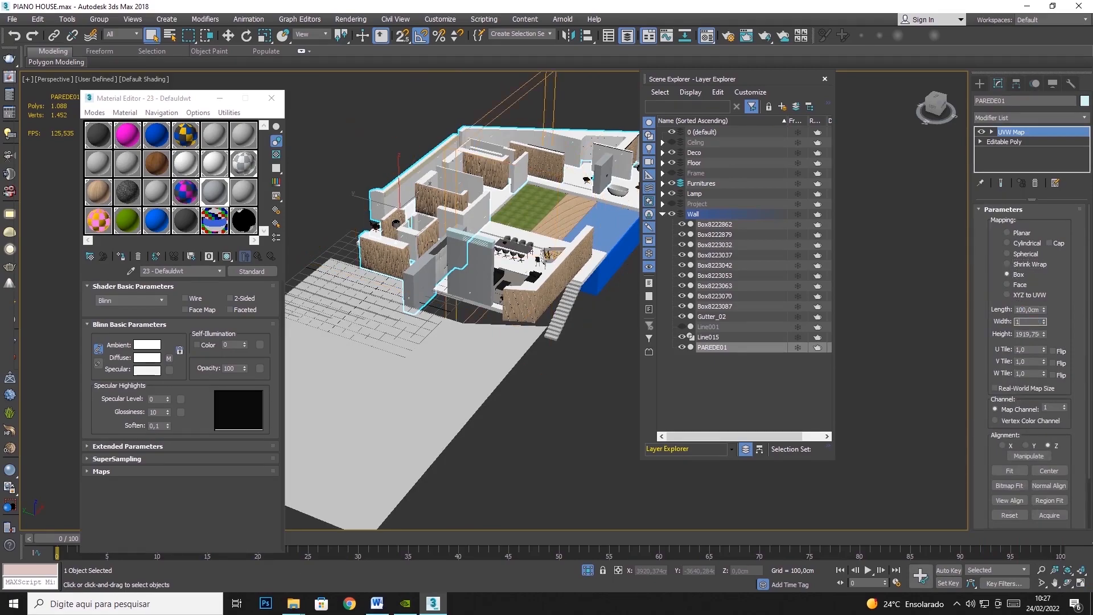
{"action": "type", "text": "00"}
{"action": "key", "text": "Tab"}
{"action": "type", "text": "100"}
{"action": "key", "text": "Return"}
Hide the PAREDE01 wall and select the long thin wall strip Box8223087
{"action": "right_click", "coordinate": [382, 201]}
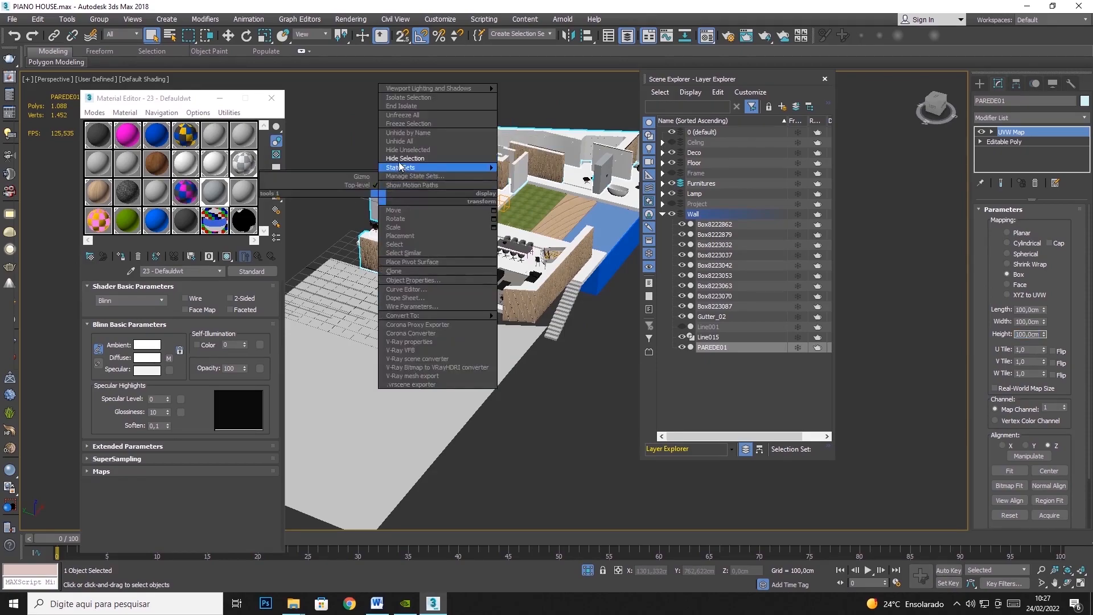
{"action": "left_click", "coordinate": [396, 158]}
{"action": "scroll", "coordinate": [385, 193], "scroll_direction": "up", "scroll_amount": 5}
{"action": "left_click", "coordinate": [396, 200]}
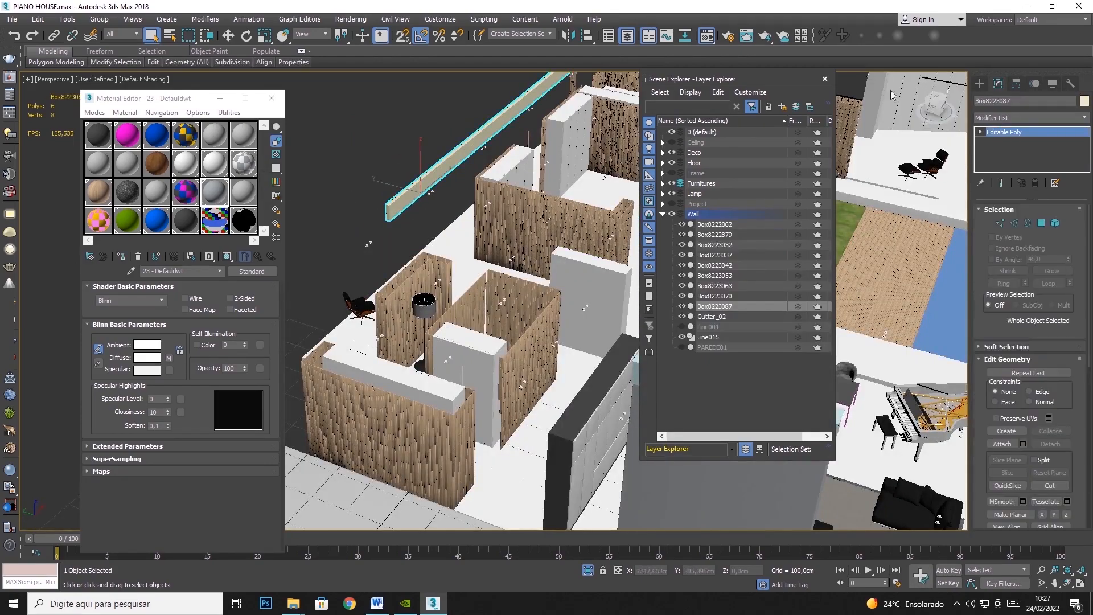
Add a UVW Map modifier with Box mapping to the Box8223087 wall strip
{"action": "left_click", "coordinate": [1057, 118]}
{"action": "scroll", "coordinate": [1025, 456], "scroll_direction": "down", "scroll_amount": 10}
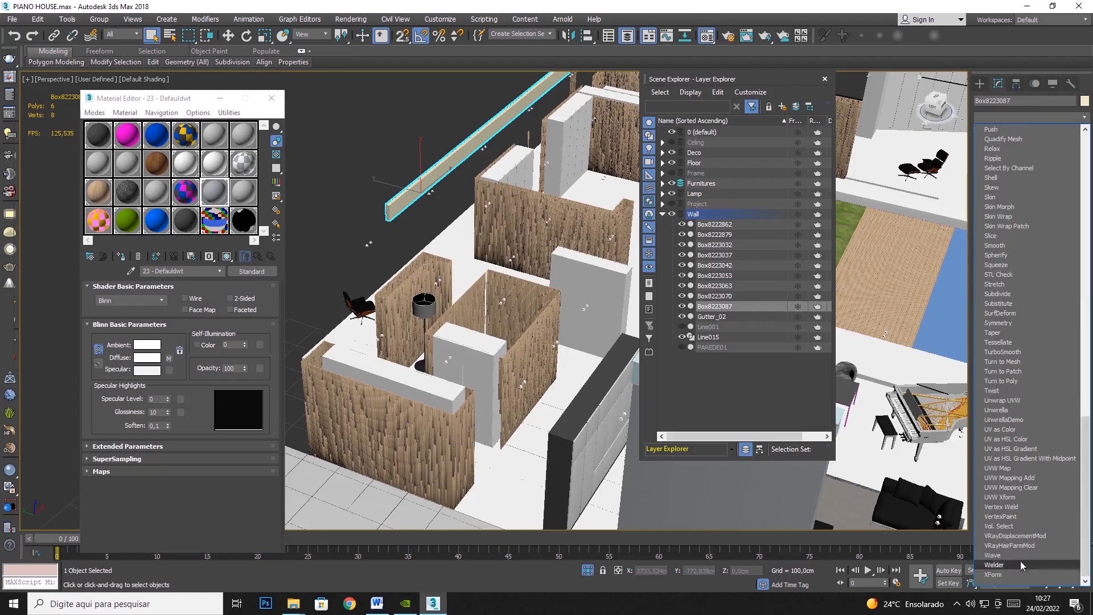
{"action": "left_click", "coordinate": [432, 149]}
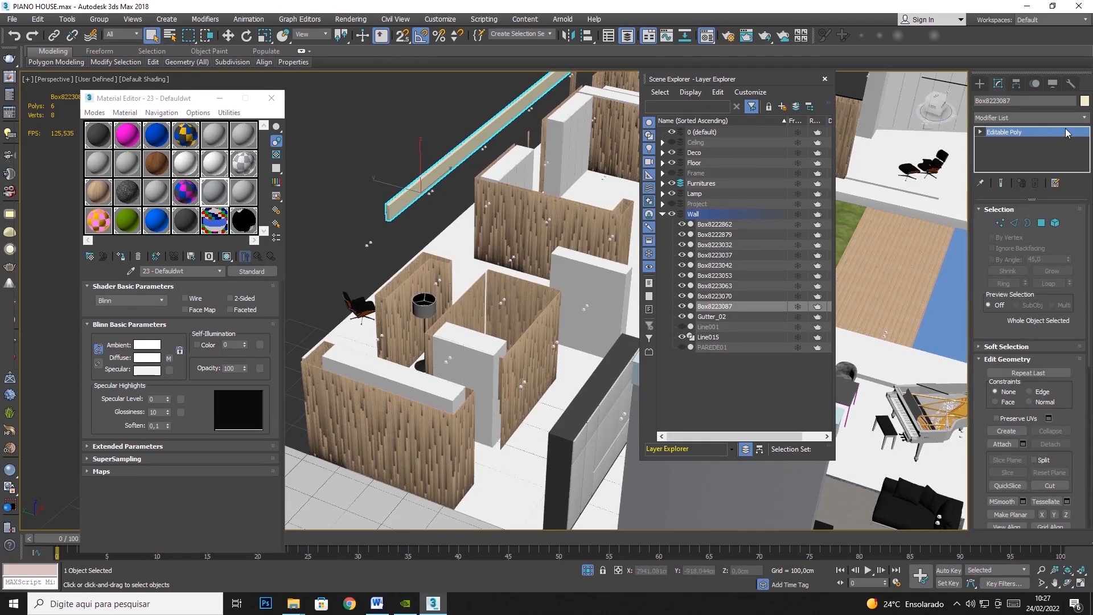
{"action": "left_click", "coordinate": [1084, 118]}
{"action": "scroll", "coordinate": [1055, 502], "scroll_direction": "down", "scroll_amount": 10}
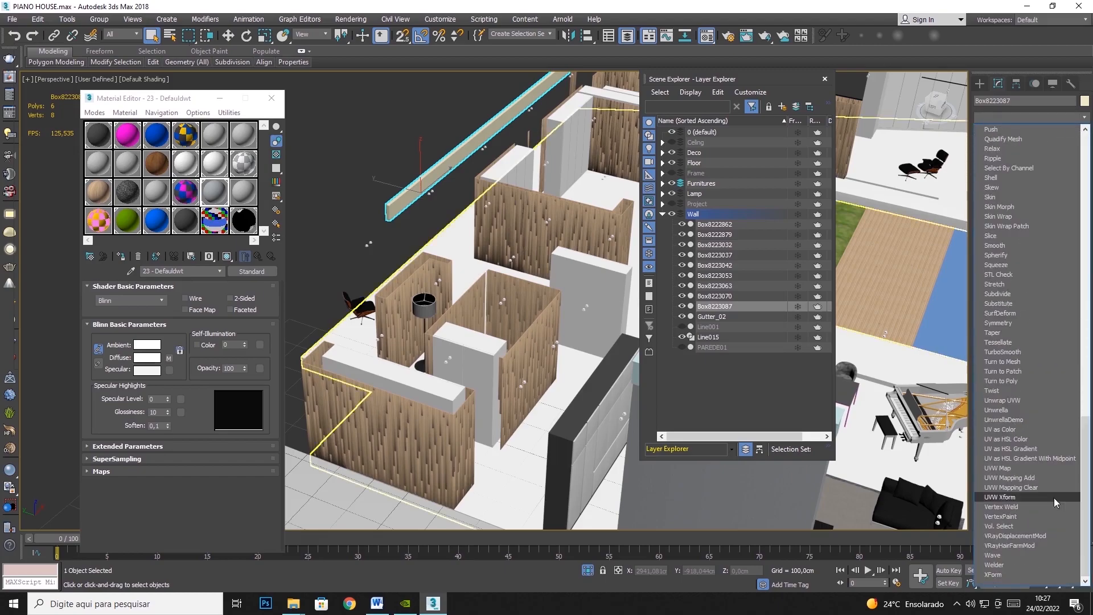
{"action": "left_click", "coordinate": [997, 467]}
{"action": "left_click", "coordinate": [1030, 265]}
{"action": "left_click", "coordinate": [1018, 275]}
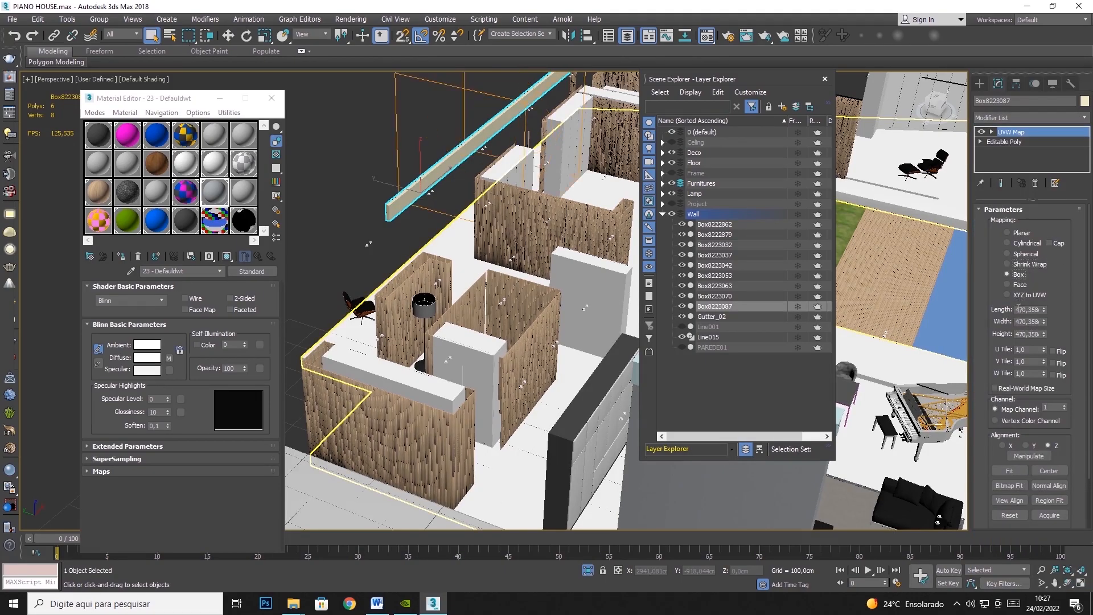
Set the length, width and height of the Box8223087 strip's UVW Map to 100 cm
{"action": "double_click", "coordinate": [1018, 310]}
{"action": "type", "text": "100"}
{"action": "key", "text": "Tab"}
{"action": "type", "text": "100"}
{"action": "key", "text": "Tab"}
{"action": "type", "text": "100"}
{"action": "key", "text": "Tab"}
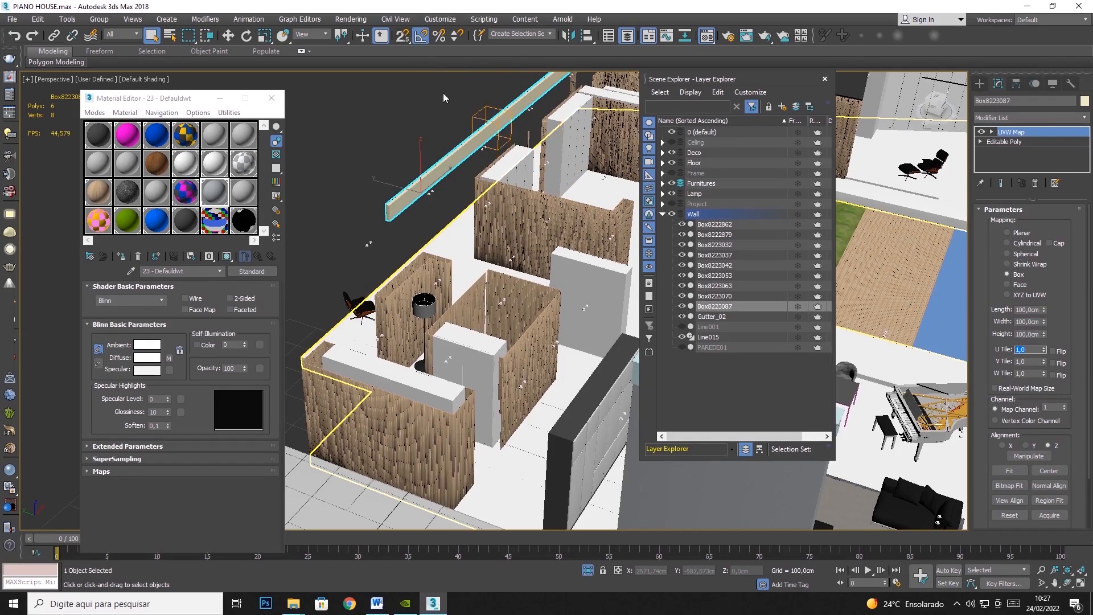
Hide the Box8223087 wall strip and select the white Box8222869 block against the slatted wood wall
{"action": "right_click", "coordinate": [483, 139]}
{"action": "left_click", "coordinate": [513, 107]}
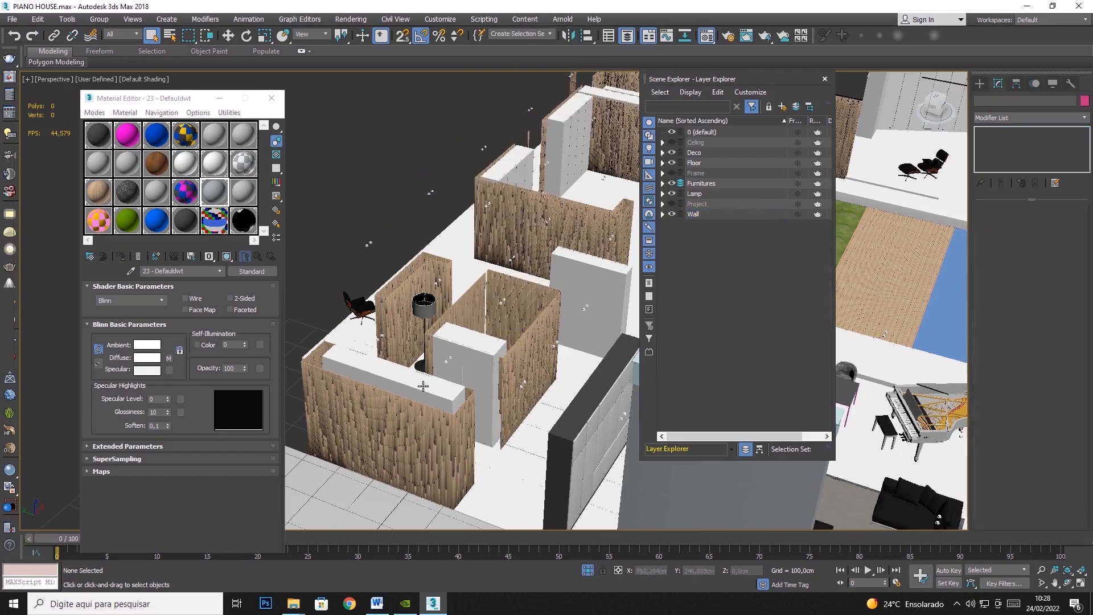
{"action": "left_click", "coordinate": [424, 389]}
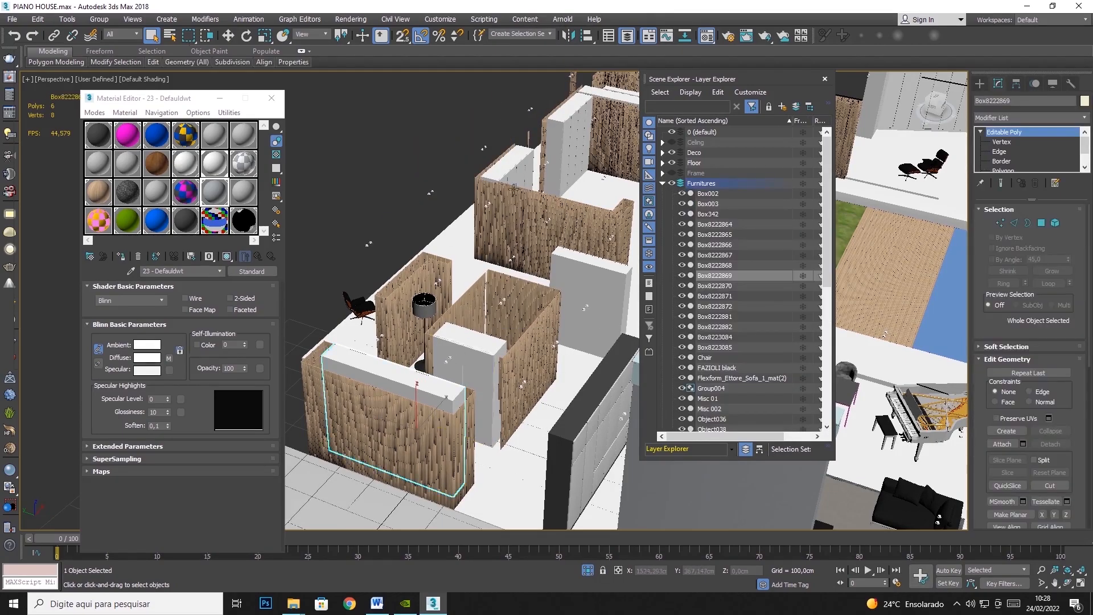
Select the slatted wood wall Box8223037 beside the lawn and examine its texture up close
{"action": "middle_click_drag", "start_coordinate": [576, 117], "coordinate": [427, 209], "text": "alt"}
{"action": "middle_click_drag", "start_coordinate": [546, 176], "coordinate": [519, 209]}
{"action": "scroll", "coordinate": [576, 159], "scroll_direction": "up", "scroll_amount": 3}
{"action": "middle_click_drag", "start_coordinate": [432, 165], "coordinate": [487, 136]}
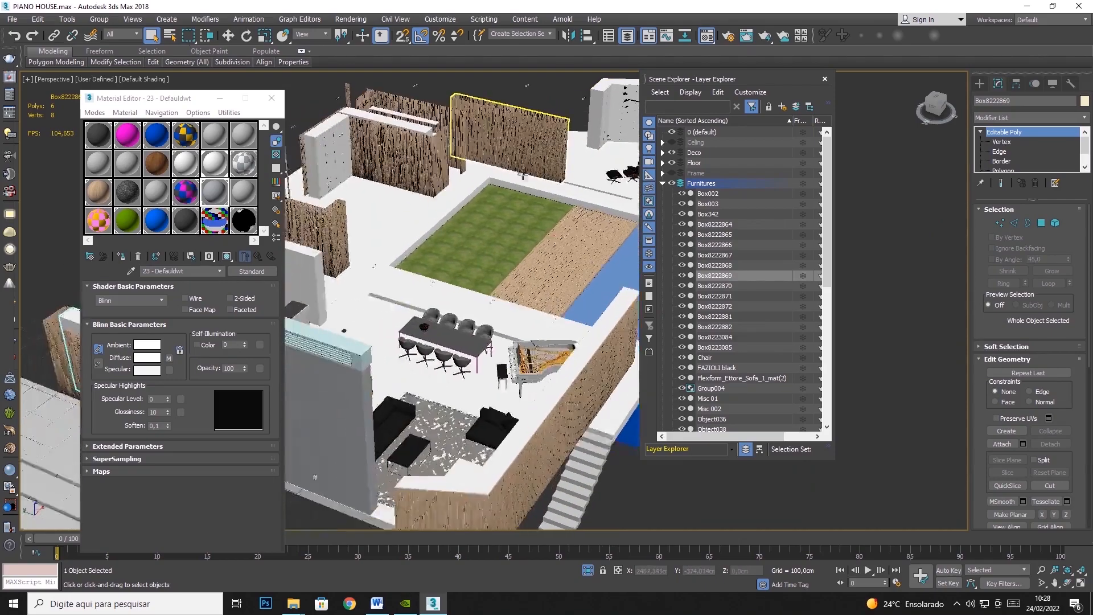
{"action": "left_click", "coordinate": [479, 136]}
{"action": "scroll", "coordinate": [479, 135], "scroll_direction": "up", "scroll_amount": 8}
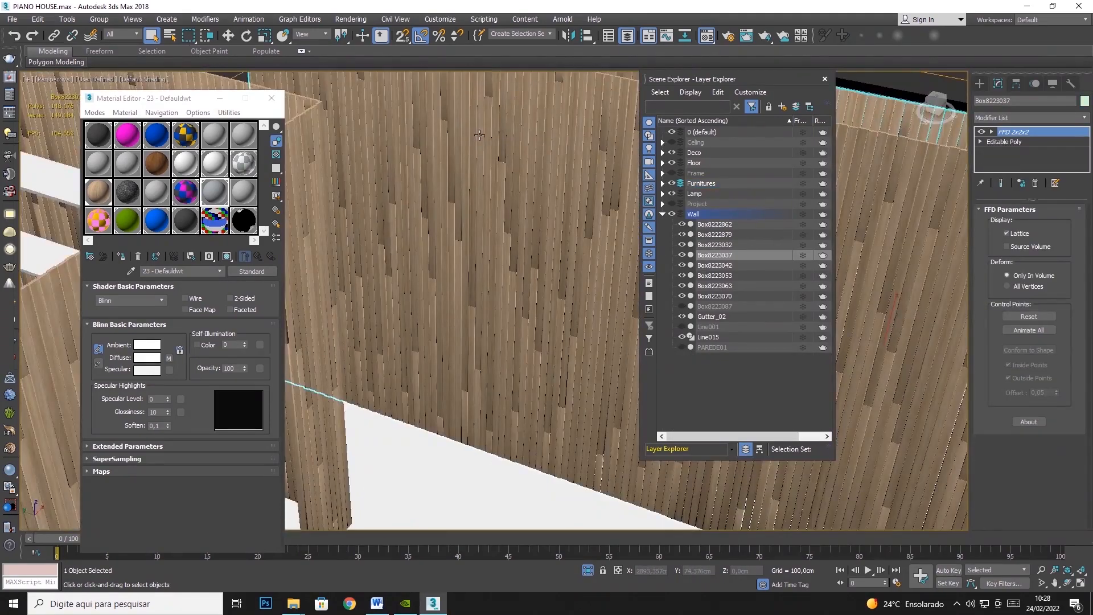
Select the slatted wood cladding Box8223070 around the entrance-side walls and examine its wood texture on the plank faces and edges
{"action": "scroll", "coordinate": [480, 135], "scroll_direction": "down", "scroll_amount": 5}
{"action": "middle_click_drag", "start_coordinate": [370, 248], "coordinate": [441, 218]}
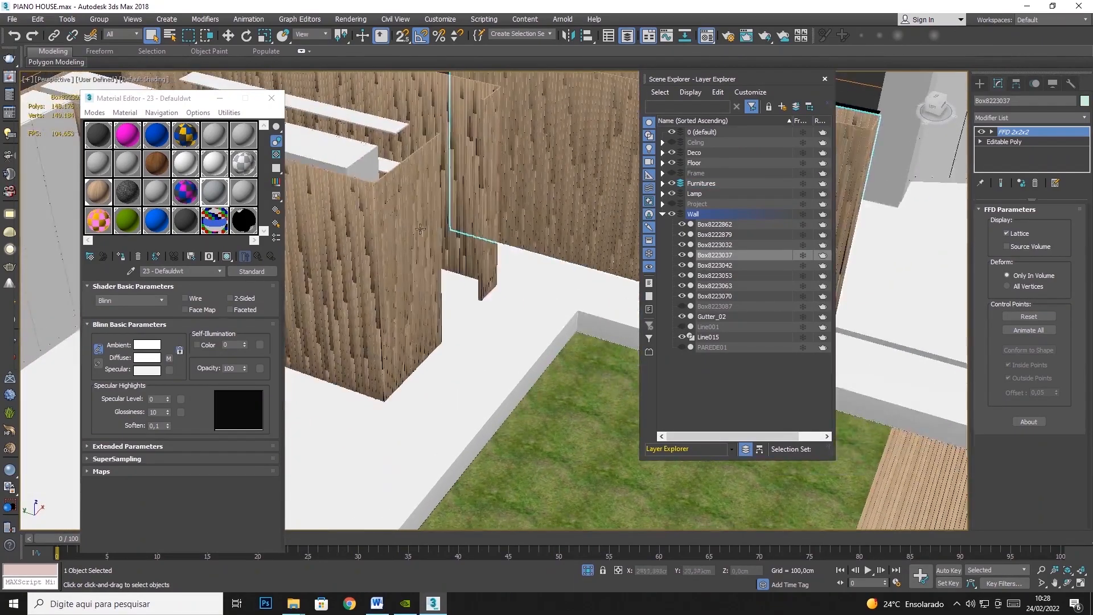
{"action": "left_click", "coordinate": [382, 251]}
{"action": "scroll", "coordinate": [420, 261], "scroll_direction": "down", "scroll_amount": 5}
{"action": "middle_click_drag", "start_coordinate": [440, 255], "coordinate": [627, 131]}
{"action": "left_click", "coordinate": [481, 264]}
{"action": "scroll", "coordinate": [481, 264], "scroll_direction": "up", "scroll_amount": 8}
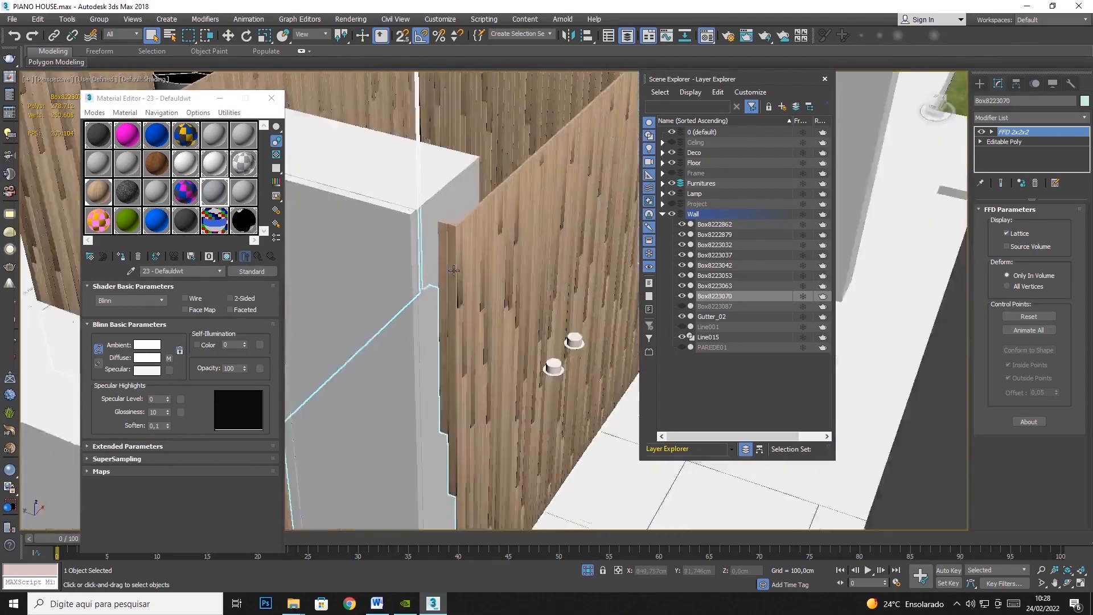
{"action": "scroll", "coordinate": [447, 139], "scroll_direction": "up", "scroll_amount": 3}
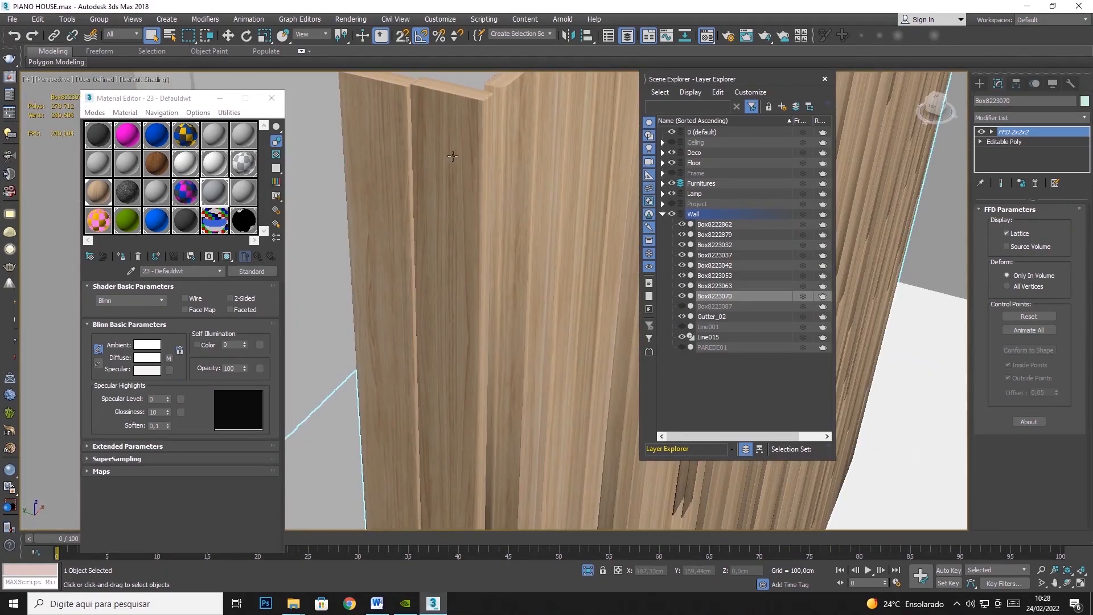
{"action": "scroll", "coordinate": [456, 157], "scroll_direction": "up", "scroll_amount": 4}
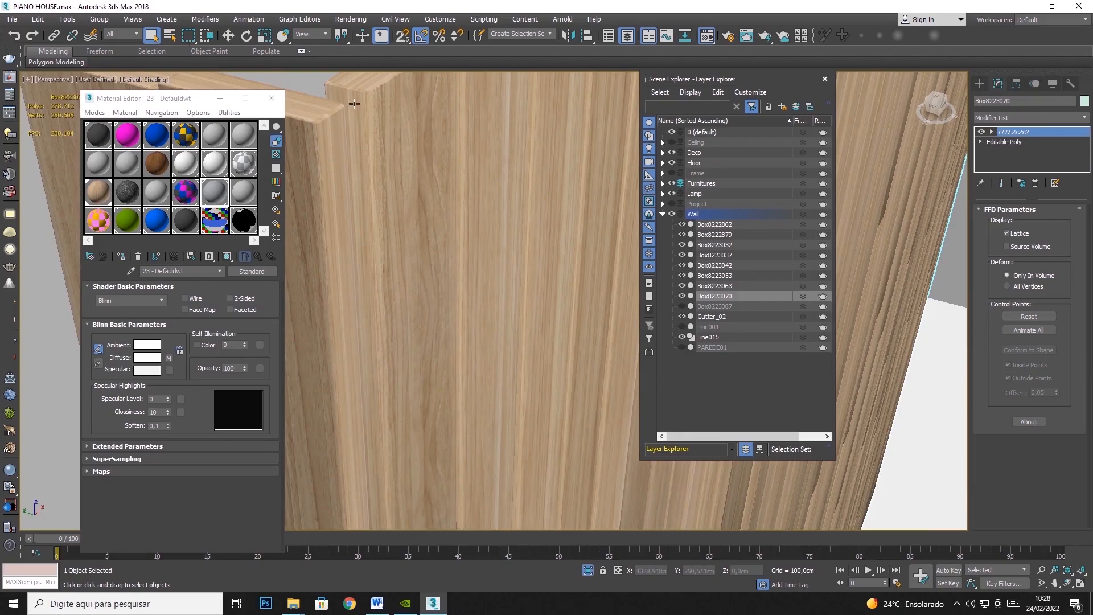
{"action": "scroll", "coordinate": [376, 180], "scroll_direction": "down", "scroll_amount": 2}
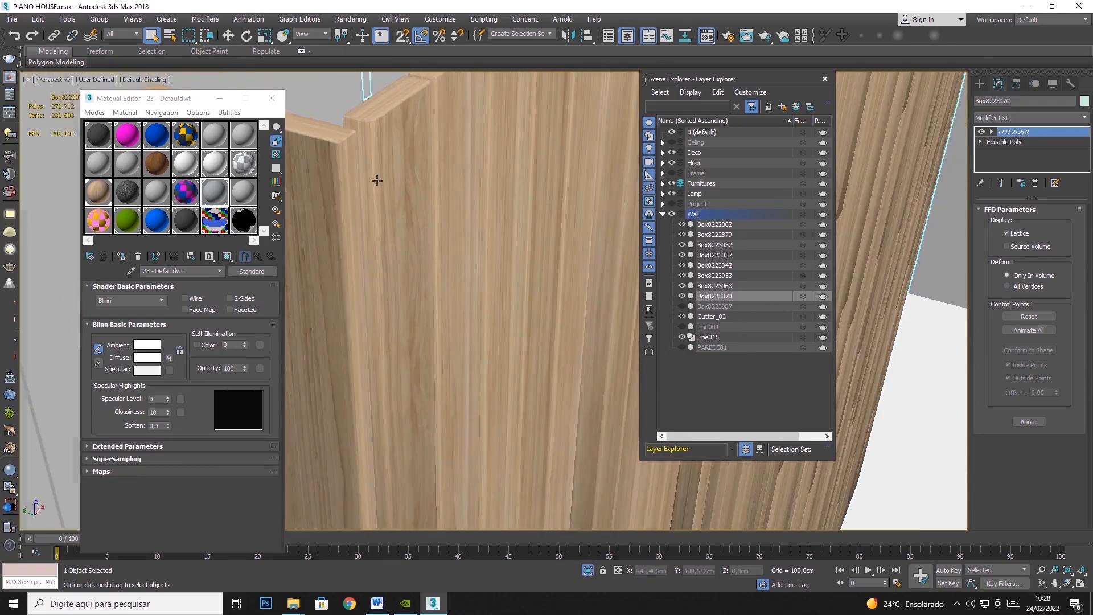
{"action": "scroll", "coordinate": [377, 181], "scroll_direction": "down", "scroll_amount": 8}
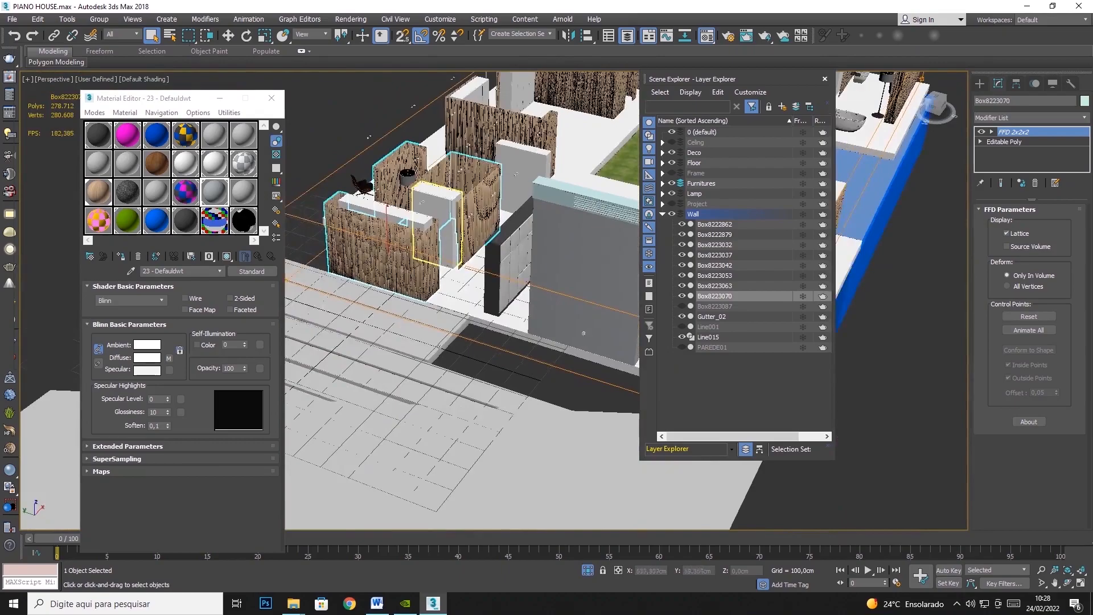
Hide the slatted wood cladding Box8223070 and the slatted wall behind it near the lawn
{"action": "right_click", "coordinate": [379, 235]}
{"action": "left_click", "coordinate": [402, 198]}
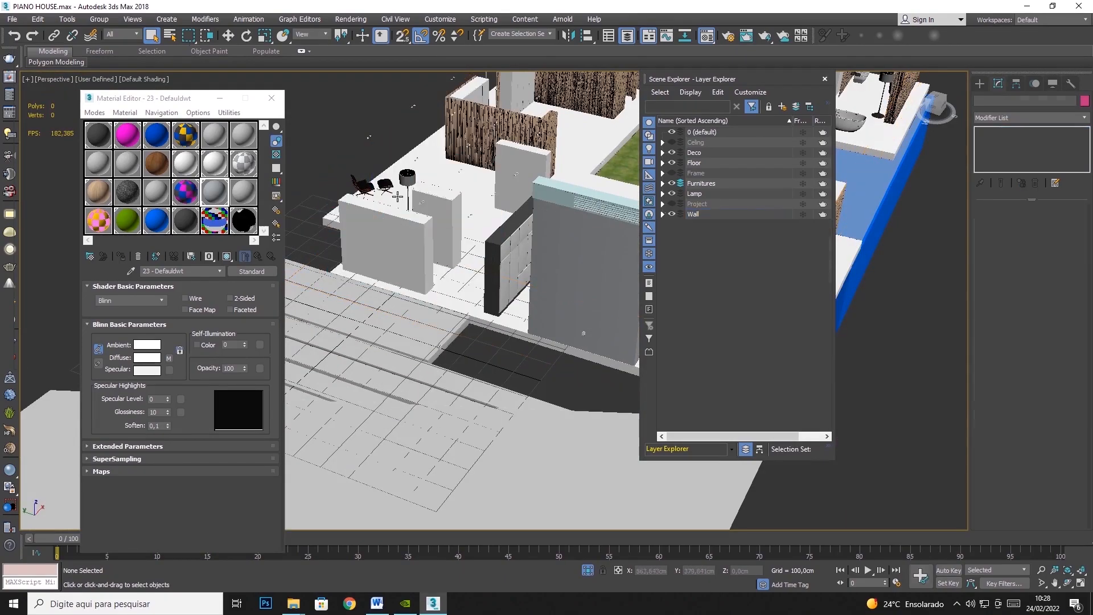
{"action": "left_click", "coordinate": [487, 128]}
{"action": "right_click", "coordinate": [487, 129]}
{"action": "left_click", "coordinate": [510, 91]}
Hide the slatted wood wall on the far side of the lawn
{"action": "middle_click_drag", "start_coordinate": [512, 97], "coordinate": [320, 312]}
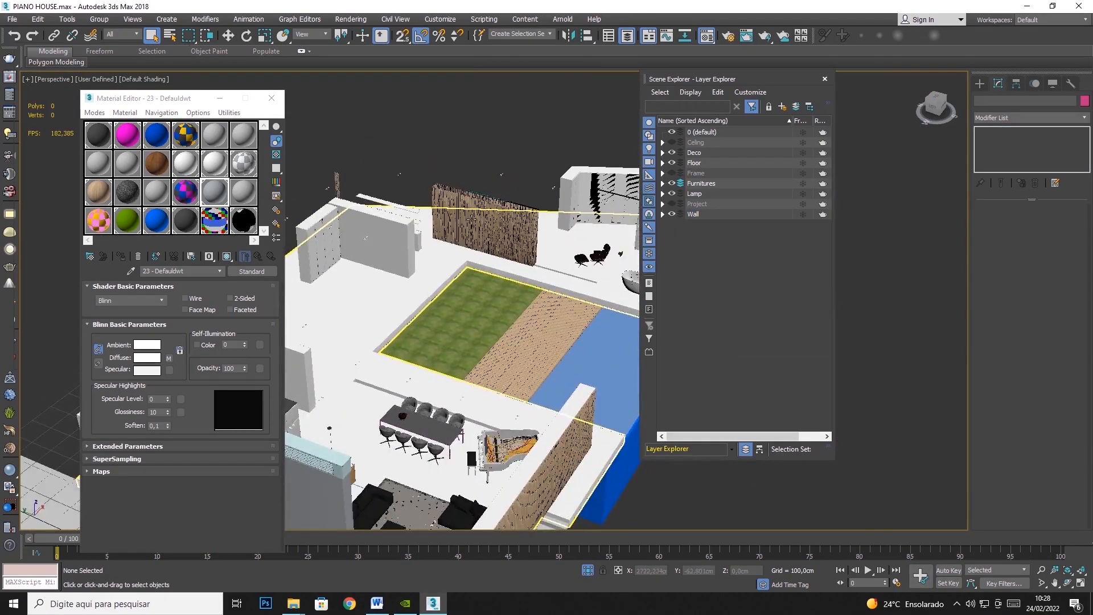
{"action": "left_click", "coordinate": [468, 216]}
{"action": "right_click", "coordinate": [469, 216]}
{"action": "left_click", "coordinate": [496, 177]}
Hide the slatted wood wall above the outdoor stairs and the slatted wall Box8223042 beside the bathtub
{"action": "middle_click_drag", "start_coordinate": [529, 230], "coordinate": [403, 103]}
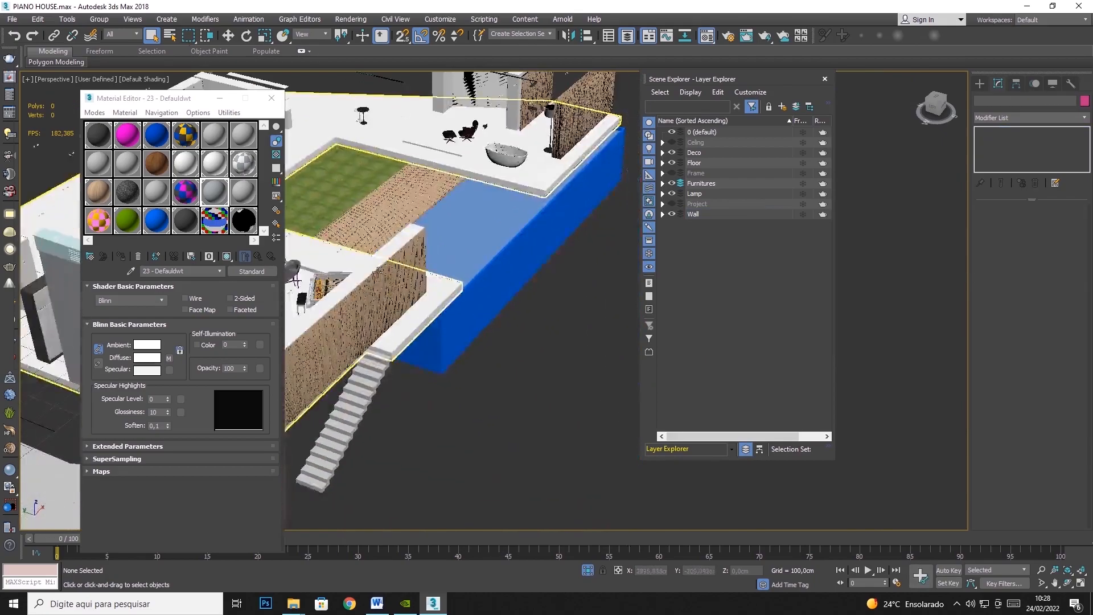
{"action": "left_click", "coordinate": [374, 297]}
{"action": "right_click", "coordinate": [374, 297]}
{"action": "left_click", "coordinate": [397, 259]}
{"action": "left_click", "coordinate": [573, 118]}
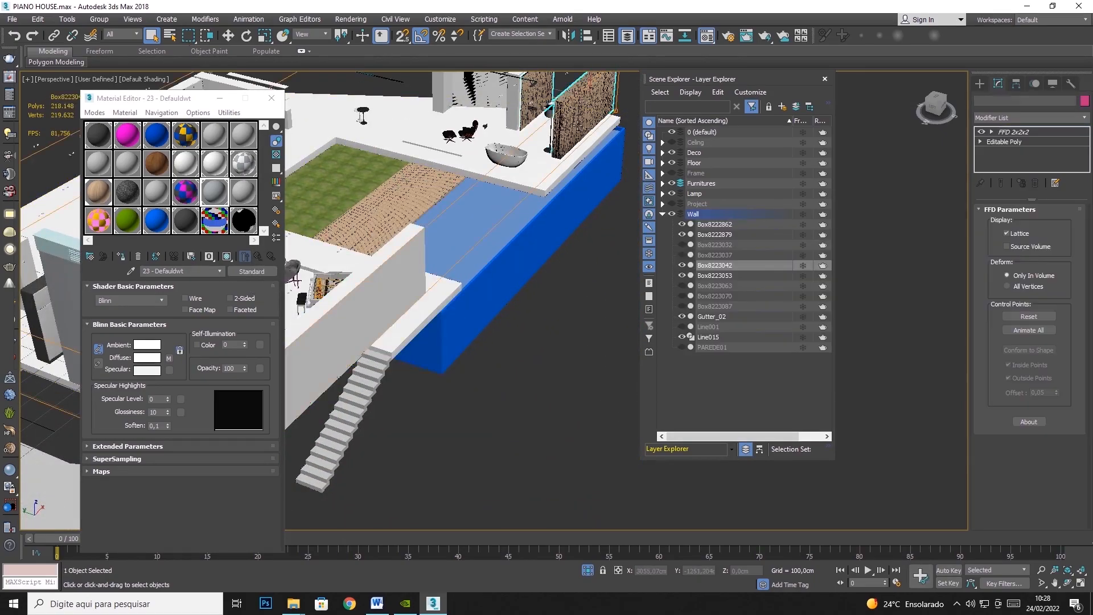
{"action": "right_click", "coordinate": [573, 118]}
{"action": "mouse_move", "coordinate": [610, 94]}
Toggle the Wall layer's visibility off and on to check which remaining walls belong to it
{"action": "middle_click_drag", "start_coordinate": [522, 147], "coordinate": [740, 198]}
{"action": "left_click", "coordinate": [671, 214]}
{"action": "left_click", "coordinate": [672, 214]}
{"action": "left_click", "coordinate": [672, 214]}
{"action": "left_click", "coordinate": [672, 214]}
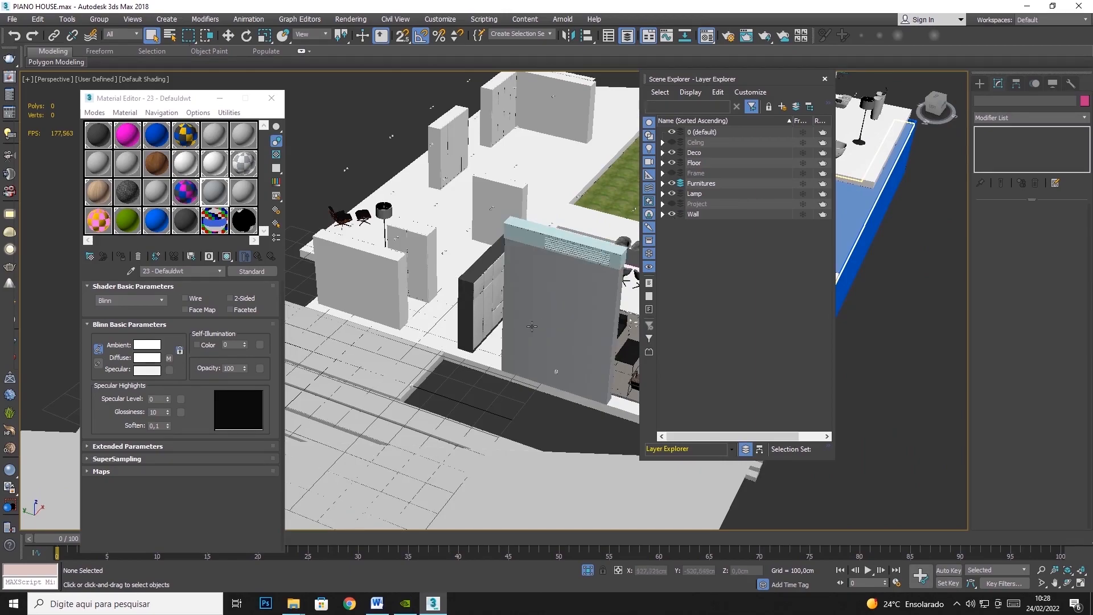
Select the gutter above the grey wall and rename the chosen sample material to 23 - Defauladwdwt
{"action": "left_click", "coordinate": [532, 327]}
{"action": "key", "text": "z"}
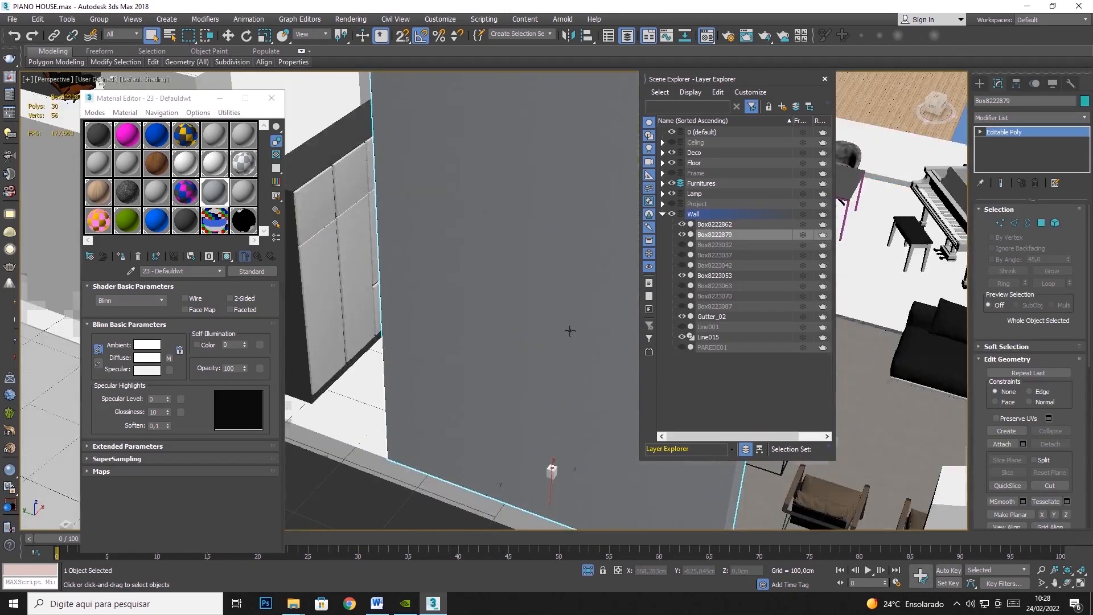
{"action": "scroll", "coordinate": [569, 330], "scroll_direction": "down", "scroll_amount": 5}
{"action": "left_click", "coordinate": [541, 186]}
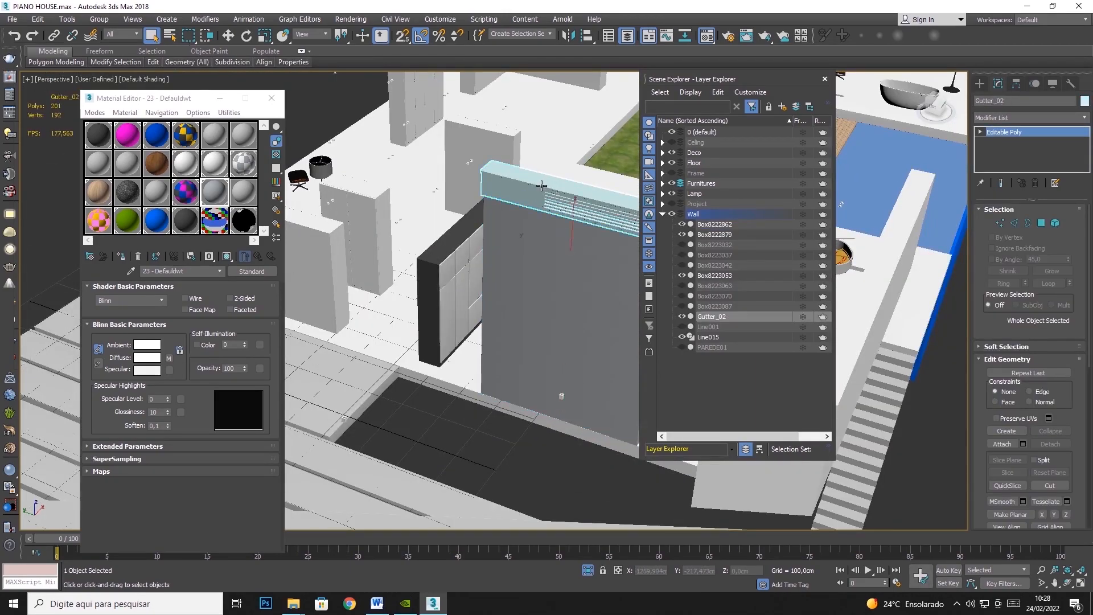
{"action": "left_click", "coordinate": [244, 192]}
{"action": "left_click", "coordinate": [180, 271]}
{"action": "type", "text": "adw"}
Clear the material's diffuse map and set its diffuse color to dark grey
{"action": "right_click", "coordinate": [169, 358]}
{"action": "left_click", "coordinate": [191, 362]}
{"action": "left_click", "coordinate": [157, 359]}
{"action": "left_click_drag", "start_coordinate": [337, 161], "coordinate": [350, 93]}
{"action": "left_click", "coordinate": [422, 173]}
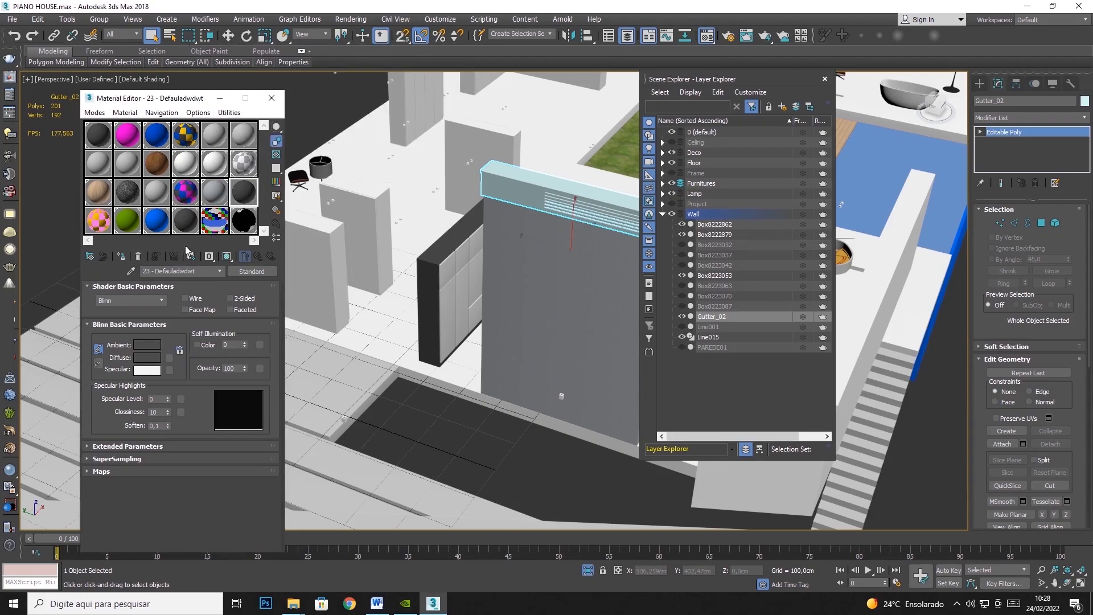
Assign the dark grey material to the gutter and add a UVW Map modifier to it
{"action": "left_click", "coordinate": [122, 258]}
{"action": "left_click", "coordinate": [1041, 117]}
{"action": "left_click_drag", "start_coordinate": [1086, 155], "coordinate": [1087, 466]}
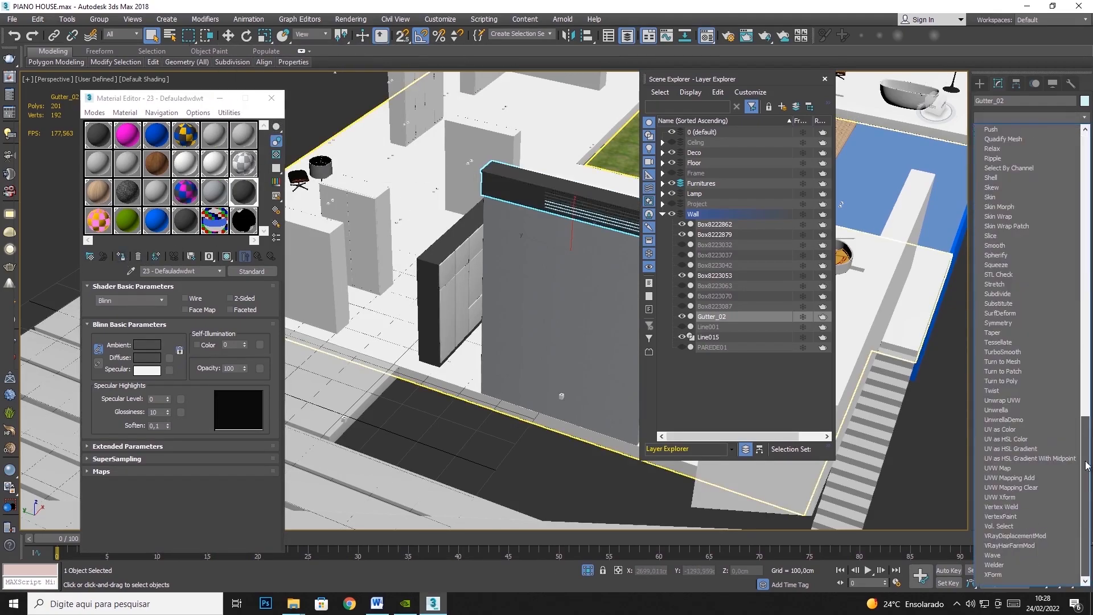
{"action": "left_click", "coordinate": [997, 468]}
Set the gutter's UVW mapping to Box with length, width and height of 100 cm
{"action": "left_click", "coordinate": [1022, 256]}
{"action": "left_click", "coordinate": [1020, 275]}
{"action": "type", "text": "100"}
{"action": "key", "text": "Tab"}
{"action": "type", "text": "100"}
{"action": "key", "text": "Tab"}
{"action": "type", "text": "100"}
{"action": "key", "text": "Tab"}
Hide the Wall layer
{"action": "left_click", "coordinate": [594, 272], "text": "ctrl"}
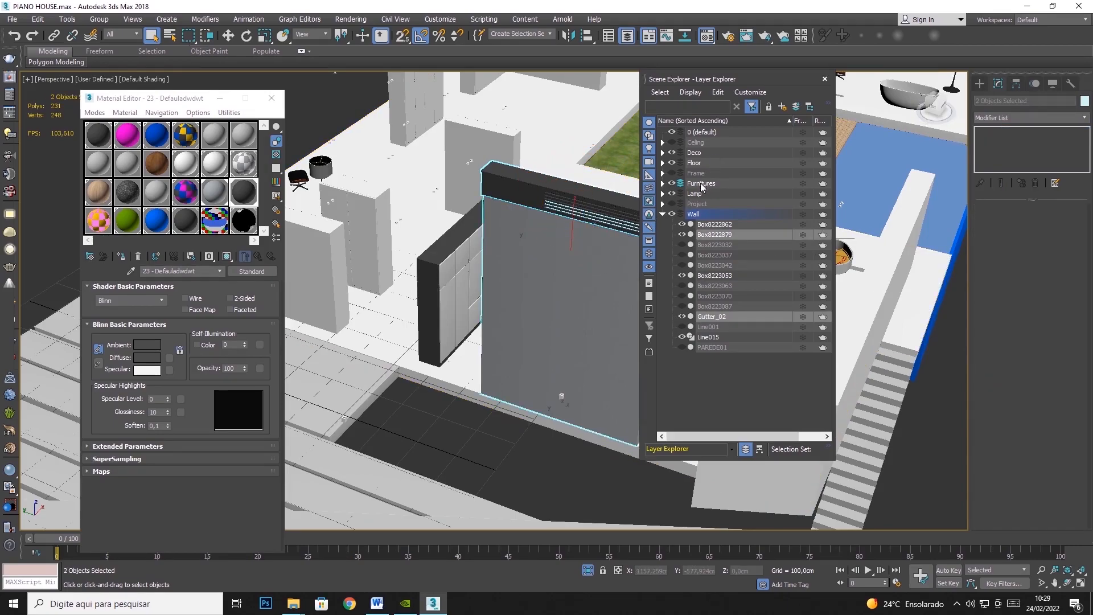
{"action": "left_click", "coordinate": [672, 215]}
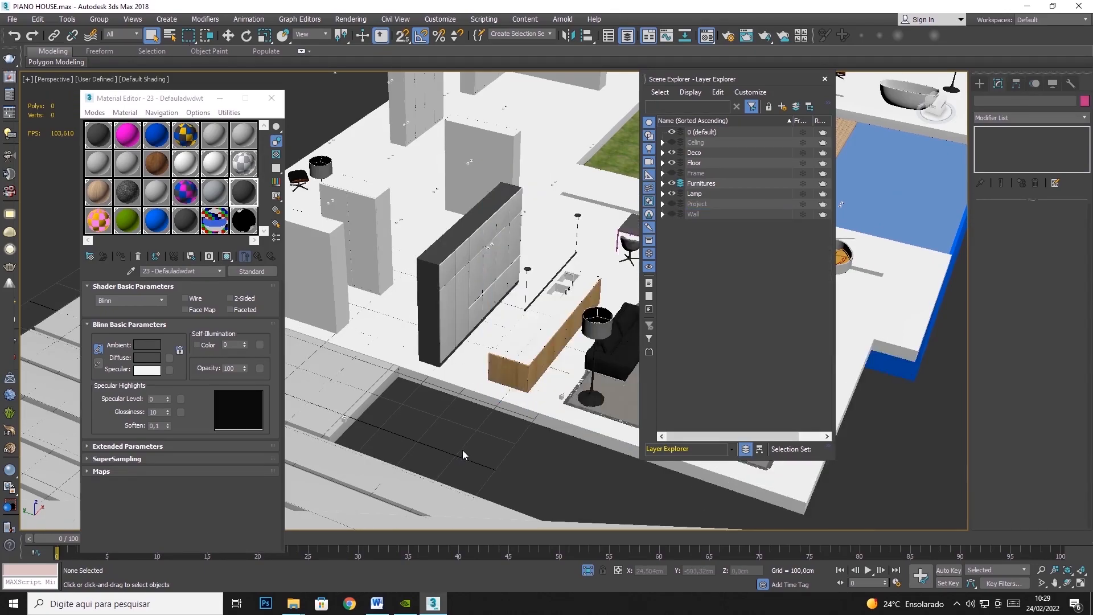
{"action": "scroll", "coordinate": [463, 450], "scroll_direction": "down", "scroll_amount": 5}
{"action": "middle_click_drag", "start_coordinate": [595, 368], "coordinate": [524, 322]}
{"action": "scroll", "coordinate": [525, 322], "scroll_direction": "up", "scroll_amount": 3}
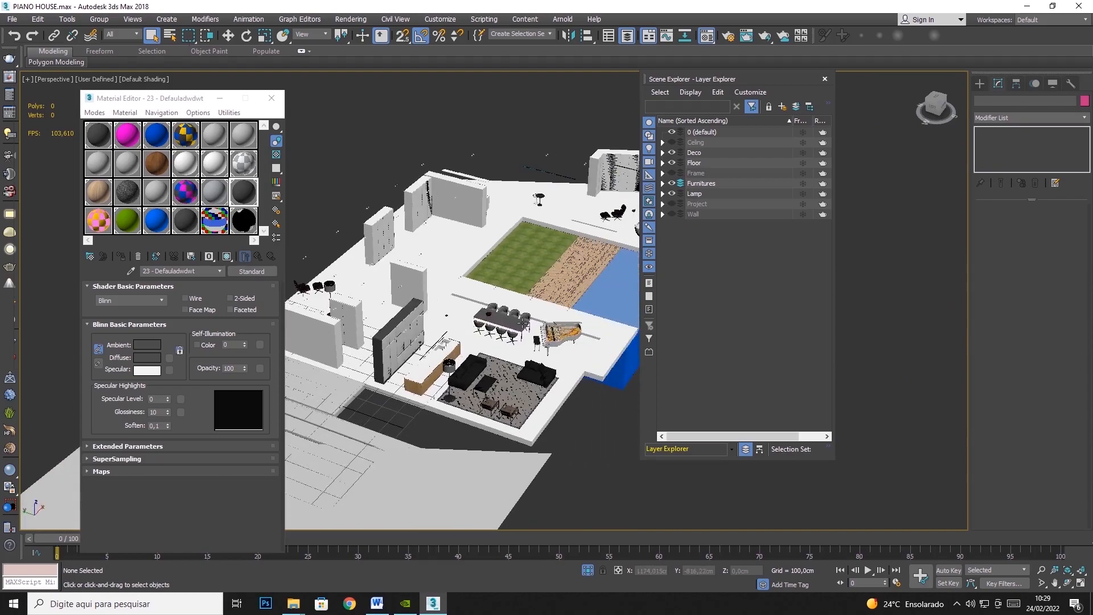
{"action": "scroll", "coordinate": [489, 251], "scroll_direction": "up", "scroll_amount": 3}
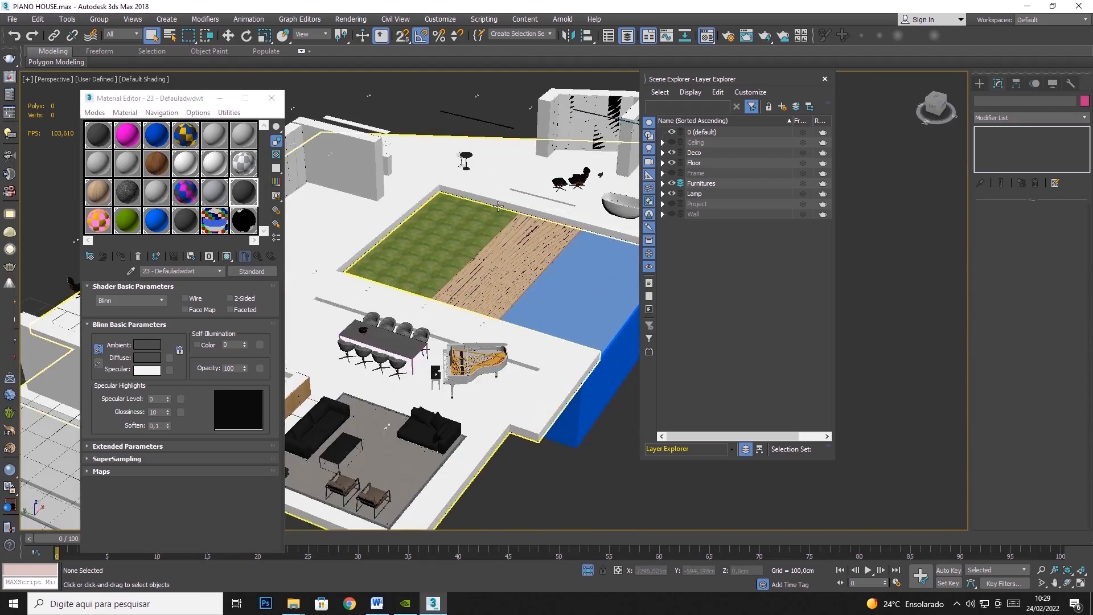
Hide the grass area, the wooden deck and the white floor slab around the pool
{"action": "left_click", "coordinate": [419, 231]}
{"action": "right_click", "coordinate": [419, 231]}
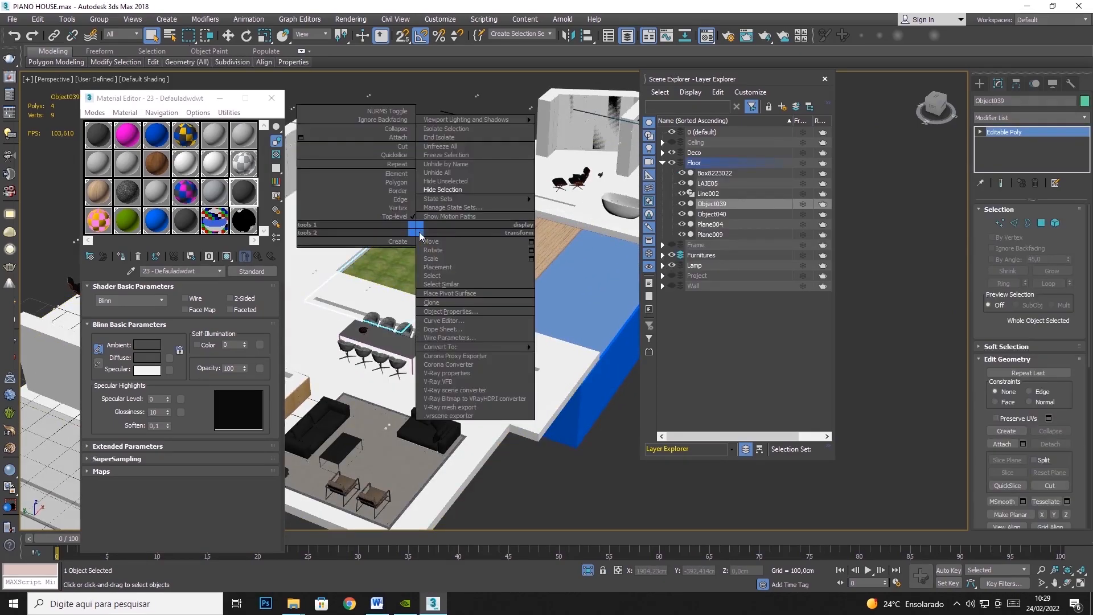
{"action": "left_click", "coordinate": [491, 196]}
{"action": "left_click", "coordinate": [504, 233]}
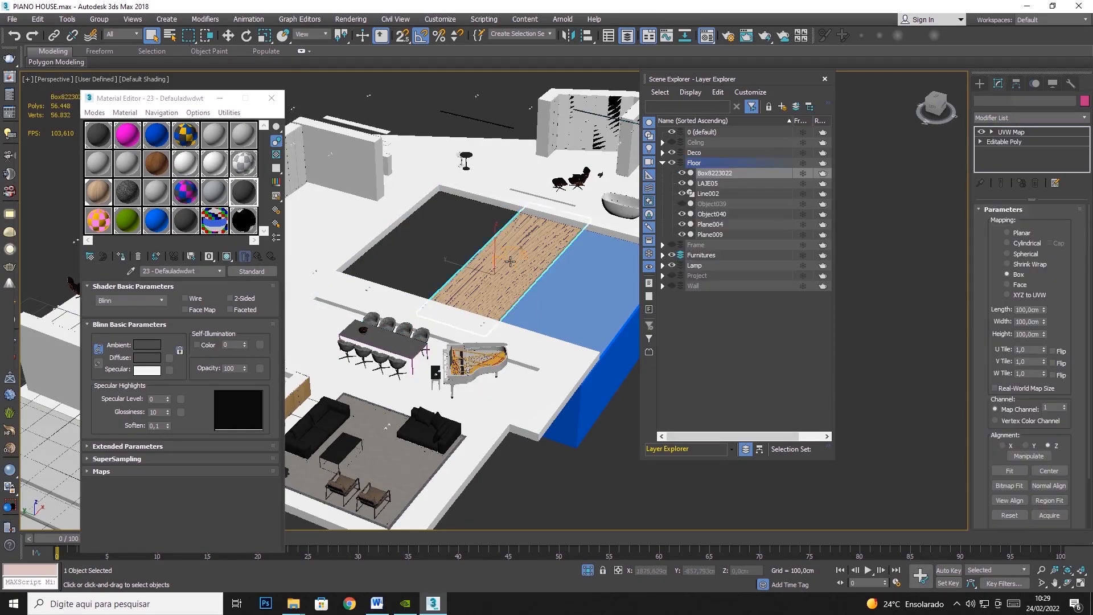
{"action": "right_click", "coordinate": [504, 234]}
{"action": "left_click", "coordinate": [536, 222]}
{"action": "left_click", "coordinate": [499, 177]}
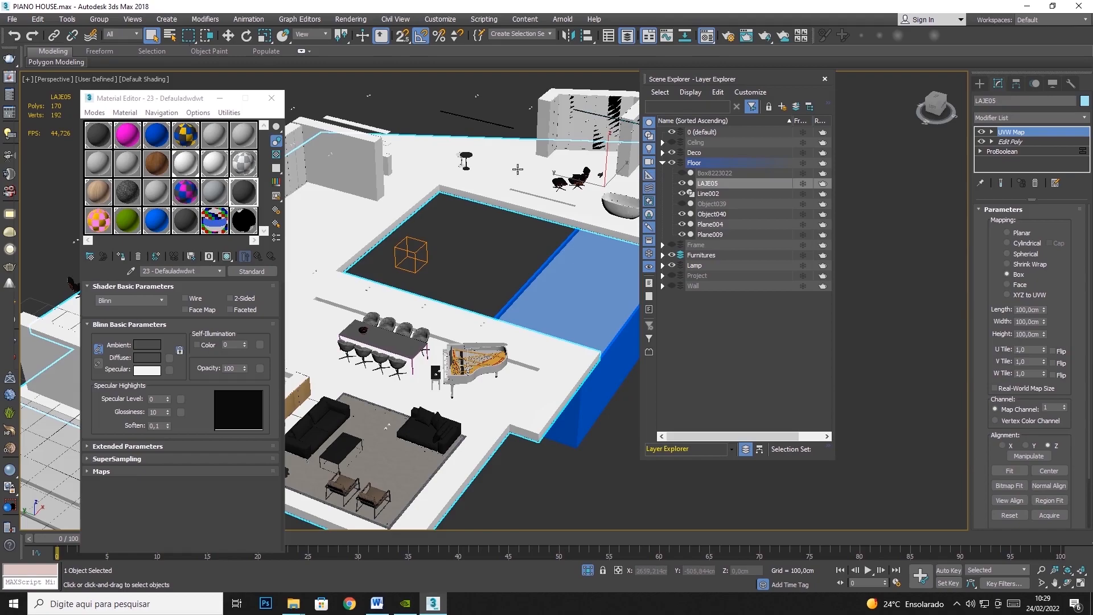
{"action": "right_click", "coordinate": [517, 169]}
{"action": "left_click", "coordinate": [535, 127]}
Add a UVW Map modifier to the pool's water surface
{"action": "mouse_move", "coordinate": [476, 235]}
{"action": "middle_mouse_down"}
{"action": "mouse_move", "coordinate": [533, 195]}
{"action": "mouse_move", "coordinate": [469, 222]}
{"action": "middle_mouse_up"}
{"action": "left_click", "coordinate": [536, 255]}
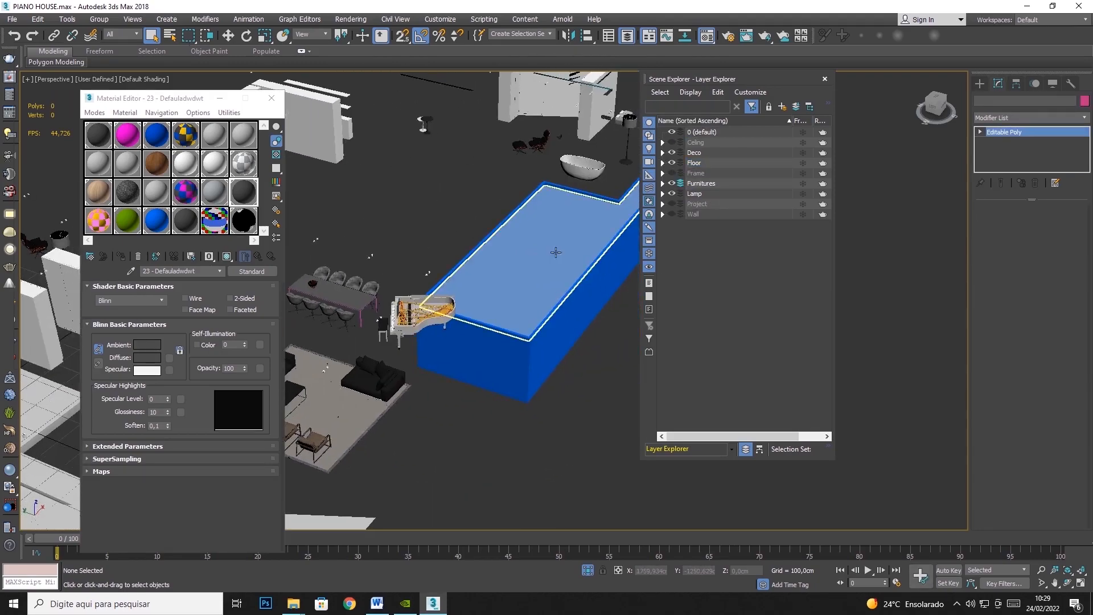
{"action": "left_click", "coordinate": [1079, 123]}
{"action": "scroll", "coordinate": [1024, 398], "scroll_direction": "down", "scroll_amount": 5}
{"action": "left_click", "coordinate": [1013, 463]}
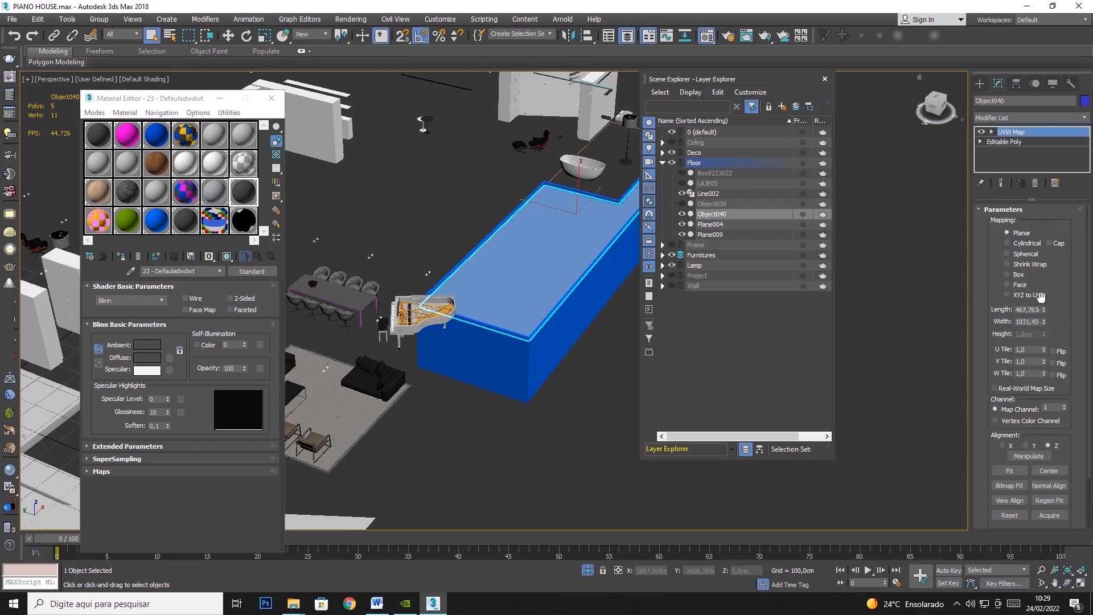
Set the water surface's mapping to Box with length, width and height of 100 cm, and hide the surface
{"action": "left_click", "coordinate": [1026, 269]}
{"action": "left_click", "coordinate": [1020, 276]}
{"action": "type", "text": "100"}
{"action": "key", "text": "Tab"}
{"action": "type", "text": "100"}
{"action": "key", "text": "Tab"}
{"action": "type", "text": "10"}
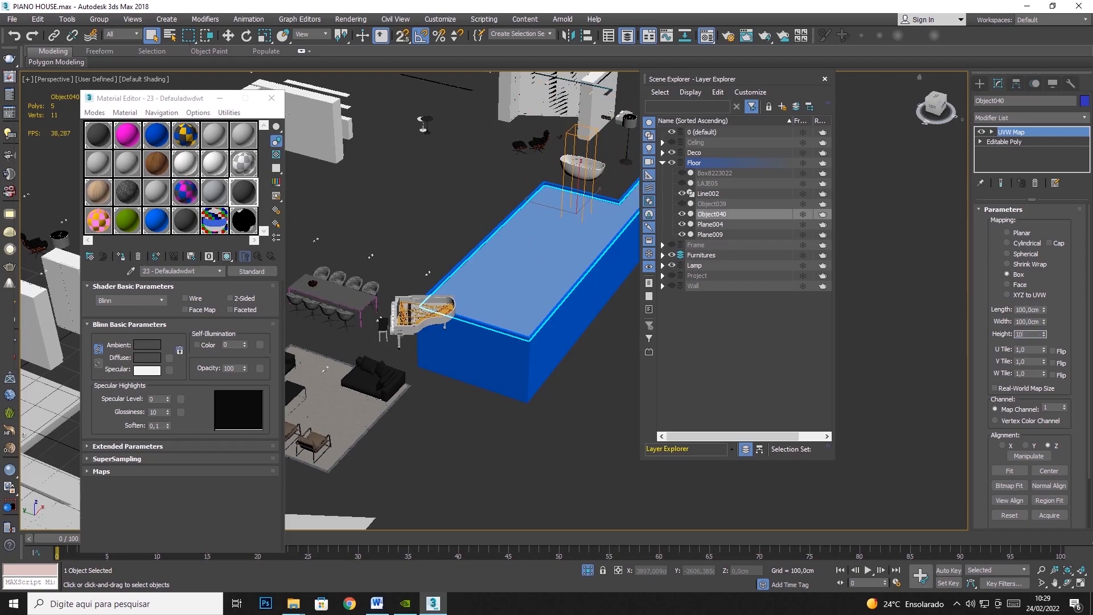
{"action": "type", "text": "0"}
{"action": "key", "text": "Tab"}
{"action": "right_click", "coordinate": [537, 275]}
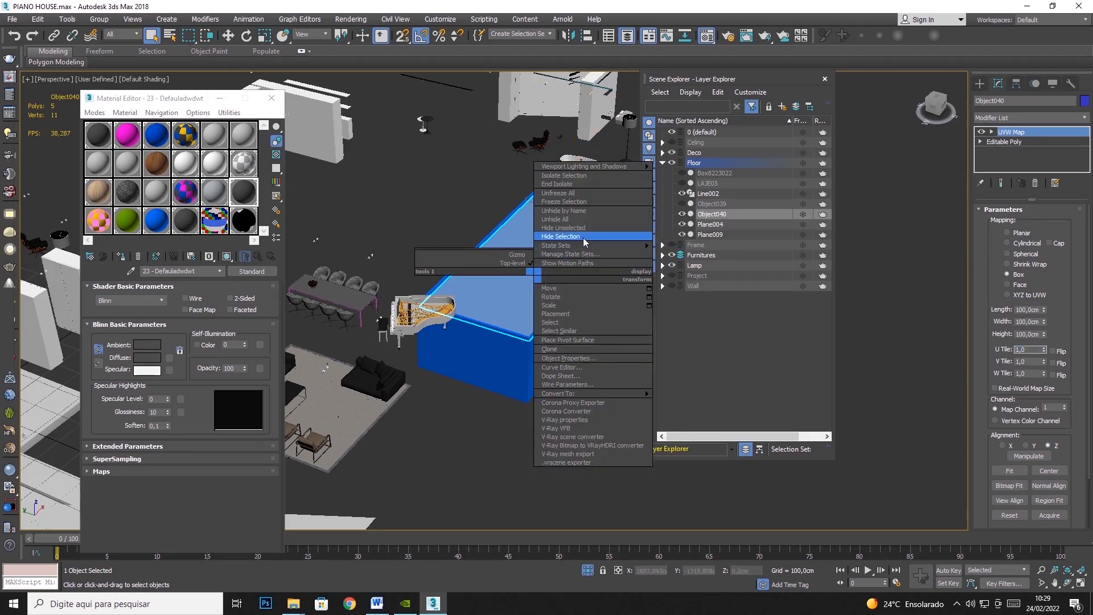
{"action": "left_click", "coordinate": [585, 237]}
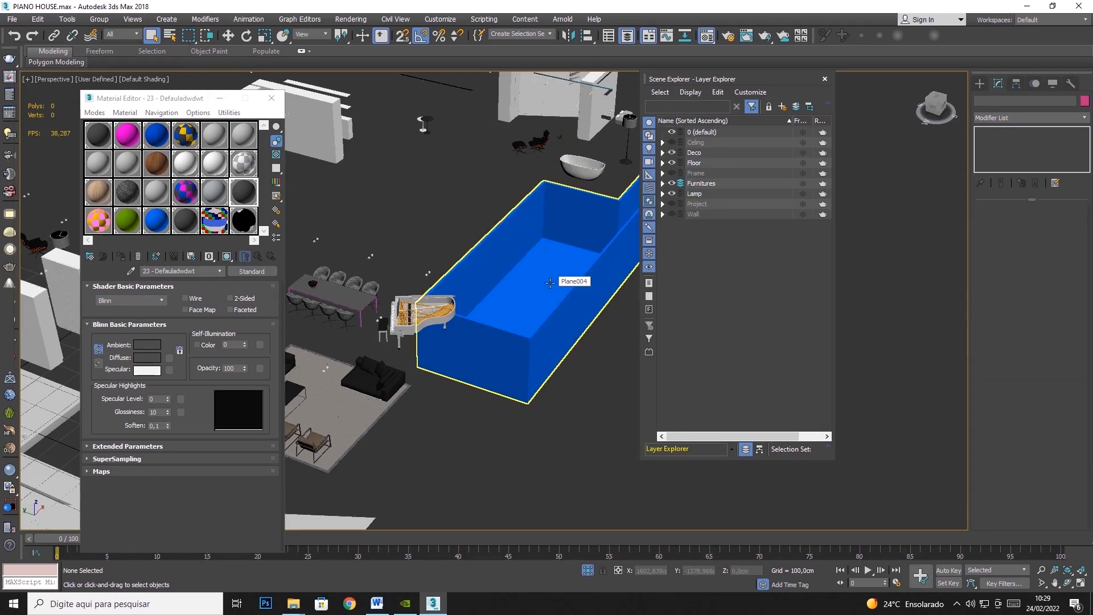
Add a UVW Map modifier to the blue pool basin
{"action": "left_click", "coordinate": [541, 221]}
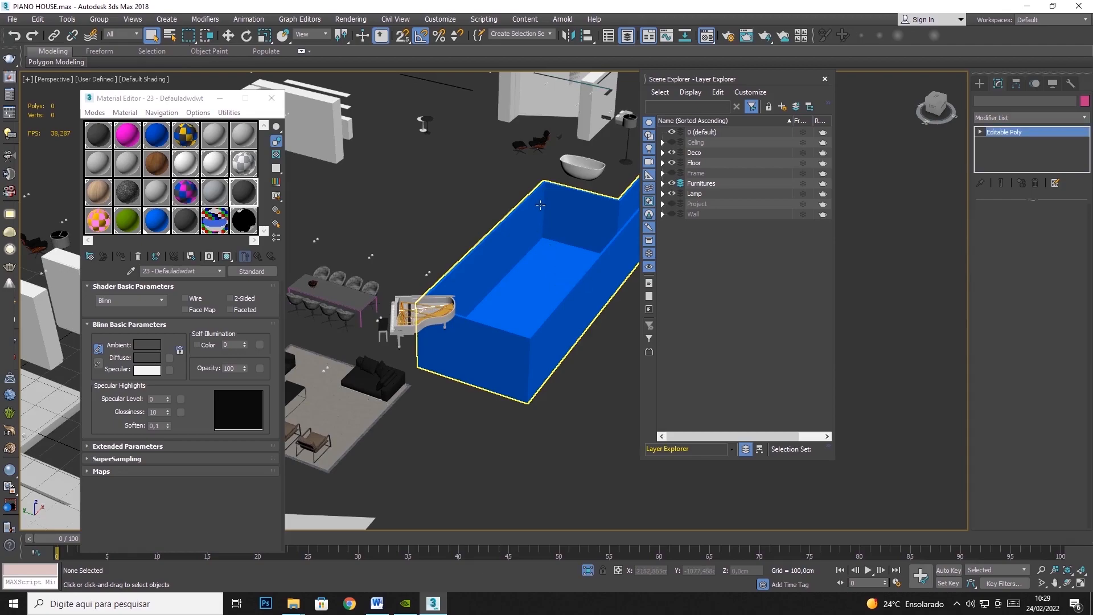
{"action": "left_click", "coordinate": [1084, 117]}
{"action": "scroll", "coordinate": [1019, 432], "scroll_direction": "down", "scroll_amount": 10}
{"action": "left_click", "coordinate": [1017, 462]}
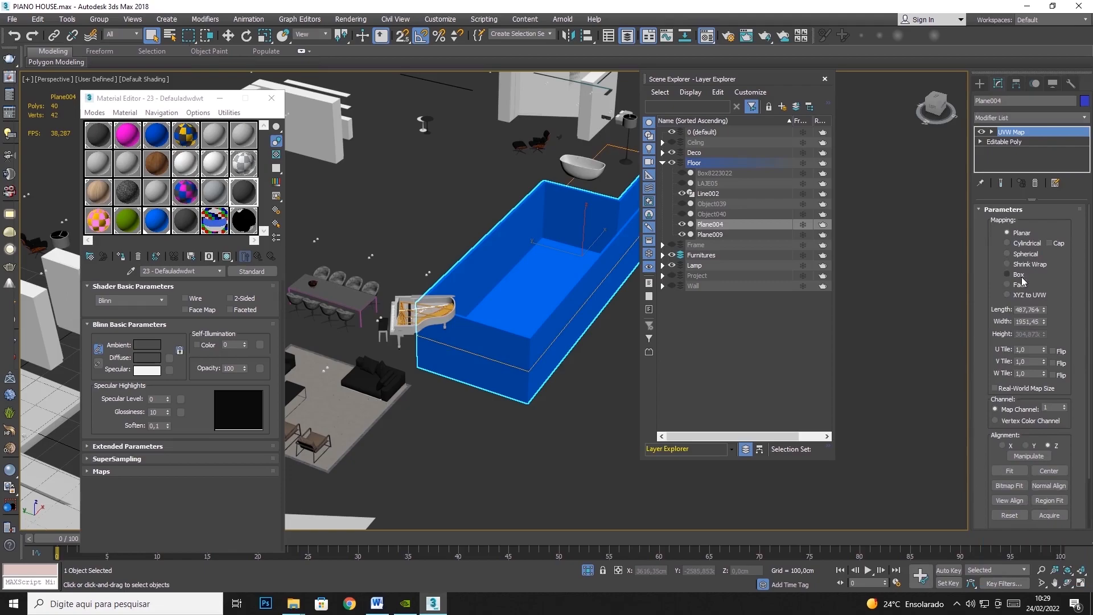
Set the pool basin's mapping to Box with length, width and height of 100 cm, and hide the basin
{"action": "double_click", "coordinate": [1018, 311]}
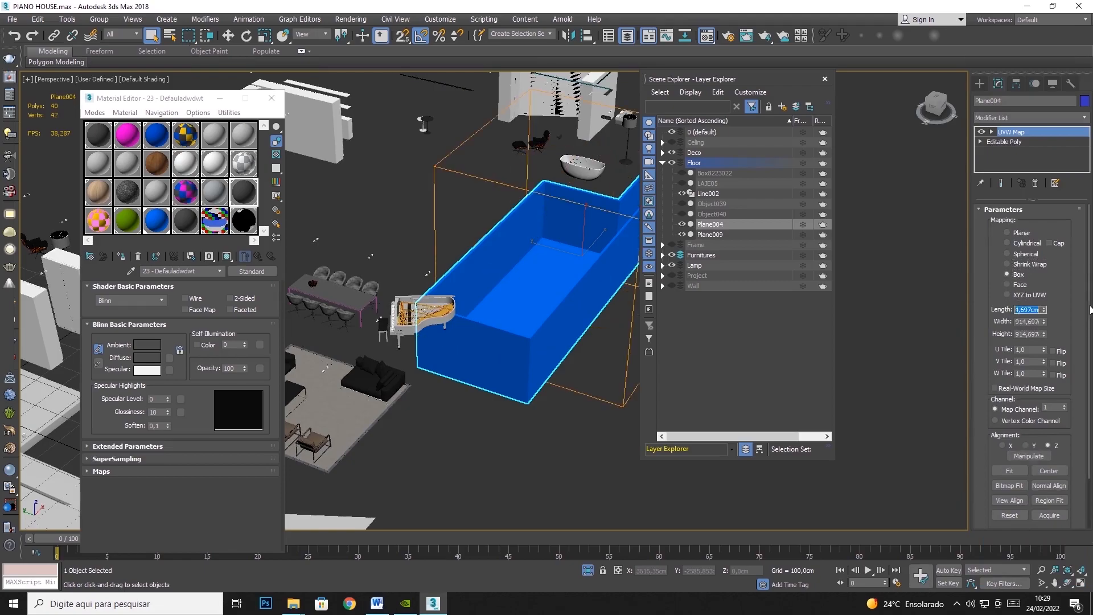
{"action": "type", "text": "100"}
{"action": "key", "text": "Tab"}
{"action": "type", "text": "100"}
{"action": "key", "text": "Tab"}
{"action": "type", "text": "100"}
{"action": "key", "text": "Tab"}
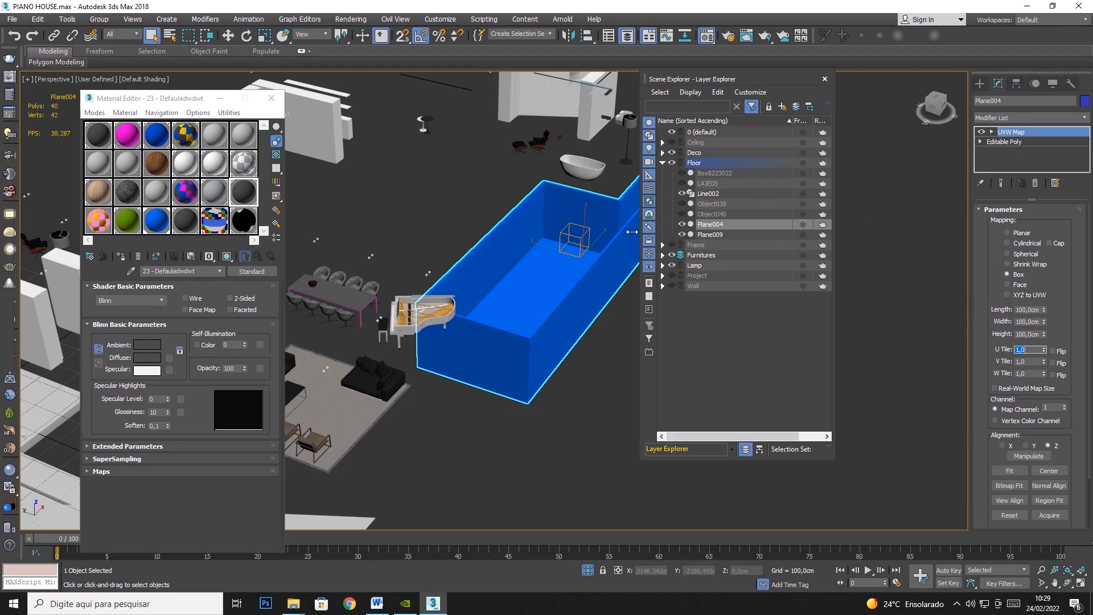
{"action": "right_click", "coordinate": [580, 256]}
{"action": "left_click", "coordinate": [632, 214]}
Replace the existing UVW Map modifier on the exterior slab paving, Line002, with a new one
{"action": "scroll", "coordinate": [496, 241], "scroll_direction": "down", "scroll_amount": 5}
{"action": "middle_click_drag", "start_coordinate": [496, 241], "coordinate": [569, 239]}
{"action": "scroll", "coordinate": [489, 265], "scroll_direction": "up", "scroll_amount": 3}
{"action": "left_click", "coordinate": [380, 301]}
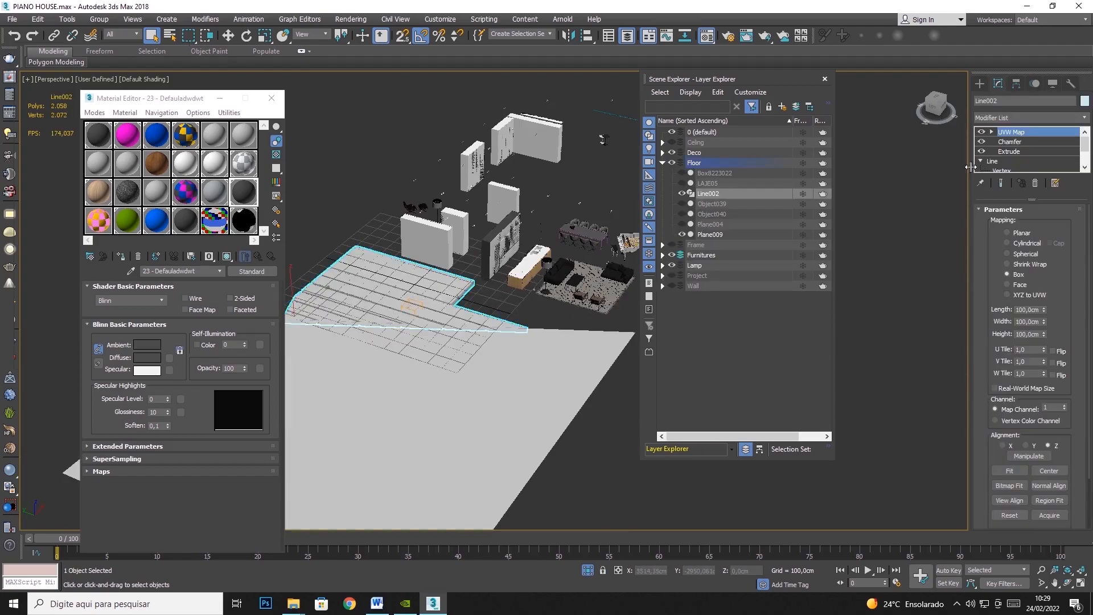
{"action": "left_click", "coordinate": [1035, 183]}
{"action": "left_click", "coordinate": [1085, 118]}
{"action": "scroll", "coordinate": [1019, 342], "scroll_direction": "down", "scroll_amount": 10}
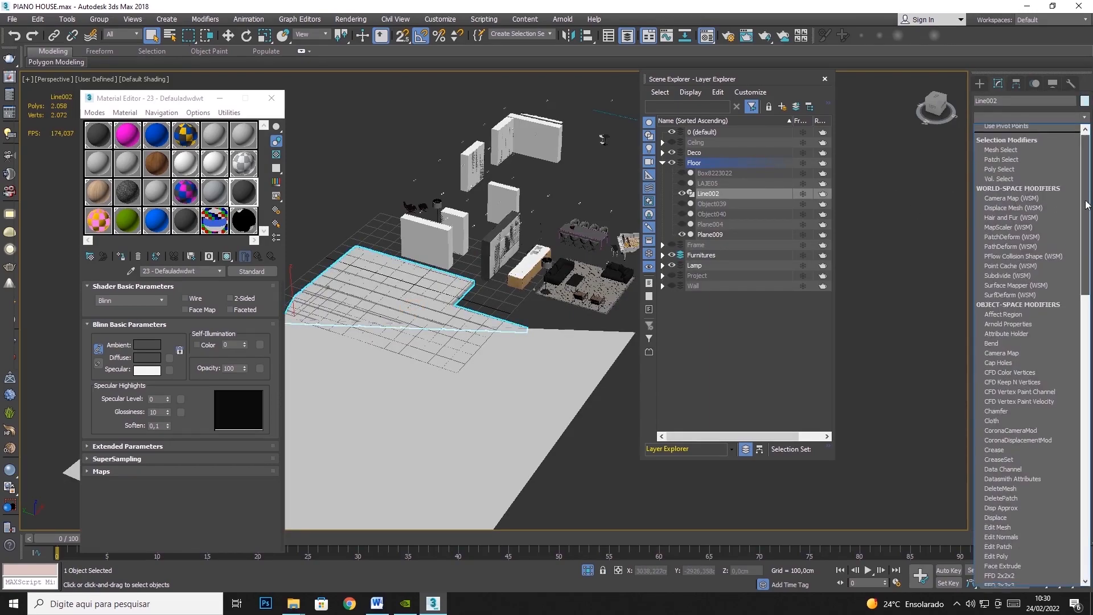
{"action": "left_click", "coordinate": [997, 468]}
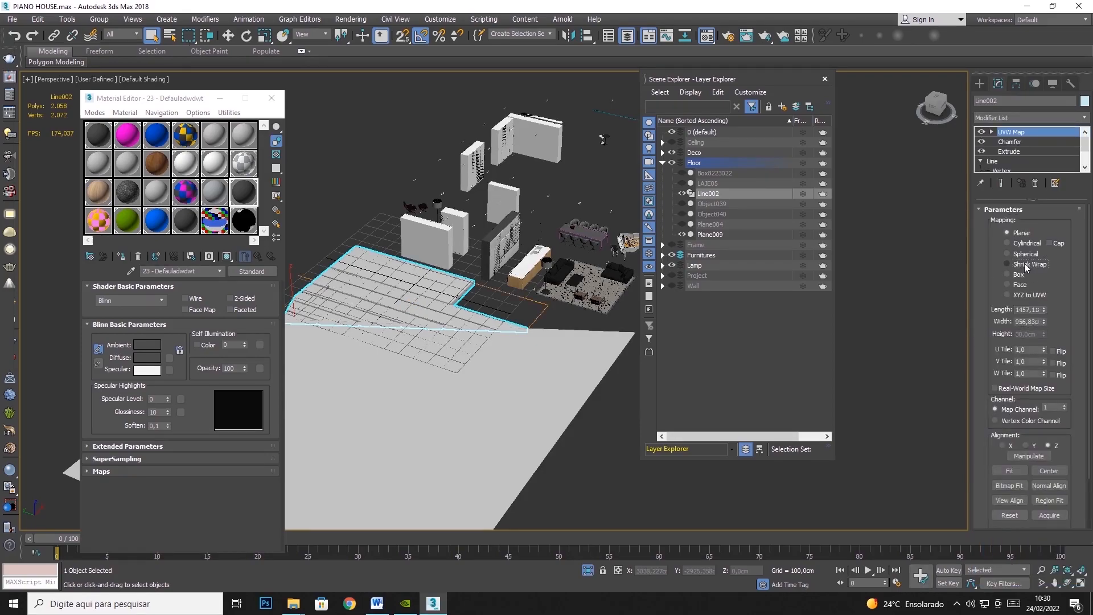
Set the exterior paving's mapping to Box with length, width and height of 100 cm, and hide the paving
{"action": "type", "text": "100"}
{"action": "key", "text": "Tab"}
{"action": "type", "text": "100"}
{"action": "key", "text": "Tab"}
{"action": "type", "text": "100"}
{"action": "key", "text": "Tab"}
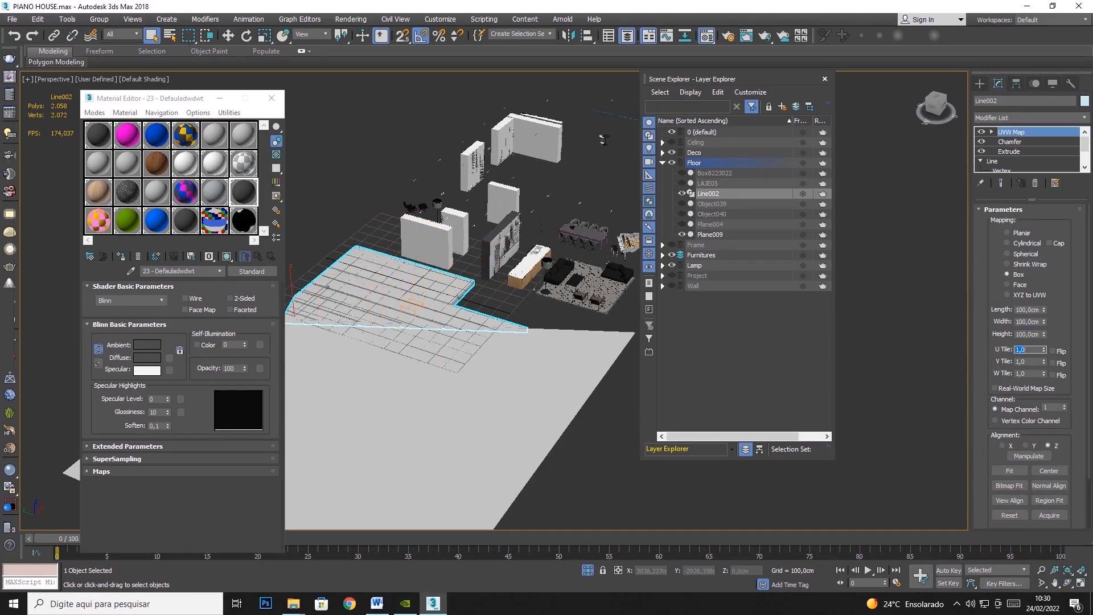
{"action": "right_click", "coordinate": [411, 304]}
{"action": "left_click", "coordinate": [450, 273]}
Hide the large ground plane, Plane009, and turn off the visibility of the Floor layer
{"action": "left_click", "coordinate": [370, 401]}
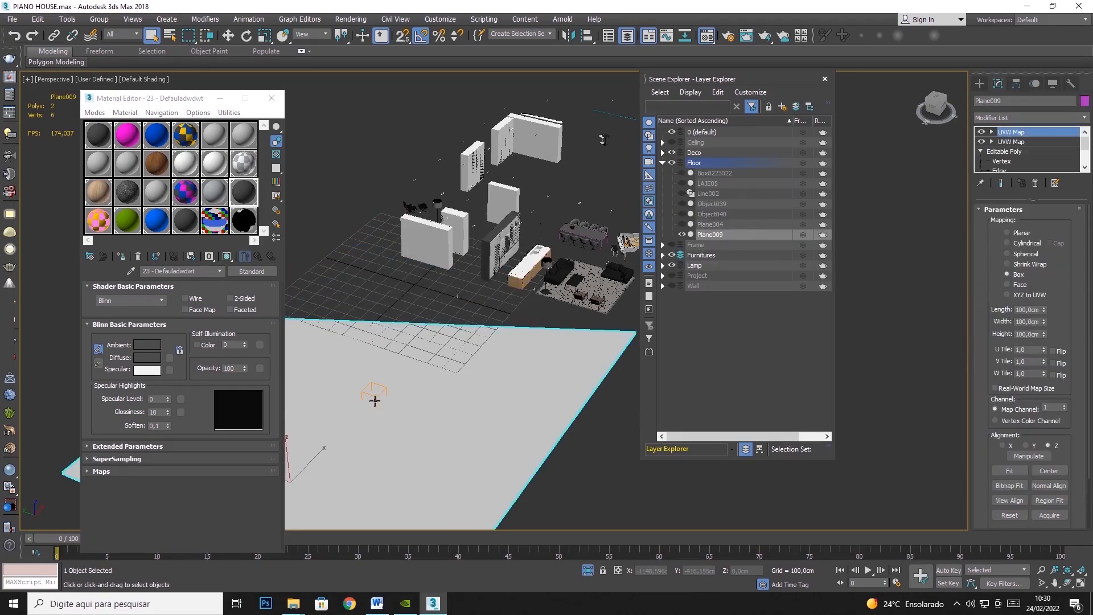
{"action": "right_click", "coordinate": [410, 390]}
{"action": "left_click", "coordinate": [515, 362]}
{"action": "middle_click_drag", "start_coordinate": [602, 133], "coordinate": [448, 221]}
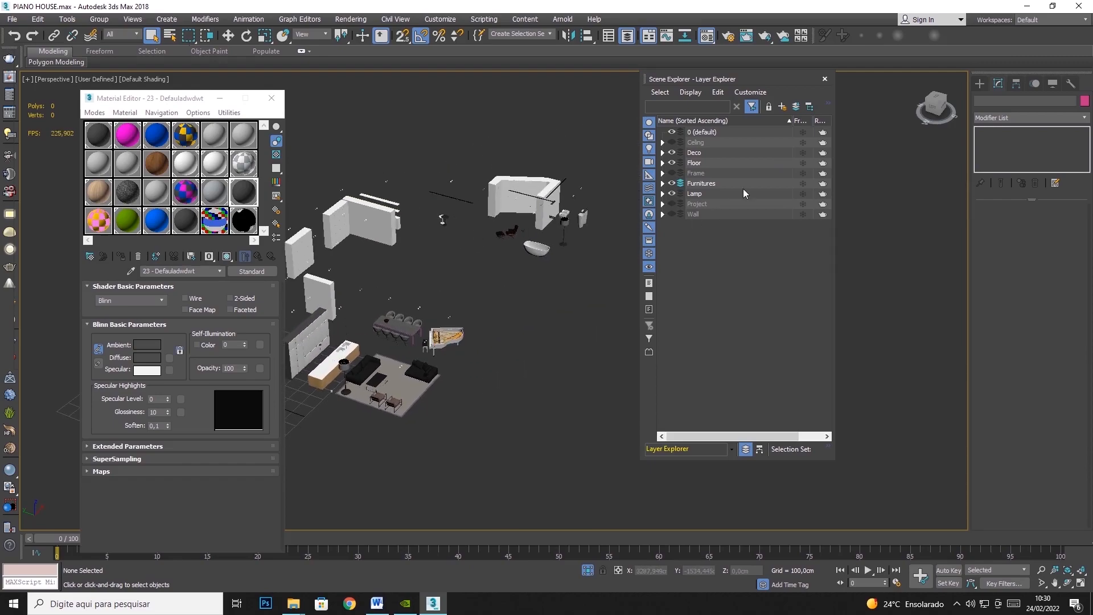
{"action": "left_click", "coordinate": [672, 164]}
{"action": "middle_click_drag", "start_coordinate": [504, 266], "coordinate": [639, 218]}
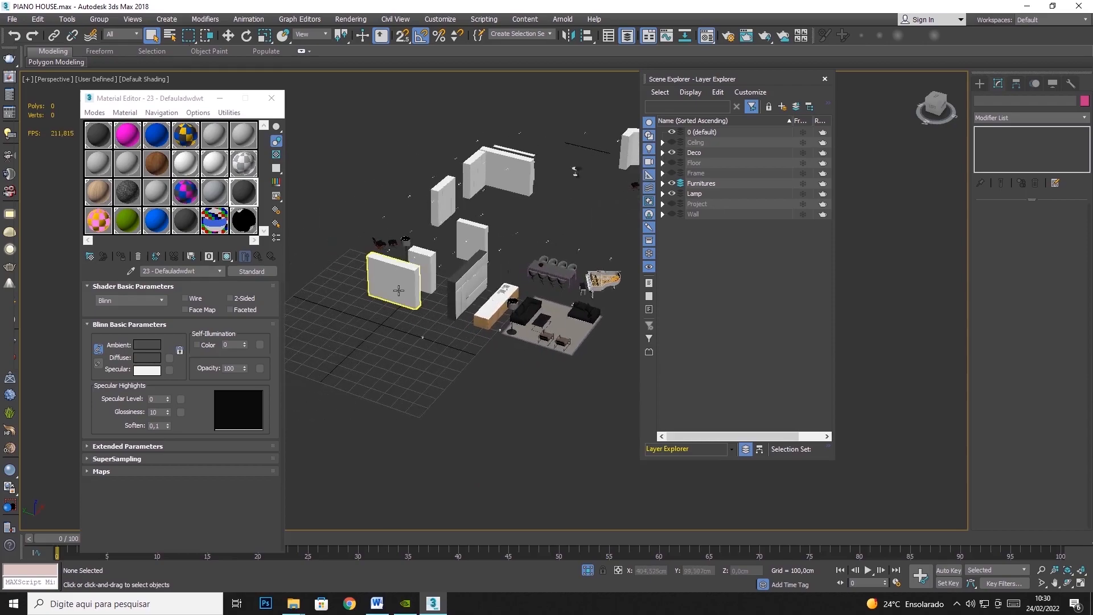
Select the white cabinet blocks on the near side of the house together with their front details
{"action": "left_click", "coordinate": [400, 289]}
{"action": "left_click", "coordinate": [444, 198]}
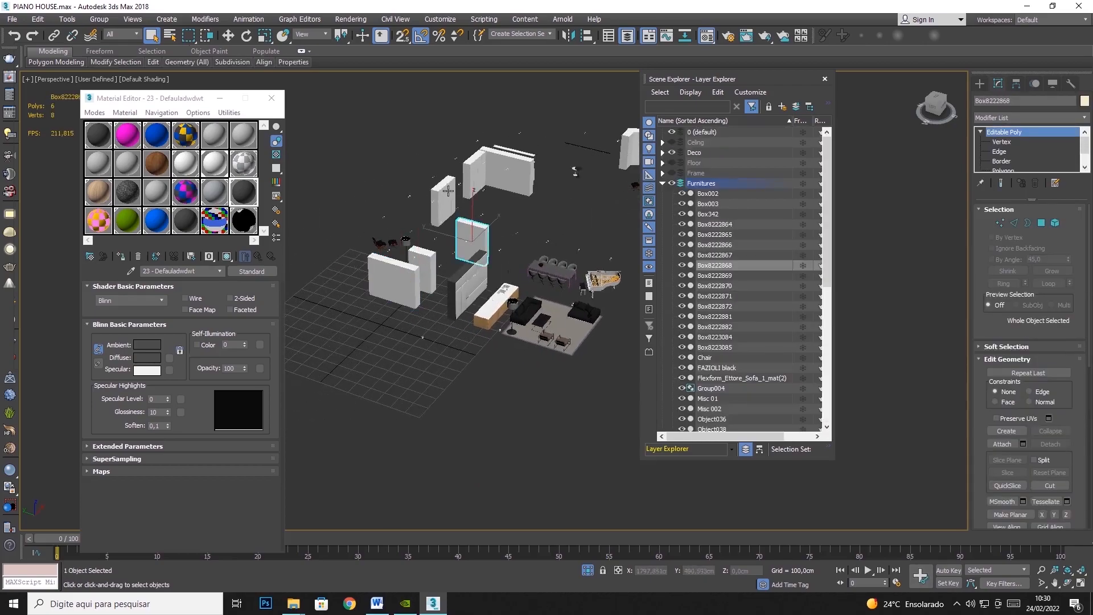
{"action": "left_click", "coordinate": [473, 171]}
{"action": "left_click", "coordinate": [504, 170]}
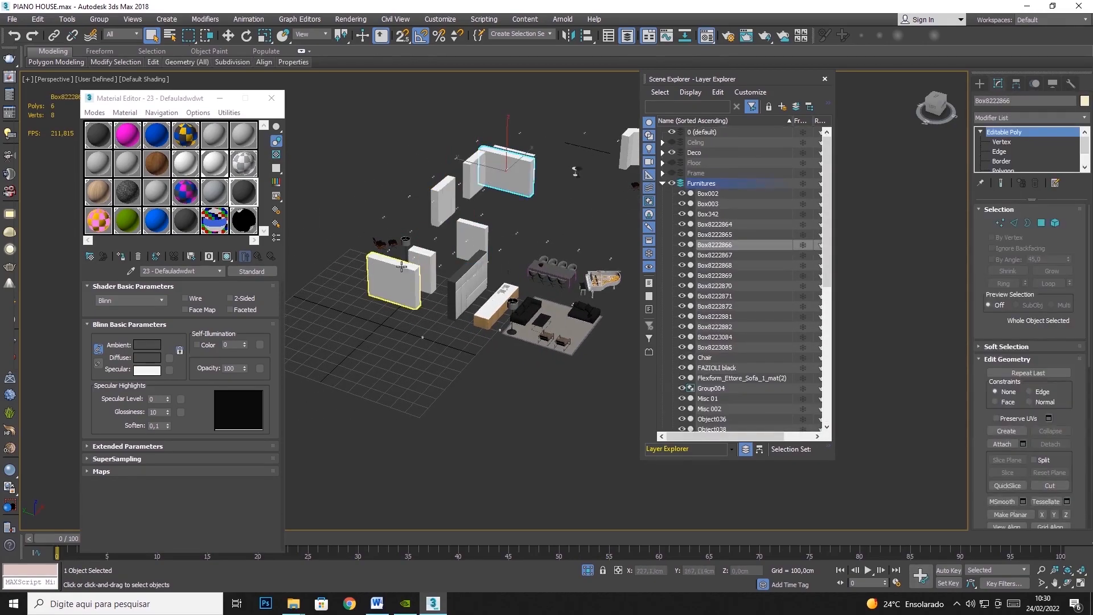
{"action": "left_click", "coordinate": [376, 273]}
{"action": "middle_click_drag", "start_coordinate": [375, 274], "coordinate": [474, 265]}
{"action": "left_click_drag", "start_coordinate": [437, 295], "coordinate": [437, 295]}
{"action": "scroll", "coordinate": [485, 259], "scroll_direction": "up", "scroll_amount": 10}
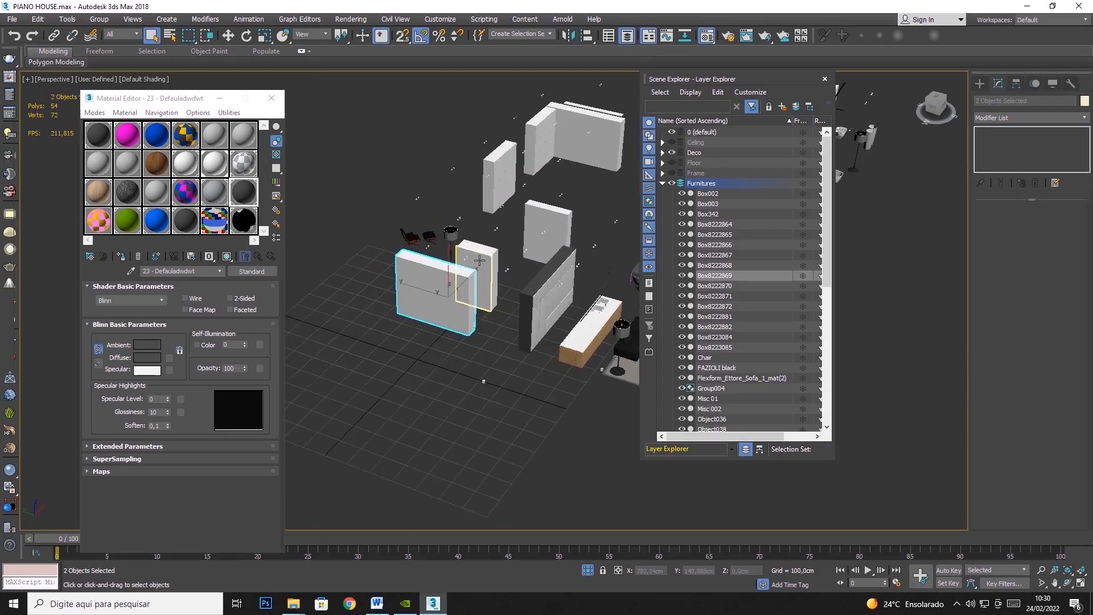
{"action": "left_click_drag", "start_coordinate": [498, 257], "coordinate": [496, 264], "text": "ctrl"}
{"action": "middle_click_drag", "start_coordinate": [501, 266], "coordinate": [400, 313]}
{"action": "left_click_drag", "start_coordinate": [550, 149], "coordinate": [520, 168], "text": "ctrl"}
{"action": "middle_click_drag", "start_coordinate": [510, 200], "coordinate": [463, 296]}
{"action": "left_click_drag", "start_coordinate": [351, 247], "coordinate": [414, 231], "text": "ctrl"}
{"action": "middle_click_drag", "start_coordinate": [427, 236], "coordinate": [331, 379]}
{"action": "left_click_drag", "start_coordinate": [342, 208], "coordinate": [418, 219], "text": "ctrl"}
{"action": "middle_click_drag", "start_coordinate": [431, 219], "coordinate": [373, 269]}
{"action": "middle_click_drag", "start_coordinate": [526, 322], "coordinate": [446, 361]}
{"action": "left_click_drag", "start_coordinate": [463, 366], "coordinate": [429, 386], "text": "ctrl"}
{"action": "middle_click_drag", "start_coordinate": [508, 326], "coordinate": [324, 320]}
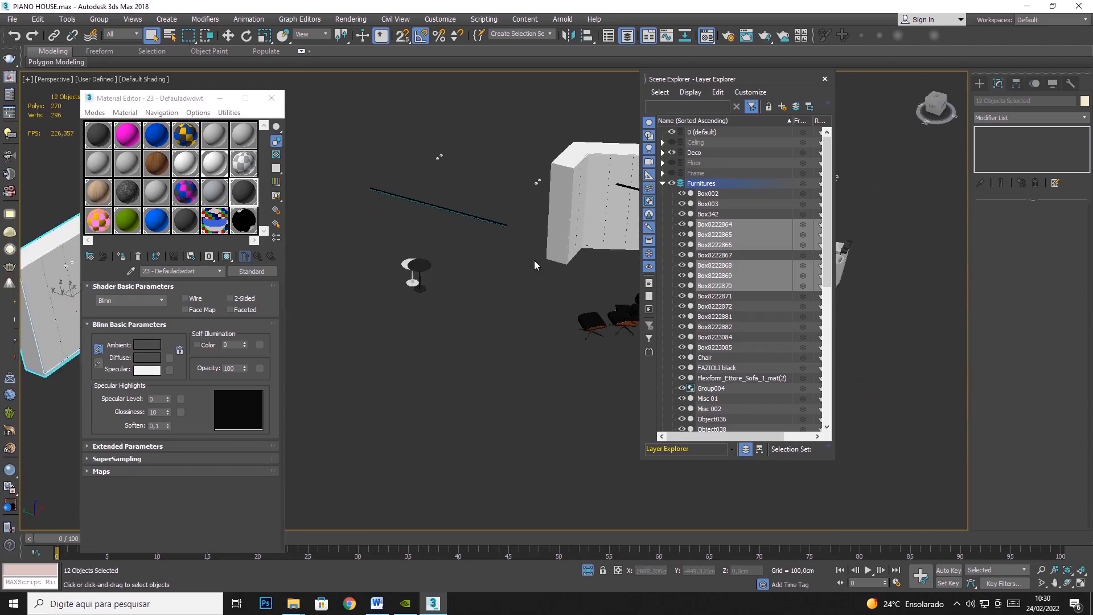
Add the angled white cabinet blocks at the far end of the house to the selection
{"action": "left_click", "coordinate": [590, 159], "text": "ctrl"}
{"action": "left_click", "coordinate": [548, 190], "text": "alt"}
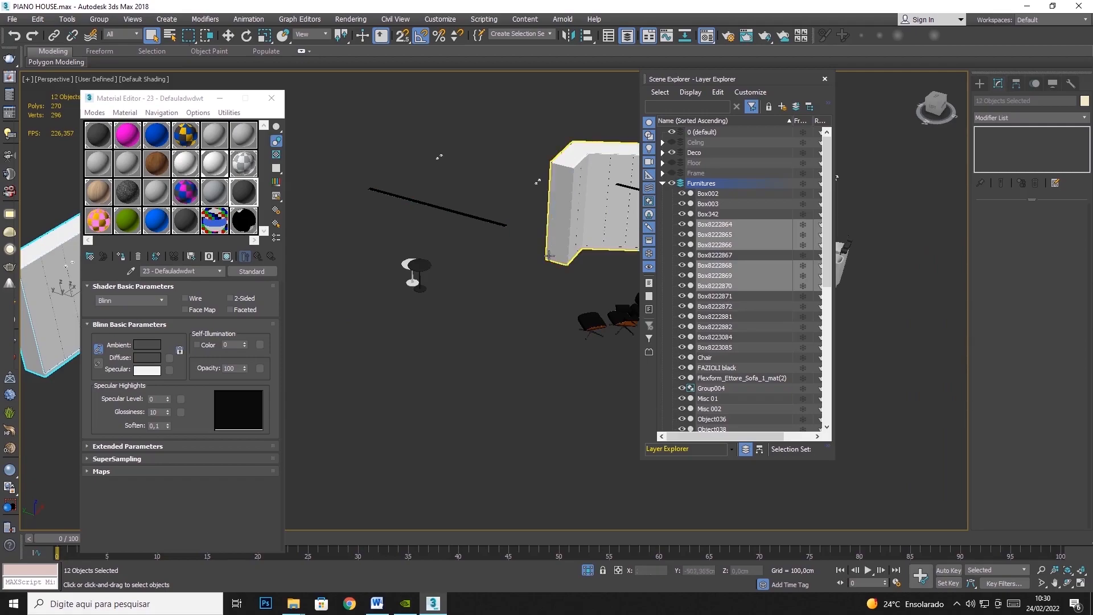
{"action": "left_click_drag", "start_coordinate": [580, 263], "coordinate": [579, 266], "text": "ctrl"}
{"action": "scroll", "coordinate": [487, 276], "scroll_direction": "down", "scroll_amount": 6}
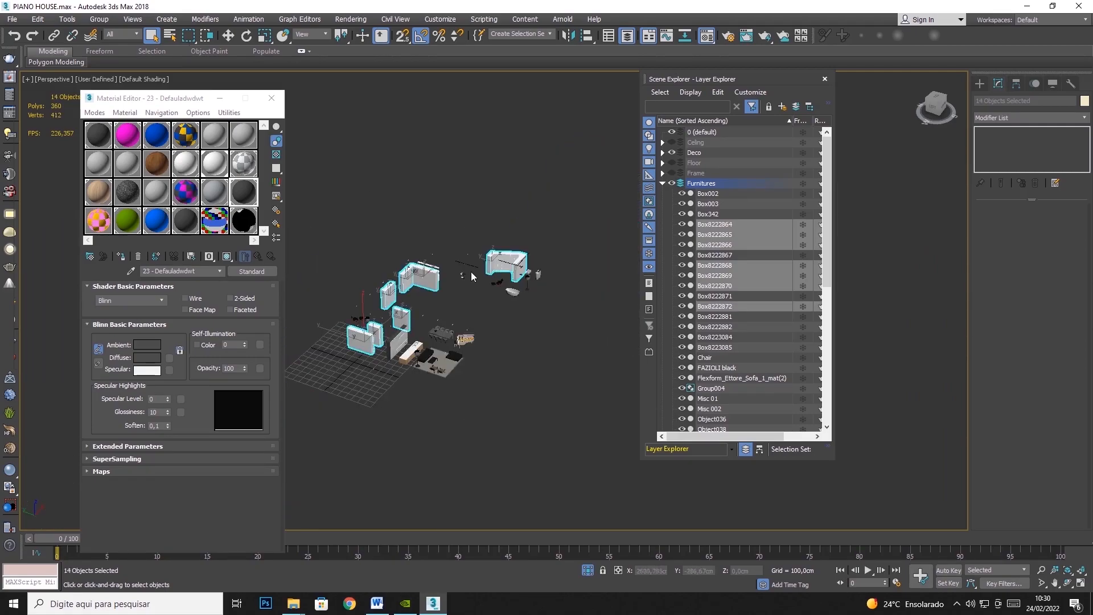
Isolate the selected white cabinet blocks from the rest of the furniture
{"action": "left_click", "coordinate": [229, 35]}
{"action": "right_click", "coordinate": [492, 240]}
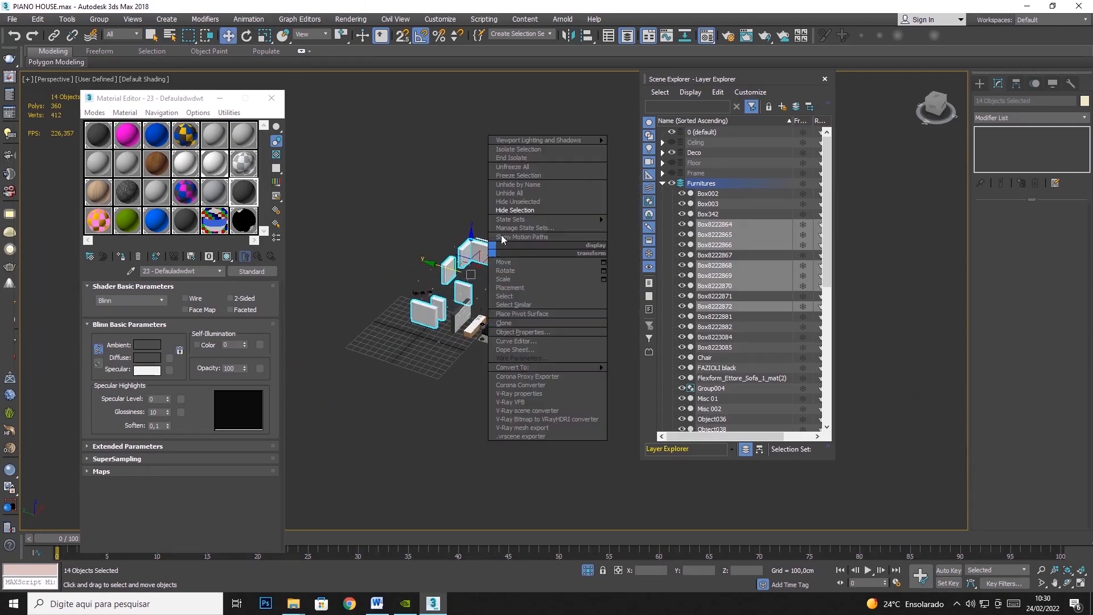
{"action": "left_click", "coordinate": [522, 155]}
{"action": "left_click", "coordinate": [533, 183]}
{"action": "middle_click_drag", "start_coordinate": [518, 281], "coordinate": [576, 254]}
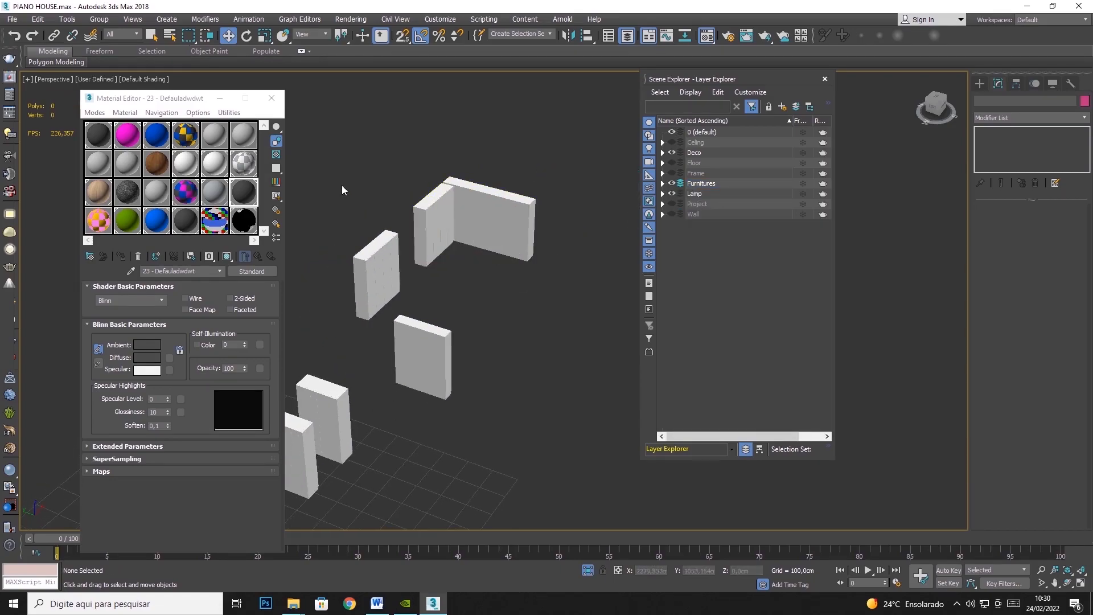
Select all the isolated cabinet blocks, copy the light wood material to the adjacent slot as Woodwda, and assign it to them
{"action": "scroll", "coordinate": [319, 190], "scroll_direction": "down", "scroll_amount": 5}
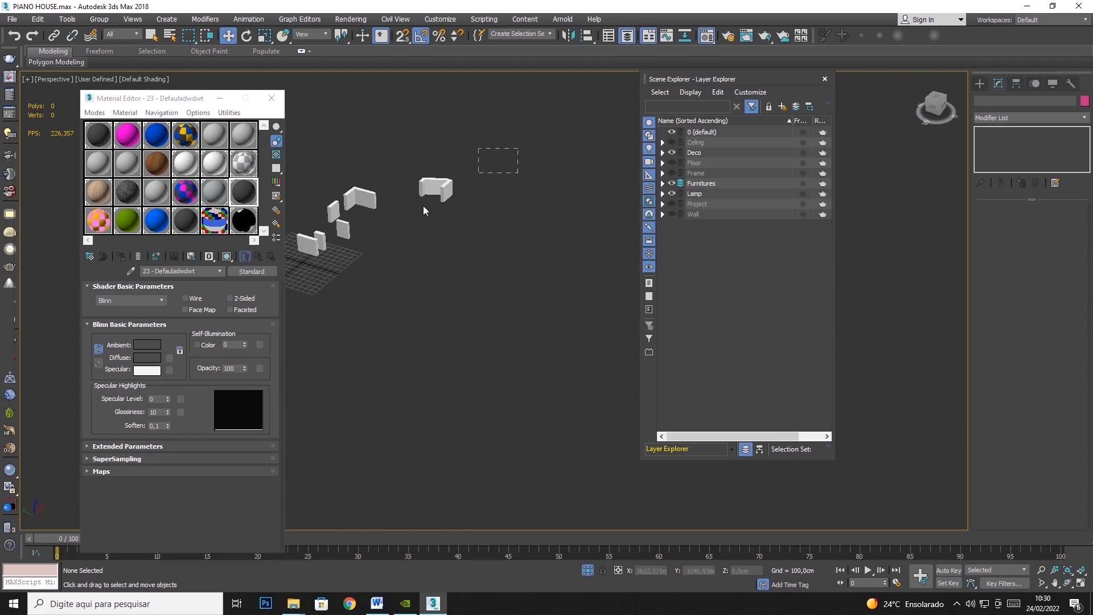
{"action": "left_click_drag", "start_coordinate": [493, 166], "coordinate": [302, 257]}
{"action": "left_click", "coordinate": [95, 197]}
{"action": "left_click", "coordinate": [127, 193]}
{"action": "left_click_drag", "start_coordinate": [98, 193], "coordinate": [127, 193]}
{"action": "left_click", "coordinate": [167, 271]}
{"action": "type", "text": "wda"}
{"action": "left_click", "coordinate": [121, 256]}
{"action": "scroll", "coordinate": [364, 211], "scroll_direction": "up", "scroll_amount": 10}
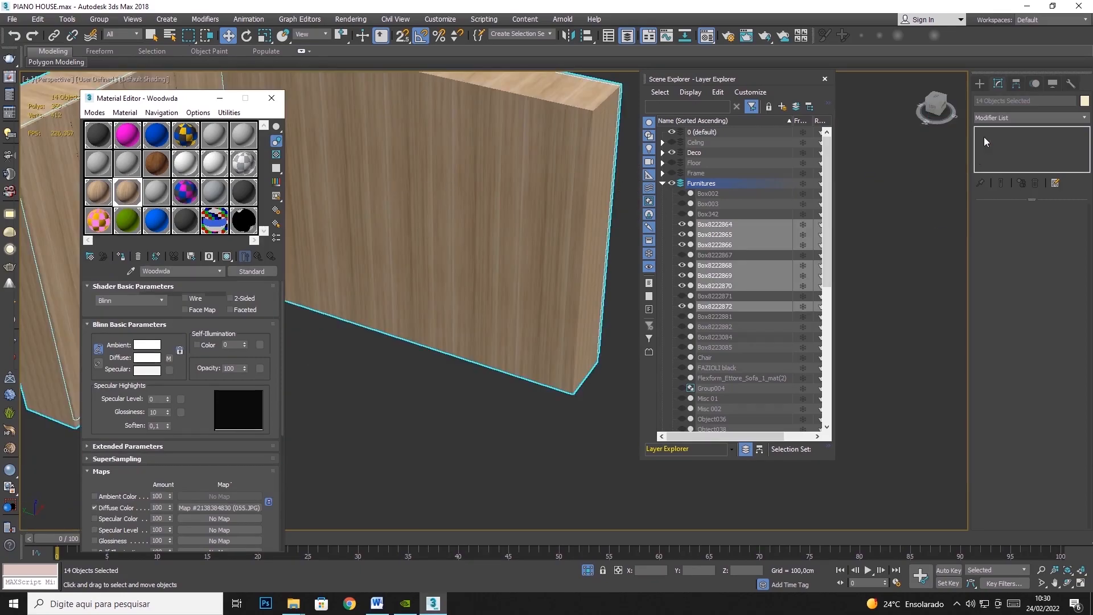
Add a UVW Map modifier with Box mapping to the cabinet blocks and set its length, width and height to 100 cm
{"action": "left_click", "coordinate": [1070, 118]}
{"action": "scroll", "coordinate": [1061, 364], "scroll_direction": "down", "scroll_amount": 20}
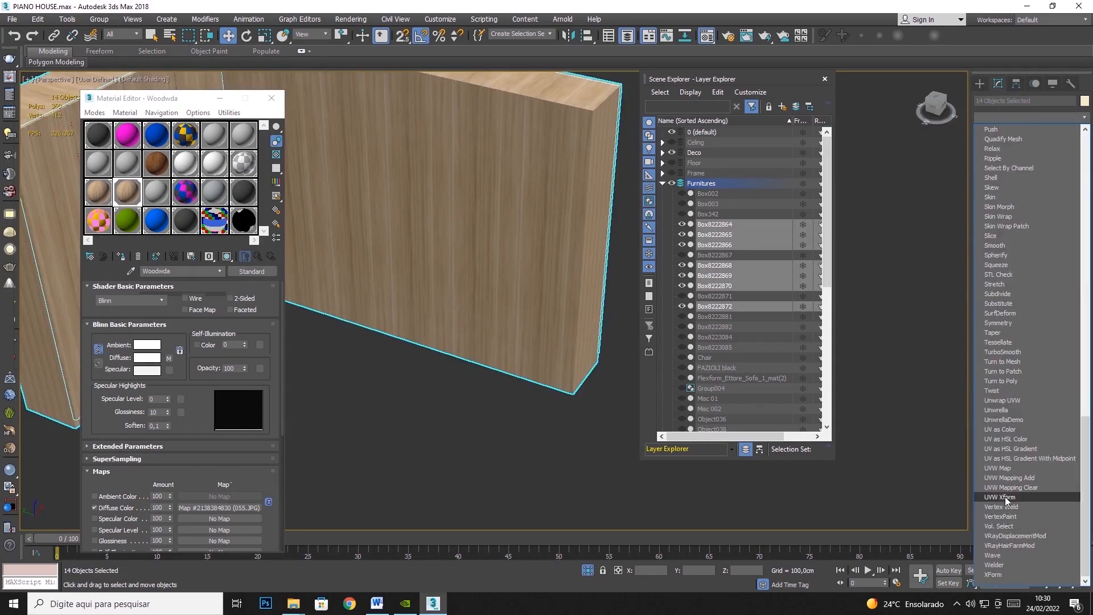
{"action": "left_click", "coordinate": [1010, 469]}
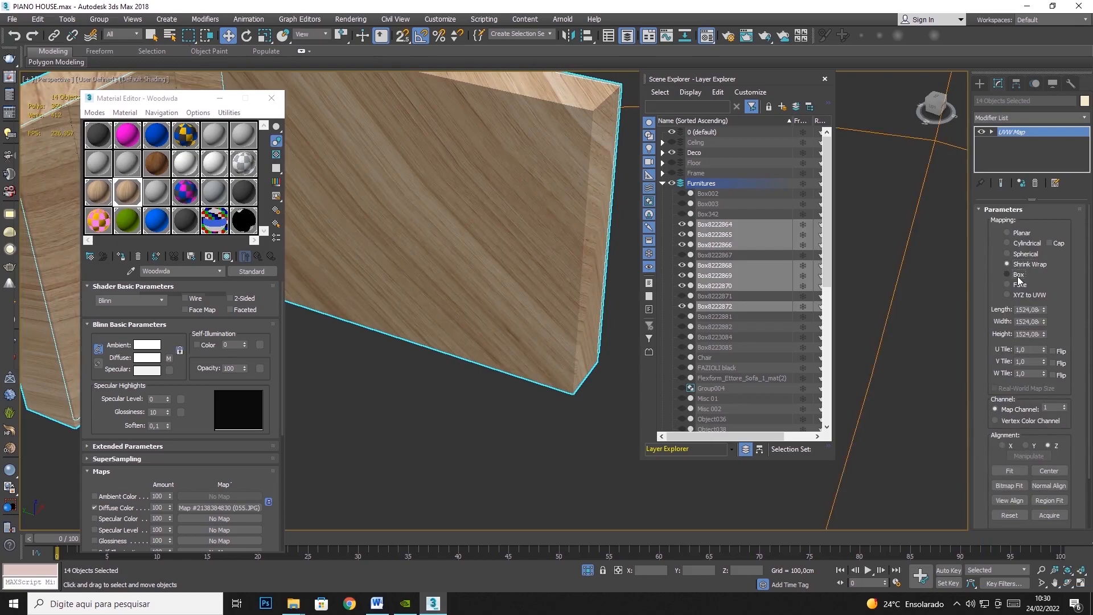
{"action": "left_click", "coordinate": [1014, 274]}
{"action": "double_click", "coordinate": [1024, 309]}
{"action": "type", "text": "100"}
{"action": "key", "text": "Tab"}
{"action": "type", "text": "100"}
{"action": "key", "text": "Tab"}
{"action": "type", "text": "100"}
{"action": "key", "text": "Tab"}
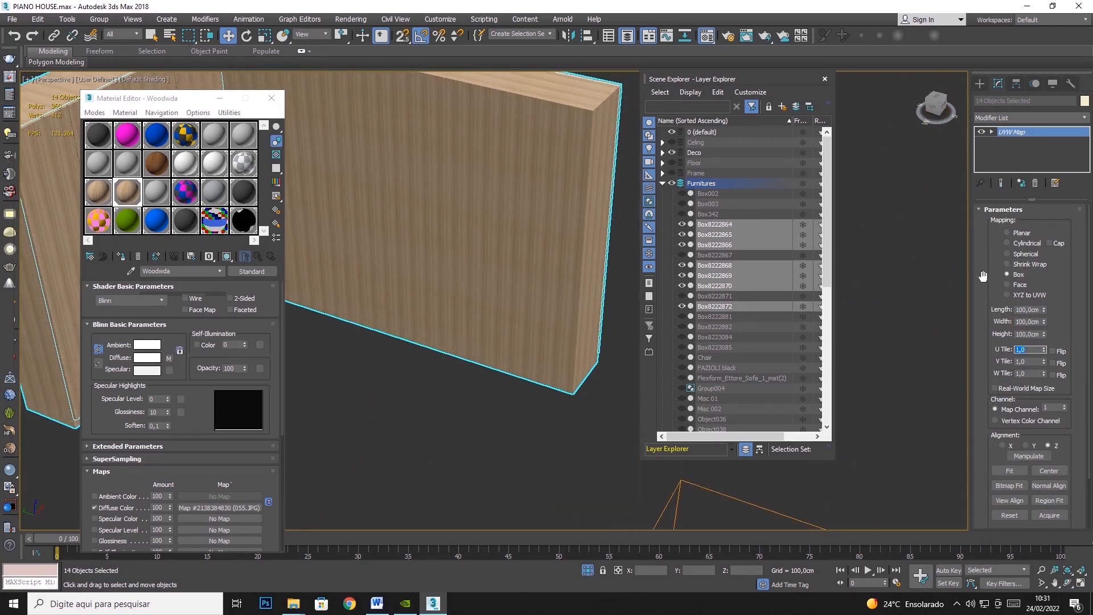
Examine the scale and direction of the wood grain on the sides, tops and panelled fronts of the cabinet blocks
{"action": "middle_click_drag", "start_coordinate": [355, 167], "coordinate": [630, 154]}
{"action": "middle_click_drag", "start_coordinate": [393, 267], "coordinate": [484, 263]}
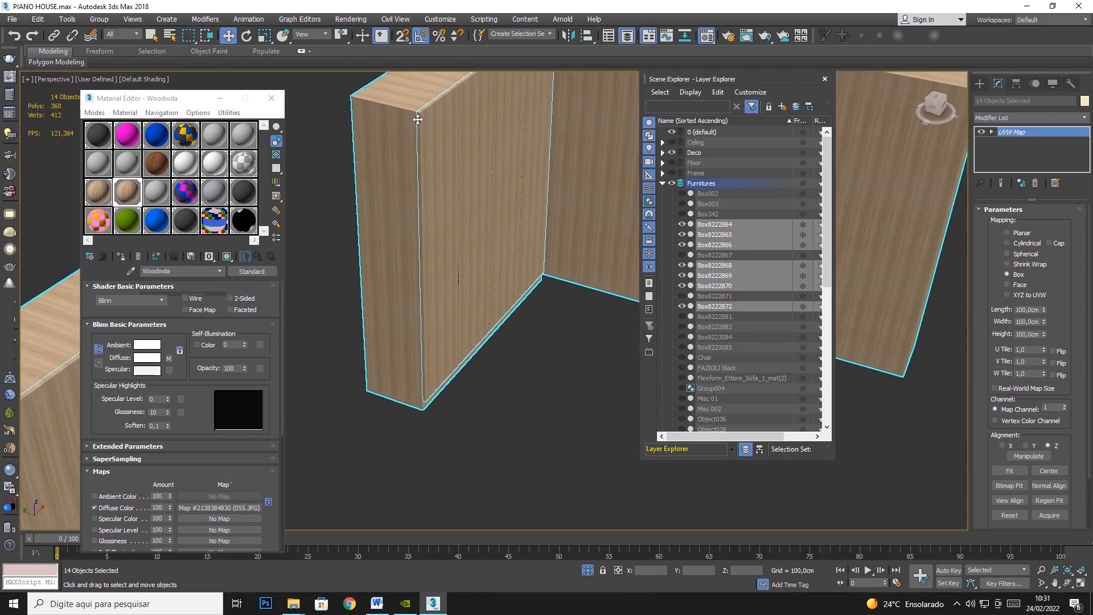
{"action": "scroll", "coordinate": [416, 118], "scroll_direction": "up", "scroll_amount": 5}
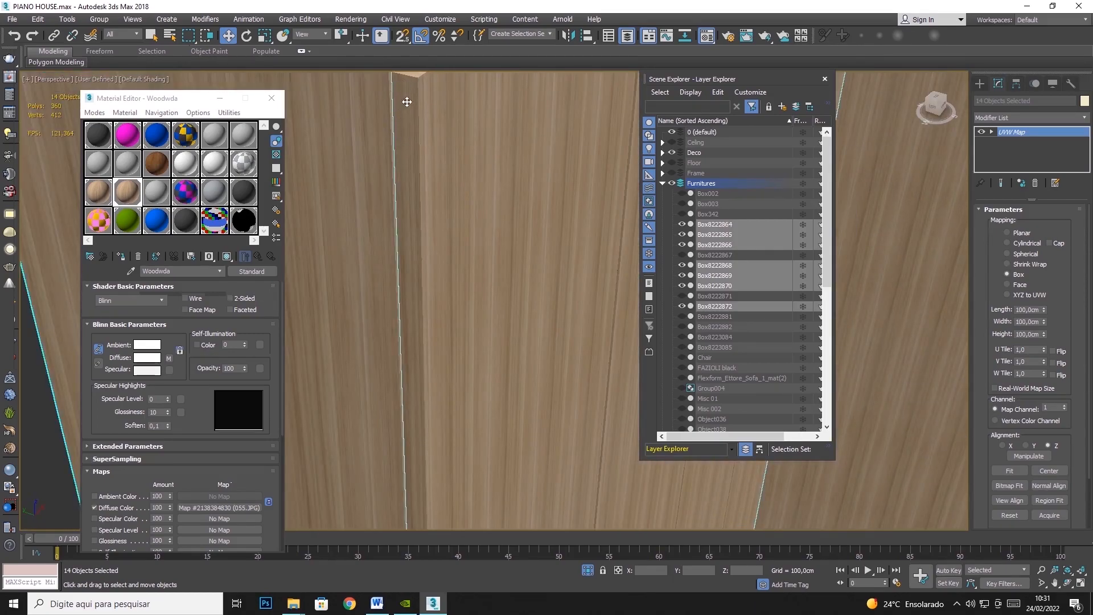
{"action": "scroll", "coordinate": [410, 156], "scroll_direction": "down", "scroll_amount": 4}
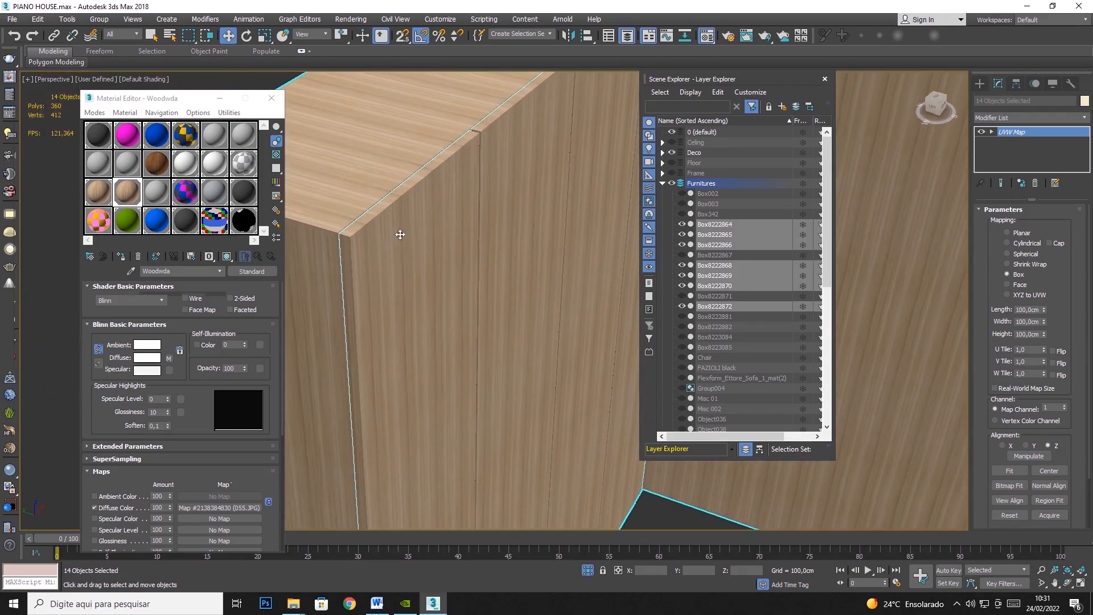
{"action": "middle_click_drag", "start_coordinate": [477, 155], "coordinate": [418, 203]}
{"action": "scroll", "coordinate": [361, 234], "scroll_direction": "down", "scroll_amount": 5}
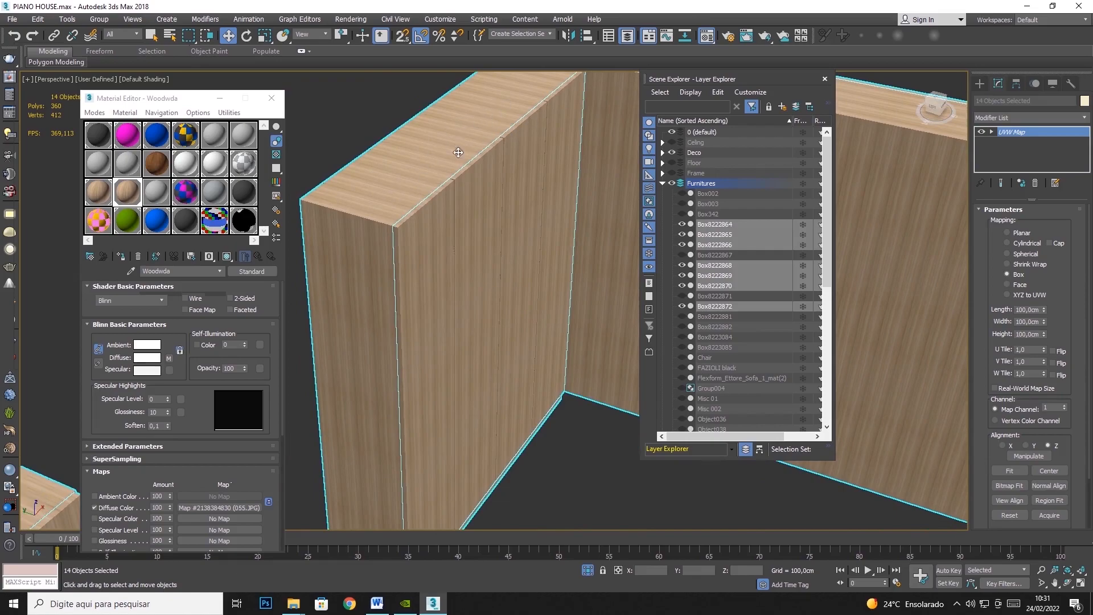
{"action": "middle_click_drag", "start_coordinate": [452, 166], "coordinate": [317, 210], "text": "alt"}
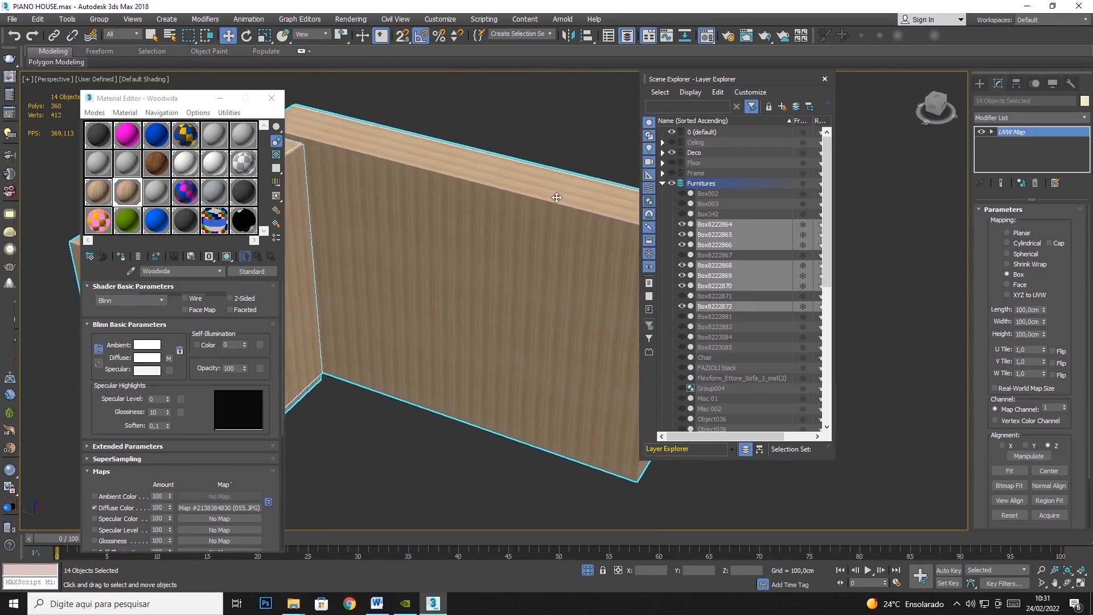
{"action": "middle_click_drag", "start_coordinate": [567, 202], "coordinate": [476, 272], "text": "alt"}
{"action": "scroll", "coordinate": [490, 239], "scroll_direction": "up", "scroll_amount": 4}
{"action": "scroll", "coordinate": [475, 298], "scroll_direction": "down", "scroll_amount": 5}
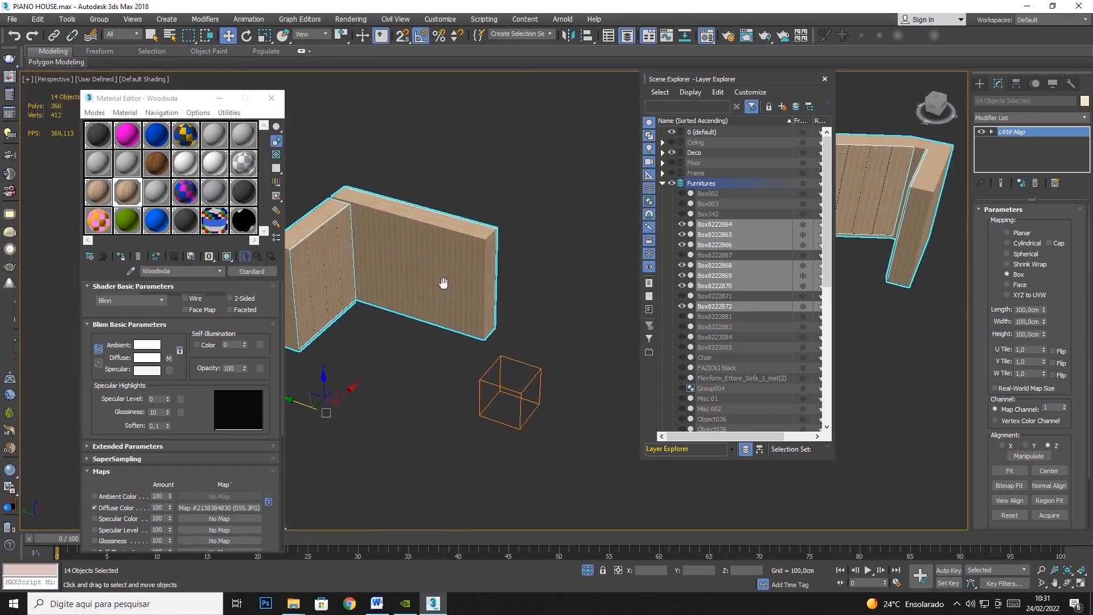
{"action": "middle_click_drag", "start_coordinate": [422, 303], "coordinate": [545, 211]}
{"action": "scroll", "coordinate": [381, 333], "scroll_direction": "up", "scroll_amount": 5}
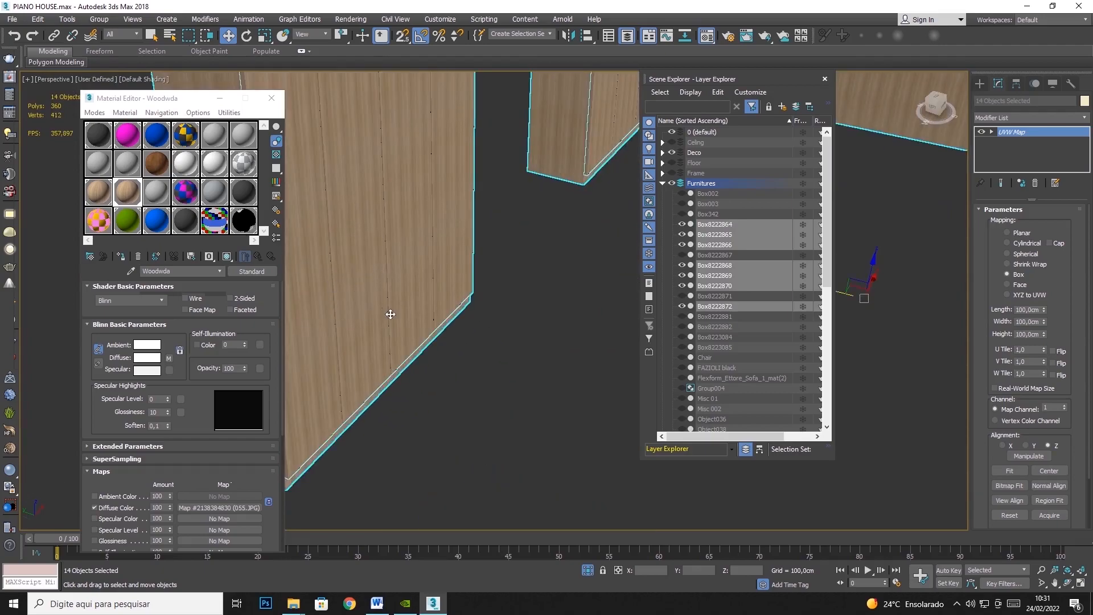
{"action": "scroll", "coordinate": [387, 308], "scroll_direction": "down", "scroll_amount": 5}
{"action": "scroll", "coordinate": [434, 297], "scroll_direction": "up", "scroll_amount": 5}
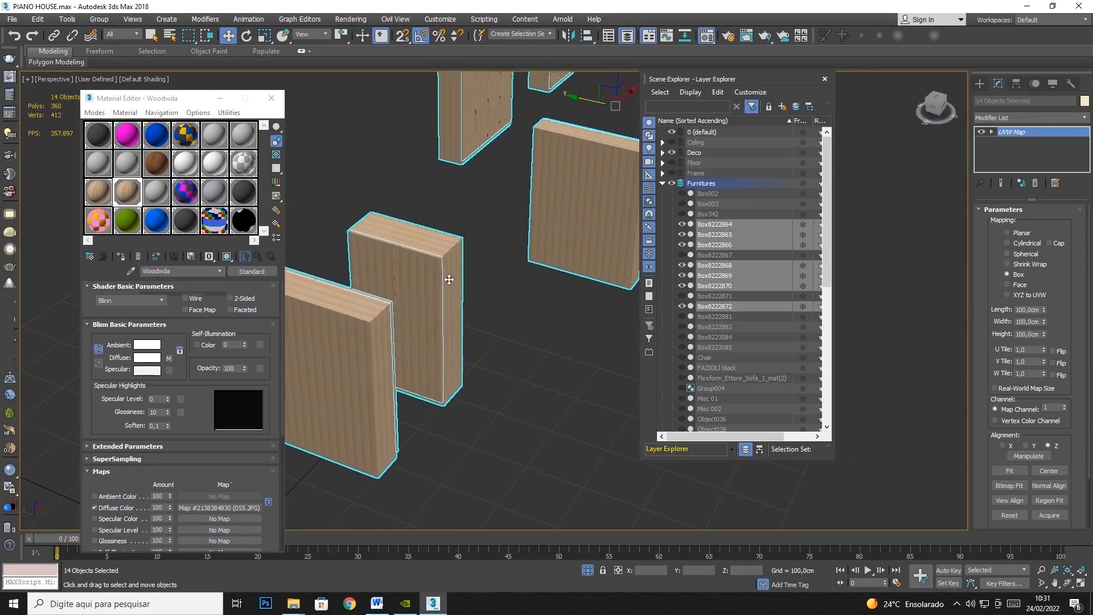
{"action": "left_click", "coordinate": [1068, 584]}
{"action": "left_click_drag", "start_coordinate": [483, 284], "coordinate": [507, 196]}
{"action": "middle_click_drag", "start_coordinate": [515, 196], "coordinate": [437, 219]}
{"action": "scroll", "coordinate": [495, 258], "scroll_direction": "up", "scroll_amount": 6}
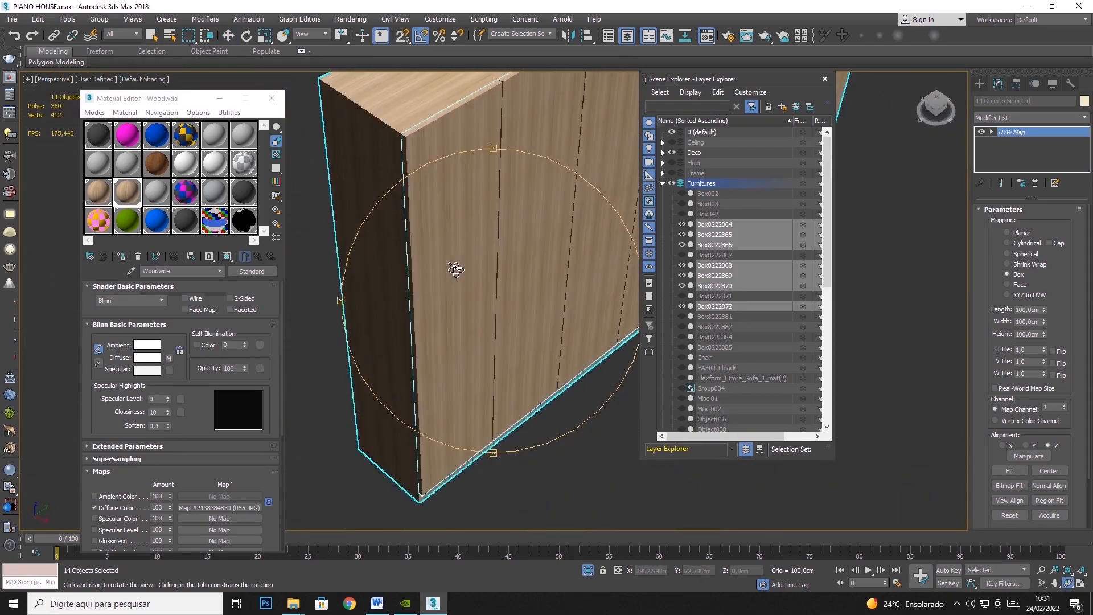
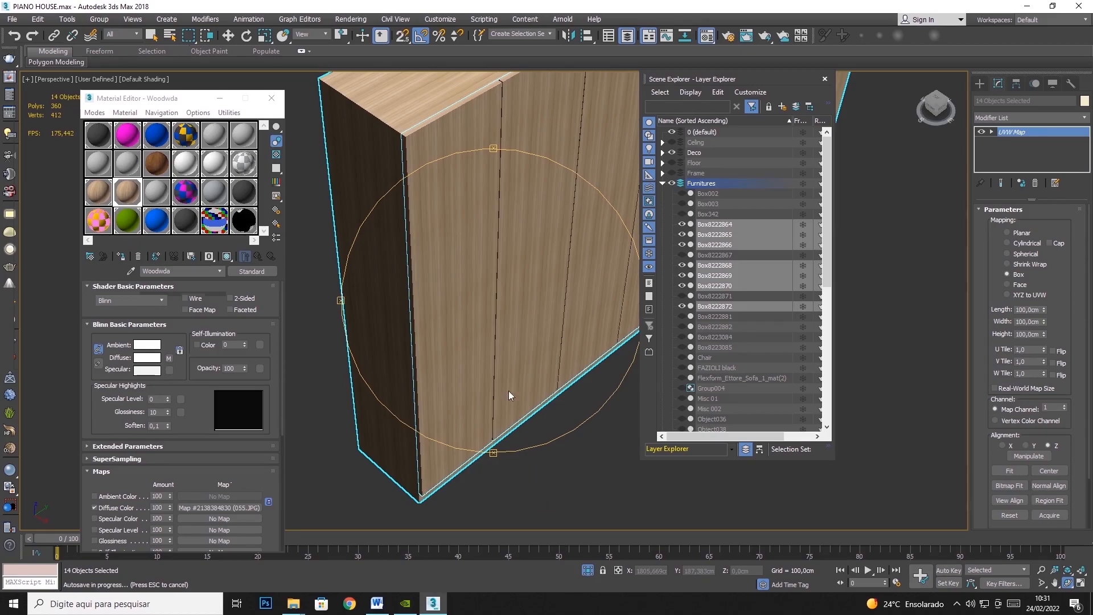
{"action": "left_click_drag", "start_coordinate": [487, 296], "coordinate": [419, 220]}
{"action": "left_click_drag", "start_coordinate": [466, 308], "coordinate": [511, 249]}
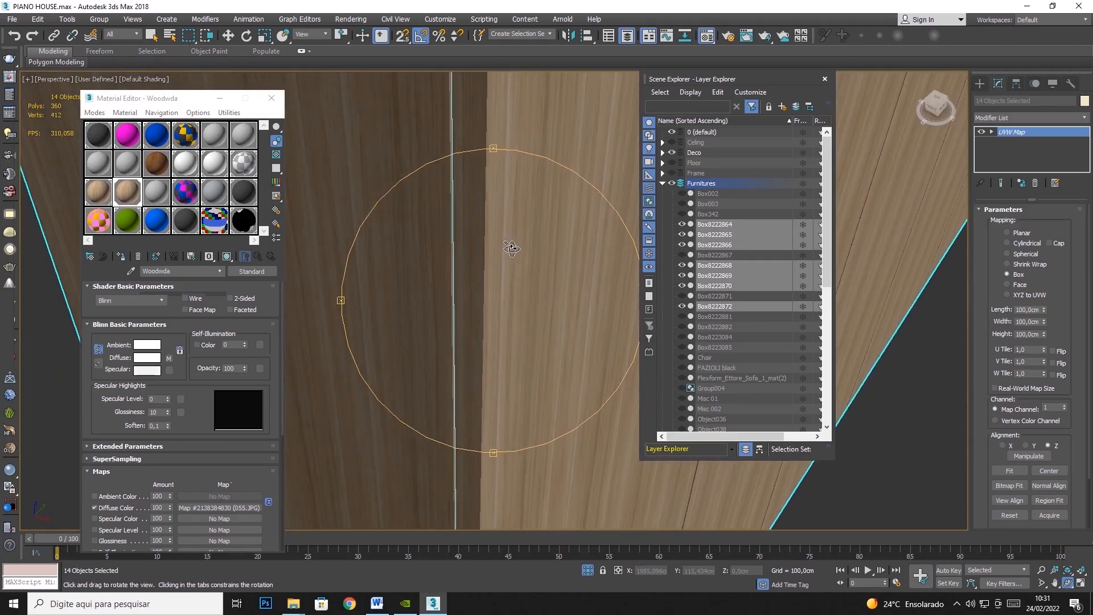
Try rotating the cabinet blocks' UVW Map gizmo about the Y axis to change the grain direction
{"action": "left_click", "coordinate": [1022, 132]}
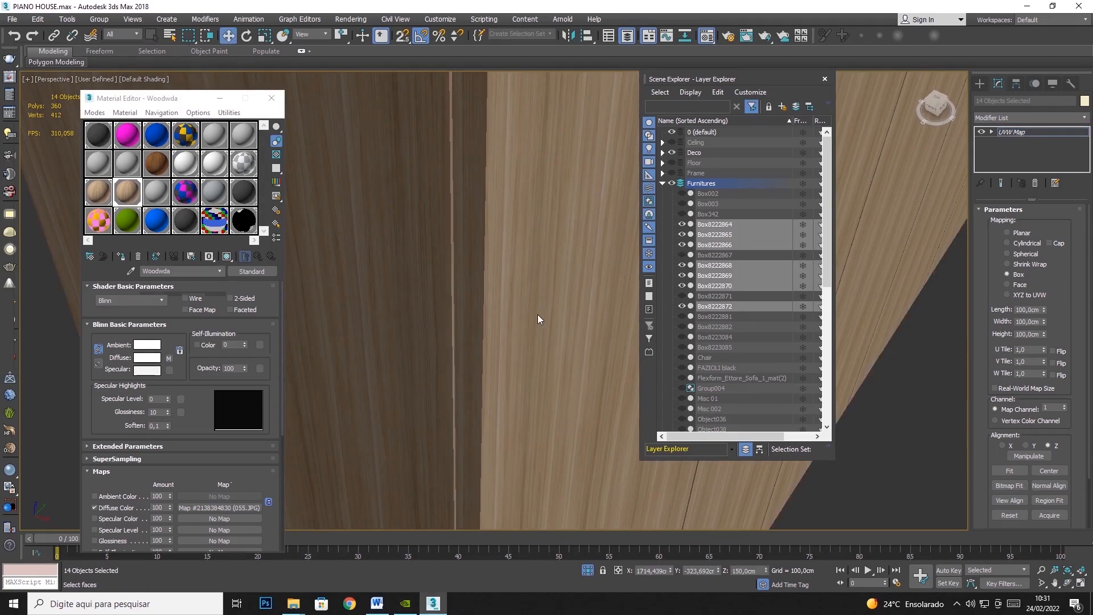
{"action": "scroll", "coordinate": [537, 314], "scroll_direction": "down", "scroll_amount": 10}
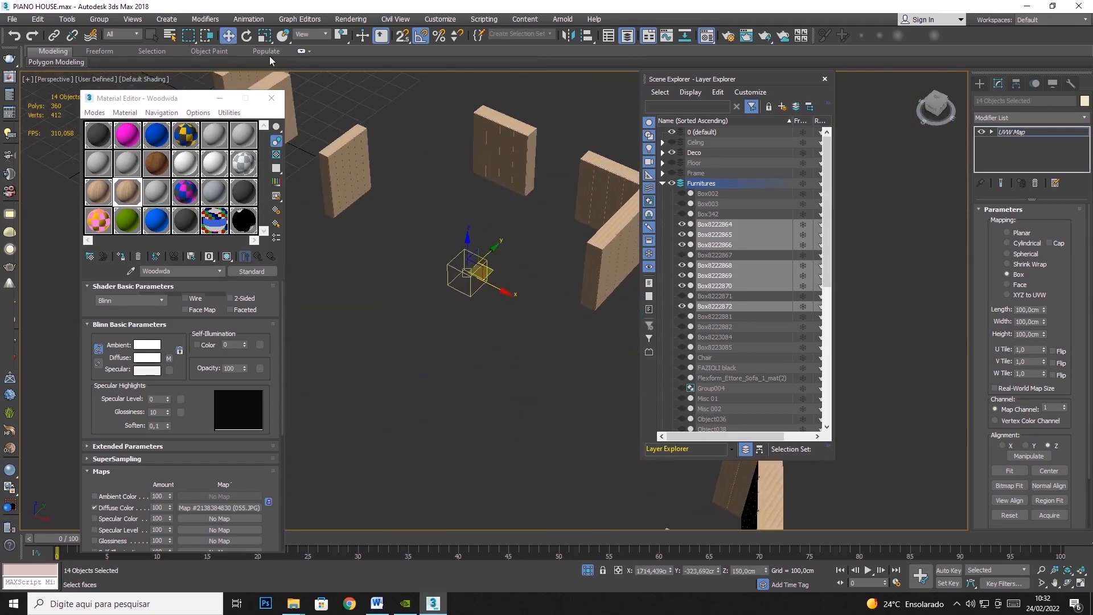
{"action": "key", "text": "e"}
{"action": "scroll", "coordinate": [477, 278], "scroll_direction": "up", "scroll_amount": 10}
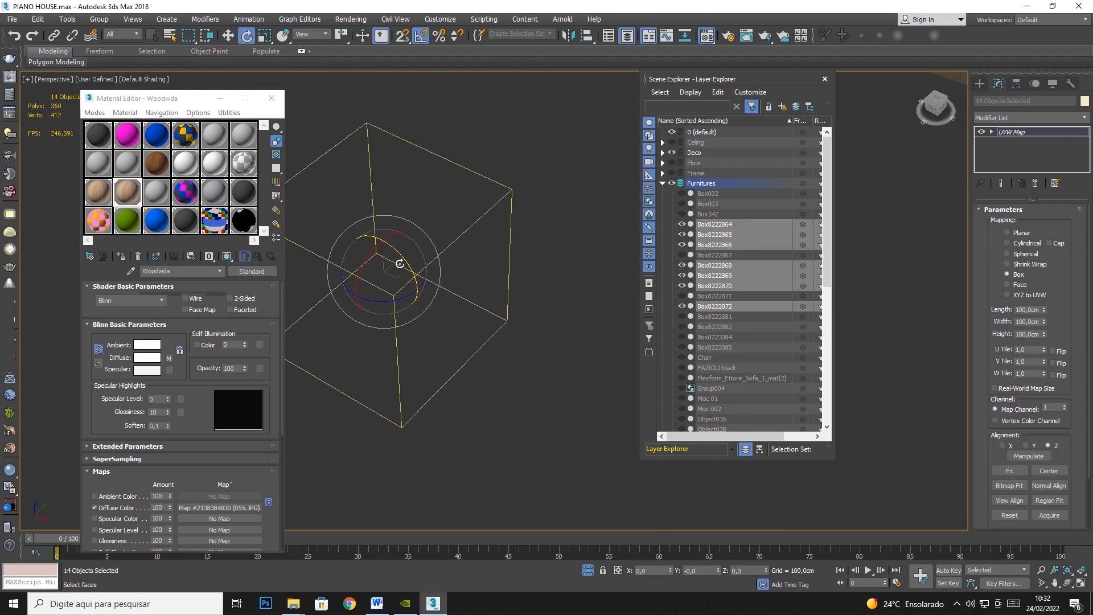
{"action": "middle_click_drag", "start_coordinate": [503, 259], "coordinate": [463, 306]}
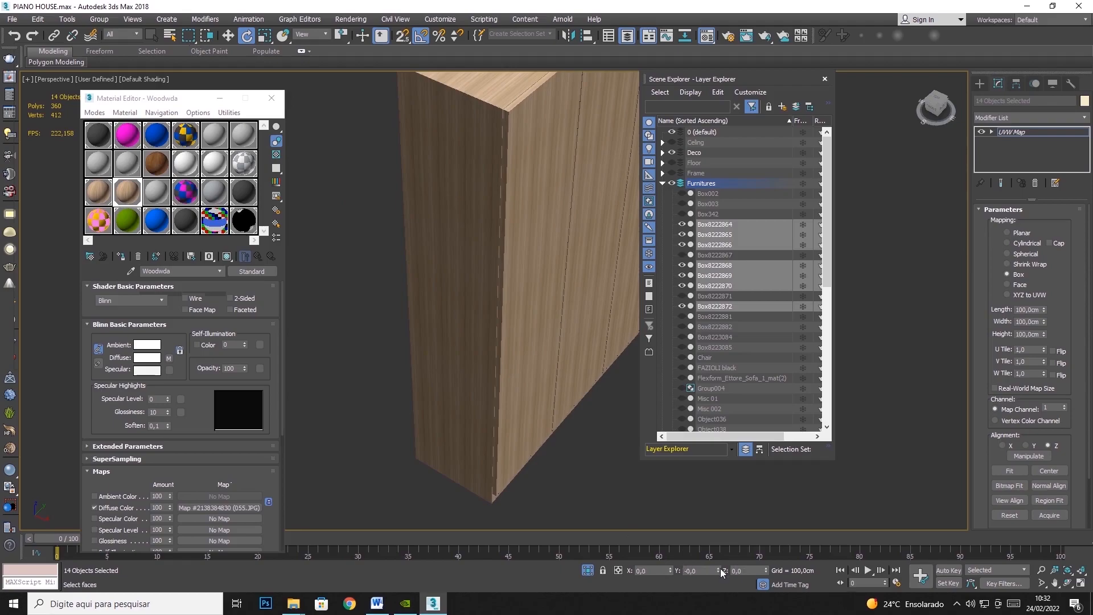
{"action": "scroll", "coordinate": [525, 375], "scroll_direction": "up", "scroll_amount": 4}
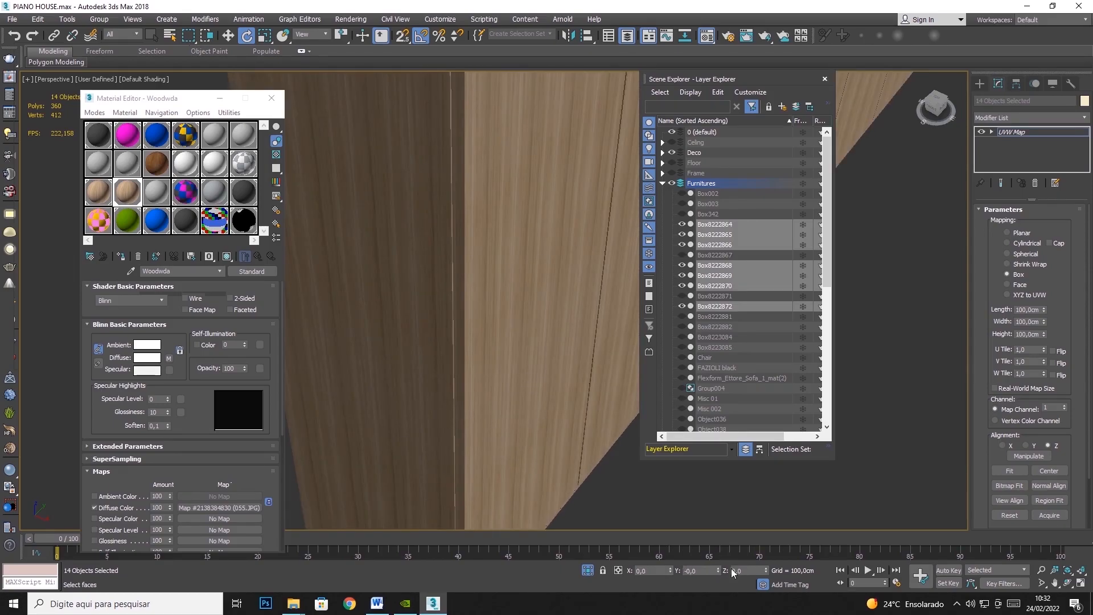
{"action": "left_click_drag", "start_coordinate": [719, 558], "coordinate": [673, 181]}
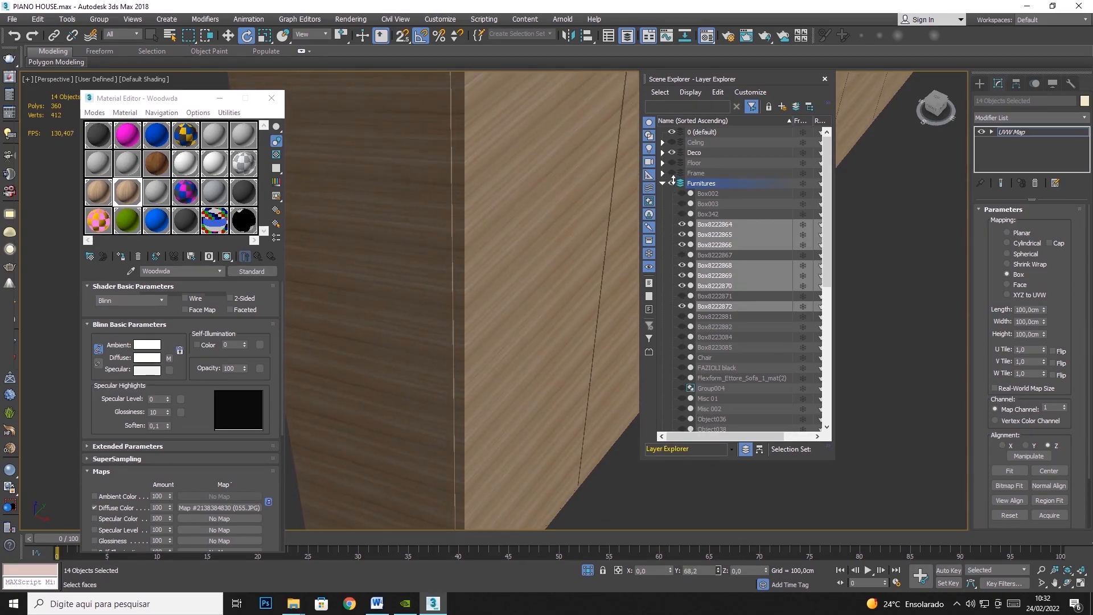
{"action": "key", "text": "z"}
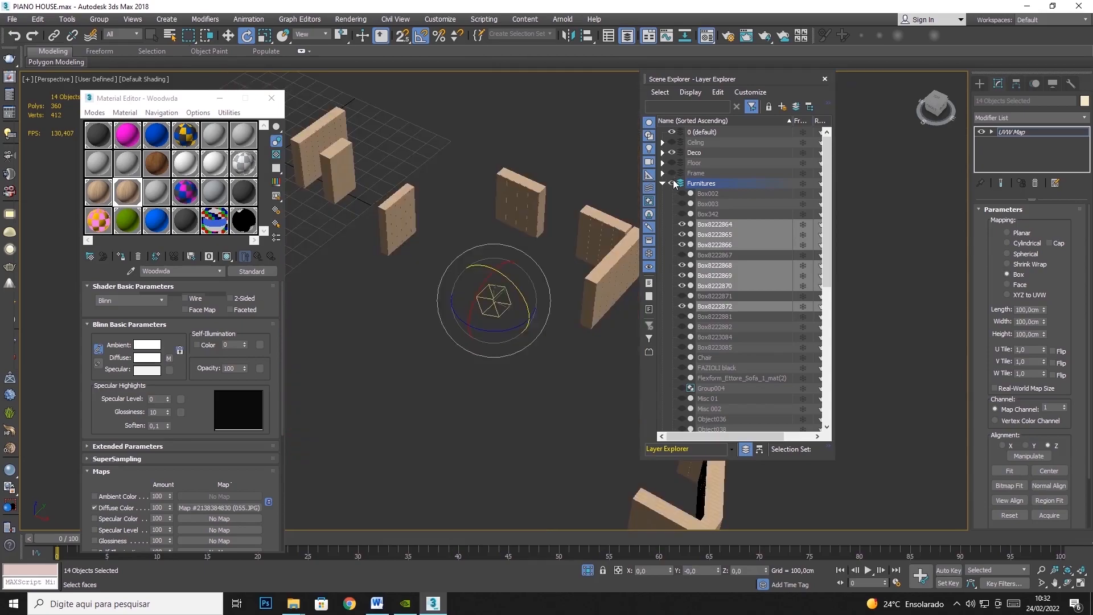
Convert the selected cabinet blocks to Editable Poly
{"action": "scroll", "coordinate": [589, 292], "scroll_direction": "up", "scroll_amount": 5}
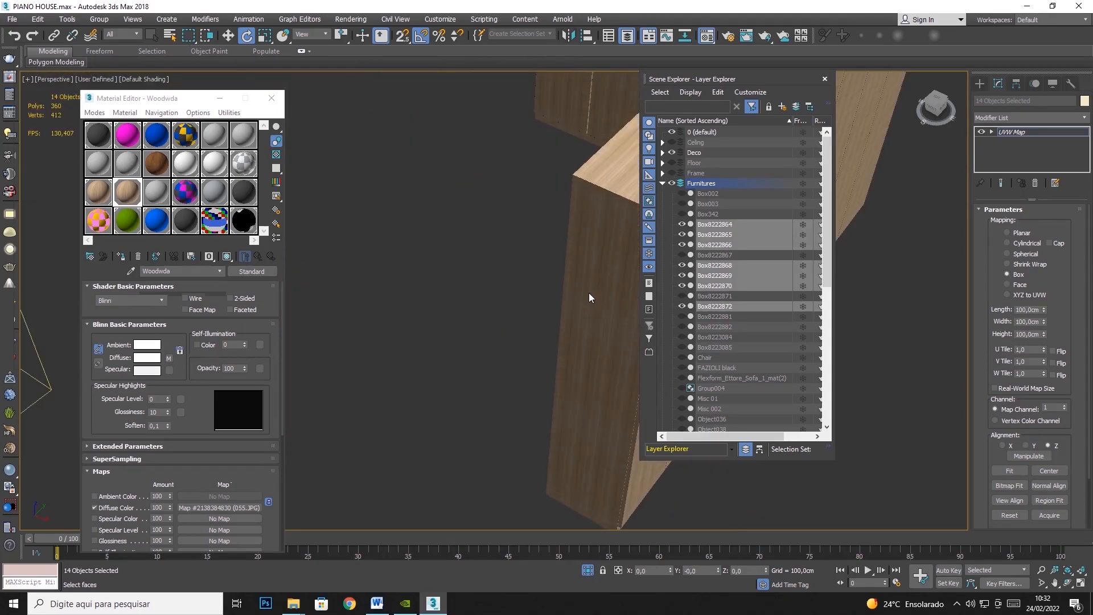
{"action": "middle_click_drag", "start_coordinate": [588, 293], "coordinate": [496, 267]}
{"action": "scroll", "coordinate": [494, 273], "scroll_direction": "down", "scroll_amount": 6}
{"action": "right_click", "coordinate": [477, 284]}
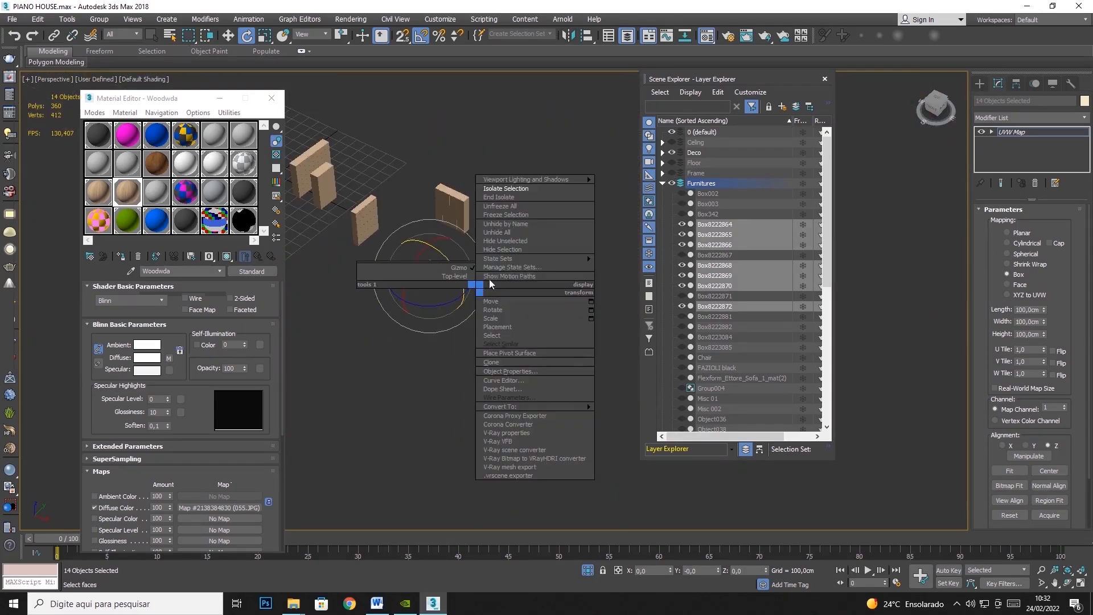
{"action": "mouse_move", "coordinate": [521, 406]}
{"action": "left_click", "coordinate": [618, 417]}
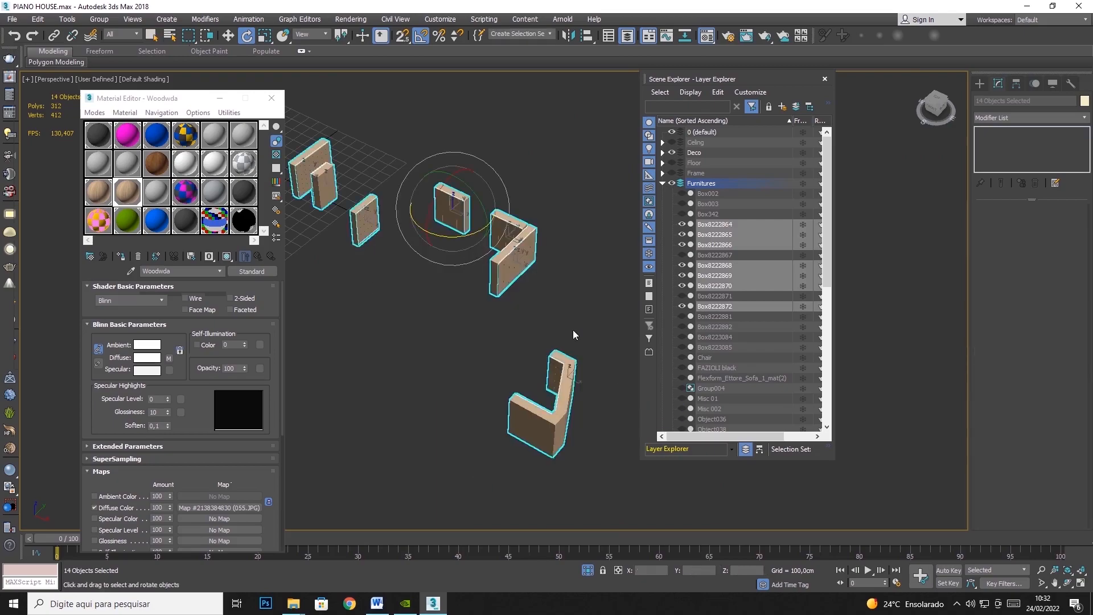
Unhide all the other furniture objects and hide the selected wood cabinet blocks
{"action": "right_click", "coordinate": [581, 307]}
{"action": "left_click", "coordinate": [688, 268]}
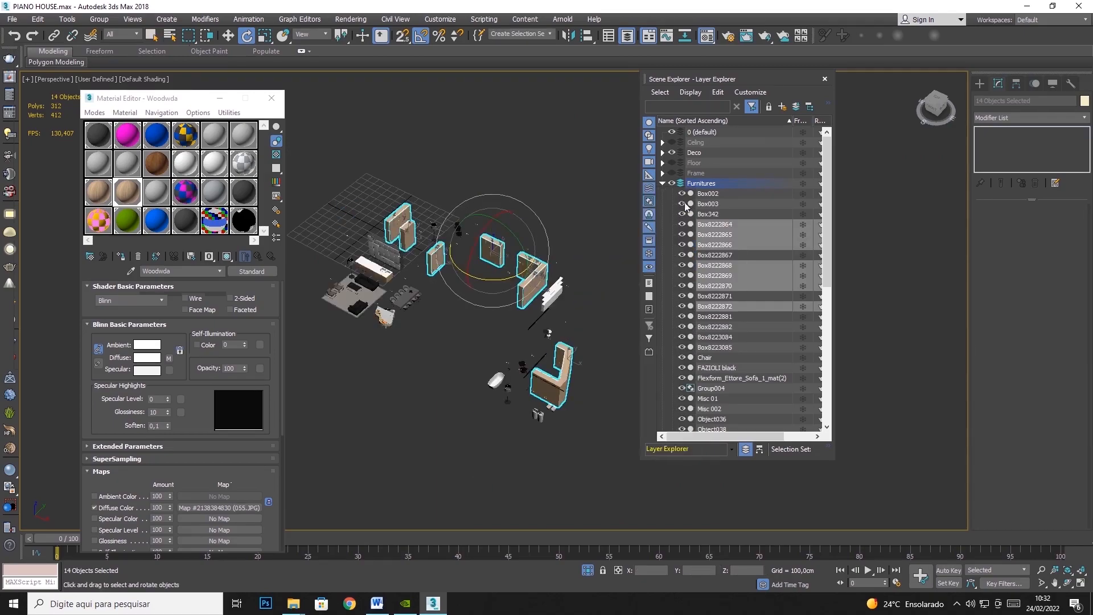
{"action": "right_click", "coordinate": [501, 255]}
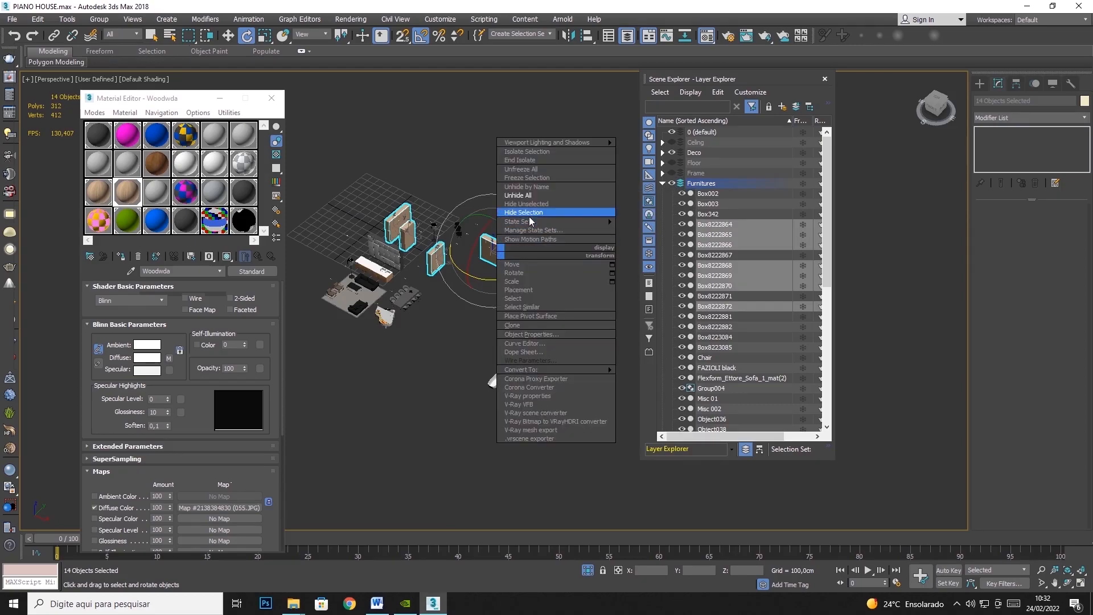
{"action": "left_click", "coordinate": [530, 213]}
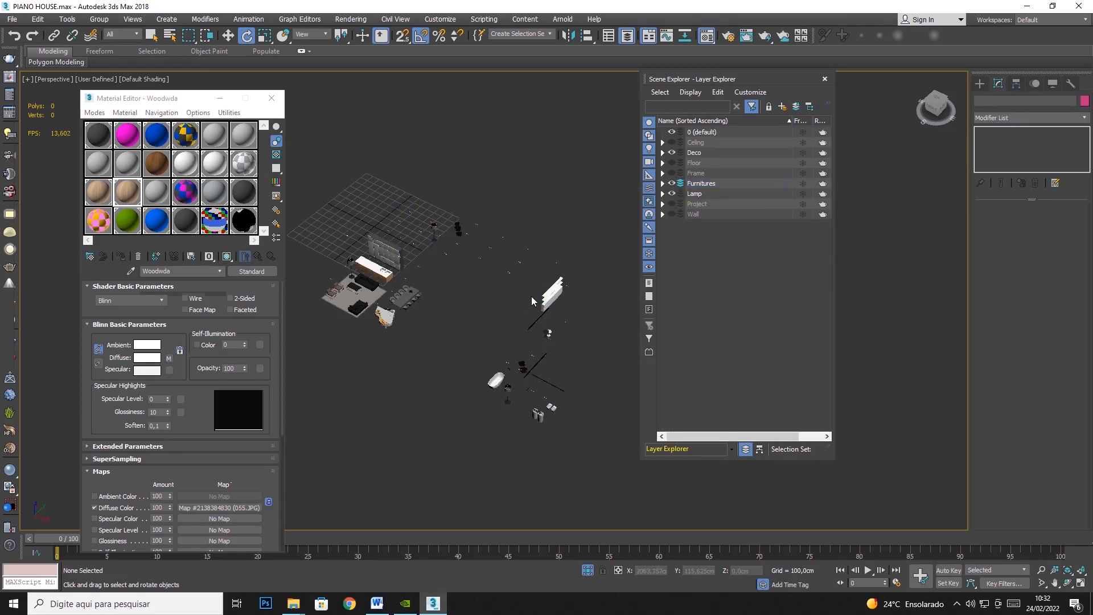
Assign the Woodwda material to the white shelf unit with the two thin boards above the long box
{"action": "scroll", "coordinate": [532, 300], "scroll_direction": "up", "scroll_amount": 10}
{"action": "left_click", "coordinate": [537, 277]}
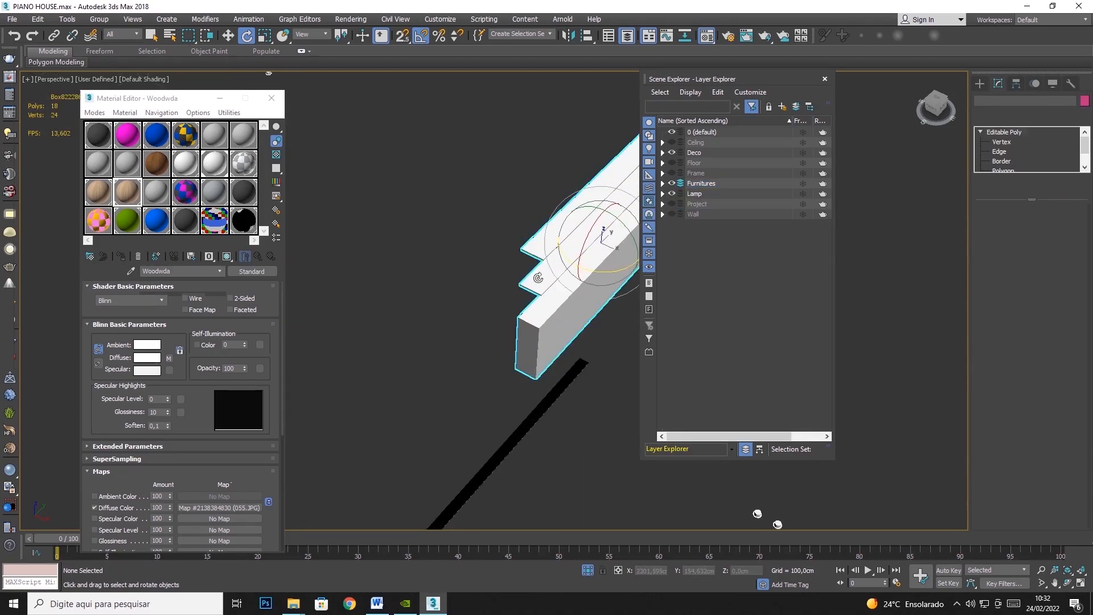
{"action": "left_click", "coordinate": [118, 257]}
{"action": "left_click", "coordinate": [466, 286]}
{"action": "scroll", "coordinate": [455, 301], "scroll_direction": "up", "scroll_amount": 5}
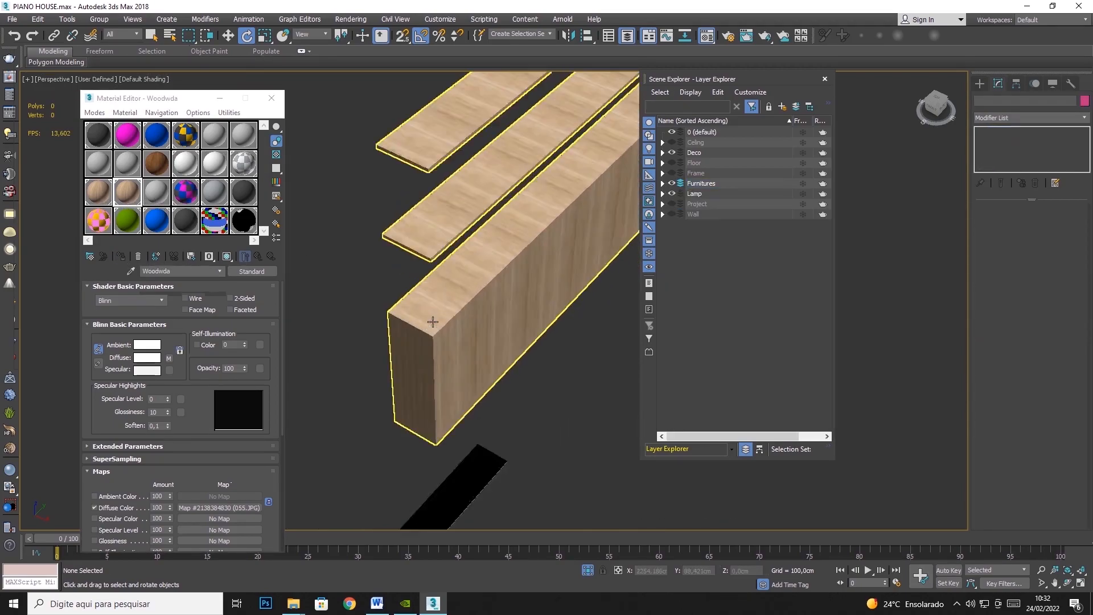
{"action": "scroll", "coordinate": [398, 233], "scroll_direction": "down", "scroll_amount": 5}
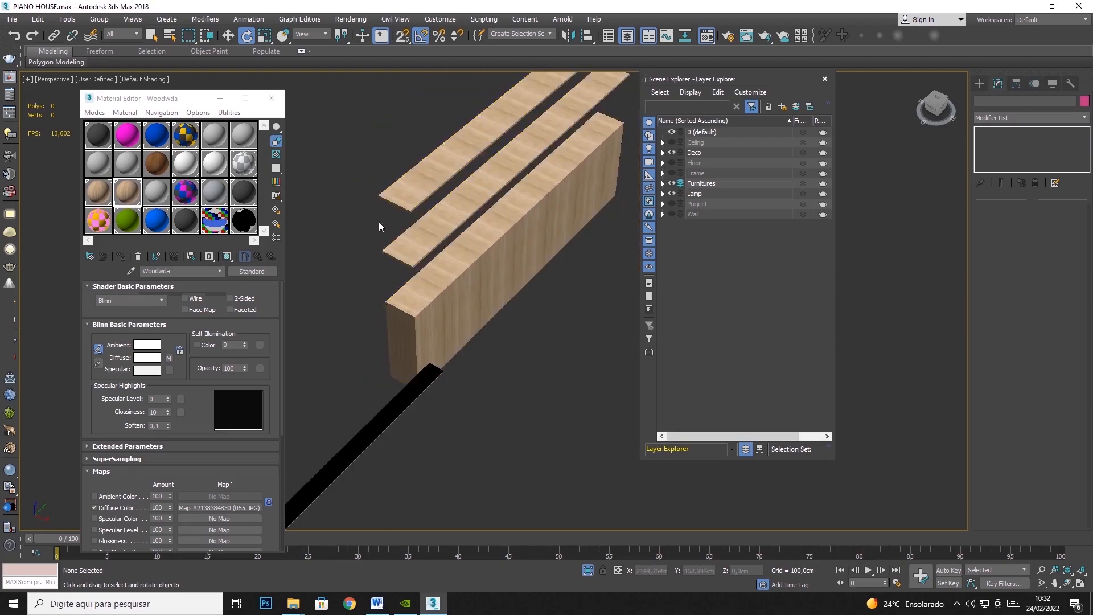
Add a UVW Map modifier with Box mapping to the shelf unit and set its length, width and height to 100 cm
{"action": "left_click_drag", "start_coordinate": [362, 183], "coordinate": [453, 318]}
{"action": "left_click", "coordinate": [1085, 118]}
{"action": "scroll", "coordinate": [1019, 398], "scroll_direction": "down", "scroll_amount": 5}
{"action": "left_click", "coordinate": [1009, 468]}
{"action": "left_click", "coordinate": [1018, 275]}
{"action": "double_click", "coordinate": [1028, 309]}
{"action": "type", "text": "100"}
{"action": "key", "text": "Tab"}
{"action": "type", "text": "100"}
{"action": "key", "text": "Tab"}
{"action": "type", "text": "100"}
{"action": "key", "text": "Tab"}
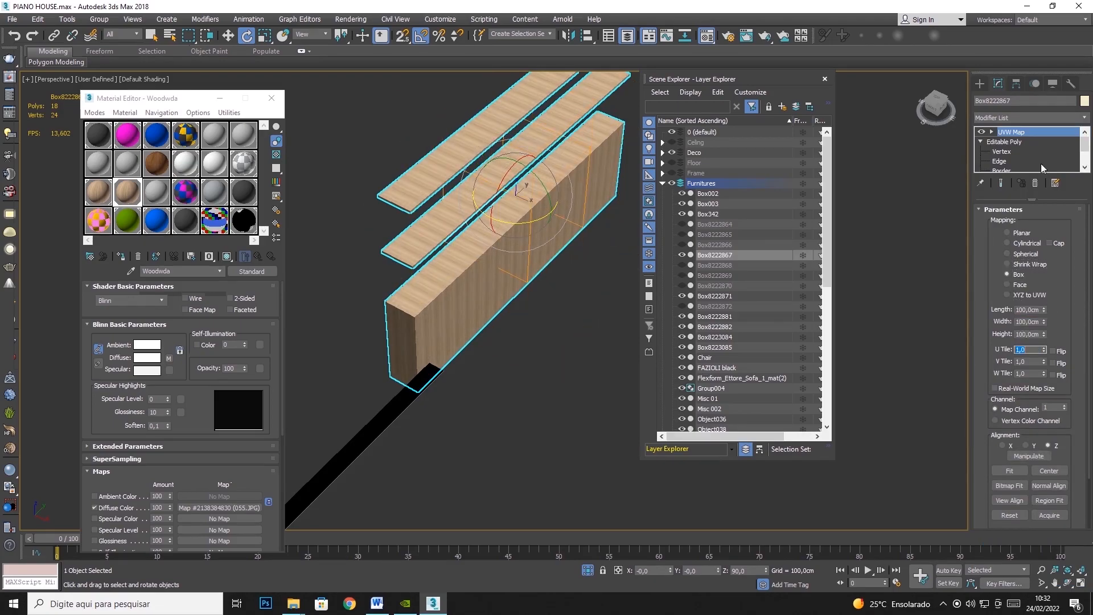
Rotate the shelf unit's UVW Map gizmo 90 degrees about the Z axis so the top grain follows the boards' length
{"action": "left_click", "coordinate": [1019, 132]}
{"action": "key", "text": "1"}
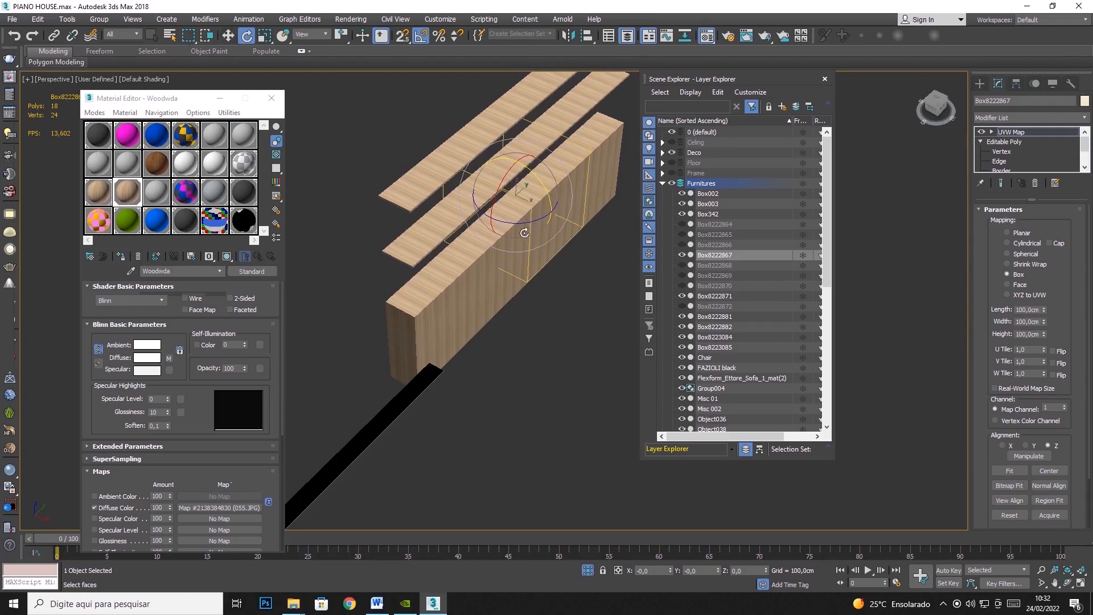
{"action": "left_click_drag", "start_coordinate": [524, 228], "coordinate": [473, 235]}
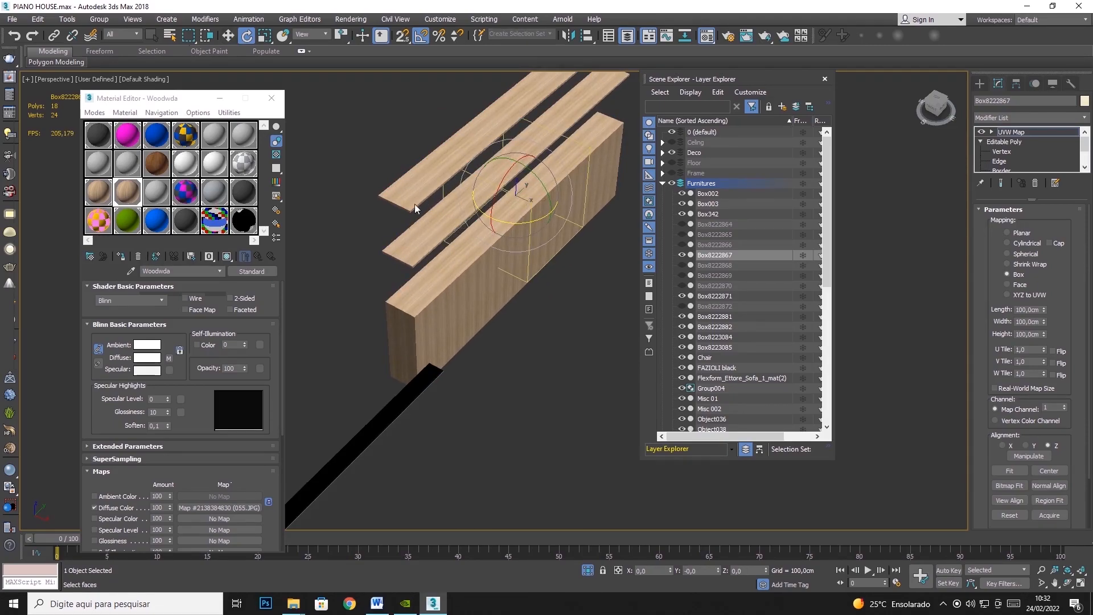
Rotate the shelf unit's UVW Map gizmo about the X axis so the grain on the long side faces runs lengthwise
{"action": "scroll", "coordinate": [418, 258], "scroll_direction": "up", "scroll_amount": 8}
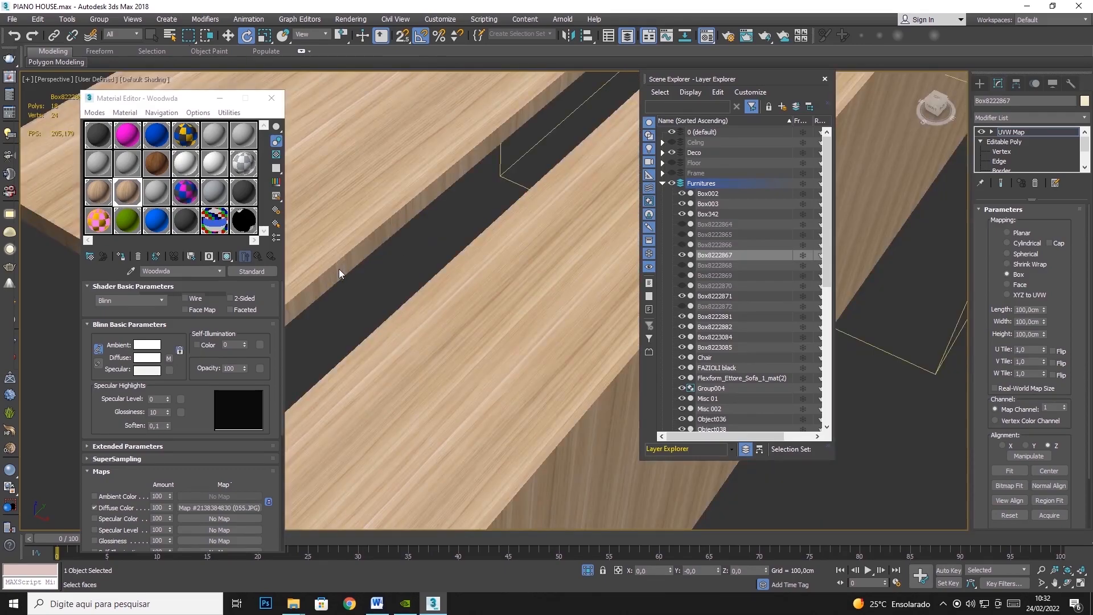
{"action": "middle_click_drag", "start_coordinate": [335, 272], "coordinate": [452, 197]}
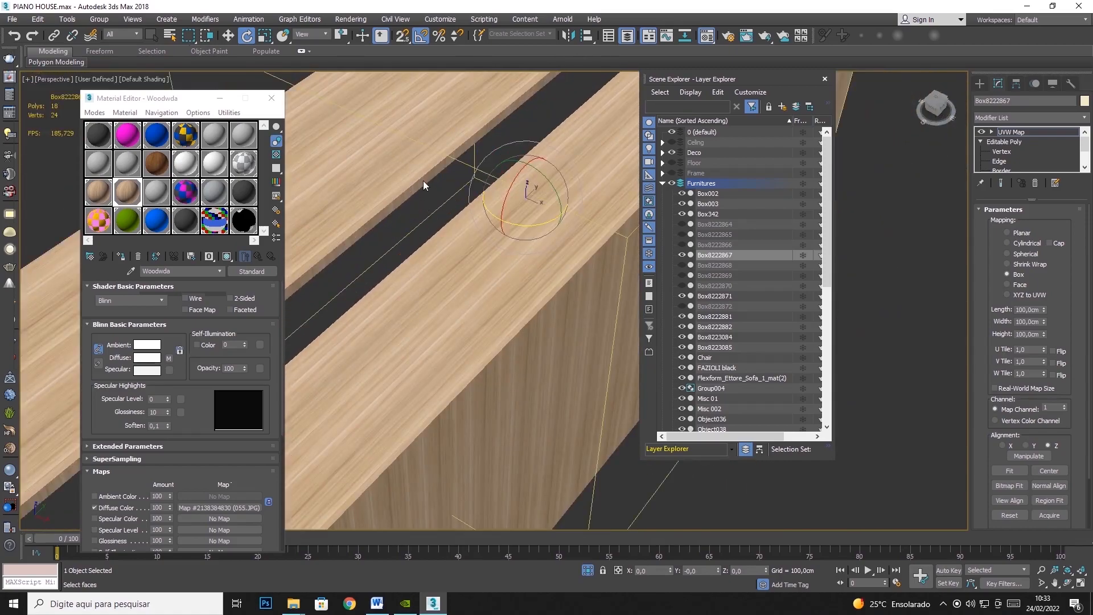
{"action": "left_click_drag", "start_coordinate": [507, 198], "coordinate": [557, 161]}
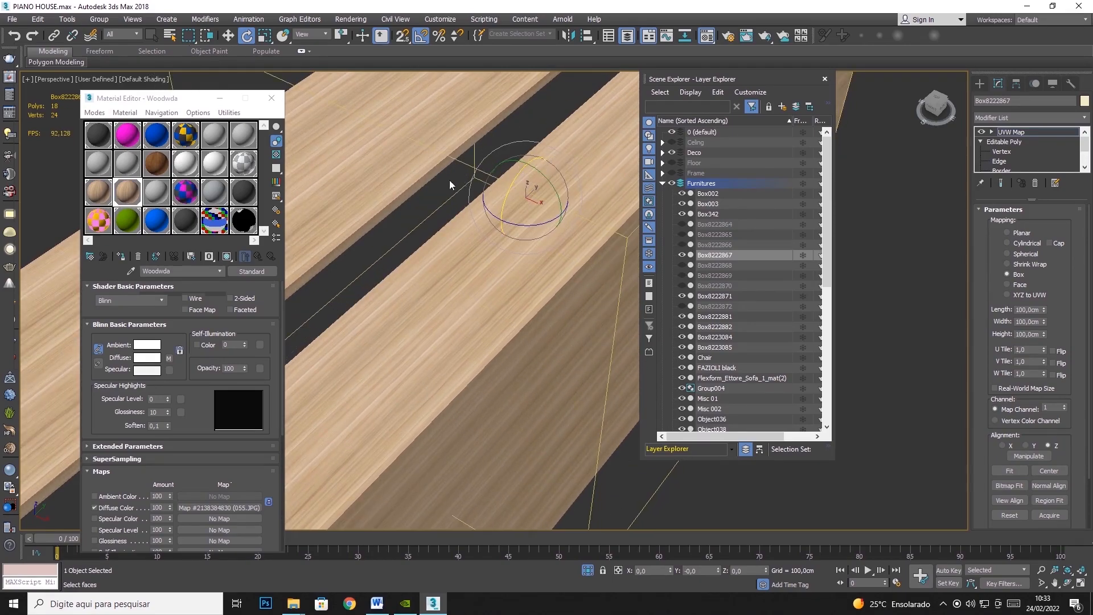
{"action": "scroll", "coordinate": [374, 227], "scroll_direction": "up", "scroll_amount": 3}
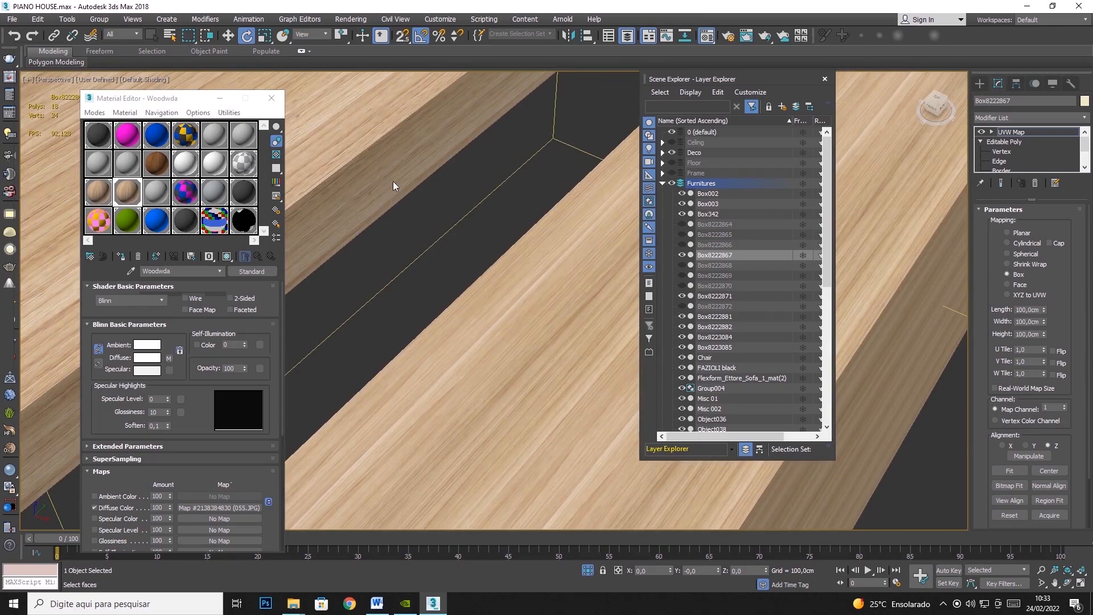
{"action": "scroll", "coordinate": [415, 154], "scroll_direction": "down", "scroll_amount": 5}
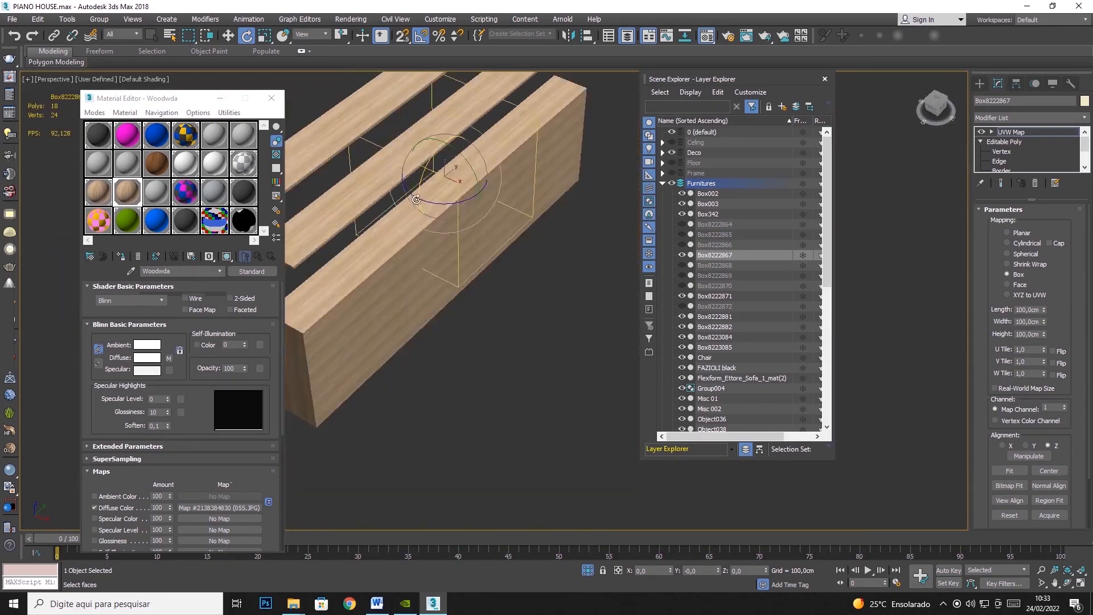
Rotate the shelf unit's UVW Map gizmo 90 degrees about the Y axis so the grain on the end faces runs horizontally
{"action": "scroll", "coordinate": [419, 227], "scroll_direction": "up", "scroll_amount": 5}
{"action": "scroll", "coordinate": [480, 207], "scroll_direction": "down", "scroll_amount": 2}
{"action": "middle_click_drag", "start_coordinate": [480, 207], "coordinate": [395, 206]}
{"action": "scroll", "coordinate": [366, 231], "scroll_direction": "up", "scroll_amount": 2}
{"action": "middle_click_drag", "start_coordinate": [556, 165], "coordinate": [387, 284]}
{"action": "middle_click_drag", "start_coordinate": [505, 235], "coordinate": [399, 313]}
{"action": "left_click_drag", "start_coordinate": [542, 153], "coordinate": [579, 187]}
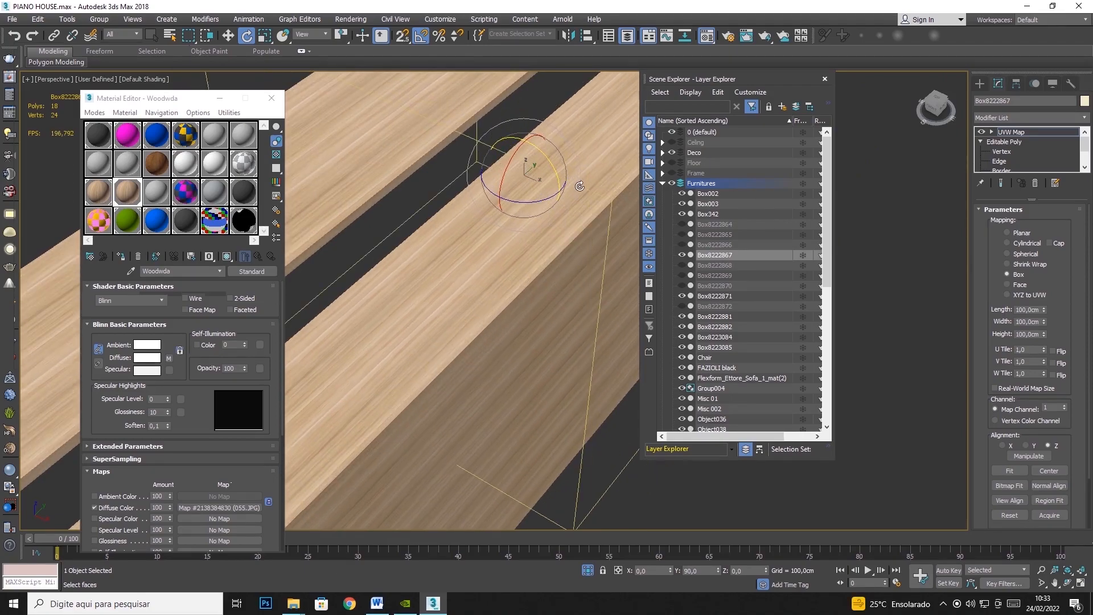
{"action": "scroll", "coordinate": [580, 194], "scroll_direction": "down", "scroll_amount": 3}
{"action": "middle_click_drag", "start_coordinate": [549, 300], "coordinate": [572, 211]}
{"action": "scroll", "coordinate": [490, 229], "scroll_direction": "up", "scroll_amount": 3}
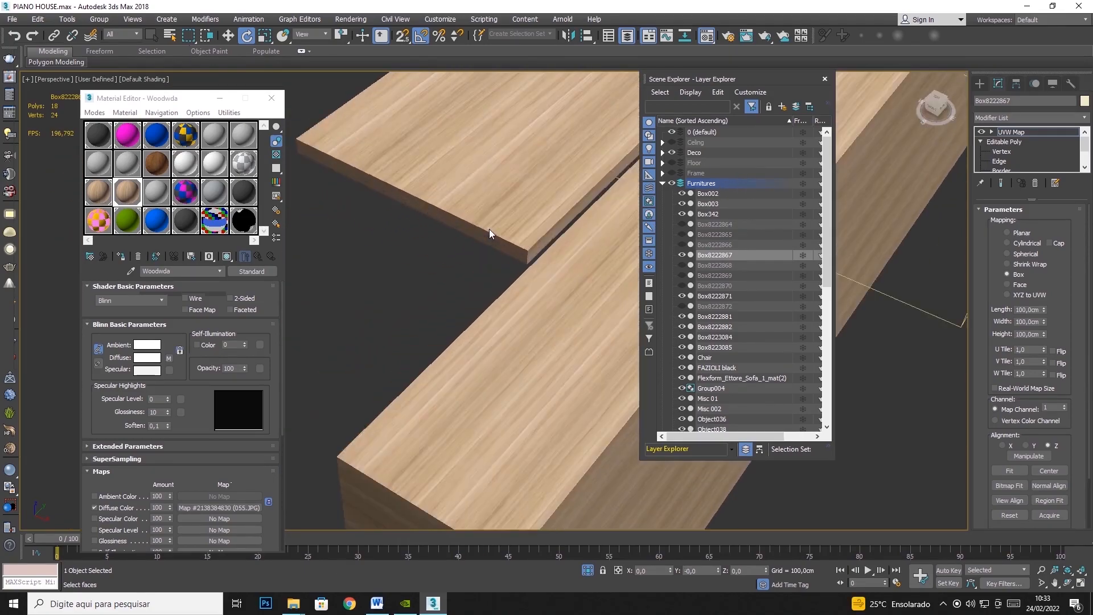
{"action": "scroll", "coordinate": [501, 245], "scroll_direction": "up", "scroll_amount": 2}
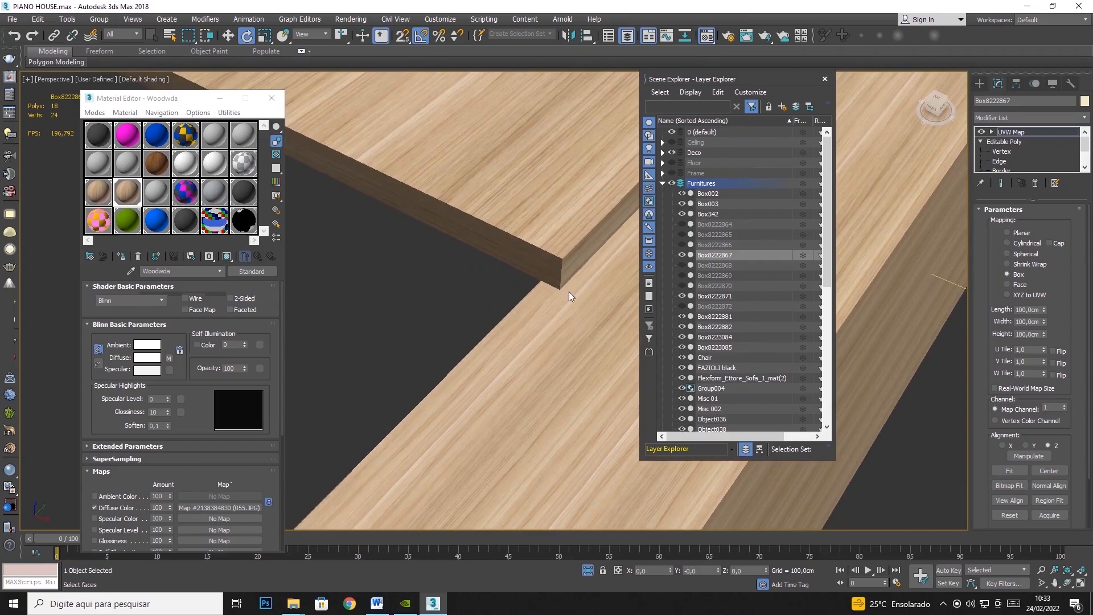
{"action": "scroll", "coordinate": [542, 126], "scroll_direction": "down", "scroll_amount": 6}
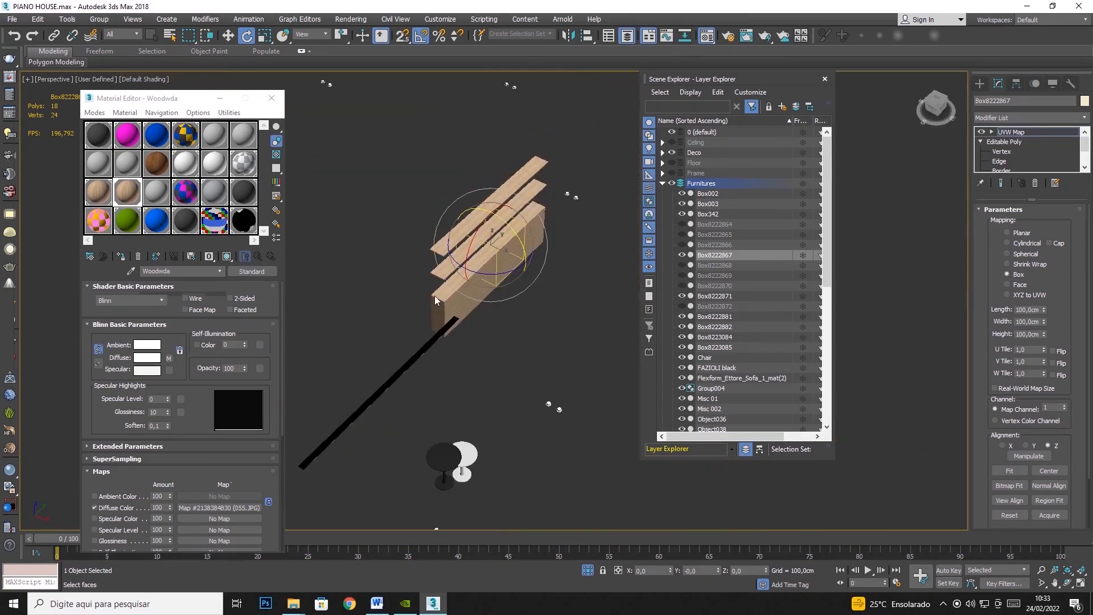
Hide the finished wooden shelf unit
{"action": "right_click", "coordinate": [509, 283]}
{"action": "mouse_move", "coordinate": [545, 253]}
{"action": "scroll", "coordinate": [544, 256], "scroll_direction": "down", "scroll_amount": 6}
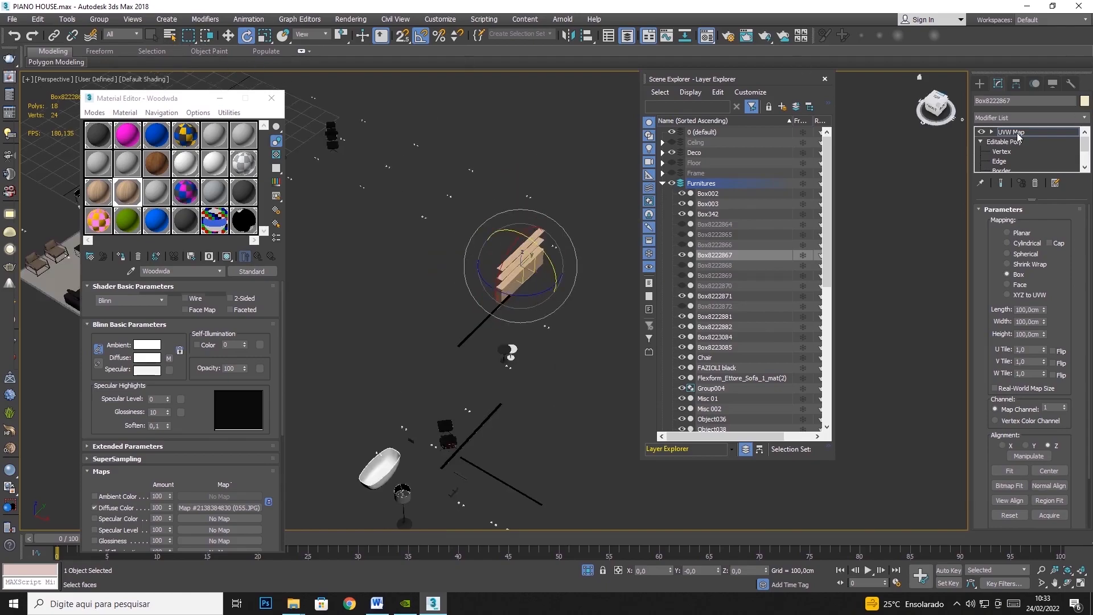
{"action": "right_click", "coordinate": [500, 276]}
{"action": "left_click", "coordinate": [569, 234]}
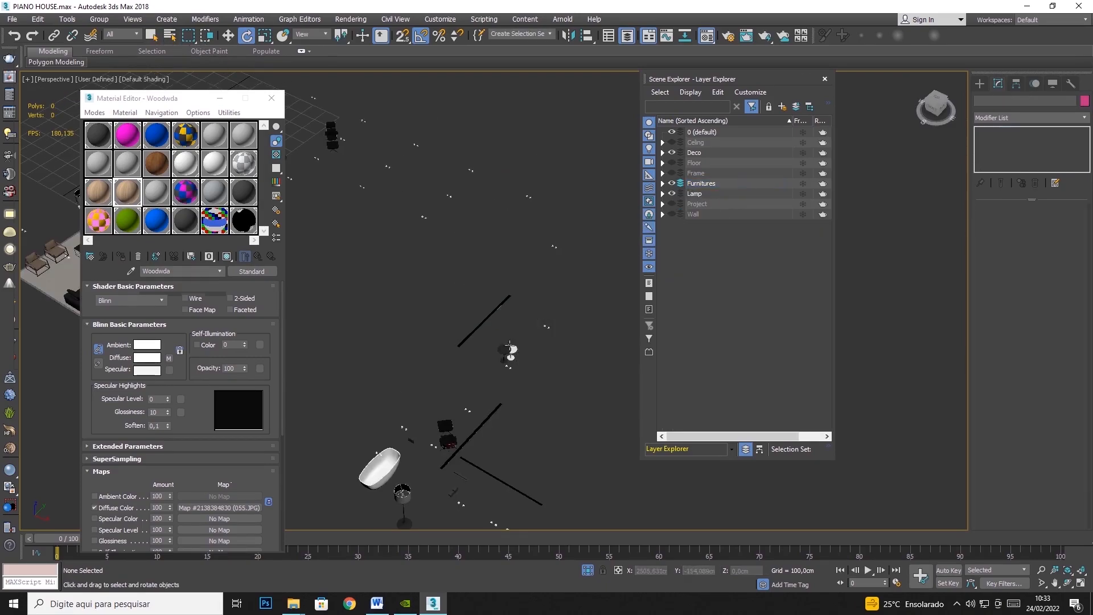
Add a UVW Map modifier to the black and white round side tables together
{"action": "scroll", "coordinate": [498, 355], "scroll_direction": "up", "scroll_amount": 10}
{"action": "left_click", "coordinate": [512, 373]}
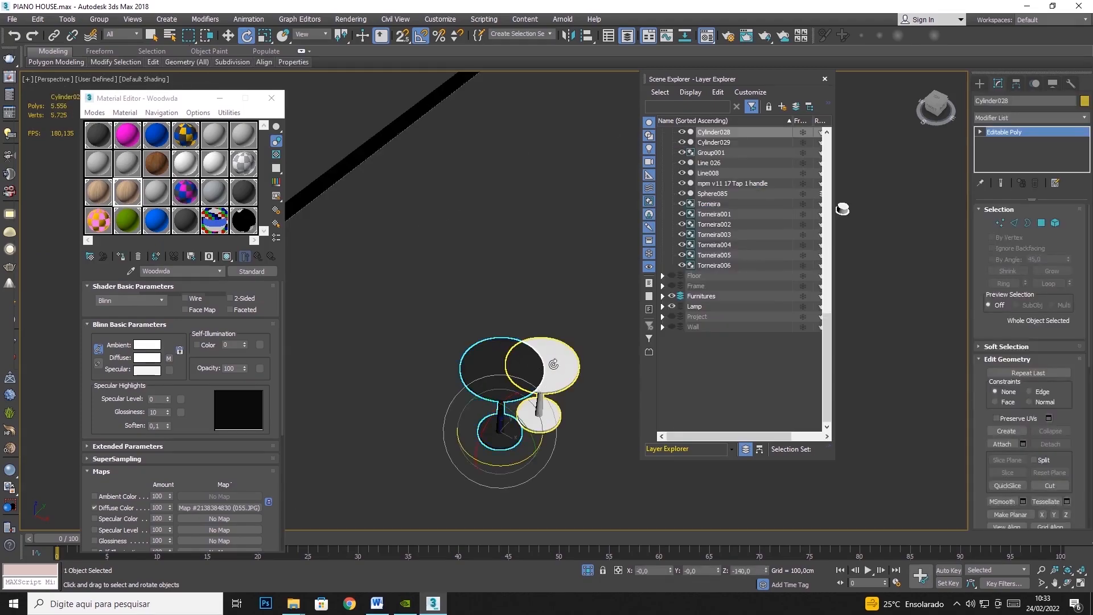
{"action": "left_click", "coordinate": [553, 365], "text": "ctrl"}
{"action": "left_click", "coordinate": [1030, 118]}
{"action": "scroll", "coordinate": [1070, 517], "scroll_direction": "down", "scroll_amount": 10}
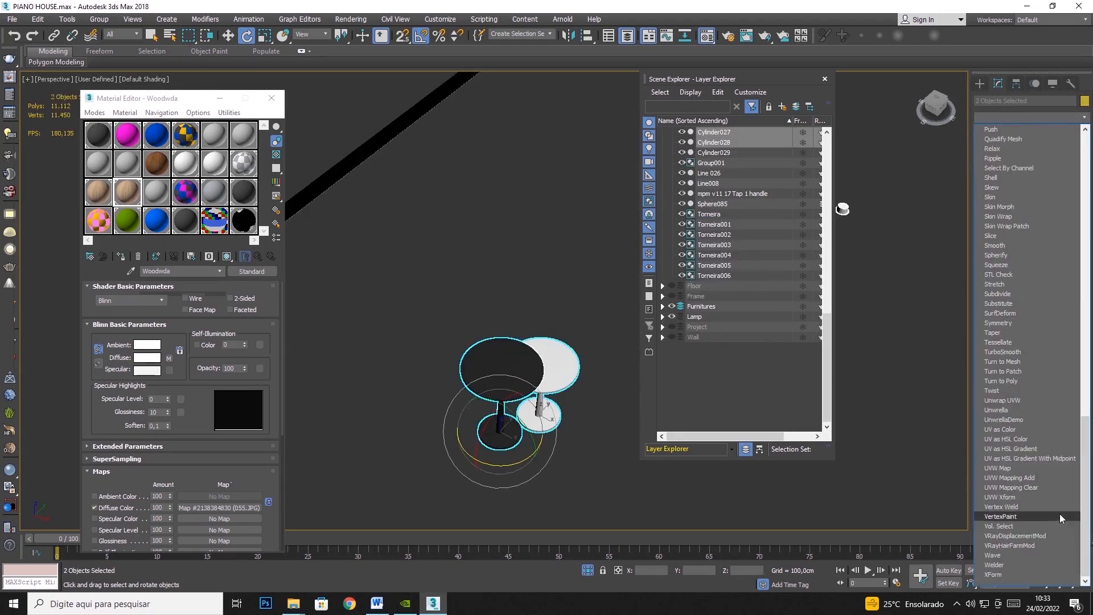
{"action": "left_click", "coordinate": [1015, 468]}
Use Box mapping with length, width and height of 100 cm on the two side tables and hide them
{"action": "left_click", "coordinate": [1023, 266]}
{"action": "left_click", "coordinate": [1019, 274]}
{"action": "type", "text": "0"}
{"action": "key", "text": "Tab"}
{"action": "type", "text": "100"}
{"action": "key", "text": "Tab"}
{"action": "type", "text": "100"}
{"action": "key", "text": "Tab"}
{"action": "right_click", "coordinate": [506, 371]}
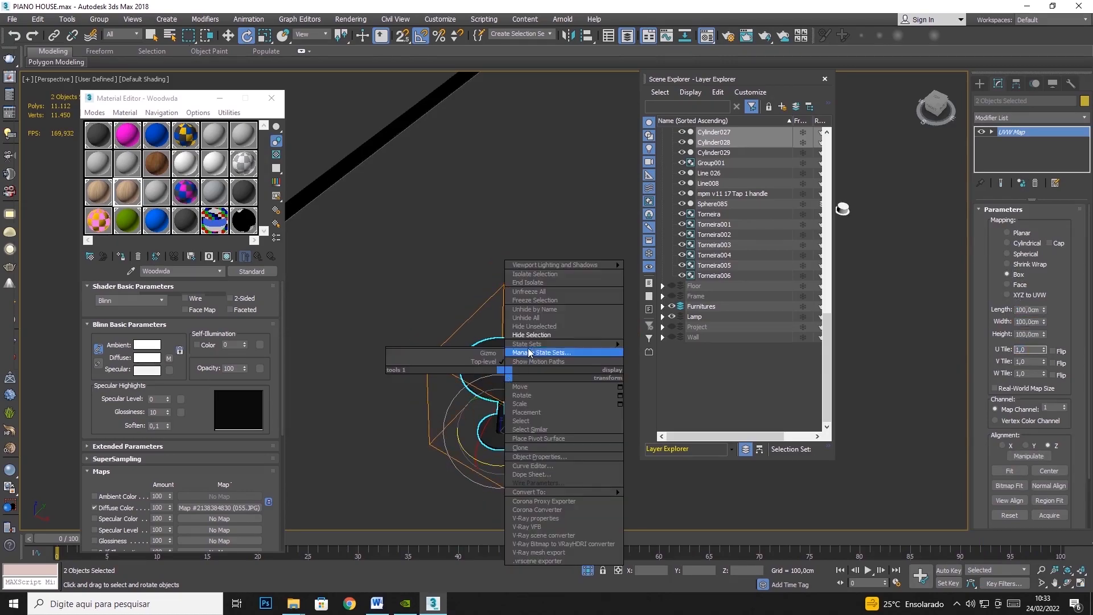
{"action": "left_click", "coordinate": [531, 334]}
Add a UVW Map modifier with Box mapping to the white bathtub group and set its length, width and height to 100 cm
{"action": "middle_click_drag", "start_coordinate": [605, 219], "coordinate": [501, 207]}
{"action": "left_click", "coordinate": [391, 333]}
{"action": "left_click", "coordinate": [1084, 117]}
{"action": "scroll", "coordinate": [1014, 472], "scroll_direction": "down", "scroll_amount": 10}
{"action": "left_click", "coordinate": [998, 468]}
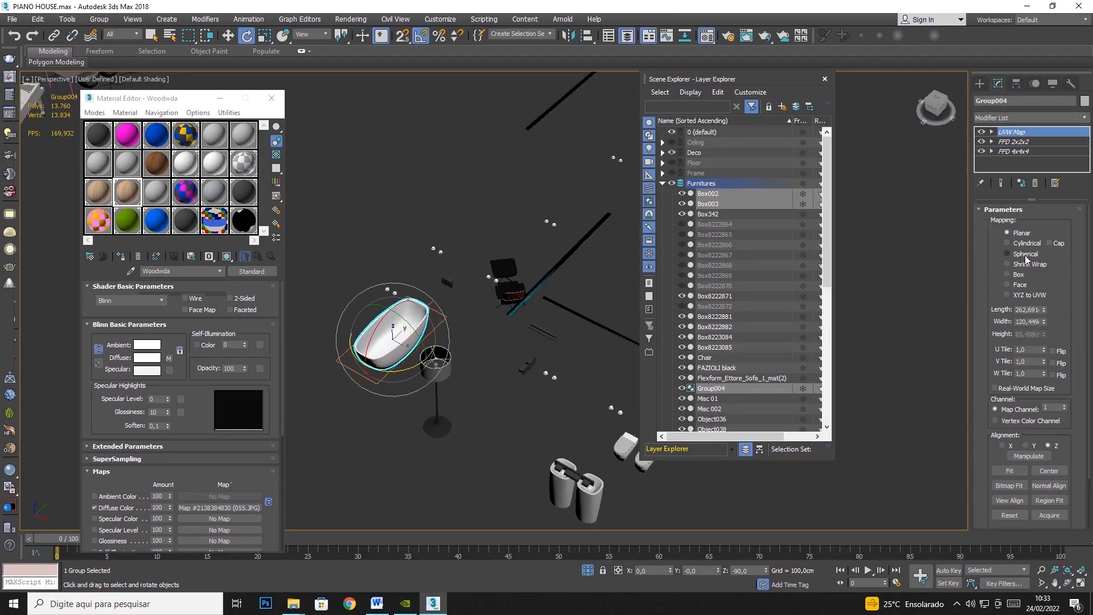
{"action": "type", "text": "100"}
{"action": "key", "text": "Tab"}
{"action": "type", "text": "100"}
{"action": "key", "text": "Tab"}
{"action": "type", "text": "100"}
{"action": "key", "text": "Tab"}
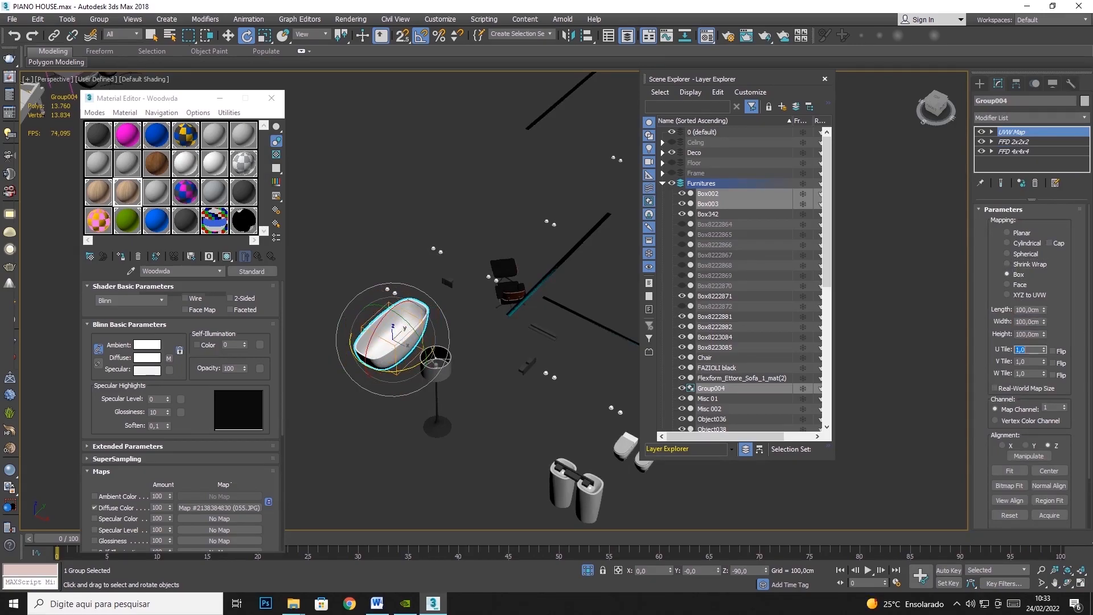
Hide the finished bathtub and the black chair near the long black strips
{"action": "right_click", "coordinate": [390, 327]}
{"action": "left_click", "coordinate": [415, 291]}
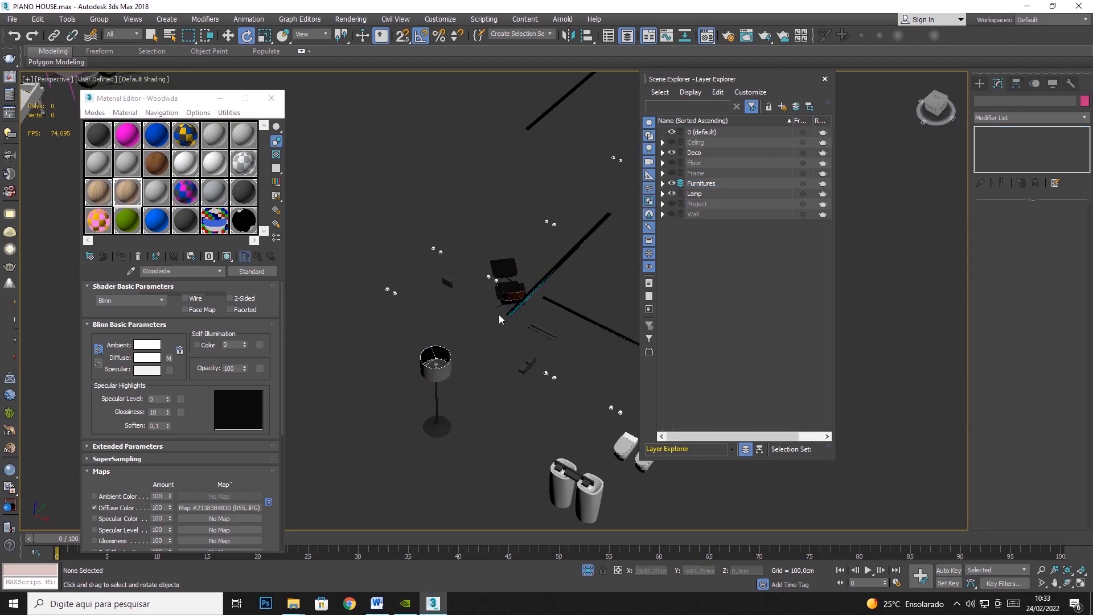
{"action": "scroll", "coordinate": [495, 316], "scroll_direction": "down", "scroll_amount": 3}
{"action": "left_click", "coordinate": [504, 303]}
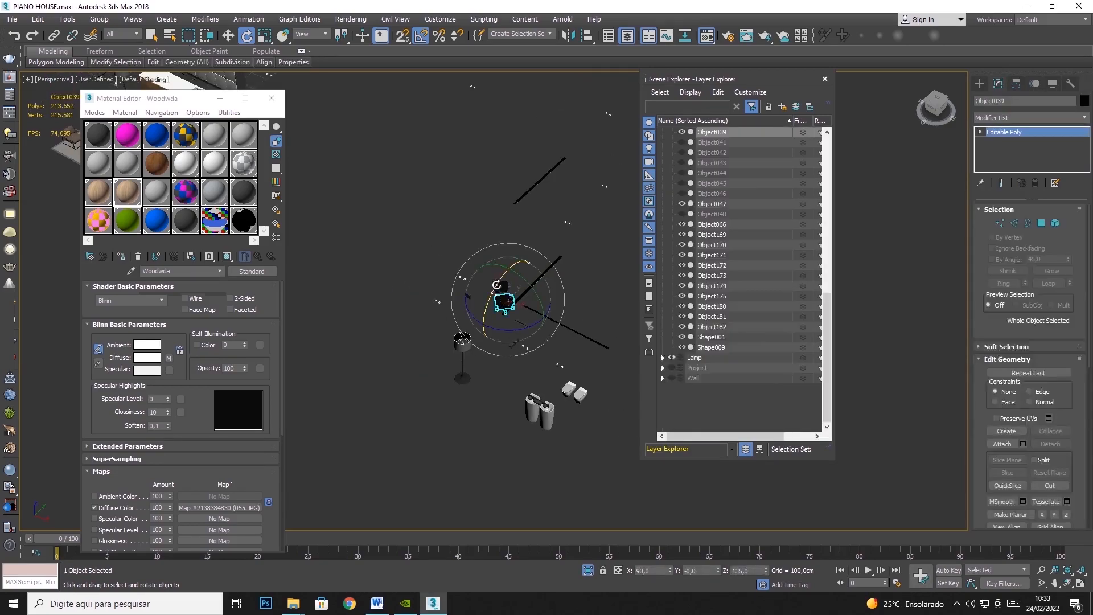
{"action": "right_click", "coordinate": [501, 298]}
{"action": "left_click", "coordinate": [525, 259]}
{"action": "scroll", "coordinate": [526, 309], "scroll_direction": "down", "scroll_amount": 5}
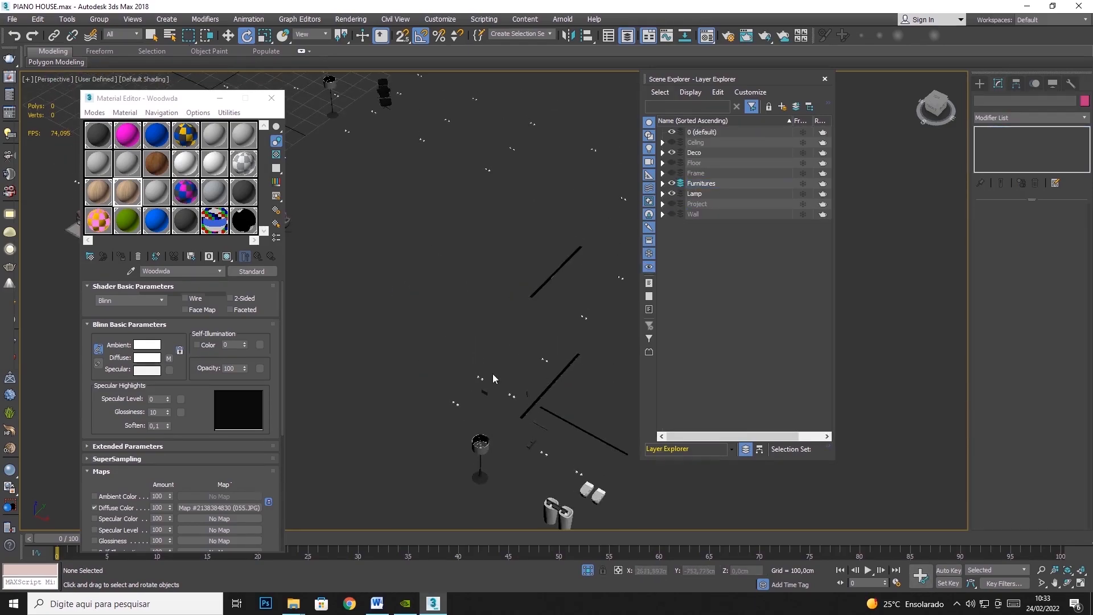
Assign the Woodwda material to the dining table
{"action": "scroll", "coordinate": [558, 299], "scroll_direction": "up", "scroll_amount": 5}
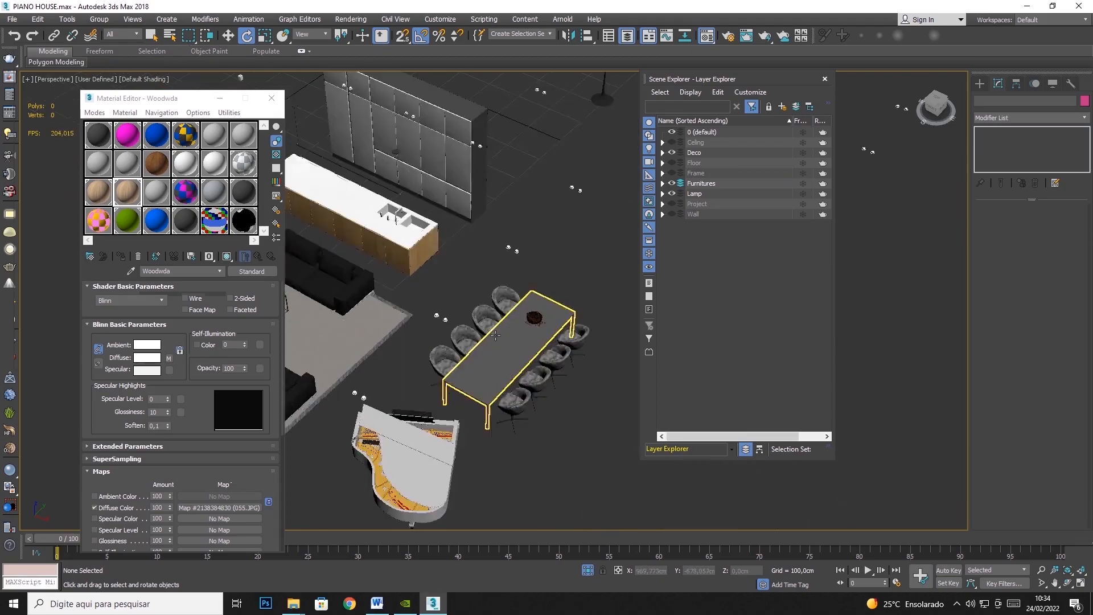
{"action": "left_click", "coordinate": [544, 301]}
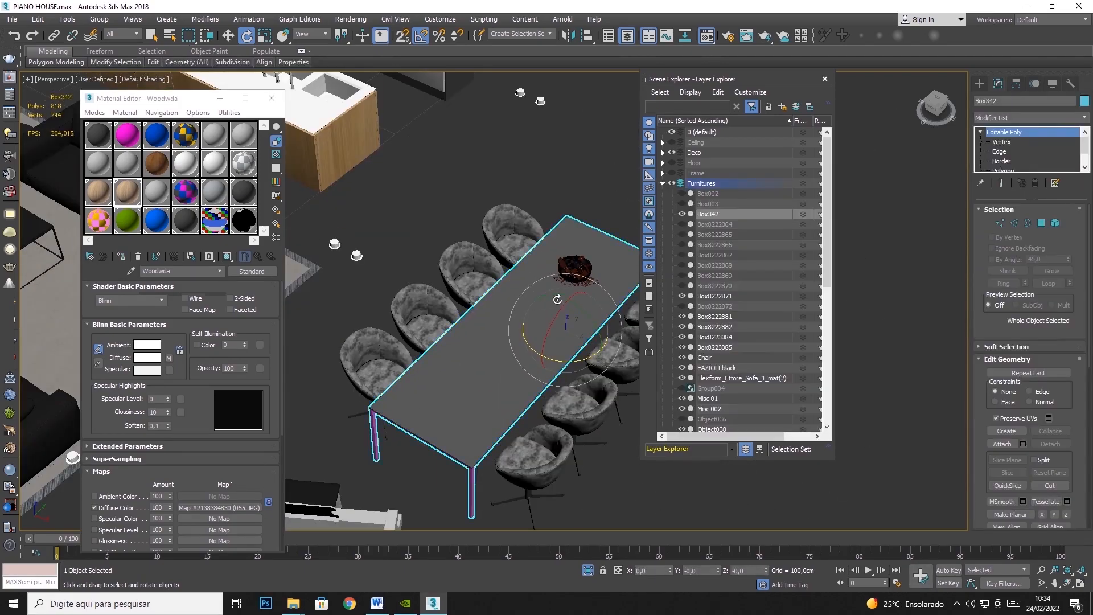
{"action": "left_click", "coordinate": [121, 258]}
{"action": "scroll", "coordinate": [440, 425], "scroll_direction": "up", "scroll_amount": 8}
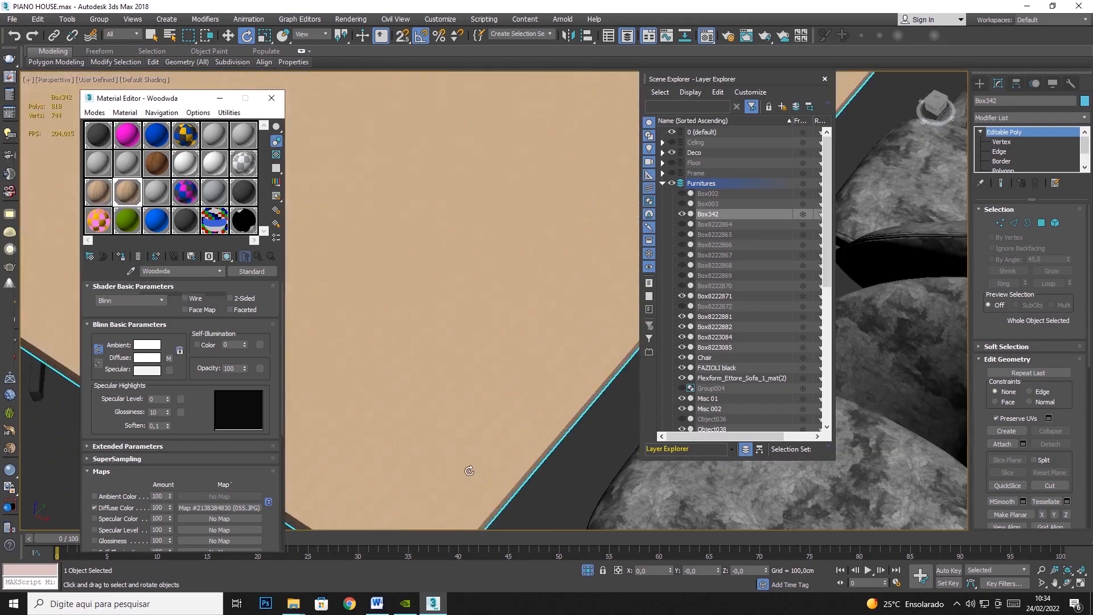
{"action": "scroll", "coordinate": [469, 471], "scroll_direction": "down", "scroll_amount": 3}
Add a UVW Map modifier with Box mapping to the dining table and set its length, width and height to 100 cm
{"action": "left_click", "coordinate": [1081, 117]}
{"action": "scroll", "coordinate": [1019, 398], "scroll_direction": "down", "scroll_amount": 10}
{"action": "left_click", "coordinate": [998, 468]}
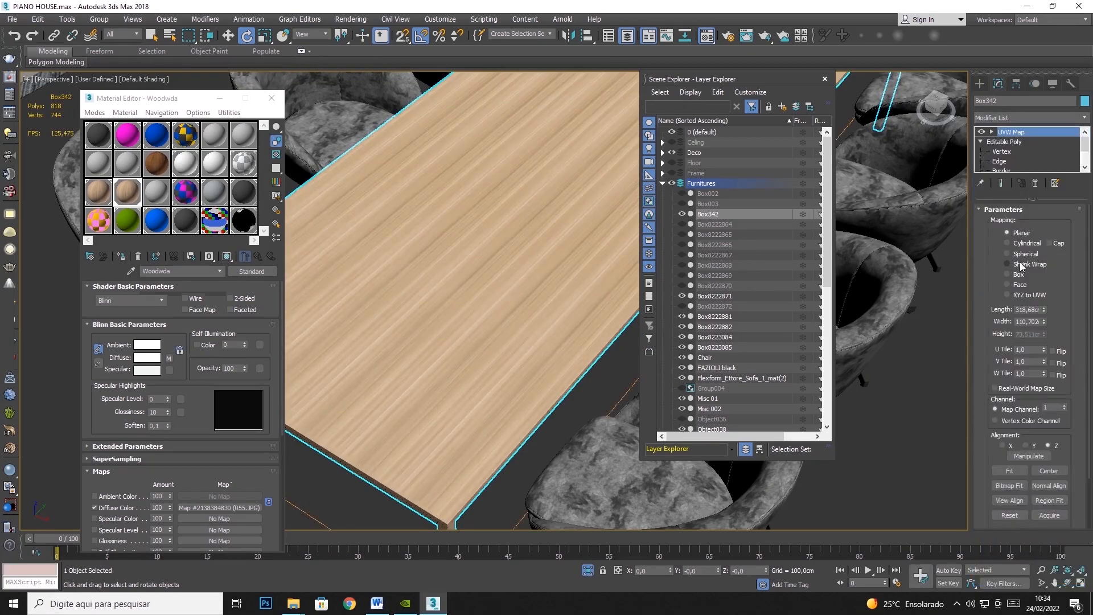
{"action": "type", "text": "100"}
{"action": "key", "text": "Tab"}
{"action": "type", "text": "100"}
{"action": "key", "text": "Tab"}
{"action": "type", "text": "100"}
{"action": "key", "text": "Tab"}
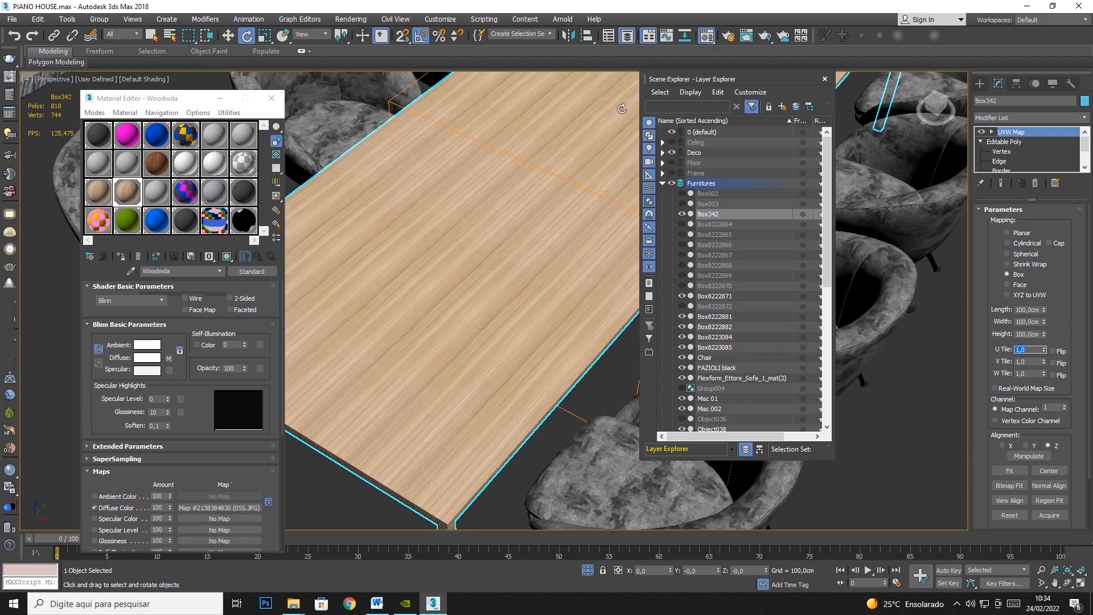
Rotate the dining table's UVW Map gizmo about the X axis so the grain on the long edge follows the tabletop
{"action": "middle_click_drag", "start_coordinate": [476, 298], "coordinate": [544, 235], "text": "alt"}
{"action": "left_click", "coordinate": [1067, 583]}
{"action": "left_click_drag", "start_coordinate": [561, 381], "coordinate": [431, 264]}
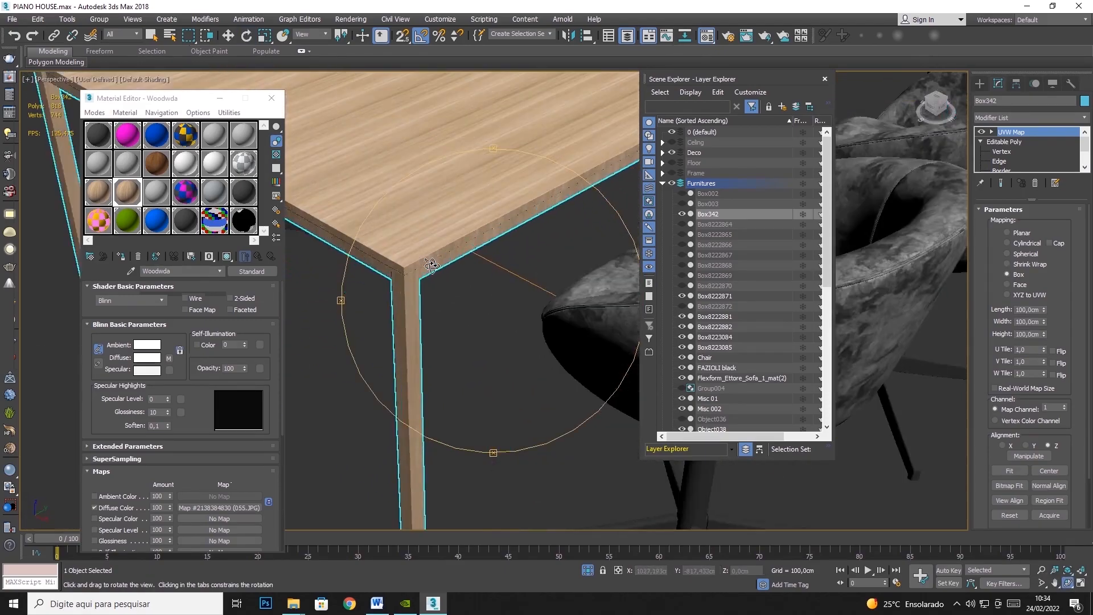
{"action": "left_click", "coordinate": [247, 35]}
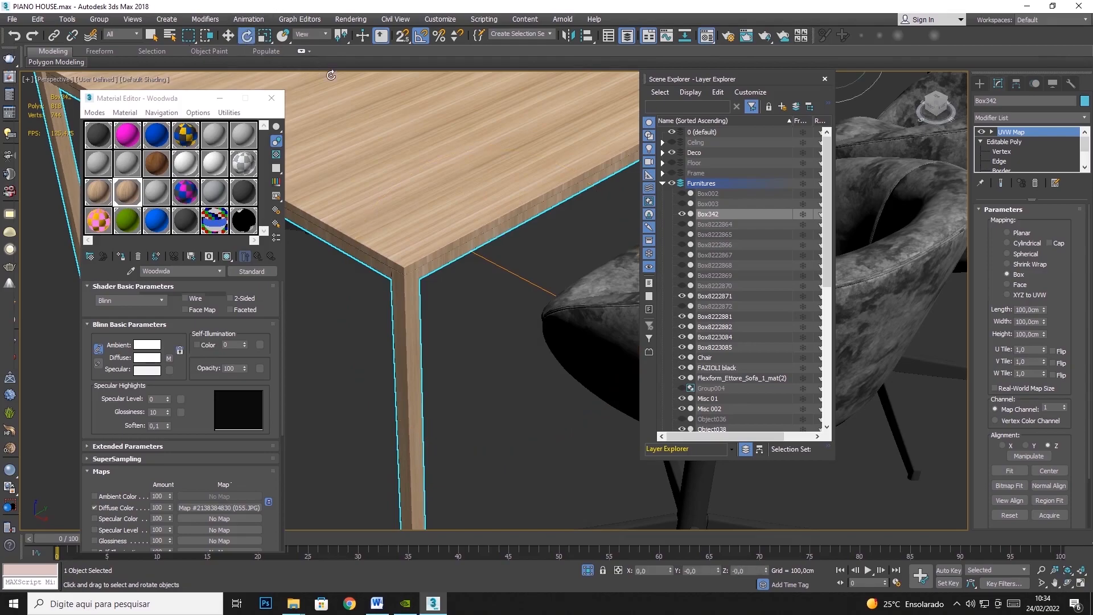
{"action": "middle_click_drag", "start_coordinate": [485, 117], "coordinate": [319, 302]}
{"action": "middle_click_drag", "start_coordinate": [578, 148], "coordinate": [298, 328]}
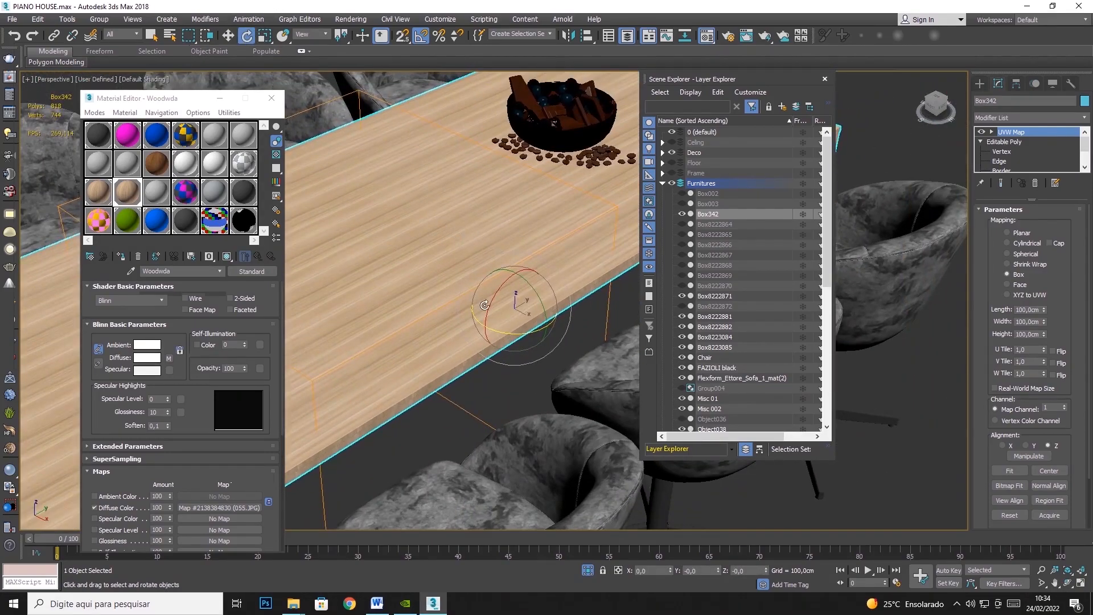
{"action": "left_click", "coordinate": [1014, 131]}
{"action": "left_click_drag", "start_coordinate": [324, 357], "coordinate": [378, 317]}
{"action": "middle_click_drag", "start_coordinate": [464, 320], "coordinate": [555, 234]}
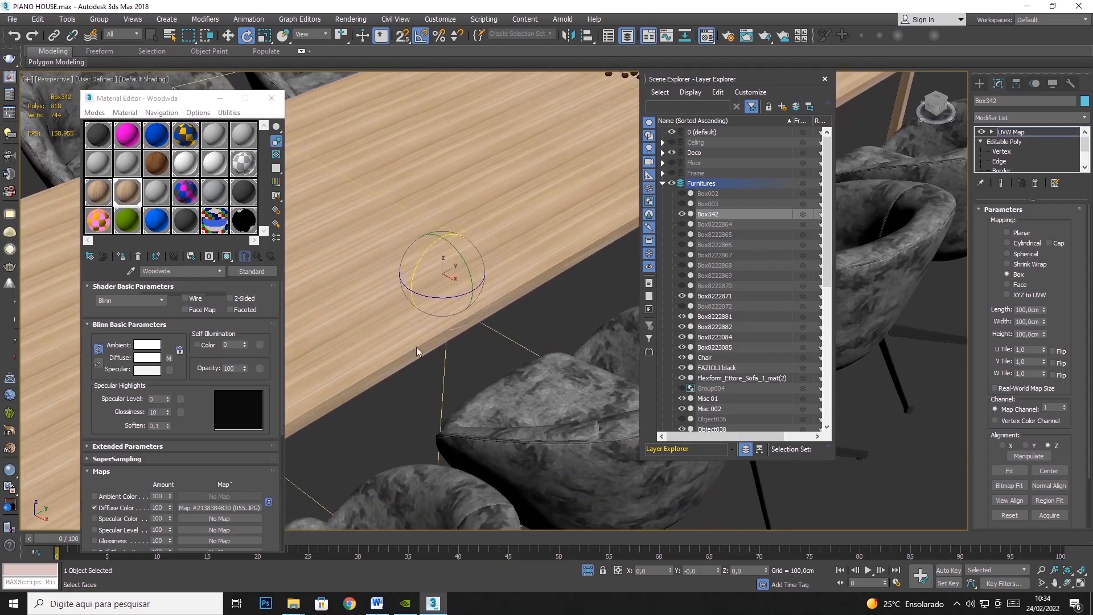
{"action": "left_click_drag", "start_coordinate": [416, 272], "coordinate": [453, 231]}
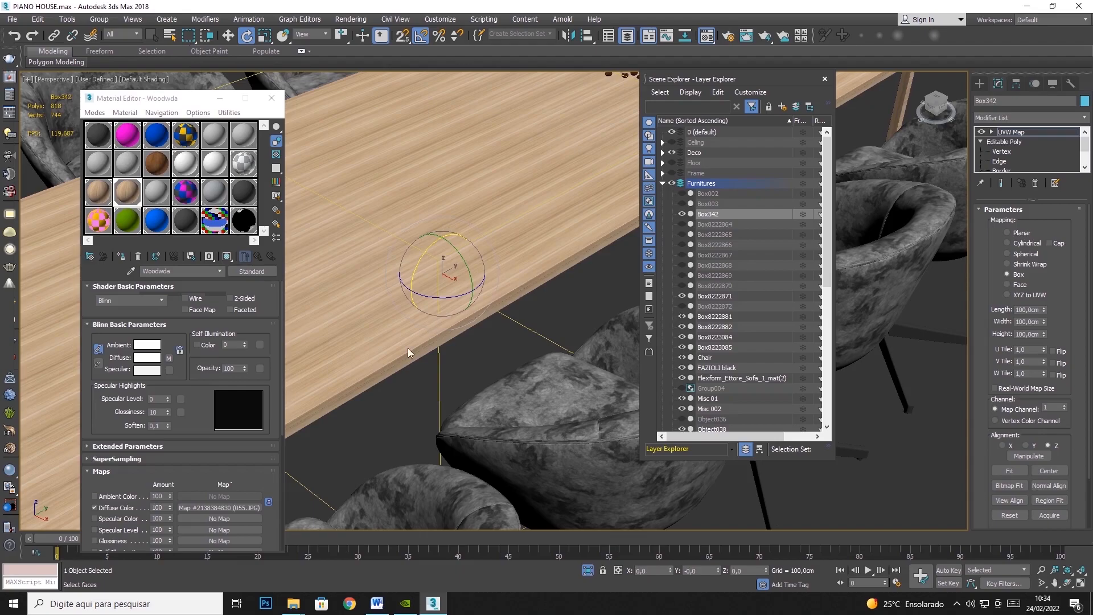
Rotate the dining table's UVW Map gizmo about the Y axis so the grain on the short end edge runs along it
{"action": "scroll", "coordinate": [408, 348], "scroll_direction": "up", "scroll_amount": 4}
{"action": "scroll", "coordinate": [408, 349], "scroll_direction": "down", "scroll_amount": 3}
{"action": "middle_click_drag", "start_coordinate": [403, 351], "coordinate": [1000, 84]}
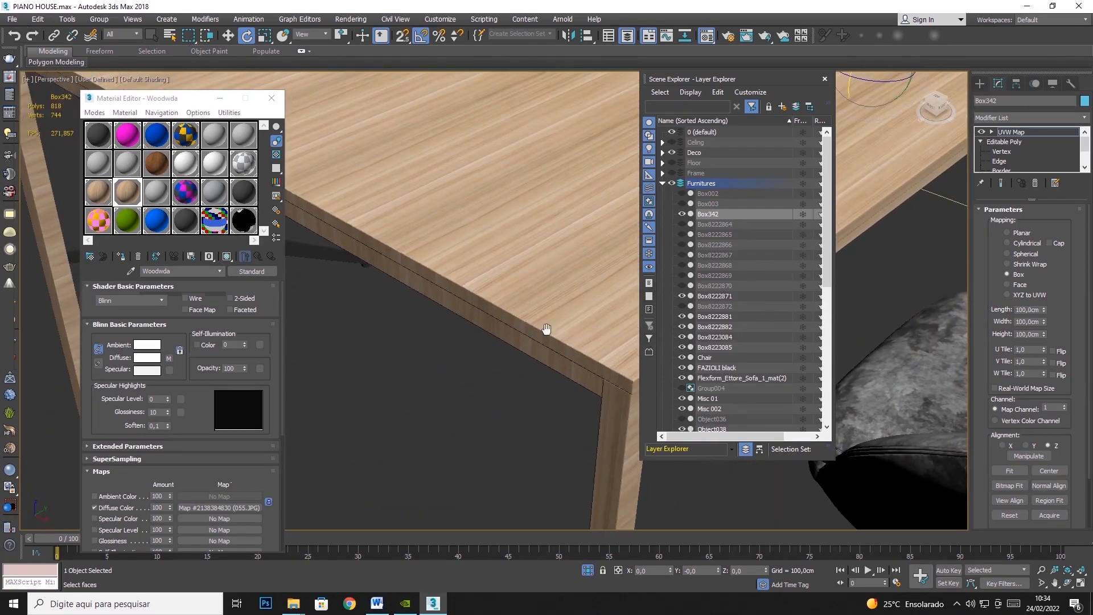
{"action": "middle_click_drag", "start_coordinate": [562, 330], "coordinate": [473, 330], "text": "alt"}
{"action": "scroll", "coordinate": [473, 331], "scroll_direction": "down", "scroll_amount": 4}
{"action": "middle_click_drag", "start_coordinate": [580, 231], "coordinate": [507, 249]}
{"action": "scroll", "coordinate": [506, 248], "scroll_direction": "up", "scroll_amount": 4}
{"action": "left_click_drag", "start_coordinate": [592, 204], "coordinate": [606, 254]}
{"action": "middle_click_drag", "start_coordinate": [494, 379], "coordinate": [876, 92]}
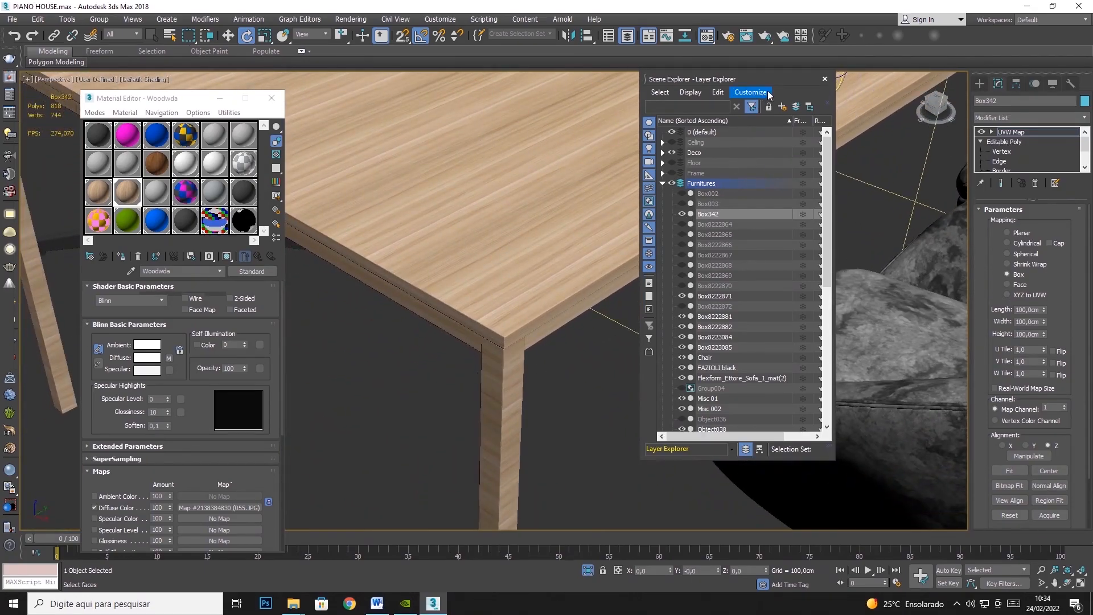
Close the Scene Explorer and convert the dining table to an Editable Poly
{"action": "left_click", "coordinate": [824, 79]}
{"action": "right_click", "coordinate": [564, 245]}
{"action": "mouse_move", "coordinate": [631, 363]}
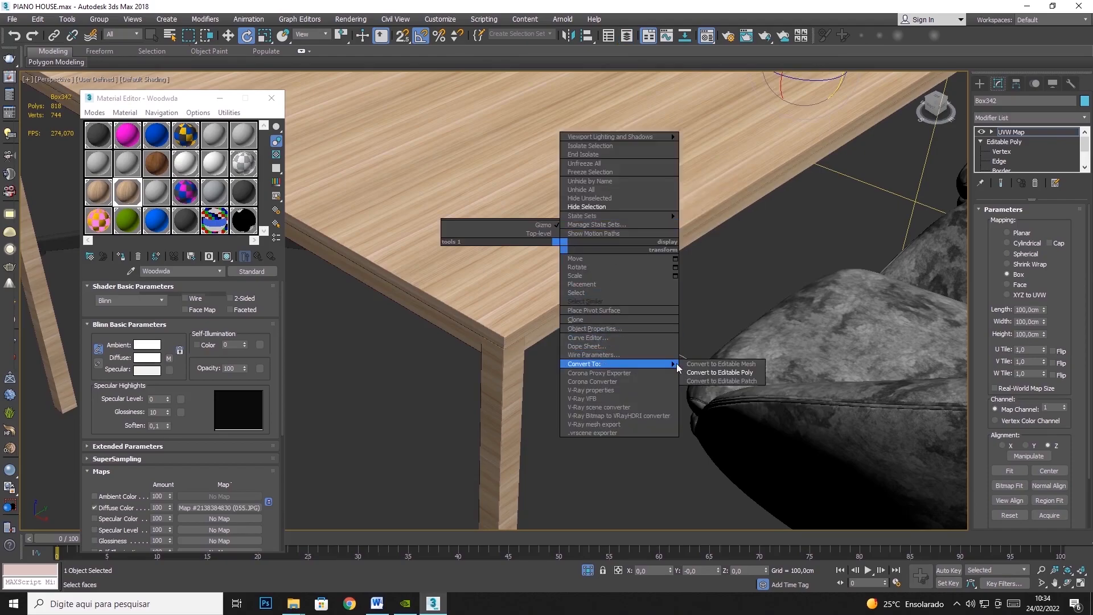
{"action": "left_click", "coordinate": [701, 376]}
Select the four leg elements of the dining table in Element mode
{"action": "key", "text": "4"}
{"action": "left_click", "coordinate": [494, 444]}
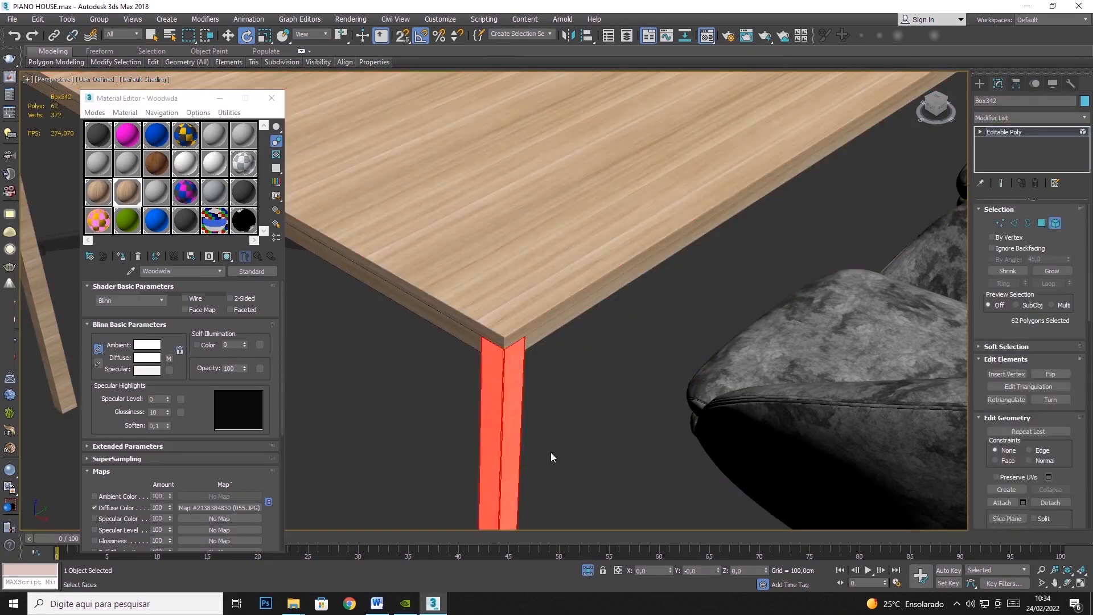
{"action": "scroll", "coordinate": [579, 378], "scroll_direction": "down", "scroll_amount": 6}
{"action": "left_click", "coordinate": [736, 232], "text": "ctrl"}
{"action": "middle_click_drag", "start_coordinate": [641, 262], "coordinate": [783, 261]}
{"action": "left_click", "coordinate": [507, 383], "text": "ctrl"}
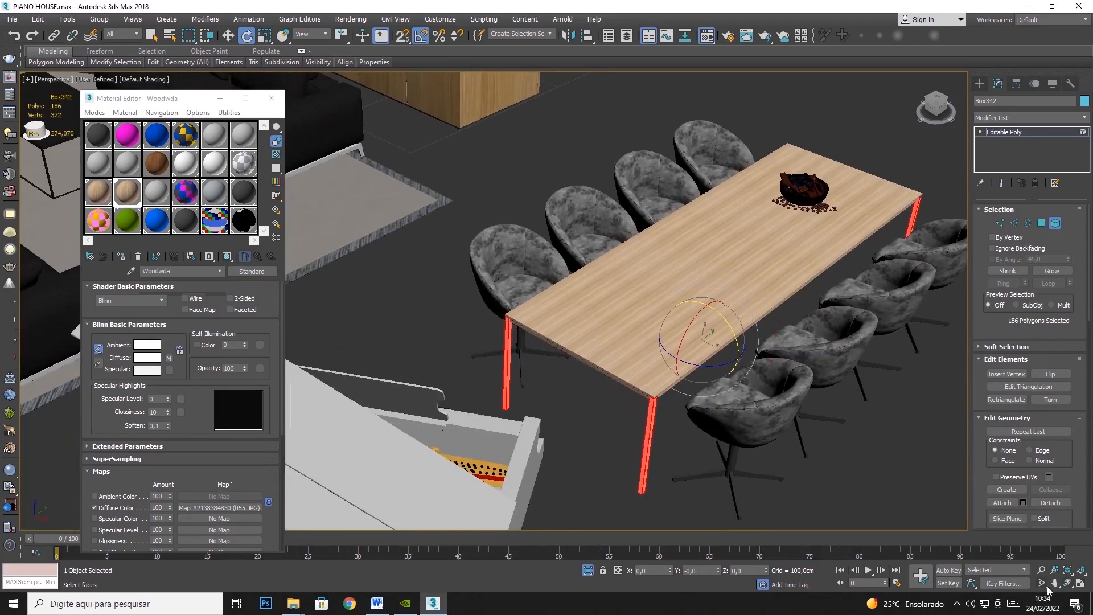
{"action": "left_click", "coordinate": [1068, 584]}
{"action": "left_click_drag", "start_coordinate": [603, 256], "coordinate": [367, 233]}
{"action": "middle_click_drag", "start_coordinate": [513, 324], "coordinate": [492, 242]}
{"action": "left_click", "coordinate": [151, 36]}
{"action": "left_click", "coordinate": [541, 441], "text": "ctrl"}
{"action": "scroll", "coordinate": [623, 327], "scroll_direction": "up", "scroll_amount": 8}
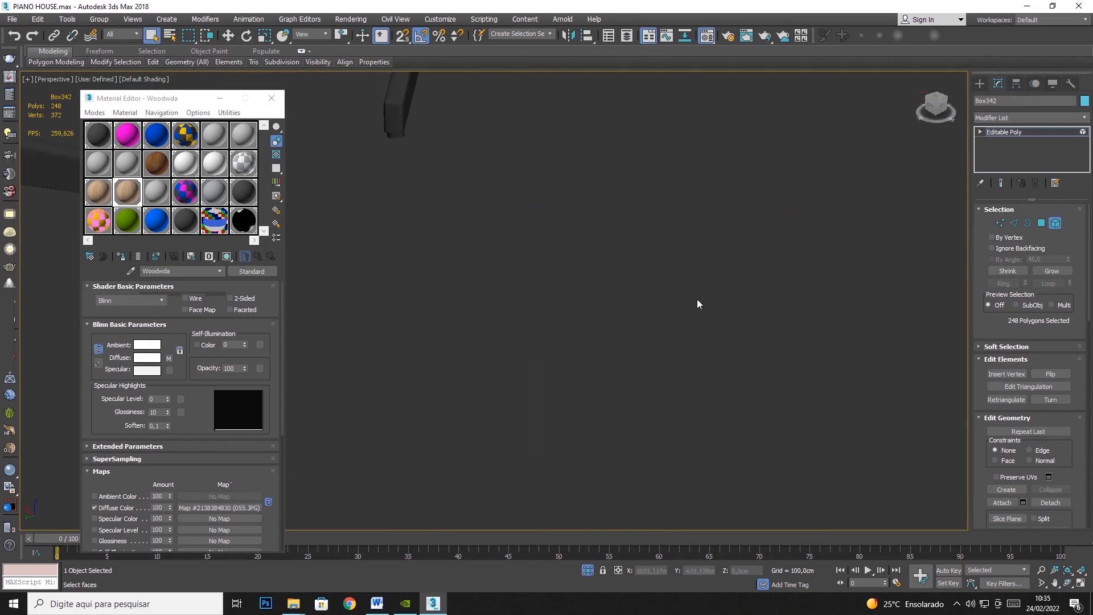
Apply a UVW Map modifier to the selected dining table legs with Box mapping and length, width and height of 100 cm
{"action": "scroll", "coordinate": [515, 320], "scroll_direction": "down", "scroll_amount": 4}
{"action": "left_click", "coordinate": [1068, 118]}
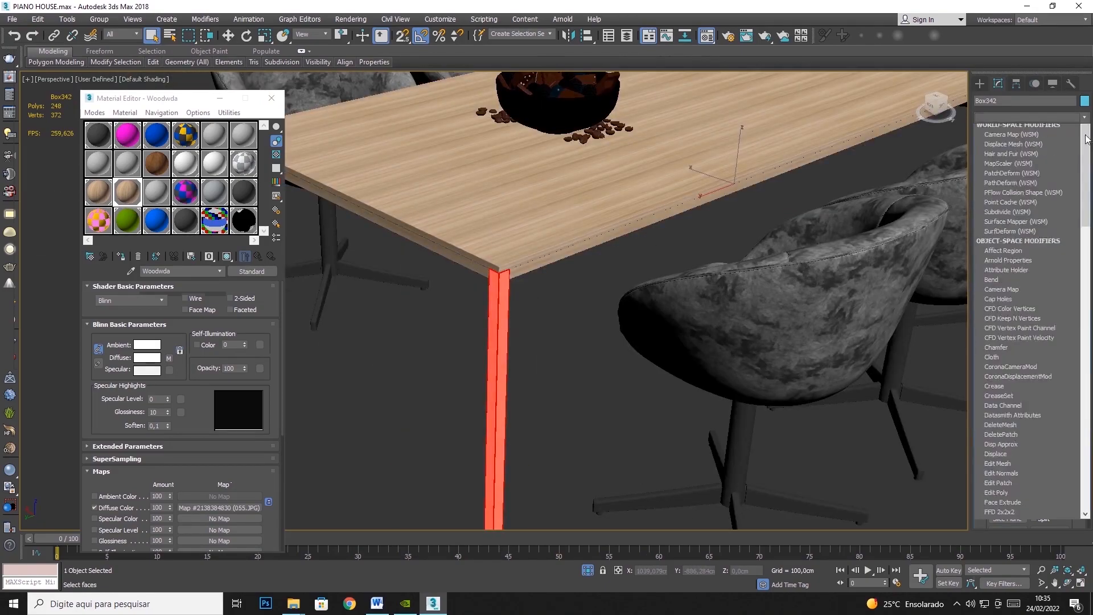
{"action": "scroll", "coordinate": [1025, 341], "scroll_direction": "down", "scroll_amount": 10}
{"action": "left_click", "coordinate": [997, 468]}
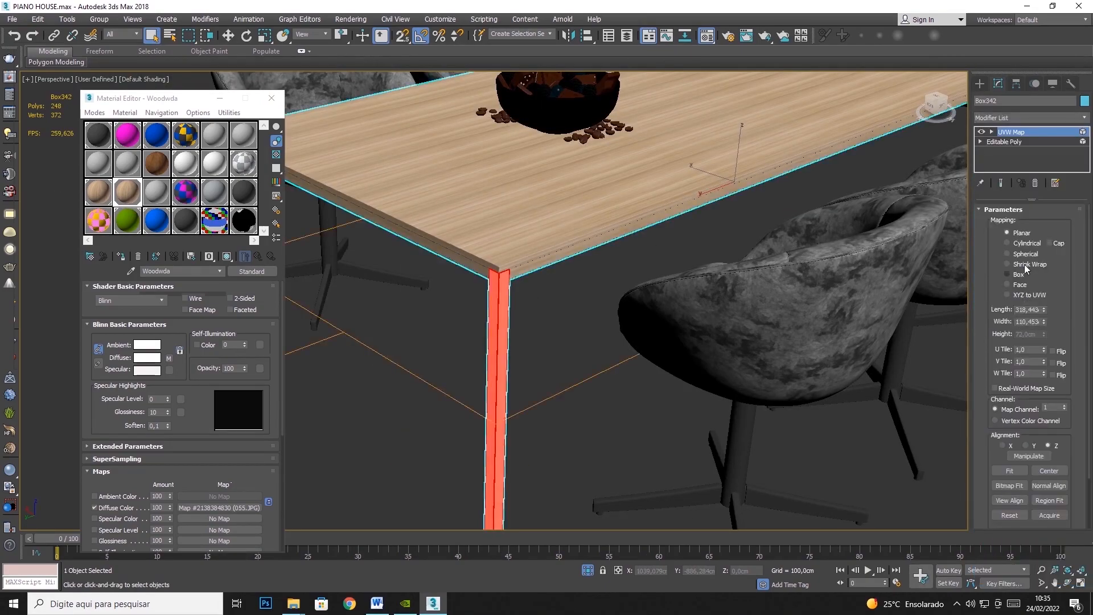
{"action": "double_click", "coordinate": [1018, 309]}
{"action": "type", "text": "100"}
{"action": "key", "text": "Tab"}
{"action": "type", "text": "100"}
{"action": "key", "text": "Tab"}
{"action": "type", "text": "100"}
{"action": "key", "text": "Tab"}
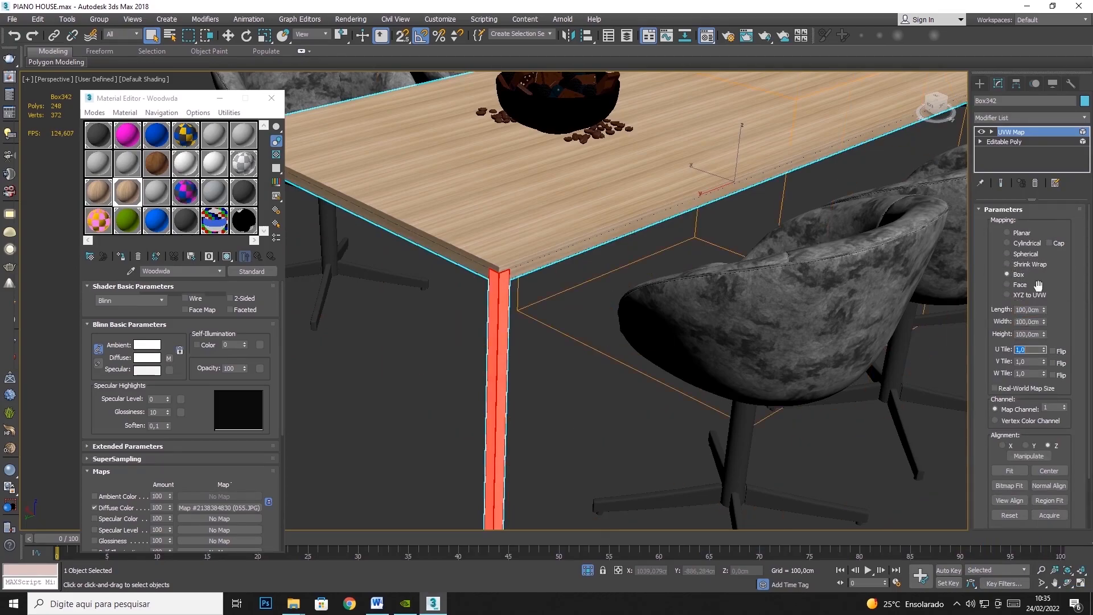
Examine the wood grain on the dining table's legs from several angles and deselect the table
{"action": "scroll", "coordinate": [486, 356], "scroll_direction": "up", "scroll_amount": 10}
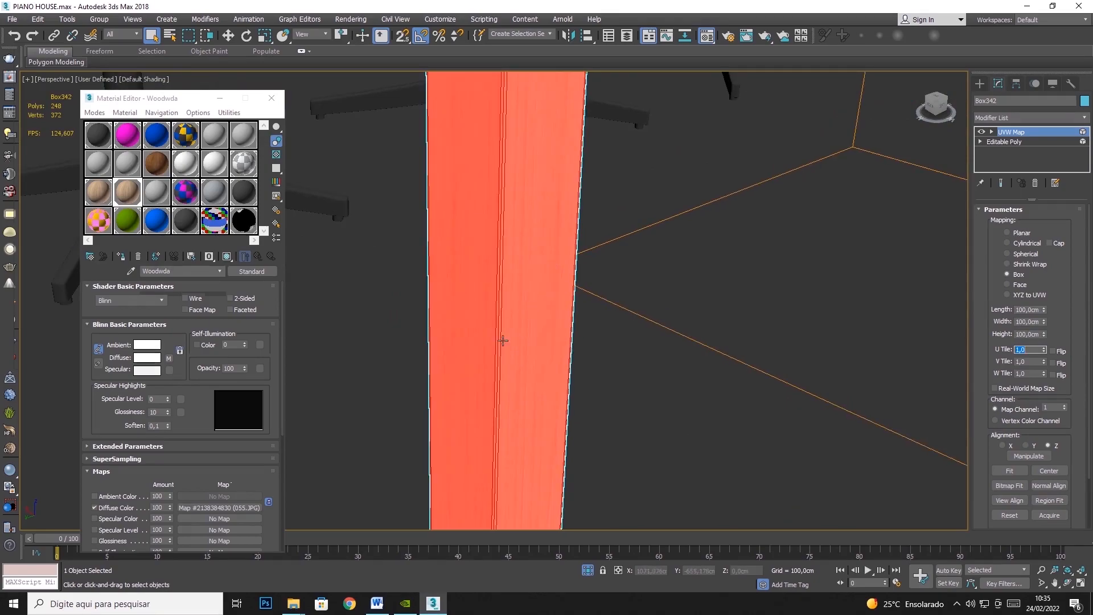
{"action": "scroll", "coordinate": [480, 342], "scroll_direction": "down", "scroll_amount": 6}
{"action": "middle_click_drag", "start_coordinate": [429, 261], "coordinate": [615, 326]}
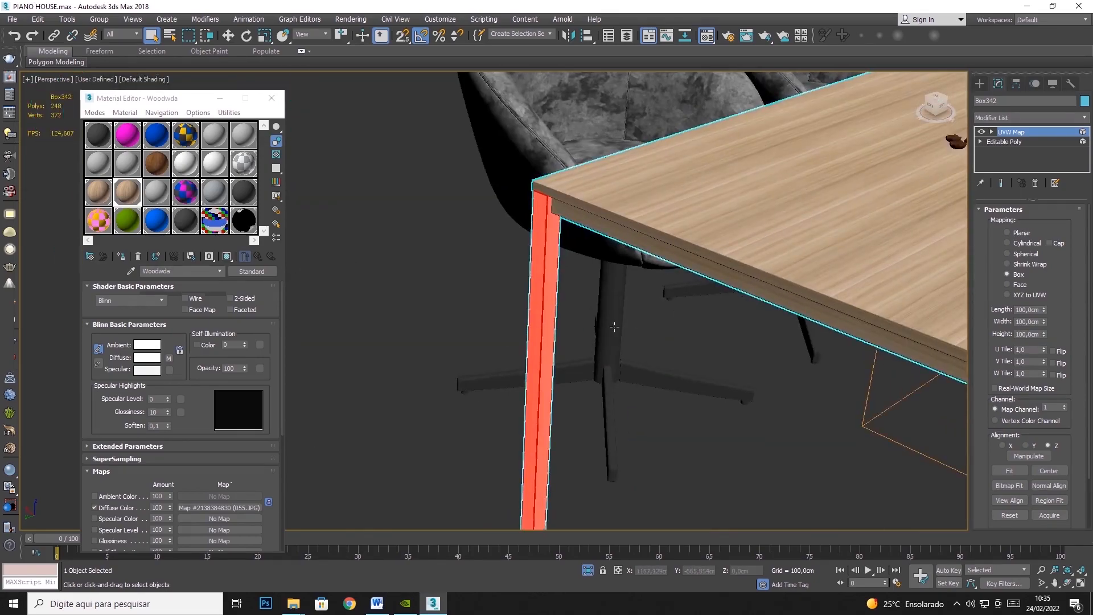
{"action": "scroll", "coordinate": [535, 343], "scroll_direction": "up", "scroll_amount": 5}
{"action": "scroll", "coordinate": [535, 344], "scroll_direction": "down", "scroll_amount": 3}
{"action": "key", "text": "1"}
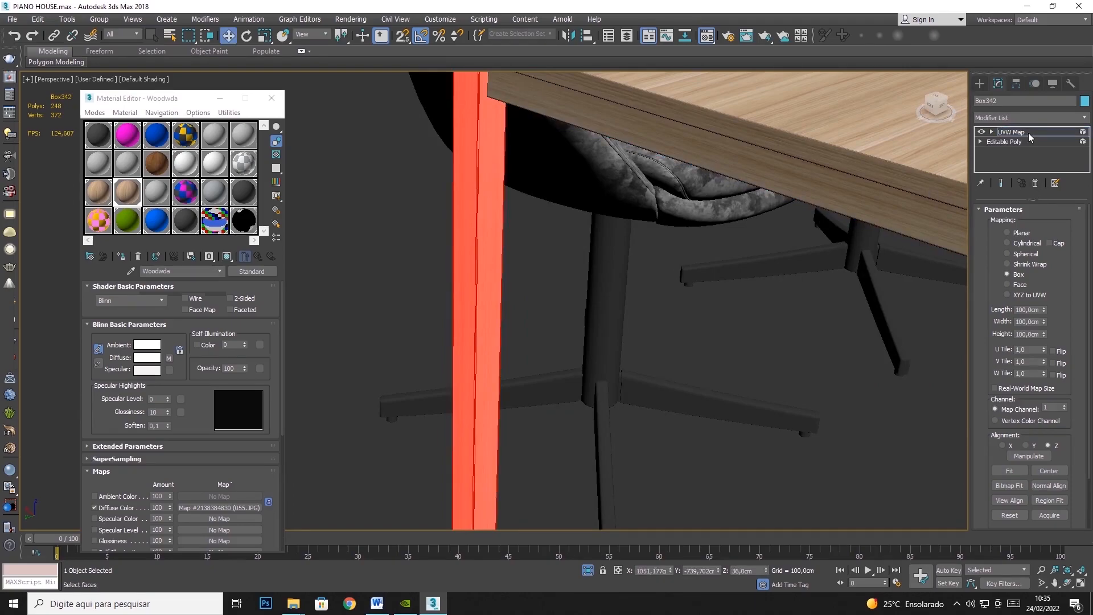
{"action": "left_click", "coordinate": [752, 327]}
{"action": "middle_click_drag", "start_coordinate": [654, 337], "coordinate": [510, 301]}
{"action": "scroll", "coordinate": [510, 301], "scroll_direction": "down", "scroll_amount": 4}
{"action": "middle_click_drag", "start_coordinate": [685, 358], "coordinate": [612, 322]}
{"action": "scroll", "coordinate": [612, 322], "scroll_direction": "up", "scroll_amount": 2}
{"action": "scroll", "coordinate": [612, 323], "scroll_direction": "down", "scroll_amount": 5}
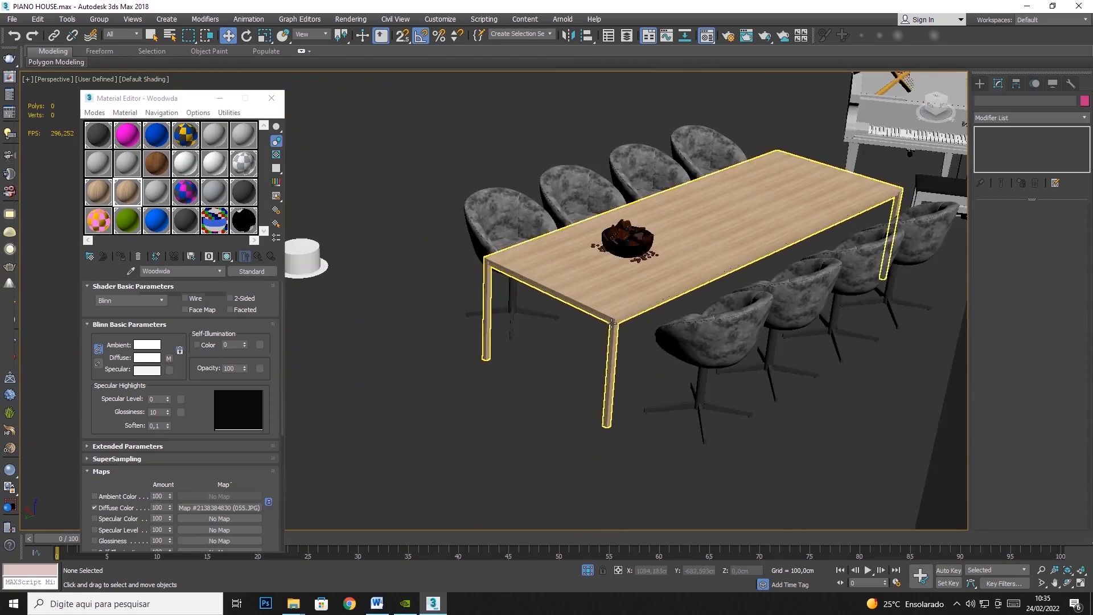
Hide the dining table
{"action": "left_click", "coordinate": [636, 293]}
{"action": "right_click", "coordinate": [635, 291]}
{"action": "left_click", "coordinate": [673, 250]}
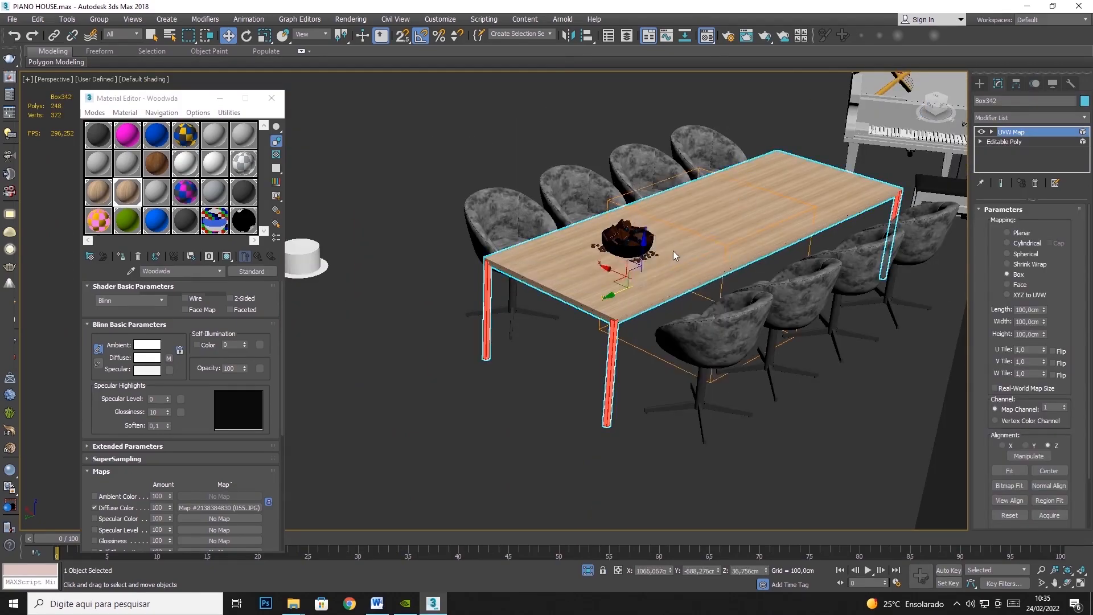
Select all eight dining chairs in both rows
{"action": "middle_click_drag", "start_coordinate": [824, 267], "coordinate": [519, 380]}
{"action": "middle_click_drag", "start_coordinate": [610, 338], "coordinate": [539, 350]}
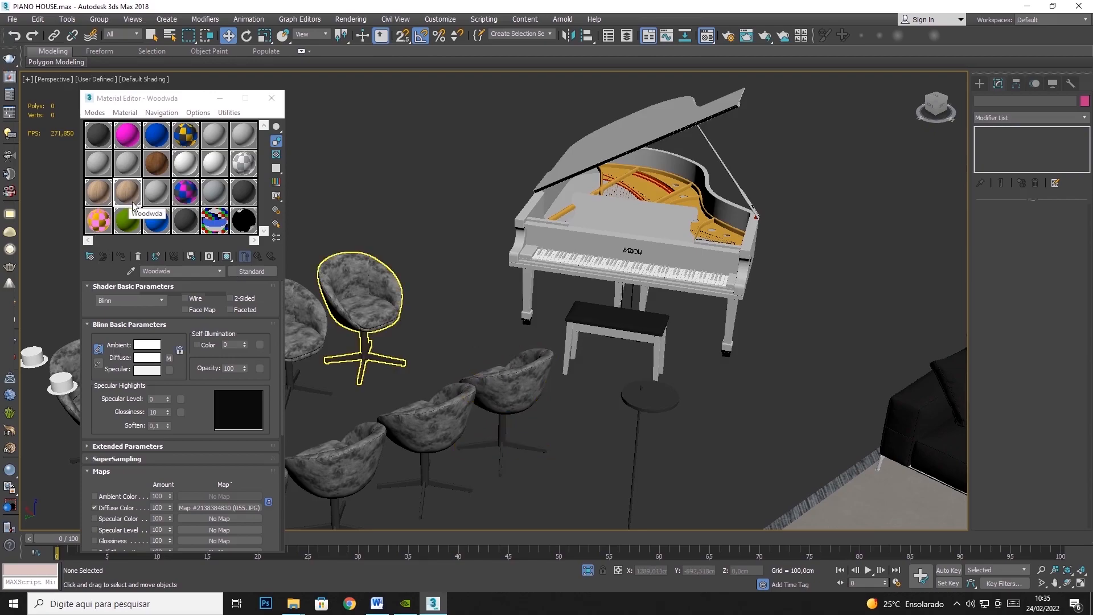
{"action": "left_click", "coordinate": [393, 310]}
{"action": "middle_click_drag", "start_coordinate": [447, 282], "coordinate": [629, 221]}
{"action": "left_click", "coordinate": [479, 259], "text": "ctrl"}
{"action": "left_click", "coordinate": [401, 282], "text": "ctrl"}
{"action": "left_click", "coordinate": [330, 308], "text": "ctrl"}
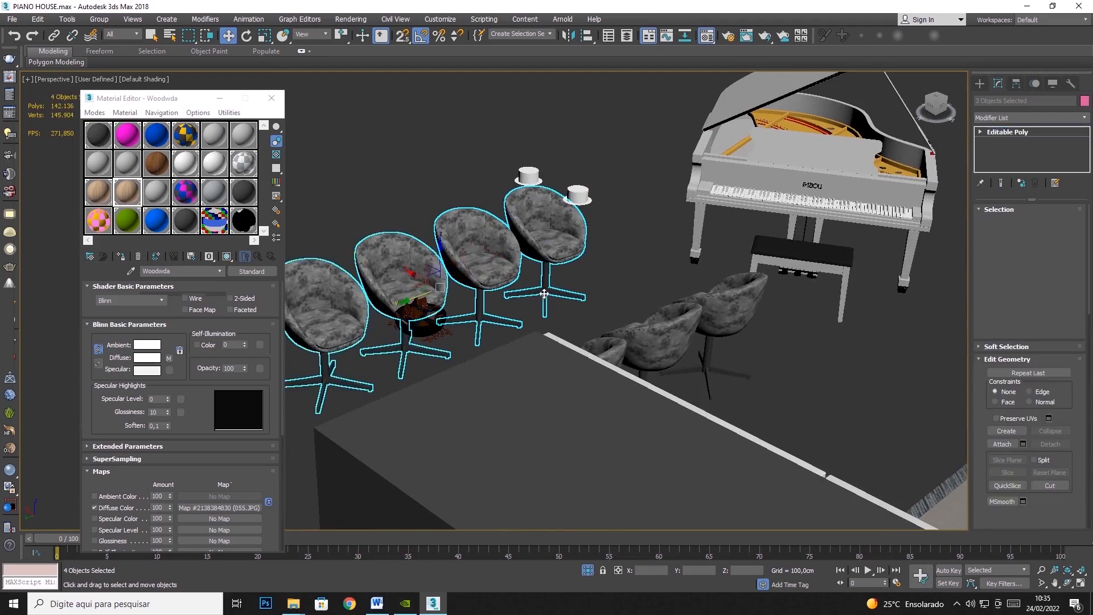
{"action": "middle_click_drag", "start_coordinate": [643, 321], "coordinate": [701, 480]}
{"action": "left_click", "coordinate": [791, 483], "text": "ctrl"}
{"action": "left_click", "coordinate": [731, 510], "text": "ctrl"}
{"action": "middle_click_drag", "start_coordinate": [733, 446], "coordinate": [752, 366]}
{"action": "left_click", "coordinate": [675, 480], "text": "ctrl"}
{"action": "left_click", "coordinate": [592, 510], "text": "ctrl"}
Try hiding the eight selected dining chairs and undo the hiding
{"action": "scroll", "coordinate": [419, 424], "scroll_direction": "up", "scroll_amount": 6}
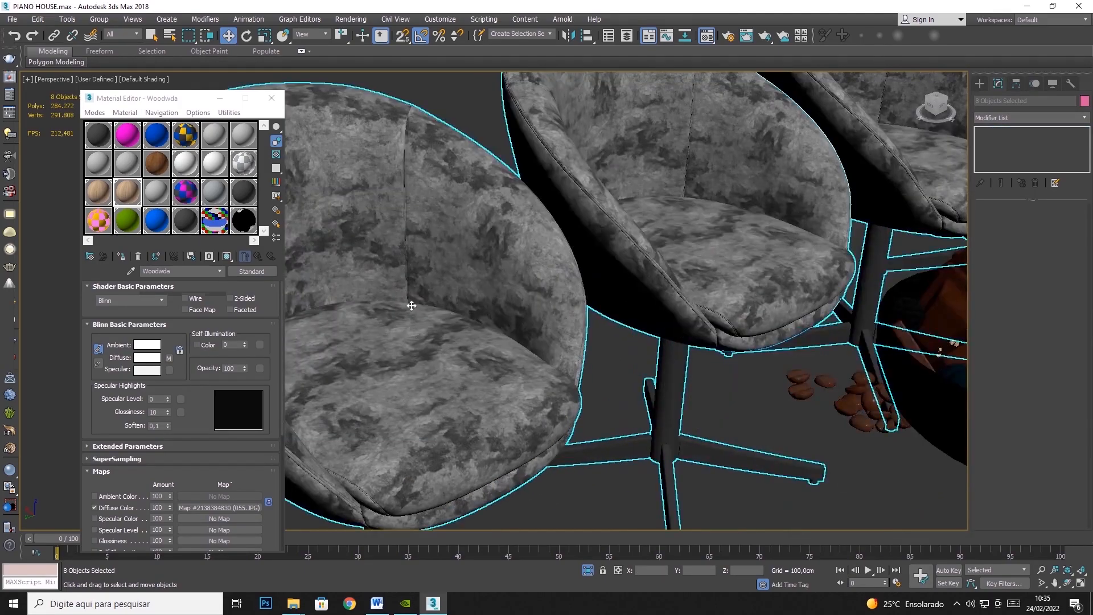
{"action": "scroll", "coordinate": [408, 247], "scroll_direction": "up", "scroll_amount": 5}
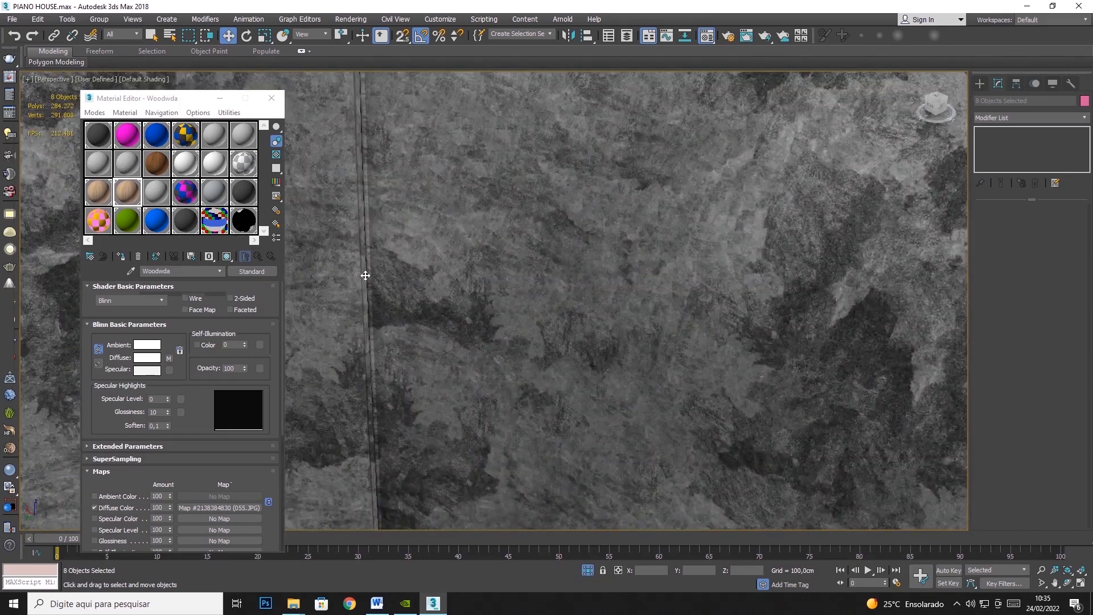
{"action": "scroll", "coordinate": [365, 276], "scroll_direction": "down", "scroll_amount": 6}
{"action": "right_click", "coordinate": [514, 311]}
{"action": "left_click", "coordinate": [548, 273]}
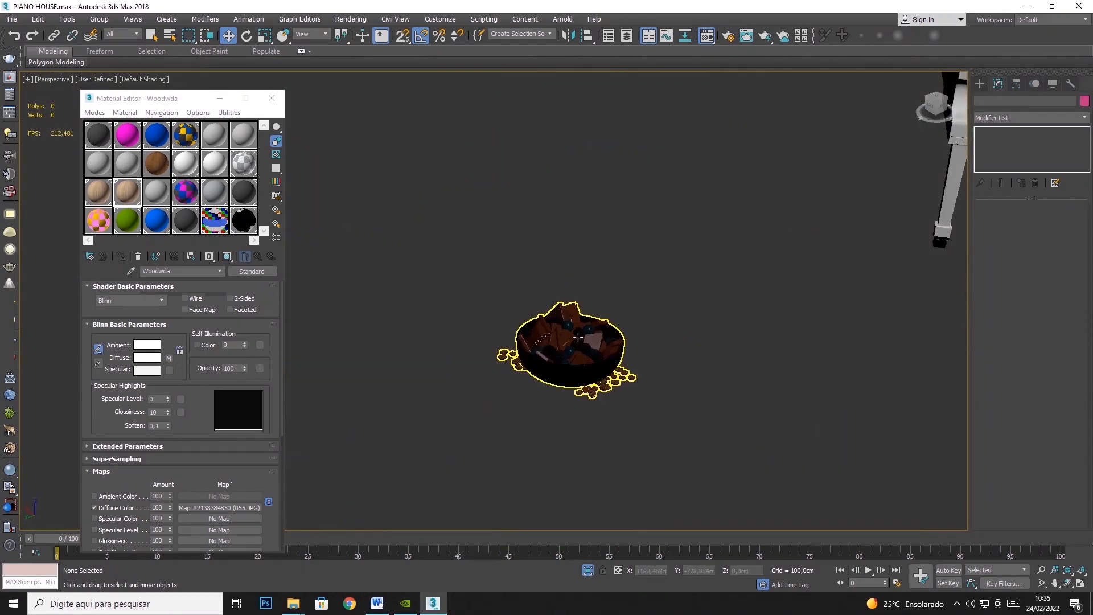
{"action": "key", "text": "ctrl+z"}
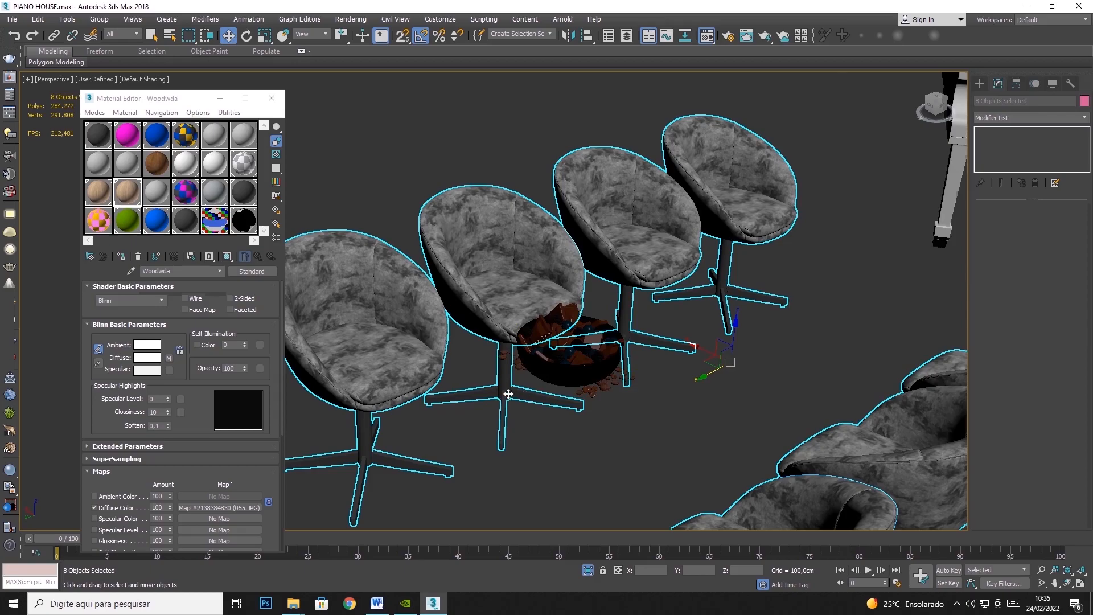
{"action": "scroll", "coordinate": [509, 385], "scroll_direction": "up", "scroll_amount": 4}
{"action": "scroll", "coordinate": [508, 385], "scroll_direction": "down", "scroll_amount": 2}
{"action": "scroll", "coordinate": [508, 385], "scroll_direction": "down", "scroll_amount": 5}
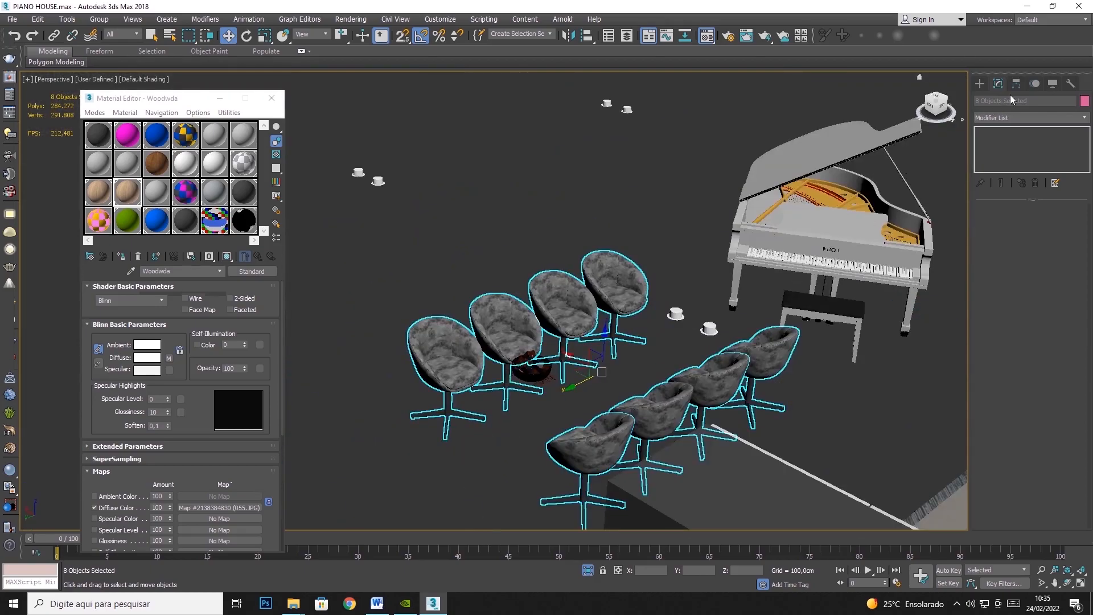
Convert the single chair at the piano end of the row to an Editable Poly and select its base in Element mode
{"action": "left_click", "coordinate": [611, 296]}
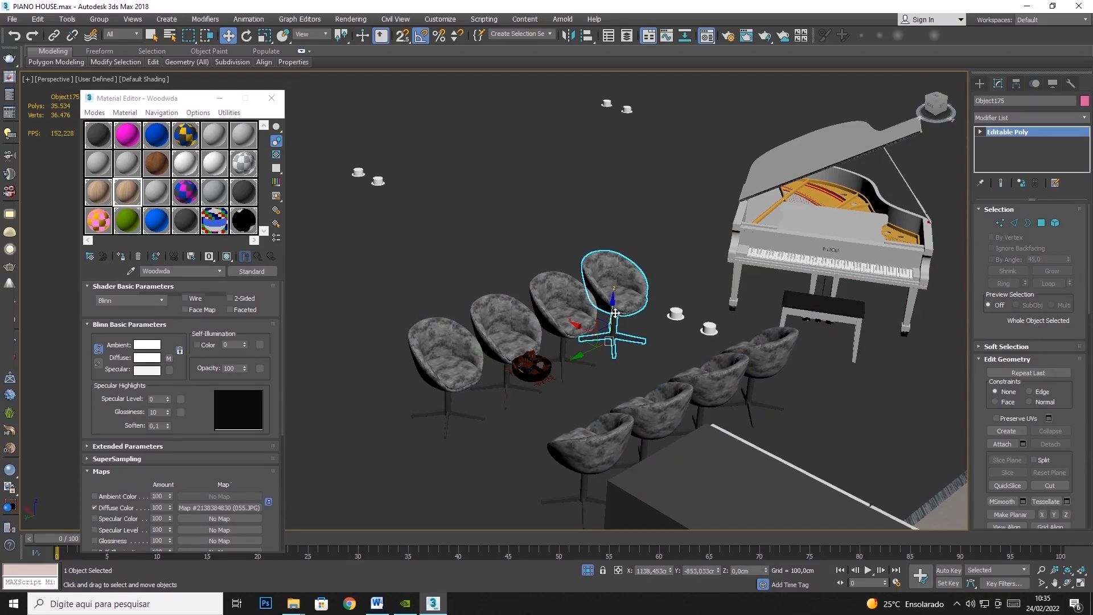
{"action": "right_click", "coordinate": [622, 263]}
{"action": "mouse_move", "coordinate": [656, 380]}
{"action": "left_click", "coordinate": [809, 389]}
{"action": "left_click", "coordinate": [1055, 222]}
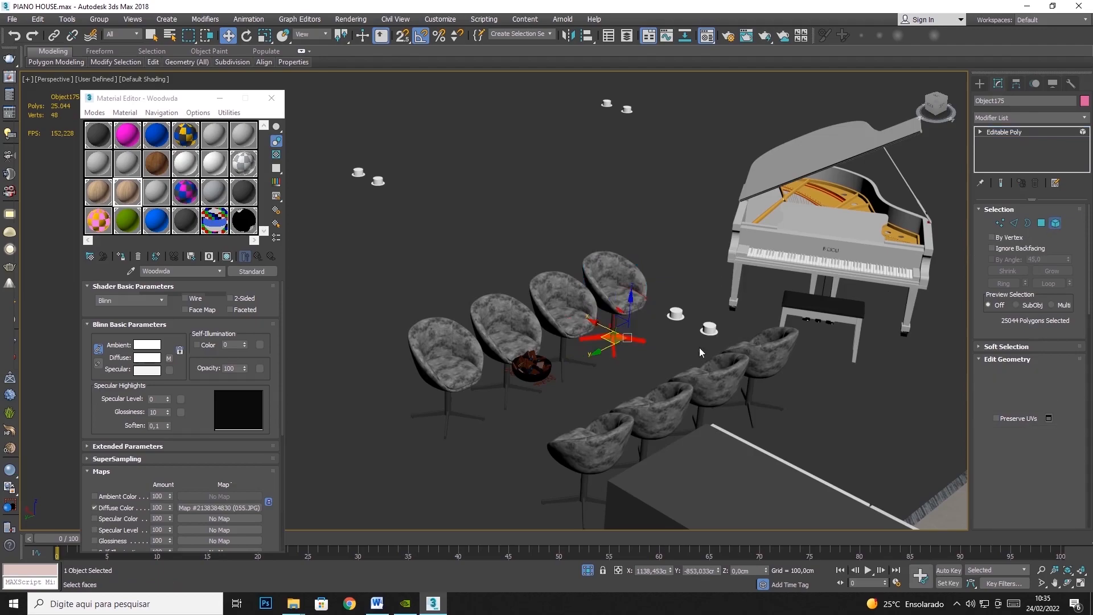
Show the four-viewport layout and reselect the end chair's stem and leg elements from a low perspective angle
{"action": "left_click", "coordinate": [1079, 583]}
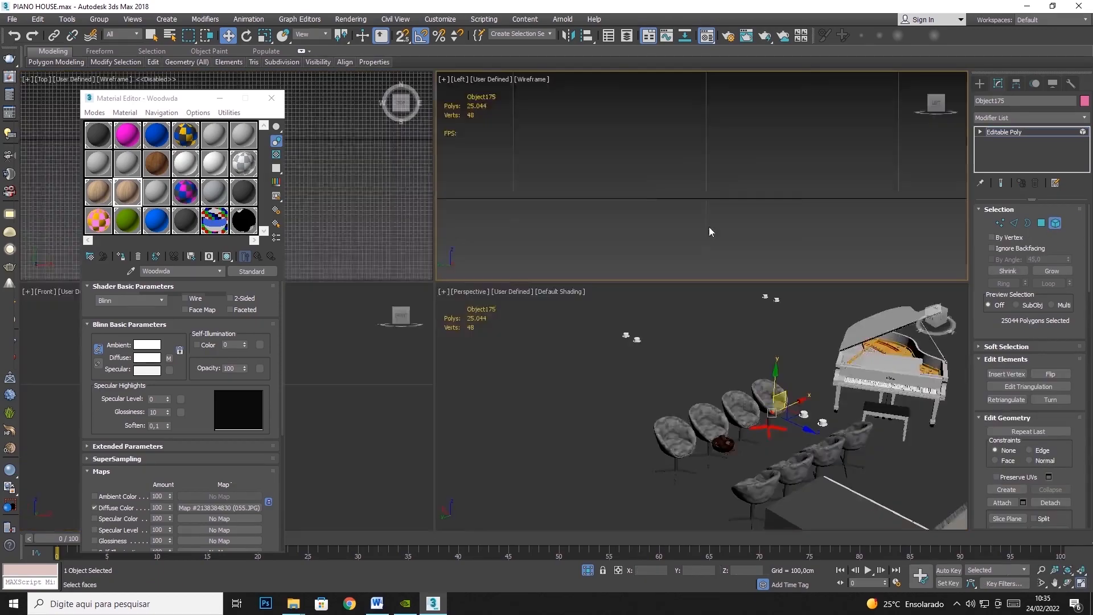
{"action": "left_click", "coordinate": [1055, 223]}
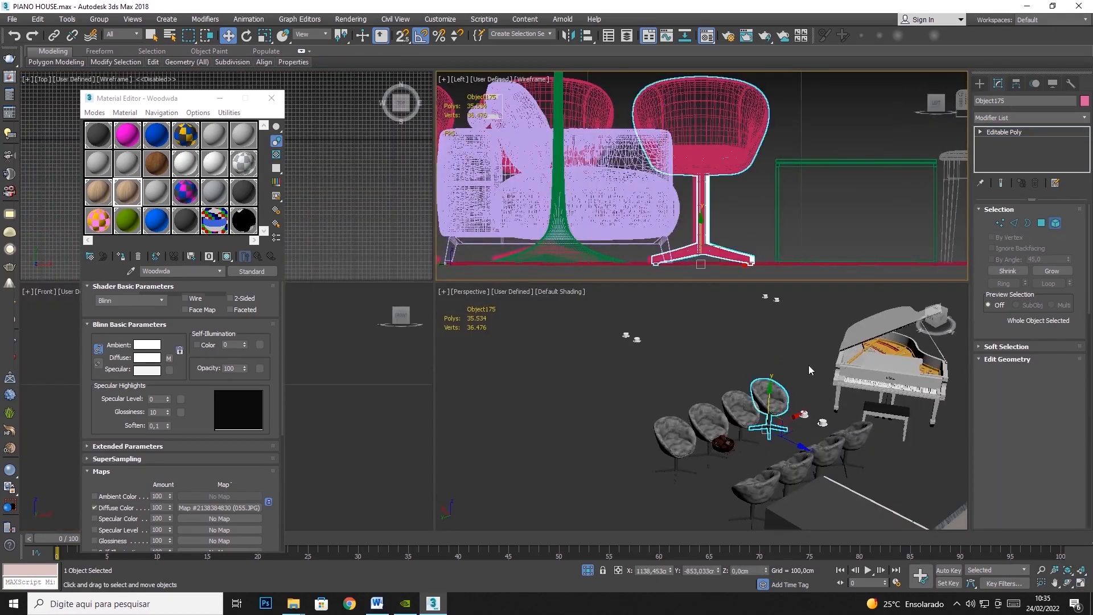
{"action": "left_click", "coordinate": [1068, 583]}
{"action": "left_click_drag", "start_coordinate": [745, 407], "coordinate": [484, 305]}
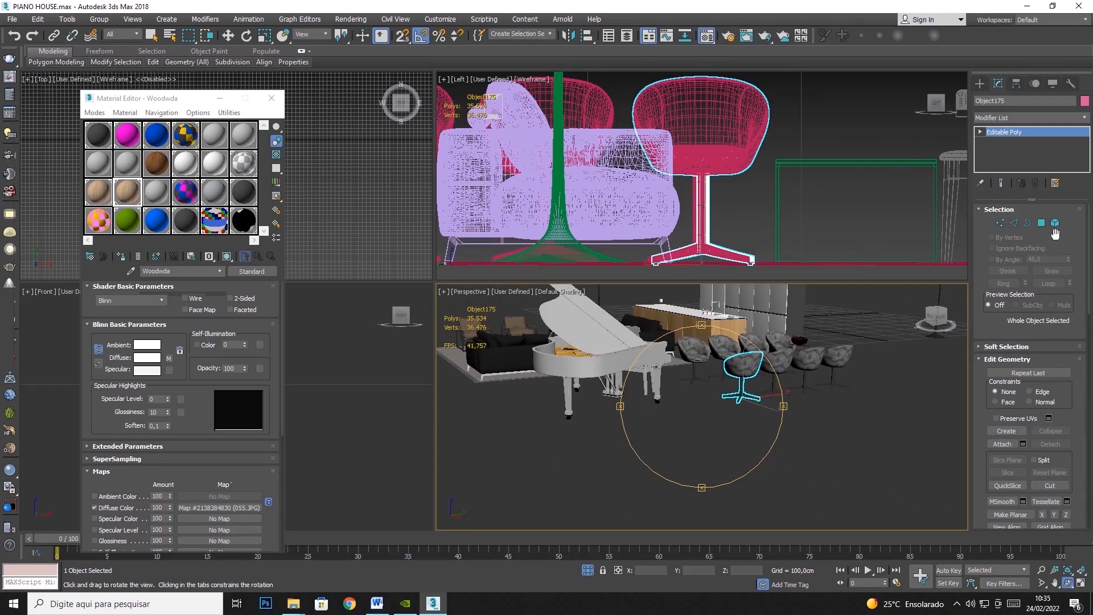
{"action": "left_click", "coordinate": [1054, 226]}
{"action": "scroll", "coordinate": [733, 398], "scroll_direction": "up", "scroll_amount": 5}
{"action": "left_click_drag", "start_coordinate": [1044, 346], "coordinate": [1042, 348]}
{"action": "middle_click_drag", "start_coordinate": [869, 370], "coordinate": [796, 457]}
{"action": "left_click", "coordinate": [1067, 583]}
{"action": "left_click_drag", "start_coordinate": [700, 372], "coordinate": [763, 367]}
Apply a UVW Map modifier to the chair's selected base with Box mapping and length, width and height of 100 cm
{"action": "left_click", "coordinate": [1029, 117]}
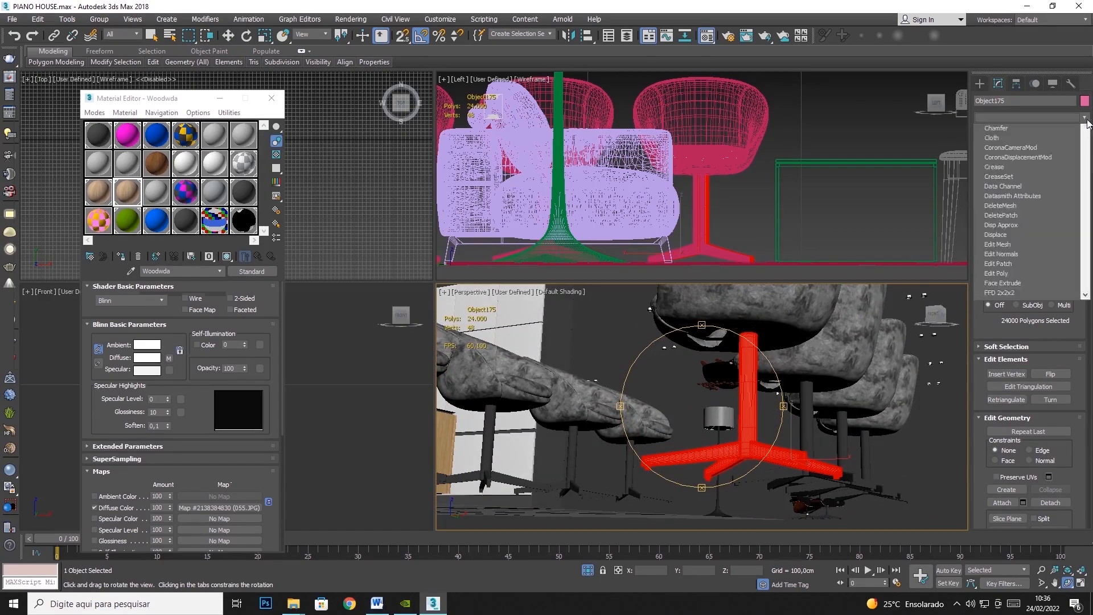
{"action": "scroll", "coordinate": [1010, 455], "scroll_direction": "down", "scroll_amount": 10}
{"action": "left_click", "coordinate": [1011, 468]}
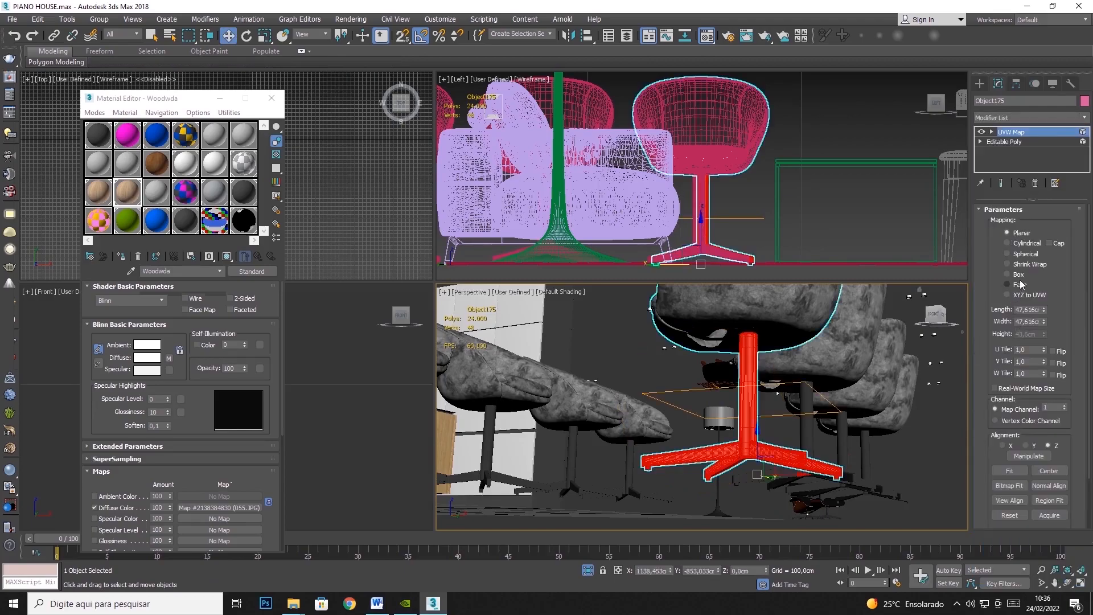
{"action": "type", "text": "100"}
{"action": "key", "text": "Tab"}
{"action": "type", "text": "100"}
{"action": "key", "text": "Tab"}
{"action": "type", "text": "100"}
{"action": "key", "text": "Tab"}
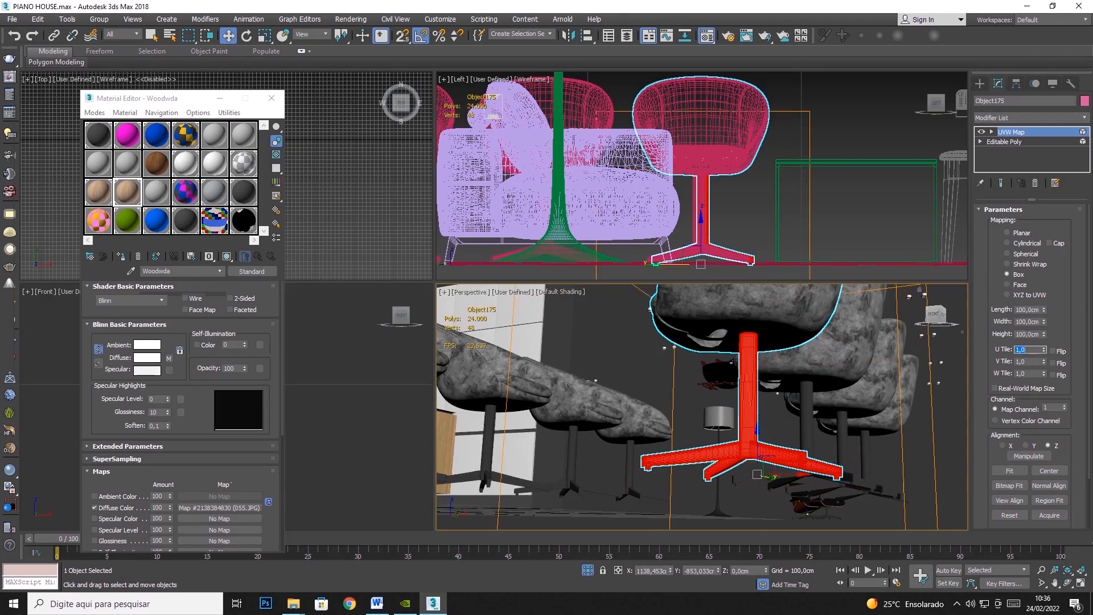
Convert the mapped chair to an Editable Poly
{"action": "scroll", "coordinate": [787, 378], "scroll_direction": "down", "scroll_amount": 4}
{"action": "right_click", "coordinate": [739, 370]}
{"action": "mouse_move", "coordinate": [773, 489]}
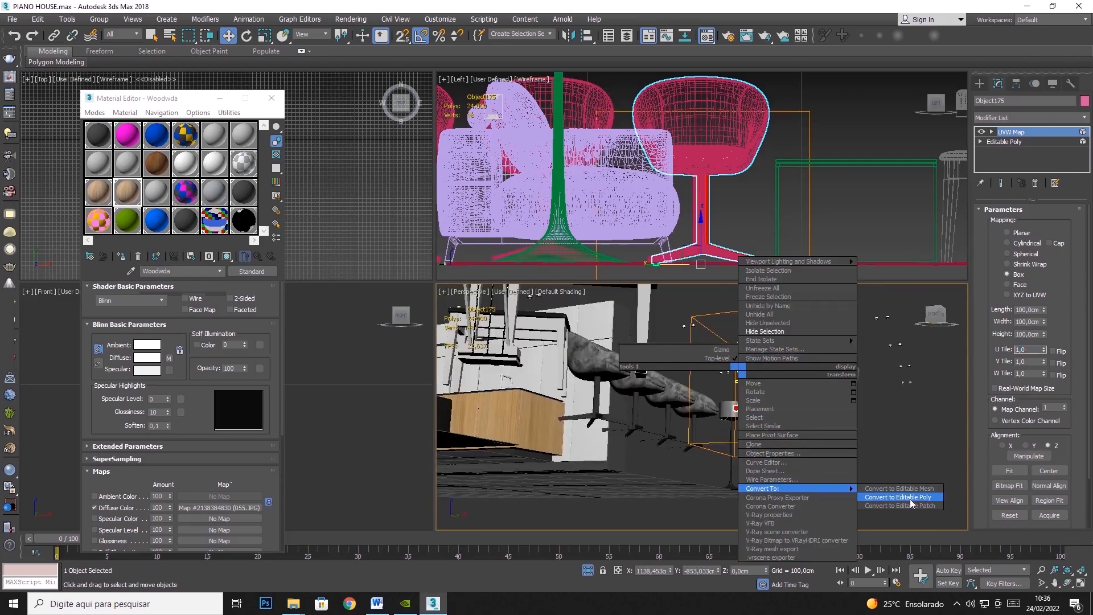
{"action": "left_click", "coordinate": [898, 497]}
Maximize the Top viewport and frame the mapped chair together with both chair rows
{"action": "key", "text": "alt+w"}
{"action": "right_click", "coordinate": [335, 145]}
{"action": "left_click", "coordinate": [614, 301]}
{"action": "left_click", "coordinate": [1078, 585]}
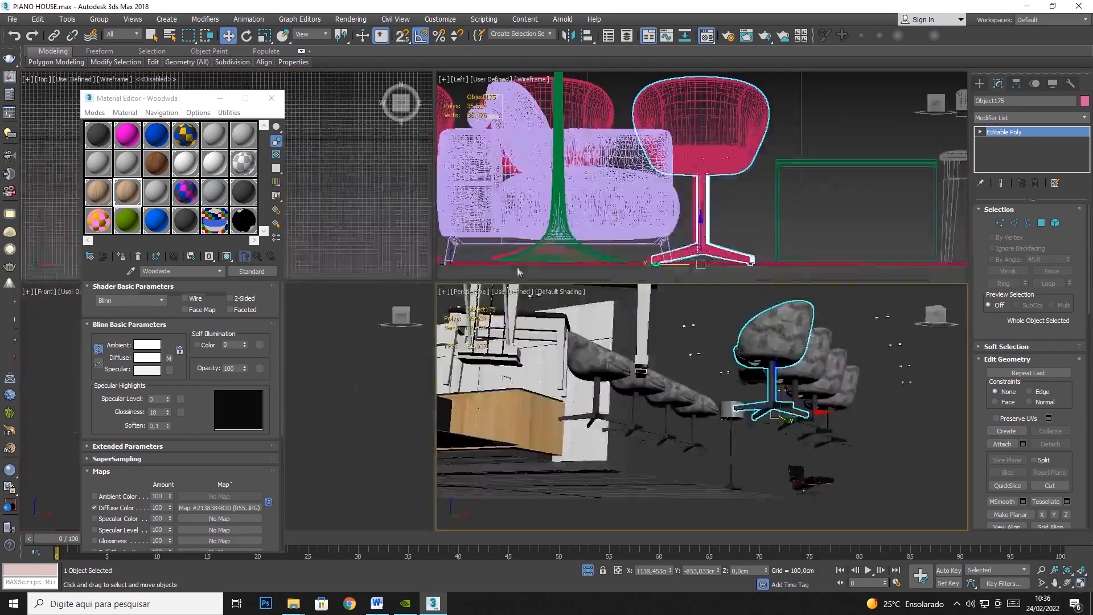
{"action": "left_click", "coordinate": [1080, 585]}
{"action": "key", "text": "z"}
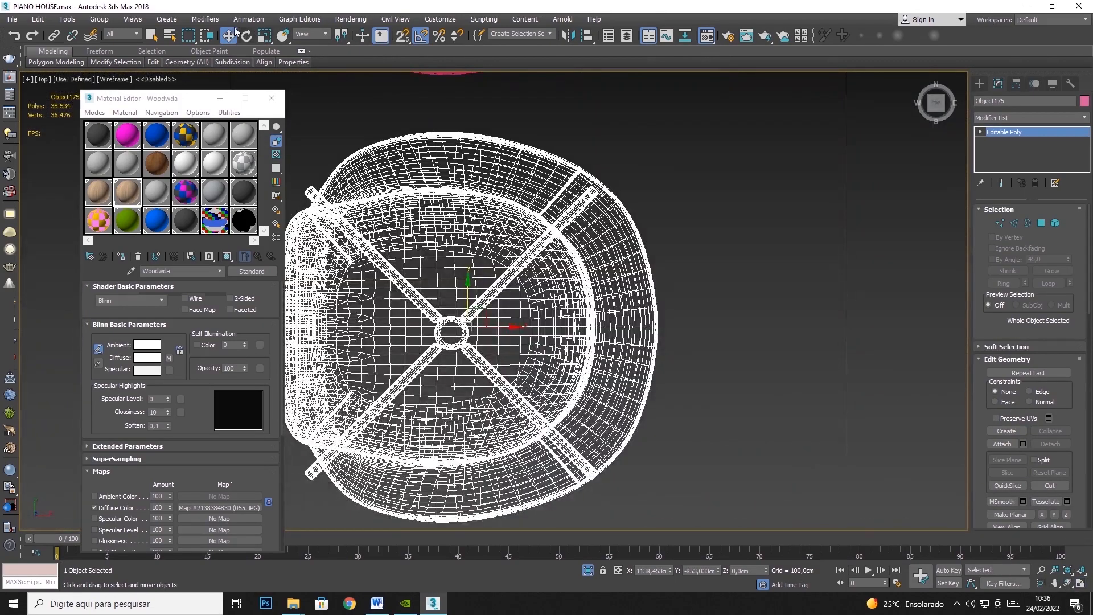
{"action": "scroll", "coordinate": [539, 268], "scroll_direction": "down", "scroll_amount": 8}
{"action": "scroll", "coordinate": [575, 274], "scroll_direction": "up", "scroll_amount": 2}
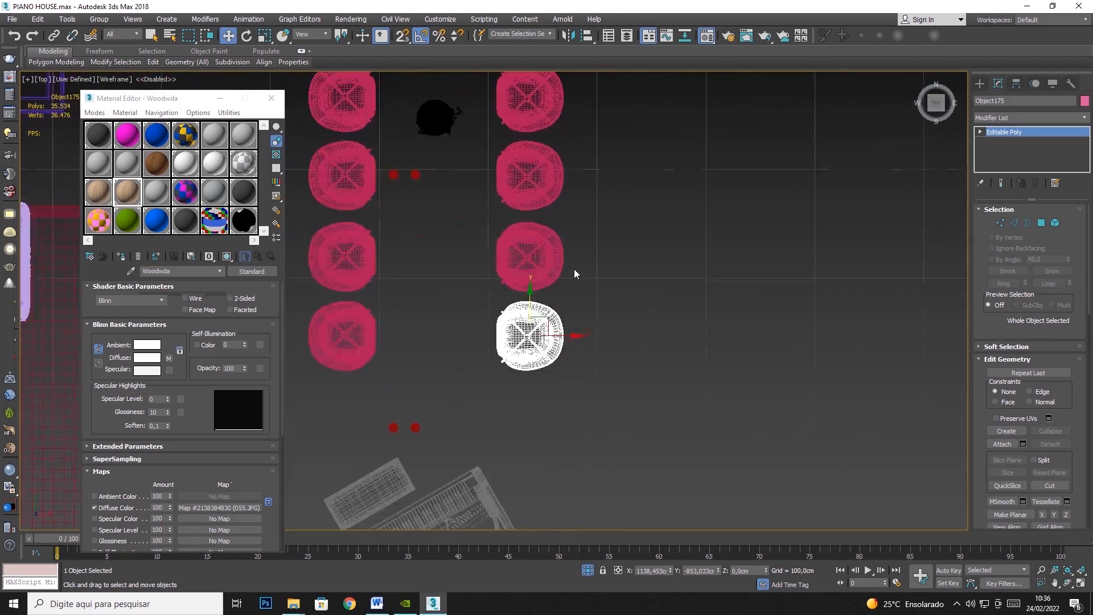
Clone the mapped chair as copies to form a new column of four chairs beside its existing row
{"action": "left_click", "coordinate": [546, 273]}
{"action": "left_click", "coordinate": [548, 328]}
{"action": "mouse_move", "coordinate": [565, 336]}
{"action": "left_mouse_down", "text": "shift"}
{"action": "mouse_move", "coordinate": [646, 337]}
{"action": "mouse_move", "coordinate": [605, 253]}
{"action": "left_mouse_up", "text": "shift"}
{"action": "left_click", "coordinate": [531, 351]}
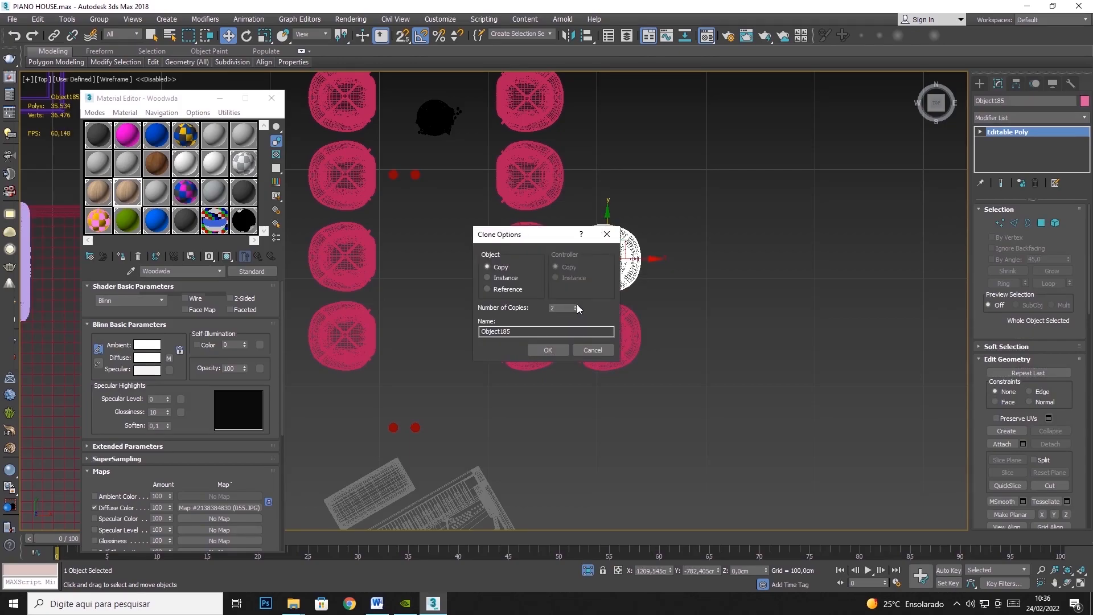
{"action": "left_click", "coordinate": [547, 349]}
Nudge the upper copied chairs along the Y axis to line up with the neighbouring old chairs
{"action": "middle_click_drag", "start_coordinate": [558, 138], "coordinate": [544, 207]}
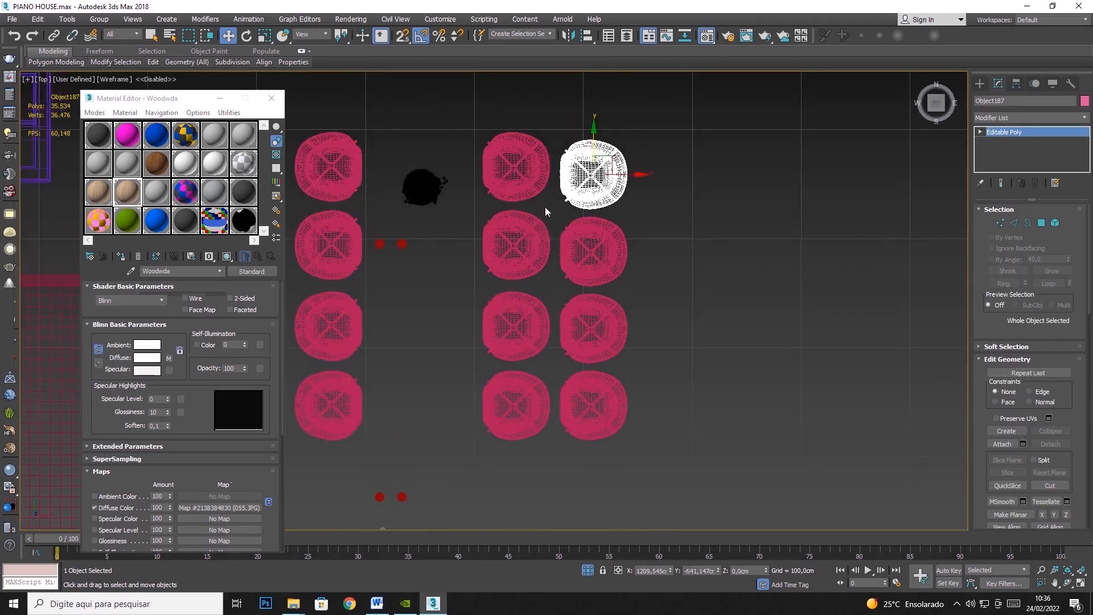
{"action": "left_click_drag", "start_coordinate": [593, 140], "coordinate": [593, 135]}
{"action": "left_click", "coordinate": [590, 241]}
{"action": "left_click_drag", "start_coordinate": [596, 212], "coordinate": [599, 207]}
{"action": "left_click", "coordinate": [593, 321]}
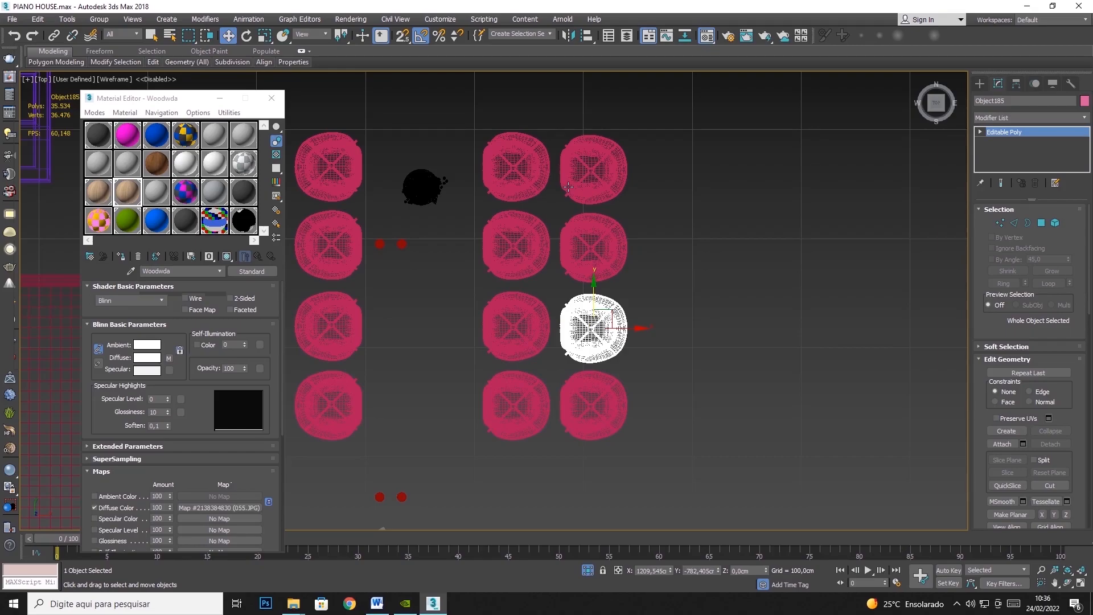
Rotate-copy the four new chairs to face the opposite way and move one set along X beside the opposite old row
{"action": "left_click_drag", "start_coordinate": [643, 185], "coordinate": [612, 410]}
{"action": "key", "text": "e"}
{"action": "mouse_move", "coordinate": [616, 296]}
{"action": "left_mouse_down", "text": "shift"}
{"action": "mouse_move", "coordinate": [683, 324]}
{"action": "mouse_move", "coordinate": [694, 346]}
{"action": "left_mouse_up", "text": "shift"}
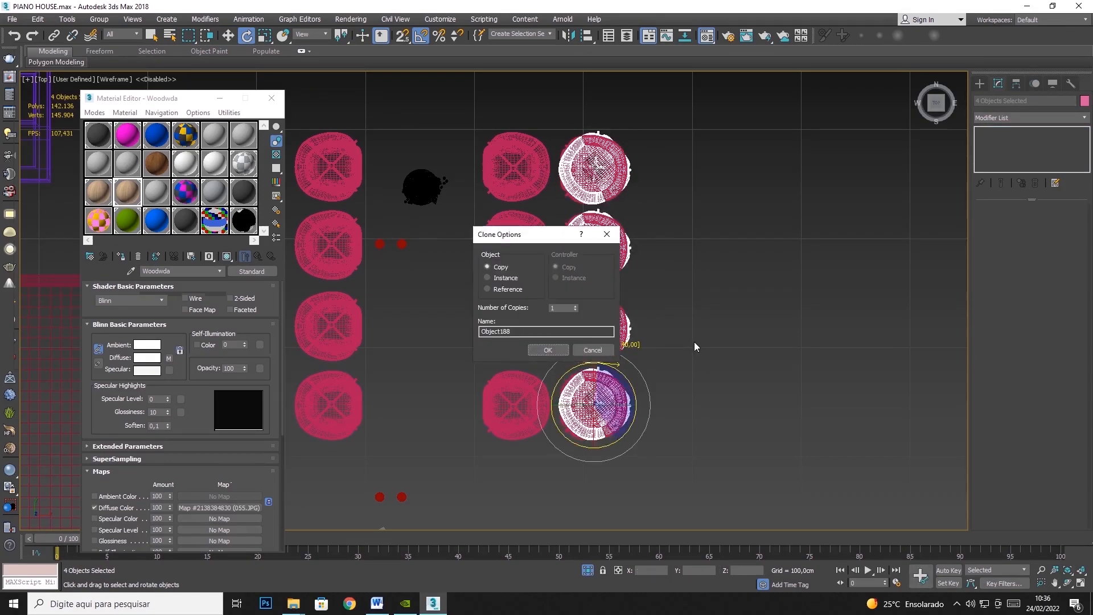
{"action": "left_click", "coordinate": [592, 349]}
{"action": "mouse_move", "coordinate": [614, 292]}
{"action": "left_mouse_down", "text": "shift"}
{"action": "mouse_move", "coordinate": [674, 346]}
{"action": "mouse_move", "coordinate": [717, 443]}
{"action": "left_mouse_up", "text": "shift"}
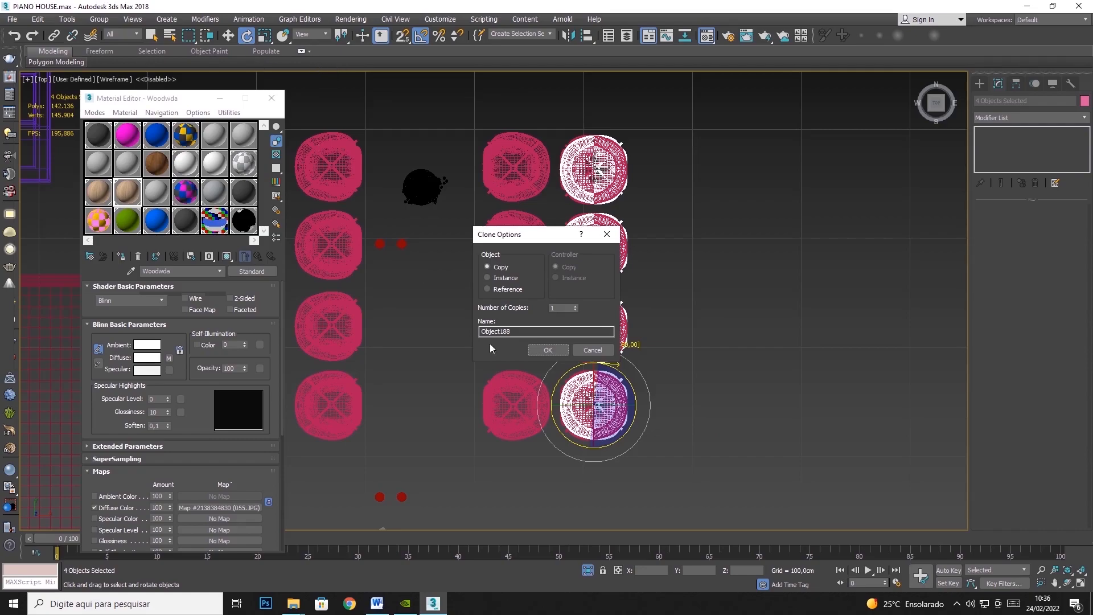
{"action": "left_click", "coordinate": [549, 349]}
{"action": "key", "text": "w"}
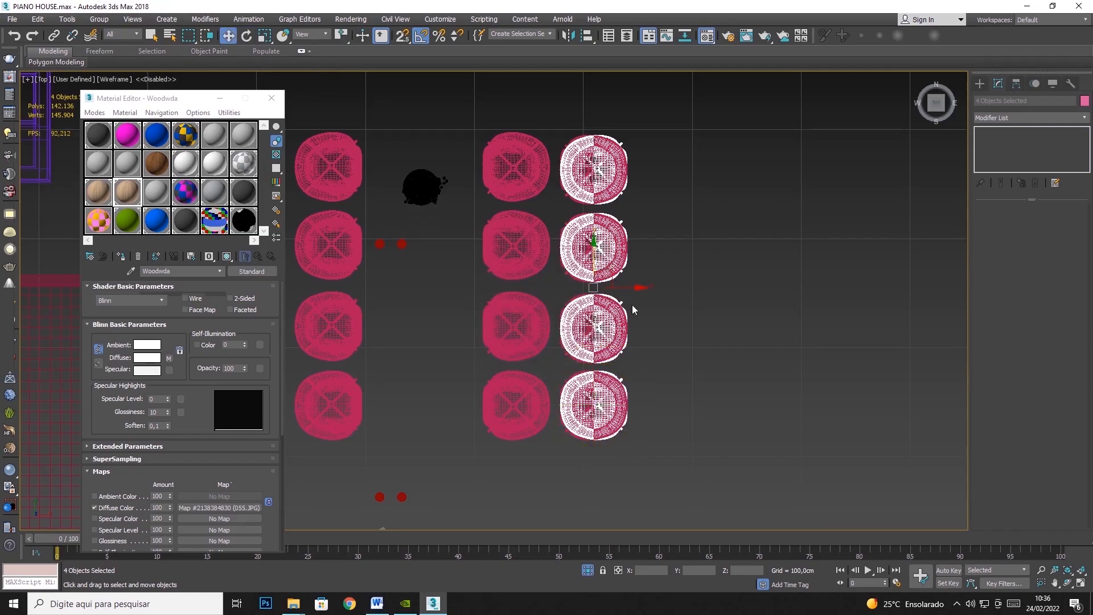
{"action": "left_click_drag", "start_coordinate": [632, 289], "coordinate": [299, 288]}
{"action": "middle_click_drag", "start_coordinate": [754, 280], "coordinate": [852, 268]}
Delete the two inner rows of old dining chairs
{"action": "left_click_drag", "start_coordinate": [620, 458], "coordinate": [620, 459]}
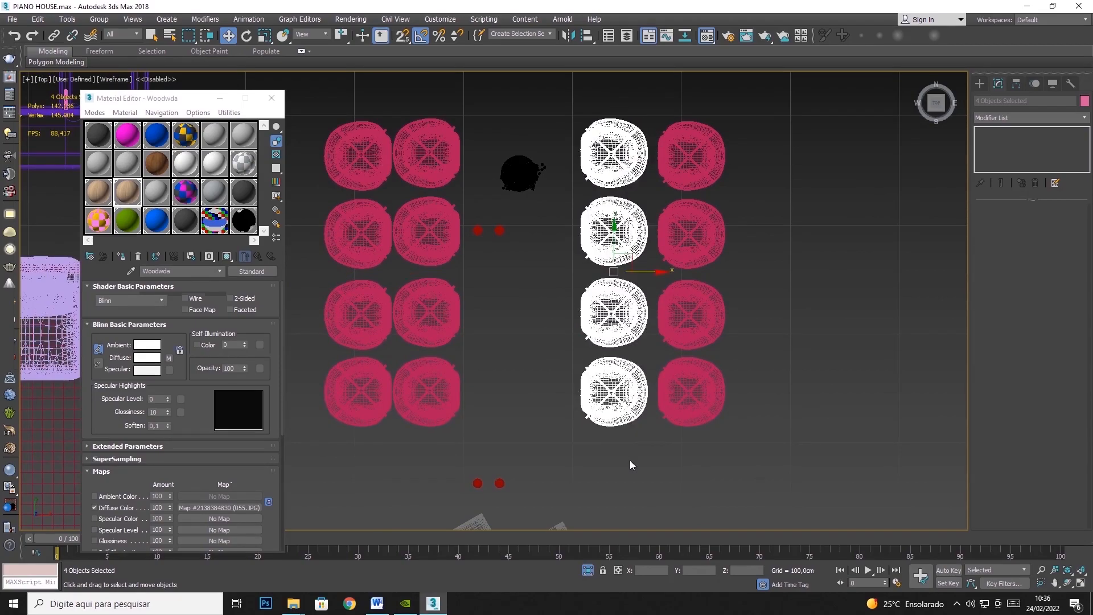
{"action": "key", "text": "Delete"}
{"action": "key", "text": "Delete"}
Move both new chair rows inward along the X axis to the places of the old rows
{"action": "left_click_drag", "start_coordinate": [433, 121], "coordinate": [363, 399]}
{"action": "left_click_drag", "start_coordinate": [393, 273], "coordinate": [451, 274]}
{"action": "left_click_drag", "start_coordinate": [701, 240], "coordinate": [708, 393]}
{"action": "left_click_drag", "start_coordinate": [723, 274], "coordinate": [653, 271]}
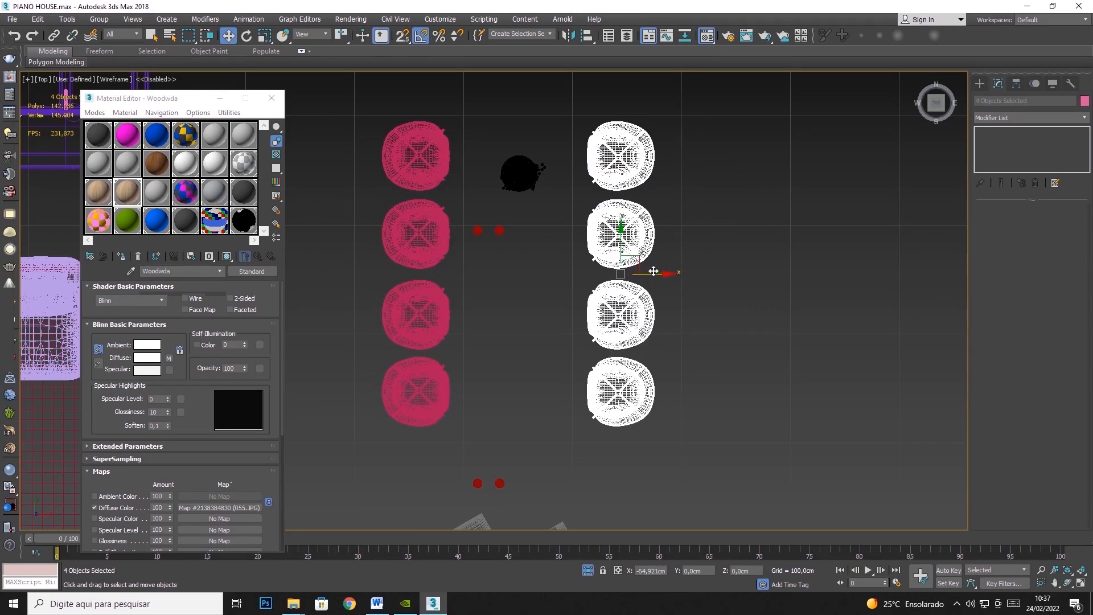
Fine-tune the position of both new chair rows along the X axis and check them in the perspective view
{"action": "left_click_drag", "start_coordinate": [432, 422], "coordinate": [434, 420]}
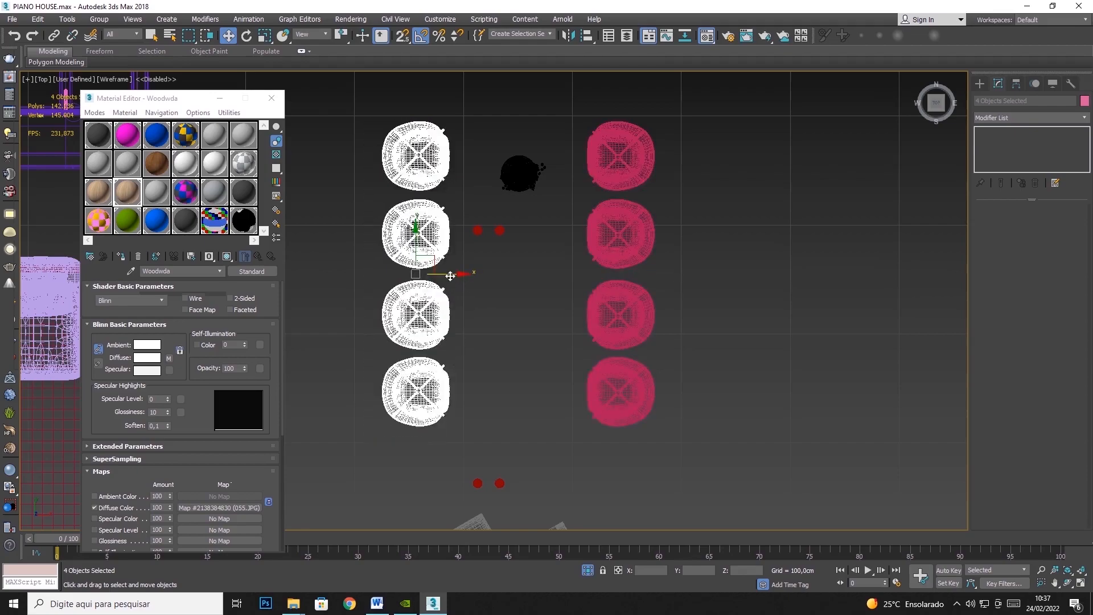
{"action": "left_click_drag", "start_coordinate": [449, 275], "coordinate": [454, 276]}
{"action": "left_click", "coordinate": [1080, 583]}
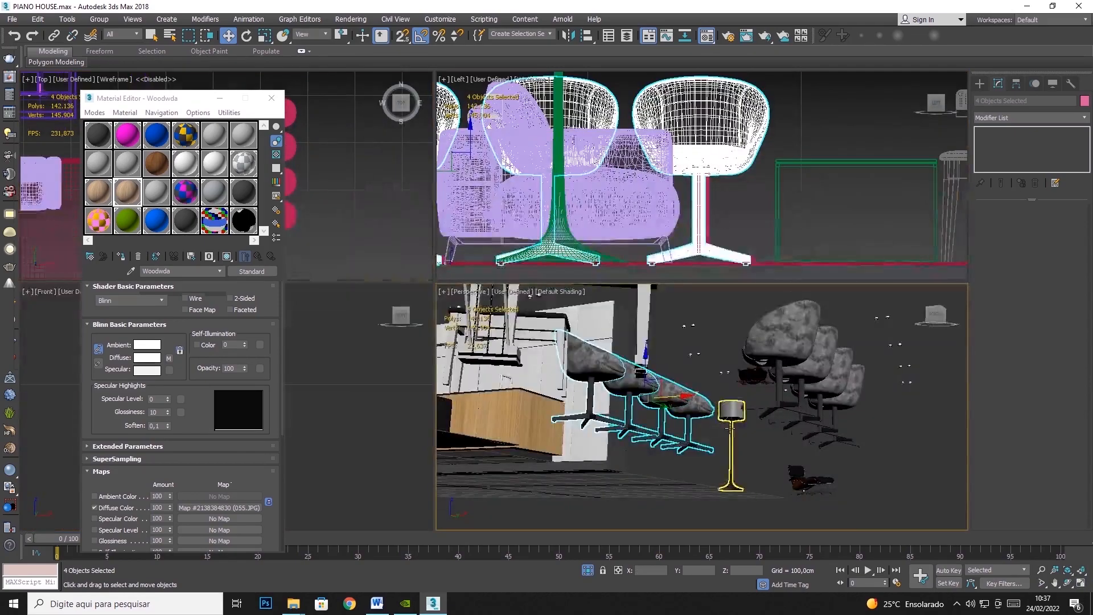
{"action": "left_click", "coordinate": [1067, 584]}
{"action": "left_click", "coordinate": [1080, 584]}
{"action": "left_click_drag", "start_coordinate": [543, 270], "coordinate": [522, 324]}
{"action": "left_click", "coordinate": [227, 35]}
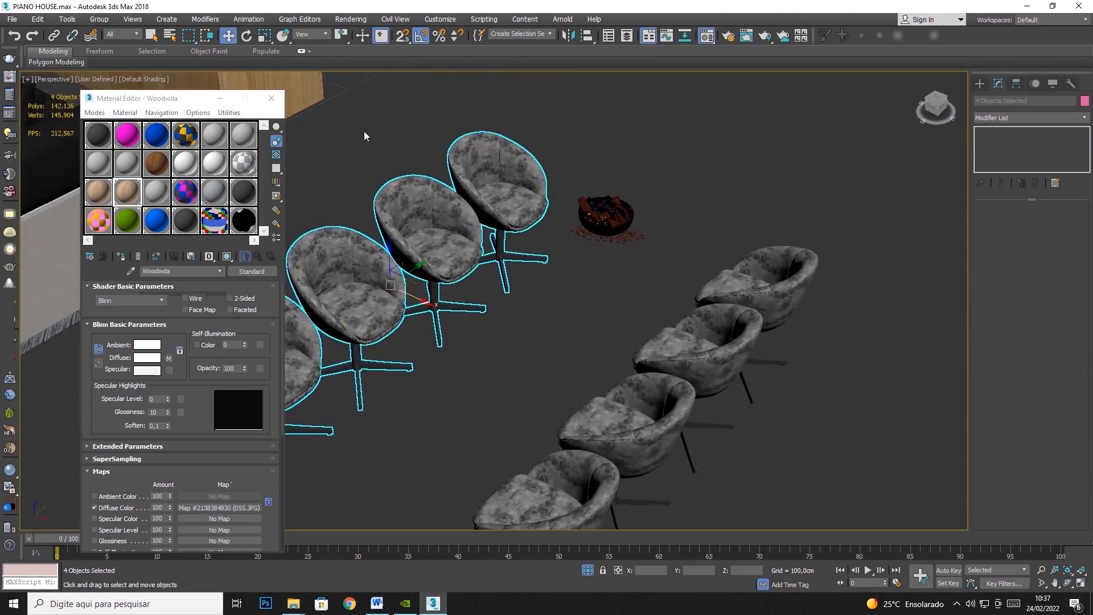
Hide the grouped bowl of chocolates and coffee beans between the chair rows
{"action": "left_click", "coordinate": [604, 222]}
{"action": "key", "text": "z"}
{"action": "scroll", "coordinate": [605, 220], "scroll_direction": "up", "scroll_amount": 8}
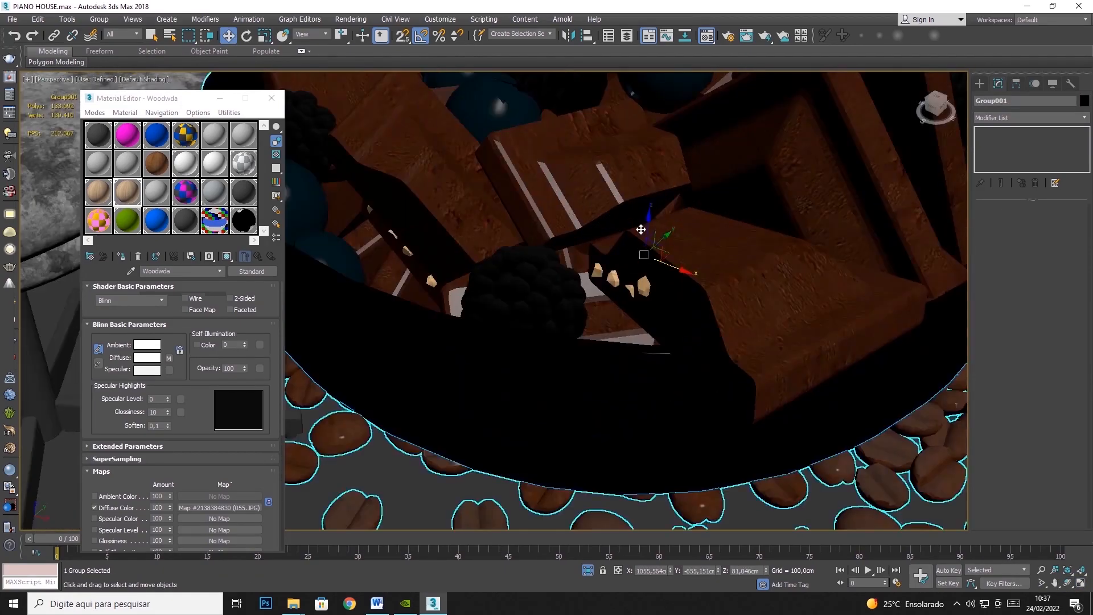
{"action": "scroll", "coordinate": [696, 286], "scroll_direction": "down", "scroll_amount": 10}
{"action": "right_click", "coordinate": [677, 282]}
{"action": "left_click", "coordinate": [699, 242]}
{"action": "scroll", "coordinate": [695, 259], "scroll_direction": "down", "scroll_amount": 10}
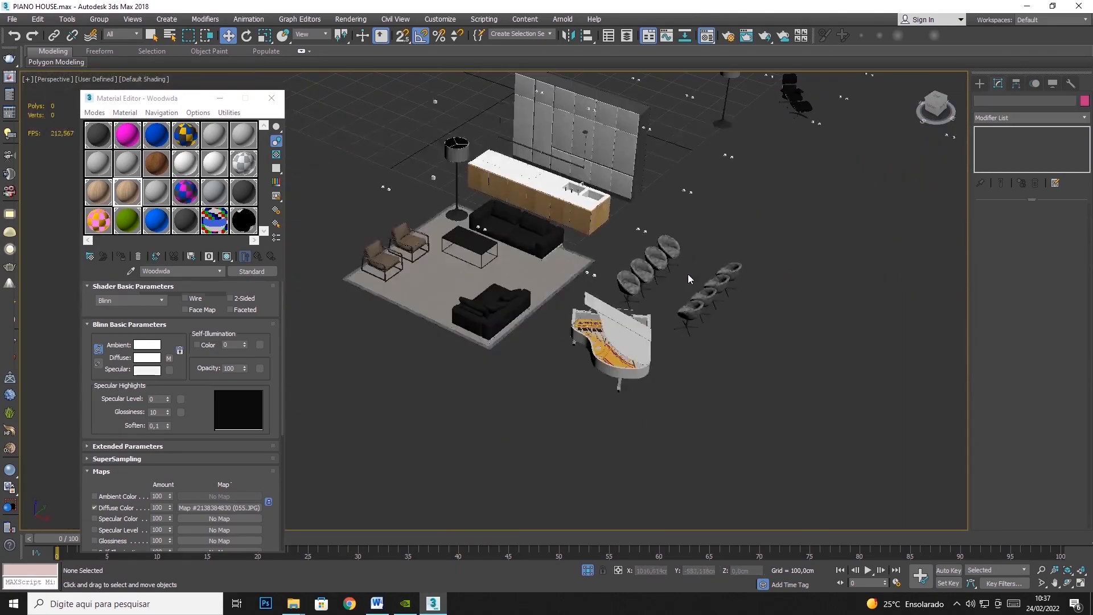
Select all the new dining chairs in both rows and hide them
{"action": "left_click", "coordinate": [640, 286]}
{"action": "left_click", "coordinate": [647, 273], "text": "ctrl"}
{"action": "left_click", "coordinate": [659, 260], "text": "ctrl"}
{"action": "left_click", "coordinate": [671, 248], "text": "ctrl"}
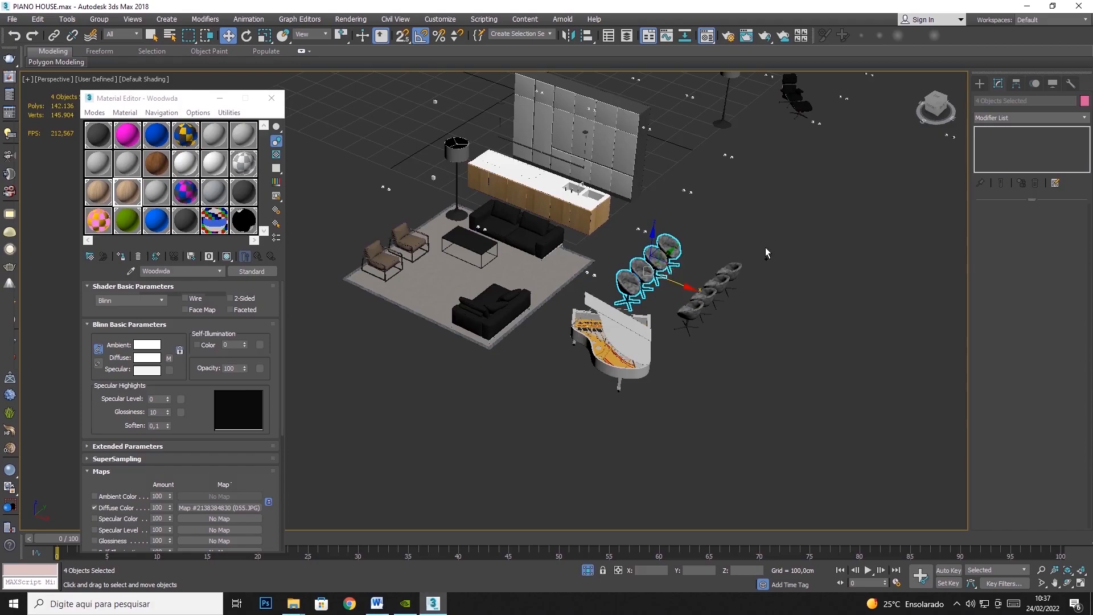
{"action": "left_click_drag", "start_coordinate": [698, 326], "coordinate": [696, 327], "text": "ctrl"}
{"action": "right_click", "coordinate": [701, 297]}
{"action": "left_click", "coordinate": [728, 258]}
Inspect the wood grain at the kitchen counter's corner and hide the counter
{"action": "middle_click_drag", "start_coordinate": [720, 251], "coordinate": [720, 318]}
{"action": "scroll", "coordinate": [541, 278], "scroll_direction": "up", "scroll_amount": 15}
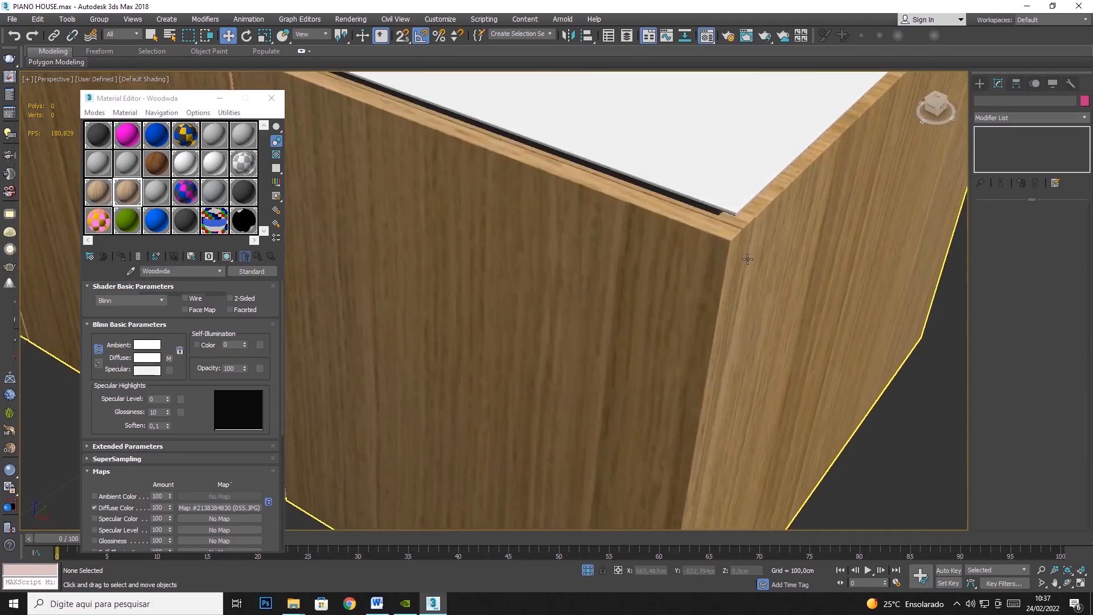
{"action": "middle_click_drag", "start_coordinate": [732, 257], "coordinate": [411, 271]}
{"action": "left_click", "coordinate": [423, 239]}
{"action": "right_click", "coordinate": [476, 232]}
{"action": "left_click", "coordinate": [516, 214]}
{"action": "scroll", "coordinate": [567, 290], "scroll_direction": "down", "scroll_amount": 15}
Assign the Woodwda material to the tall kitchen cabinet panels, check the grain and hide the cabinet
{"action": "left_click", "coordinate": [526, 245]}
{"action": "scroll", "coordinate": [535, 234], "scroll_direction": "up", "scroll_amount": 12}
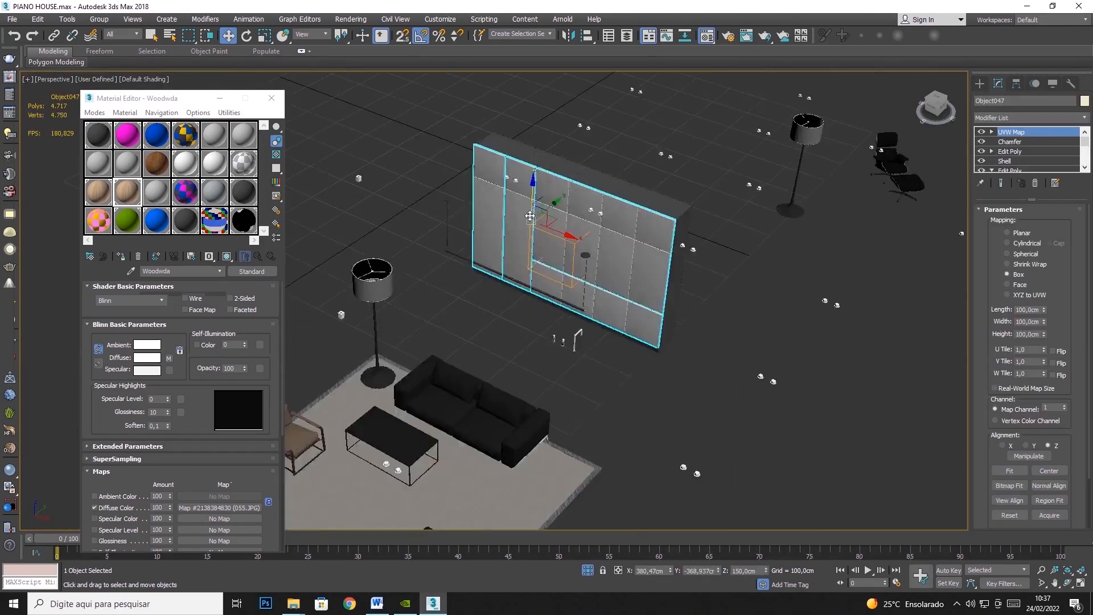
{"action": "left_click", "coordinate": [121, 256]}
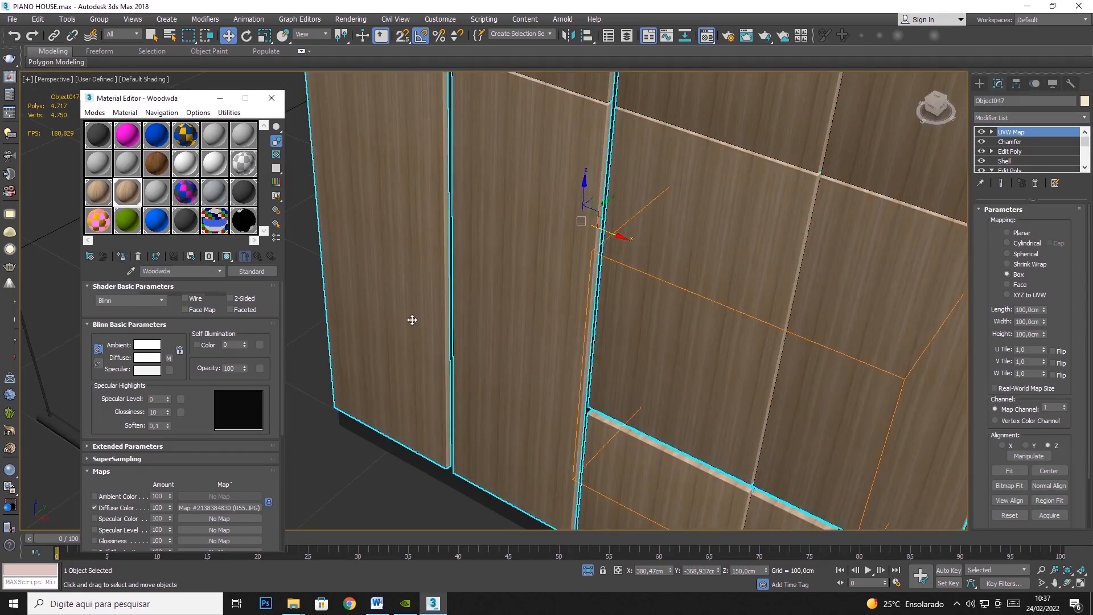
{"action": "scroll", "coordinate": [780, 346], "scroll_direction": "up", "scroll_amount": 2}
{"action": "scroll", "coordinate": [671, 220], "scroll_direction": "up", "scroll_amount": 5}
{"action": "scroll", "coordinate": [669, 214], "scroll_direction": "down", "scroll_amount": 2}
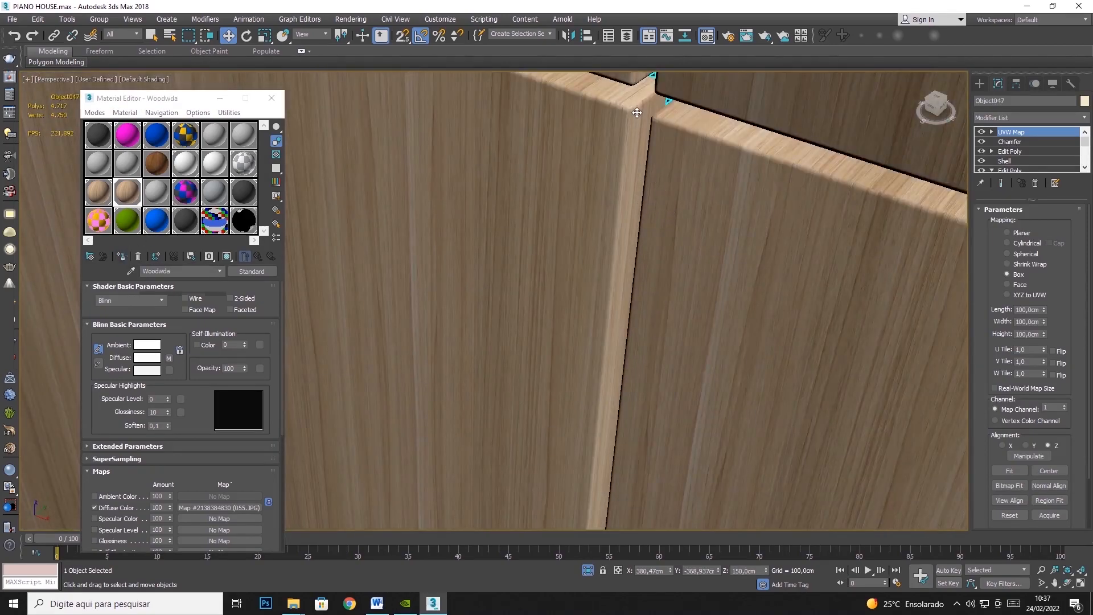
{"action": "scroll", "coordinate": [647, 212], "scroll_direction": "down", "scroll_amount": 10}
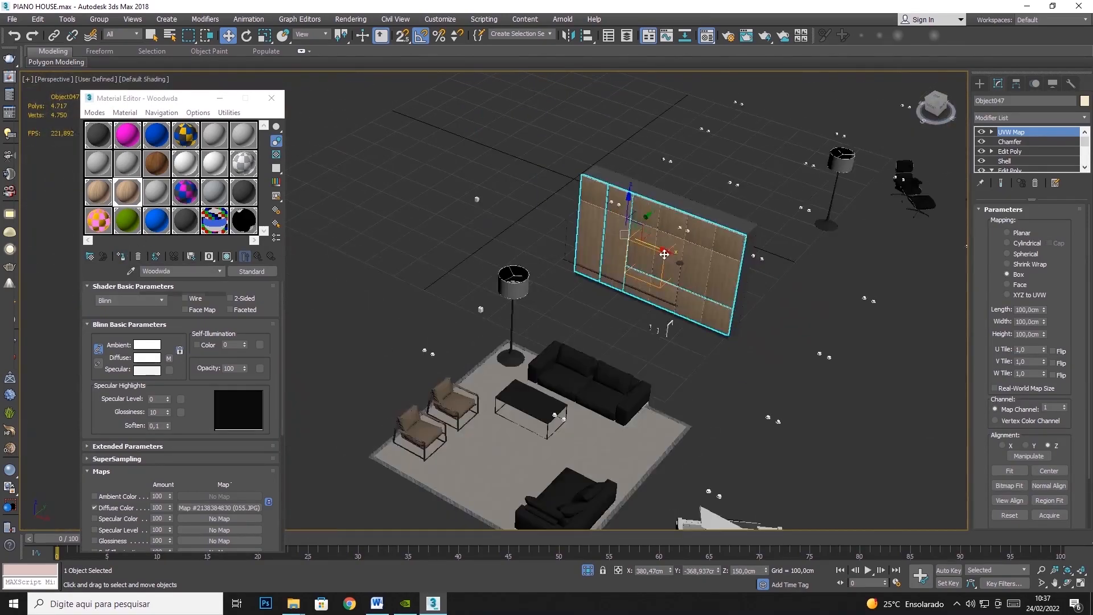
{"action": "right_click", "coordinate": [740, 227]}
{"action": "left_click", "coordinate": [760, 178]}
Hide the living room rug and the two brown armchairs
{"action": "left_click", "coordinate": [527, 424]}
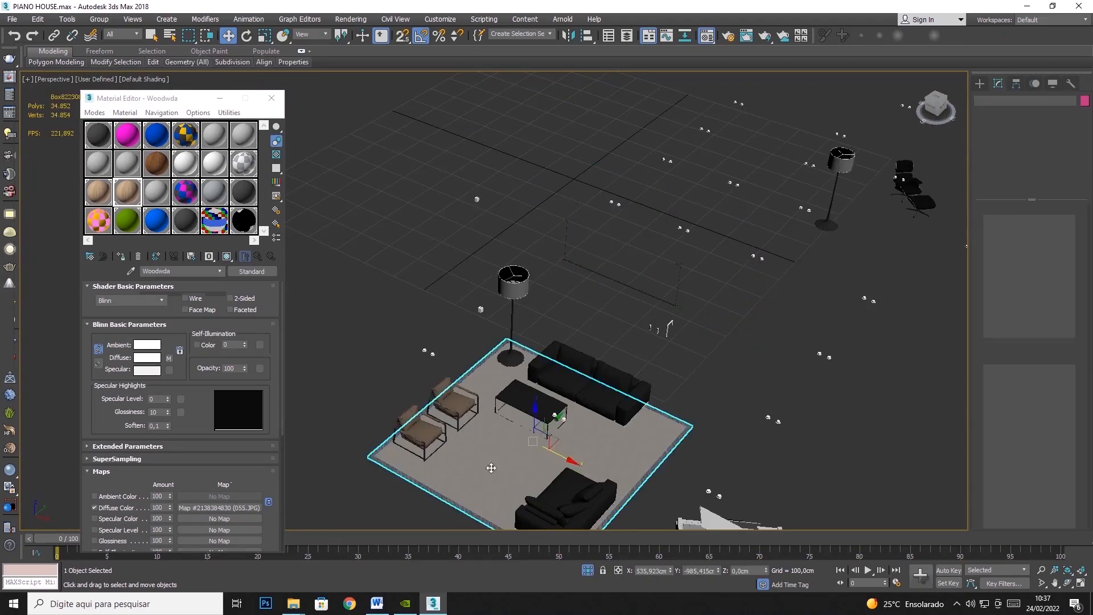
{"action": "scroll", "coordinate": [495, 449], "scroll_direction": "up", "scroll_amount": 6}
{"action": "right_click", "coordinate": [459, 404]}
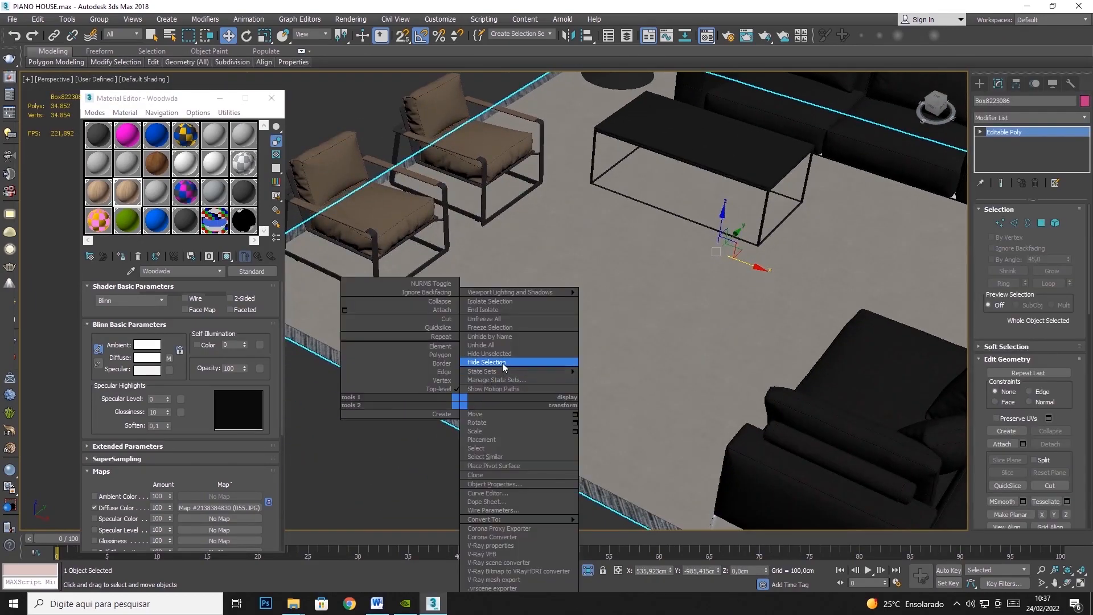
{"action": "left_click", "coordinate": [503, 366]}
{"action": "left_click", "coordinate": [370, 205]}
{"action": "left_click", "coordinate": [443, 146], "text": "ctrl"}
{"action": "right_click", "coordinate": [443, 147]}
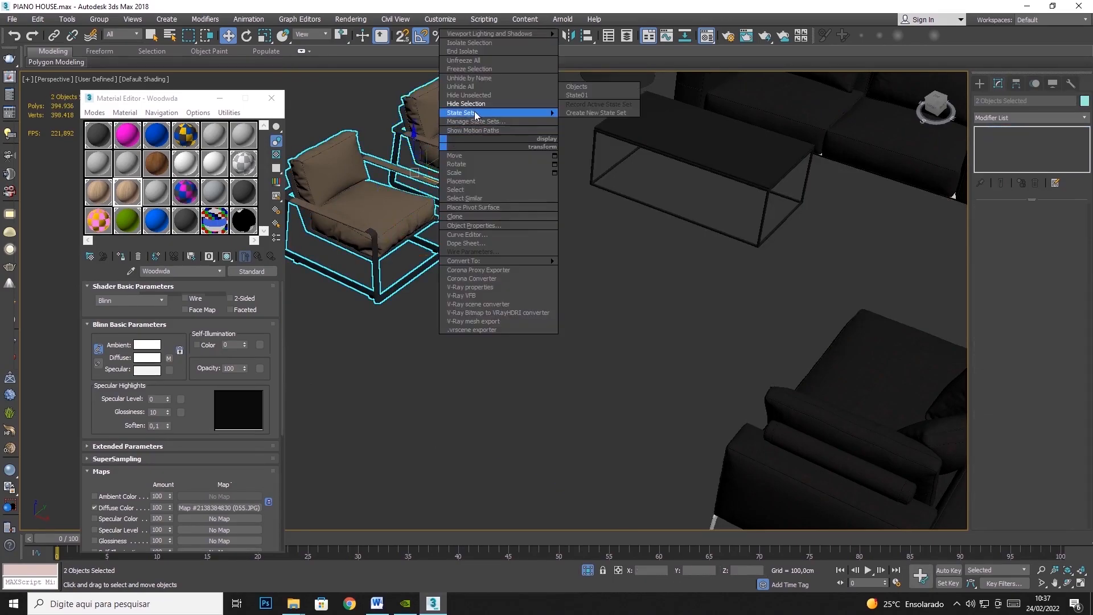
{"action": "left_click", "coordinate": [479, 107]}
Hide the long black sofa behind the coffee table
{"action": "middle_click_drag", "start_coordinate": [634, 199], "coordinate": [348, 314]}
{"action": "left_click", "coordinate": [611, 198]}
{"action": "left_click", "coordinate": [537, 541]}
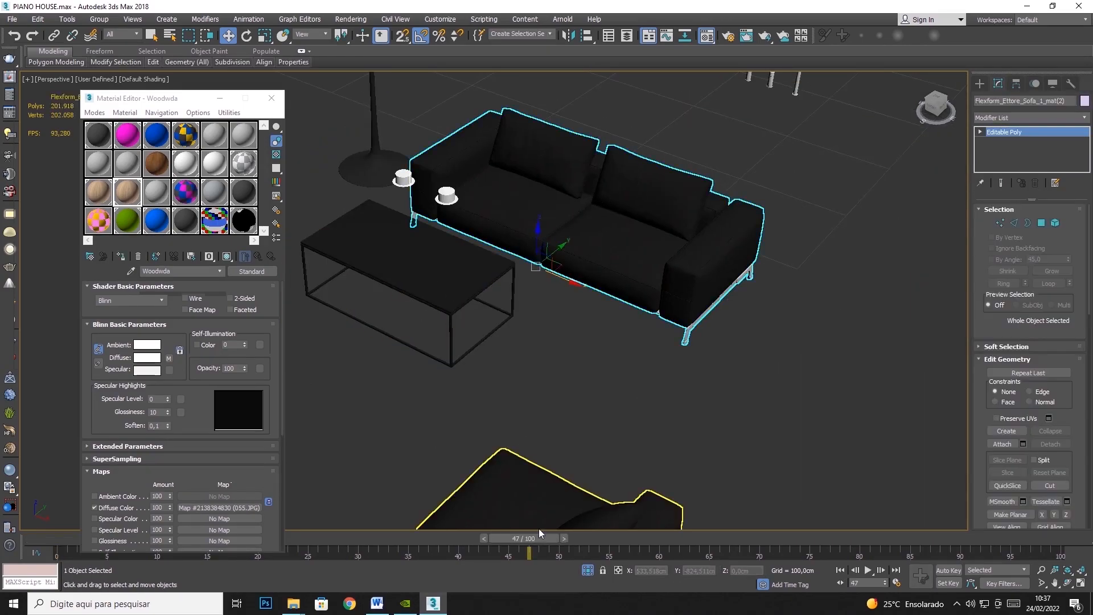
{"action": "right_click", "coordinate": [541, 392]}
{"action": "left_click", "coordinate": [569, 364]}
{"action": "scroll", "coordinate": [548, 393], "scroll_direction": "down", "scroll_amount": 5}
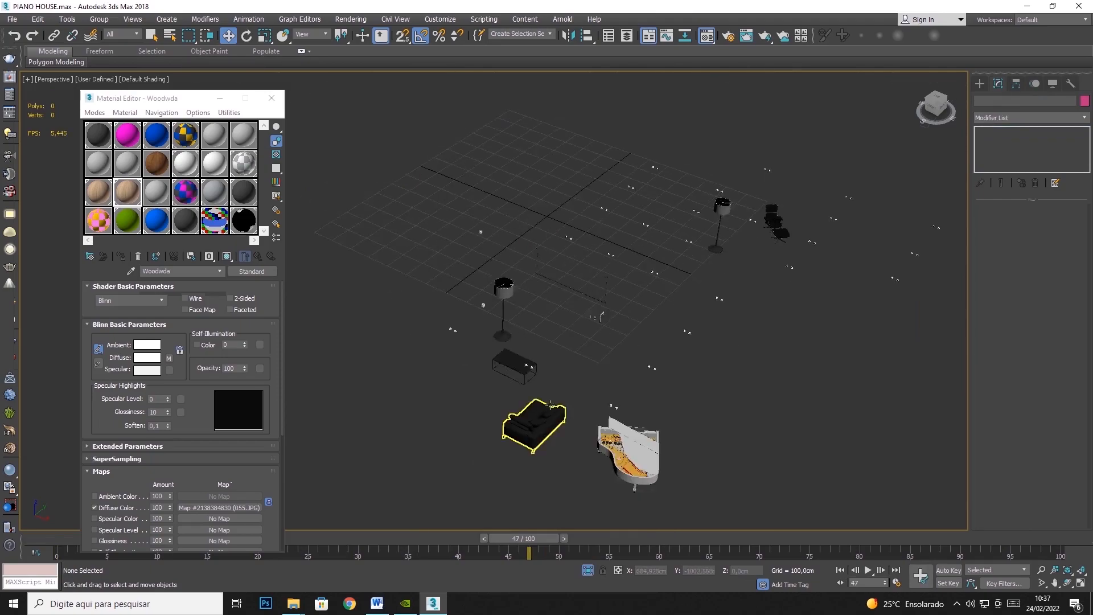
Assign the Woodwda material to the coffee table and inspect the grain at its corner
{"action": "scroll", "coordinate": [512, 375], "scroll_direction": "up", "scroll_amount": 4}
{"action": "left_click", "coordinate": [495, 375]}
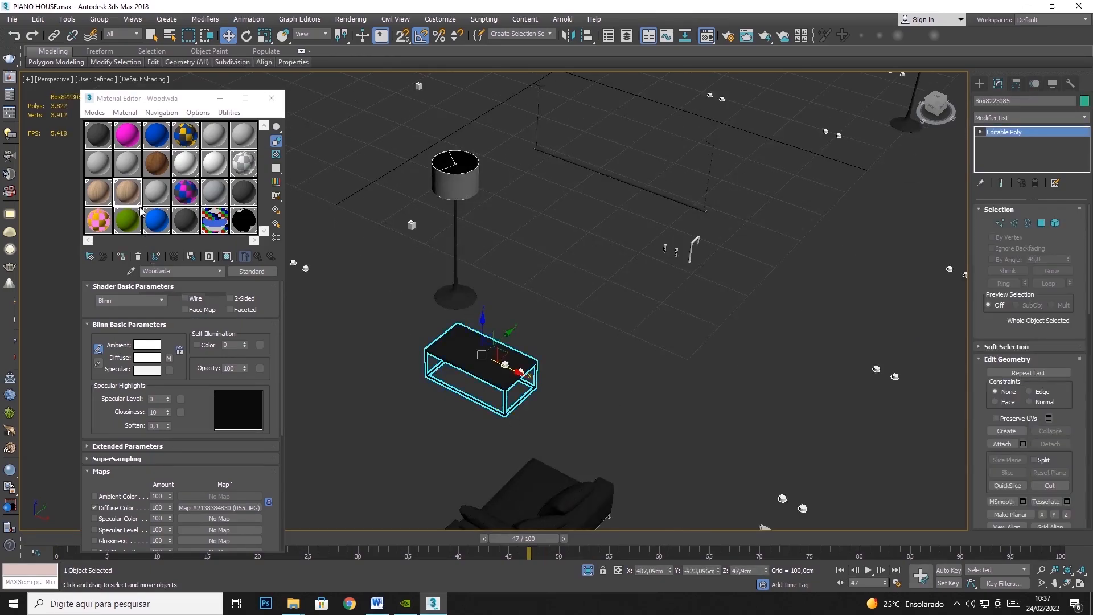
{"action": "left_click", "coordinate": [121, 257]}
{"action": "scroll", "coordinate": [585, 458], "scroll_direction": "up", "scroll_amount": 10}
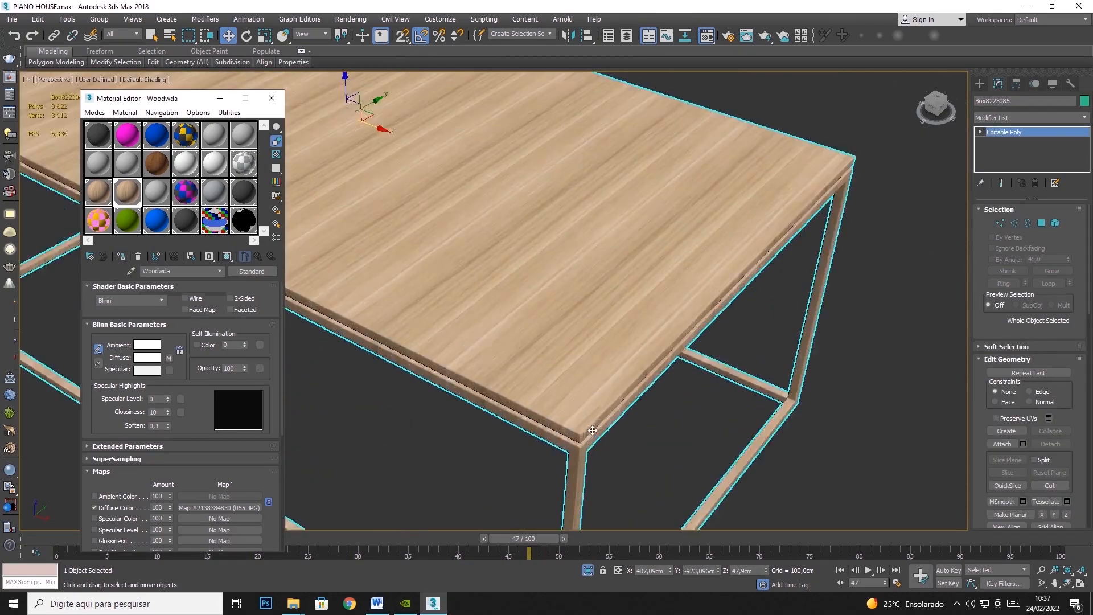
{"action": "middle_click_drag", "start_coordinate": [585, 458], "coordinate": [585, 383]}
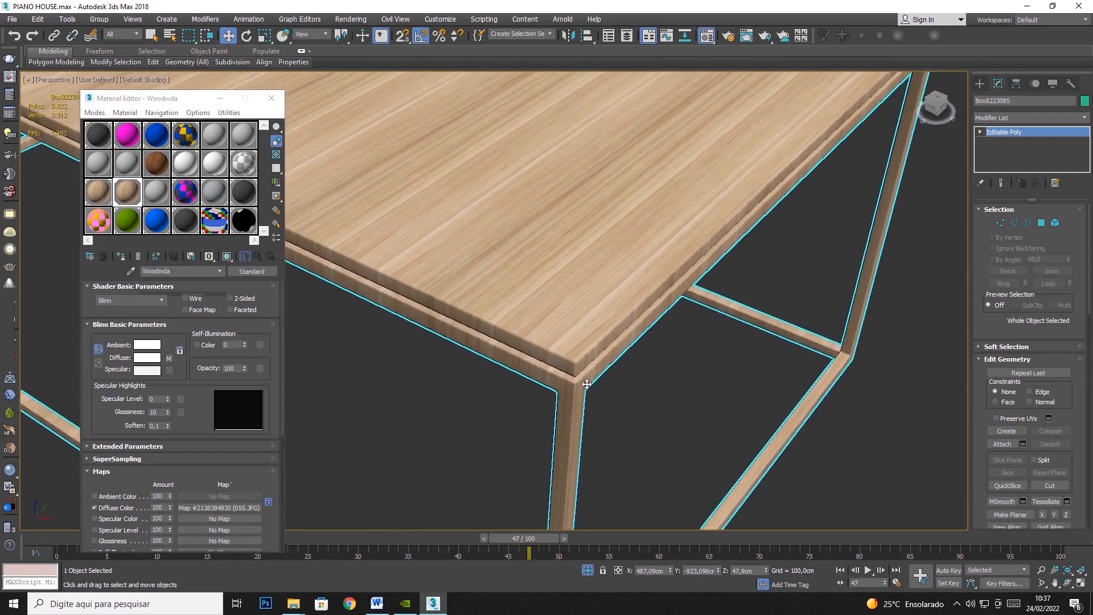
{"action": "scroll", "coordinate": [586, 384], "scroll_direction": "down", "scroll_amount": 8}
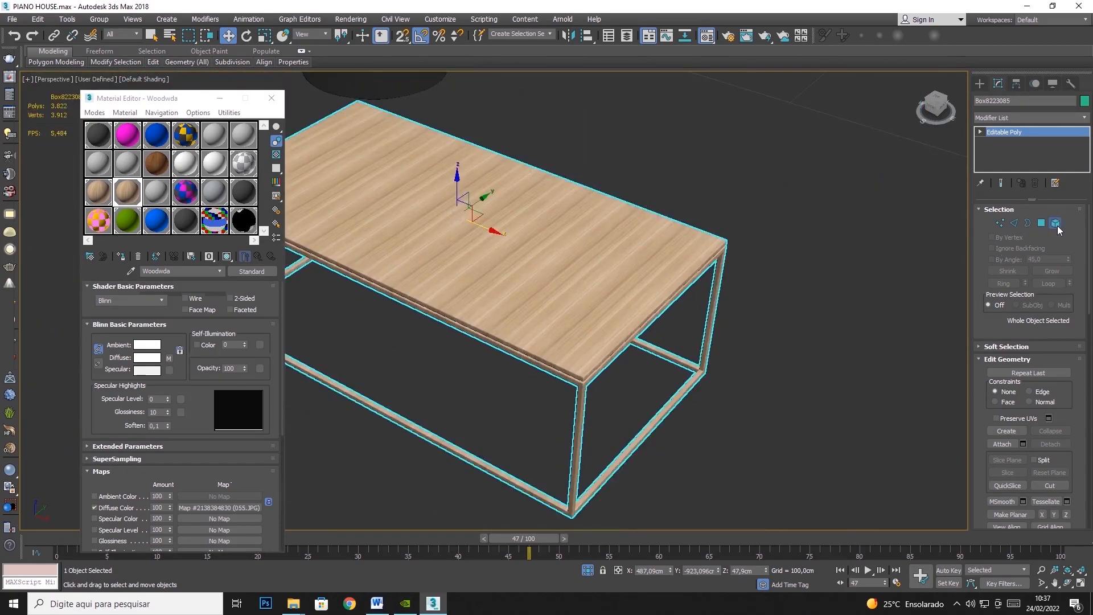
Add a UVW Map to the coffee table's top element with Box mapping and 100 cm length, width and height
{"action": "left_click", "coordinate": [1054, 223]}
{"action": "left_click", "coordinate": [569, 310]}
{"action": "left_click", "coordinate": [1084, 118]}
{"action": "scroll", "coordinate": [1045, 514], "scroll_direction": "down", "scroll_amount": 5}
{"action": "left_click", "coordinate": [1013, 472]}
{"action": "left_click", "coordinate": [1018, 274]}
{"action": "type", "text": "100"}
{"action": "key", "text": "Tab"}
{"action": "type", "text": "100"}
{"action": "key", "text": "Tab"}
{"action": "type", "text": "100"}
{"action": "key", "text": "Tab"}
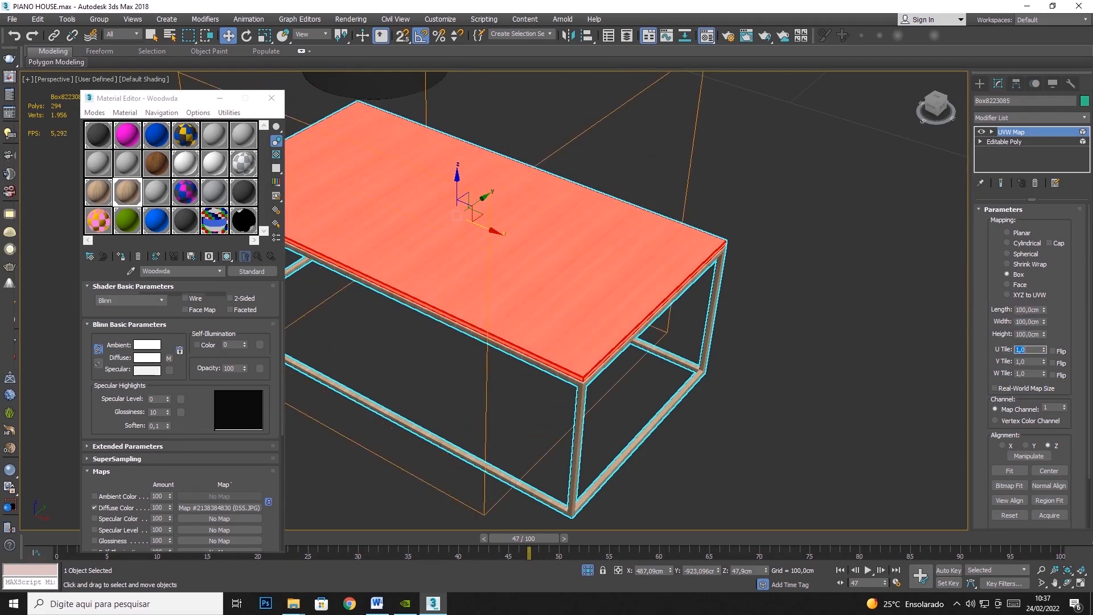
Rotate the UVW Map gizmo of the coffee tabletop and inspect the resulting grain direction
{"action": "left_click", "coordinate": [1032, 132]}
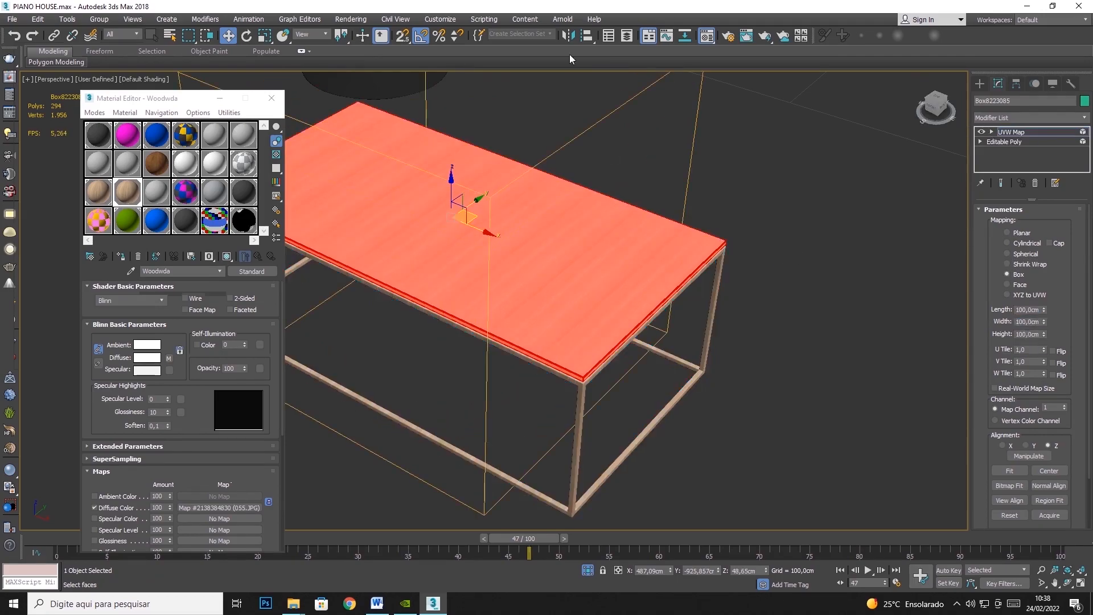
{"action": "left_click", "coordinate": [244, 36]}
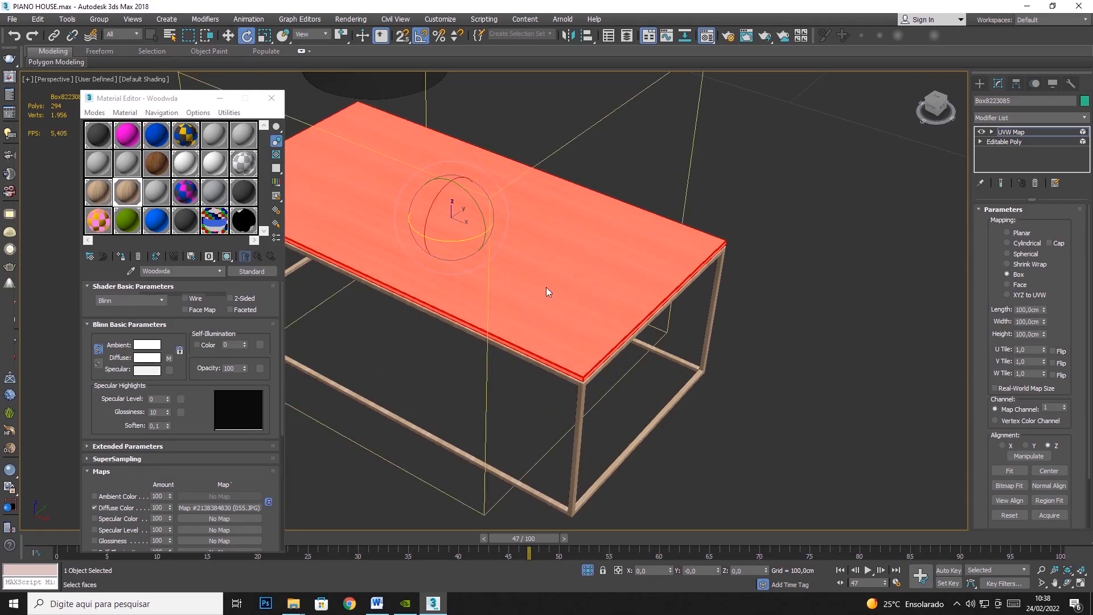
{"action": "scroll", "coordinate": [577, 378], "scroll_direction": "up", "scroll_amount": 6}
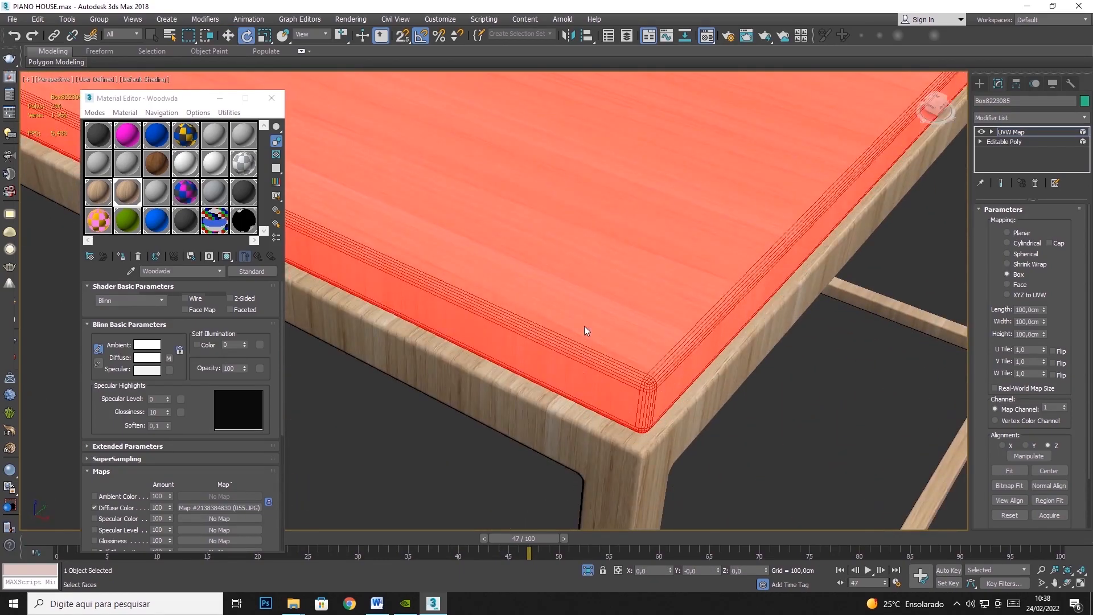
{"action": "scroll", "coordinate": [599, 383], "scroll_direction": "down", "scroll_amount": 5}
{"action": "middle_click_drag", "start_coordinate": [451, 156], "coordinate": [497, 272]}
{"action": "left_click_drag", "start_coordinate": [420, 256], "coordinate": [468, 221]}
{"action": "left_click_drag", "start_coordinate": [455, 288], "coordinate": [402, 302]}
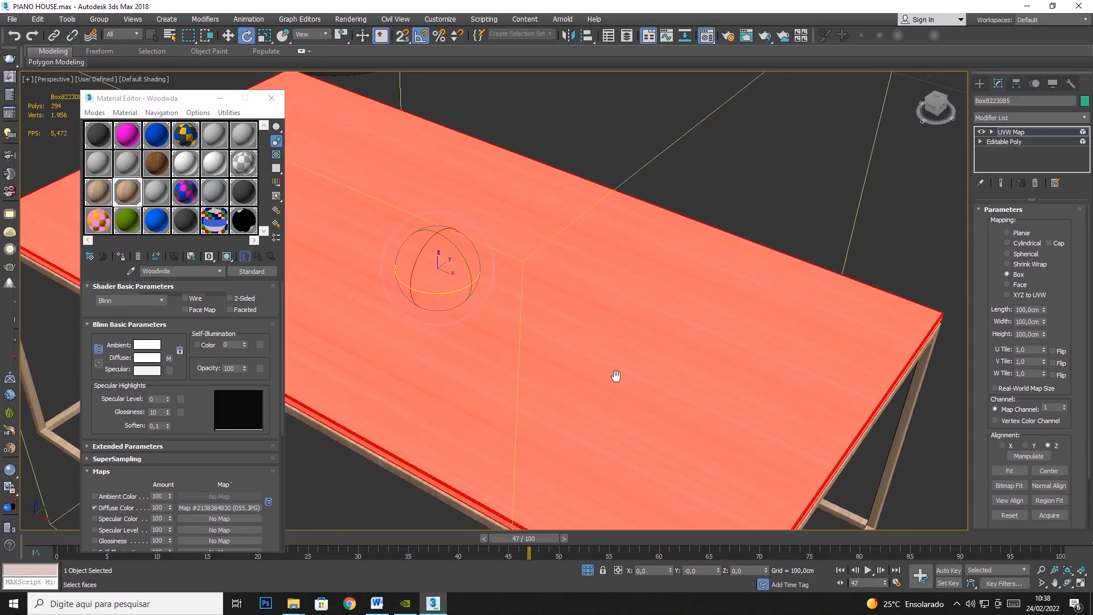
{"action": "middle_click_drag", "start_coordinate": [603, 413], "coordinate": [634, 270]}
{"action": "scroll", "coordinate": [734, 450], "scroll_direction": "up", "scroll_amount": 5}
{"action": "middle_click_drag", "start_coordinate": [780, 451], "coordinate": [357, 355]}
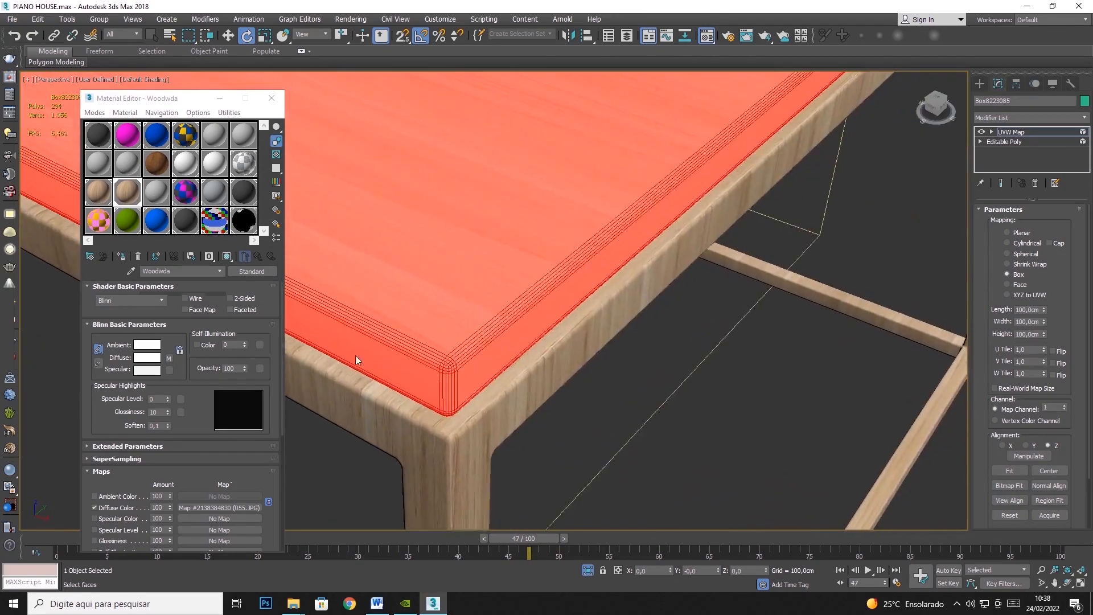
{"action": "scroll", "coordinate": [495, 364], "scroll_direction": "down", "scroll_amount": 10}
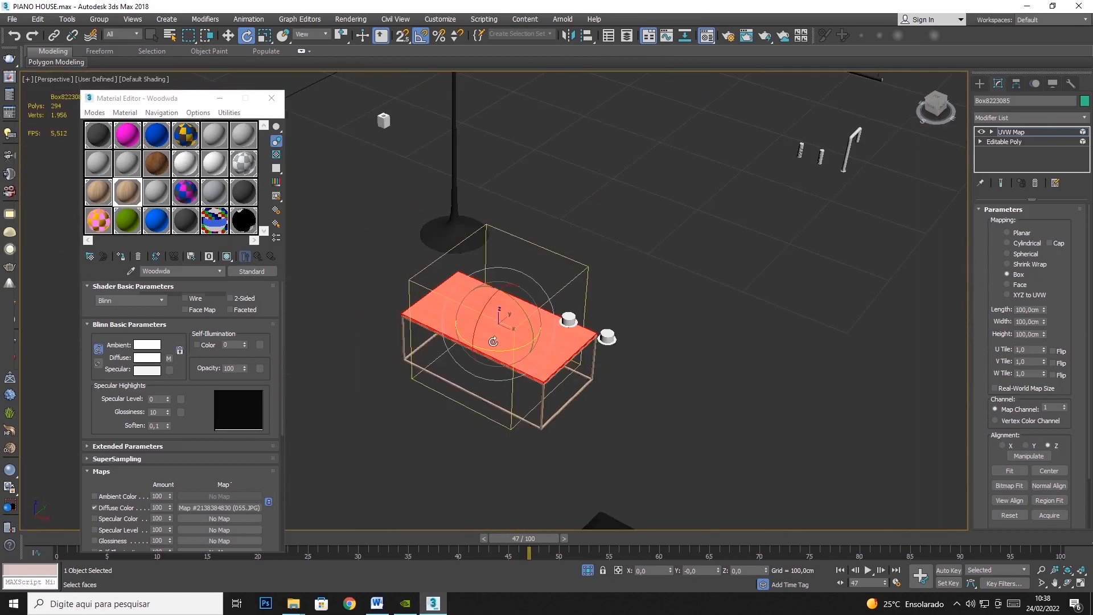
Load the dark 15 - Defaultadaw material into a sample slot
{"action": "left_click", "coordinate": [175, 256]}
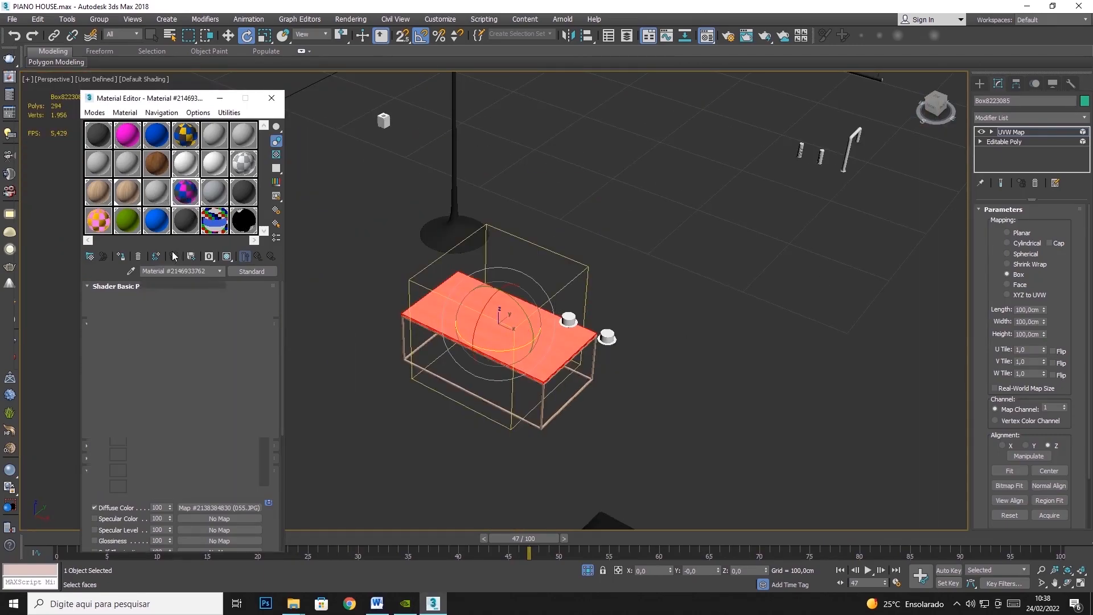
{"action": "left_click", "coordinate": [156, 357]}
{"action": "left_click_drag", "start_coordinate": [336, 148], "coordinate": [335, 83]}
{"action": "left_click", "coordinate": [423, 176]}
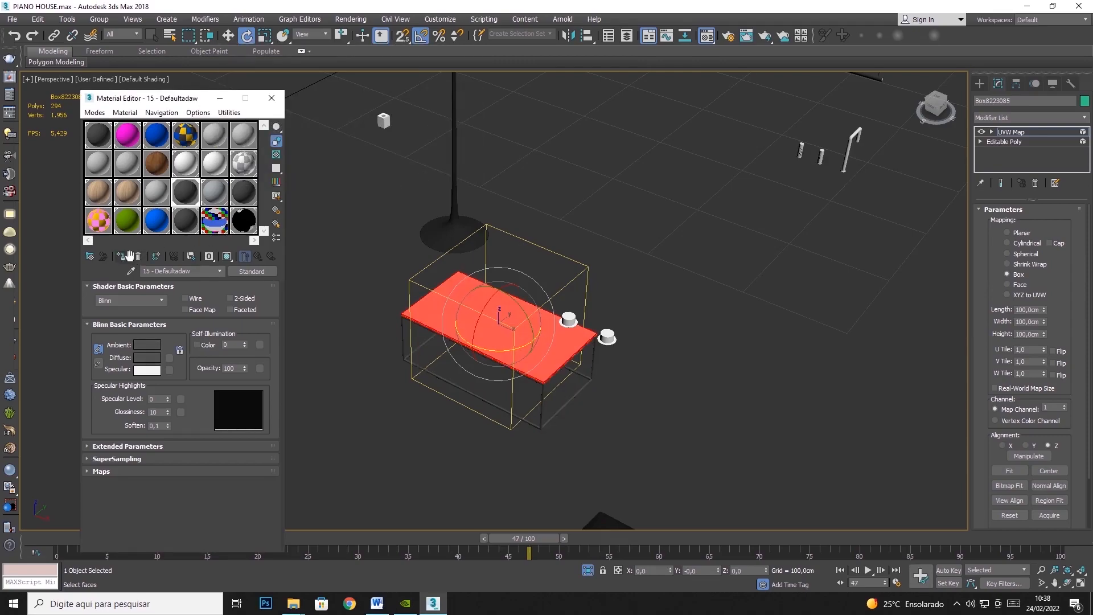
Convert the coffee table to an editable poly and assign the 15 - Defaultadaw material to its top element
{"action": "right_click", "coordinate": [529, 317]}
{"action": "mouse_move", "coordinate": [569, 438]}
{"action": "left_click", "coordinate": [683, 447]}
{"action": "left_click", "coordinate": [1055, 224]}
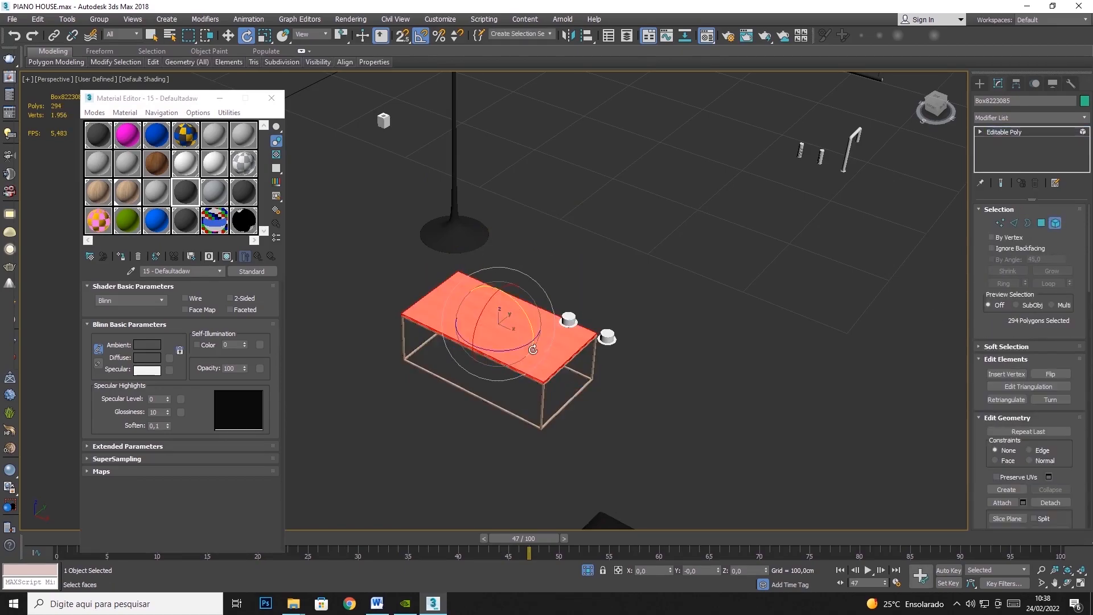
{"action": "left_click", "coordinate": [120, 256]}
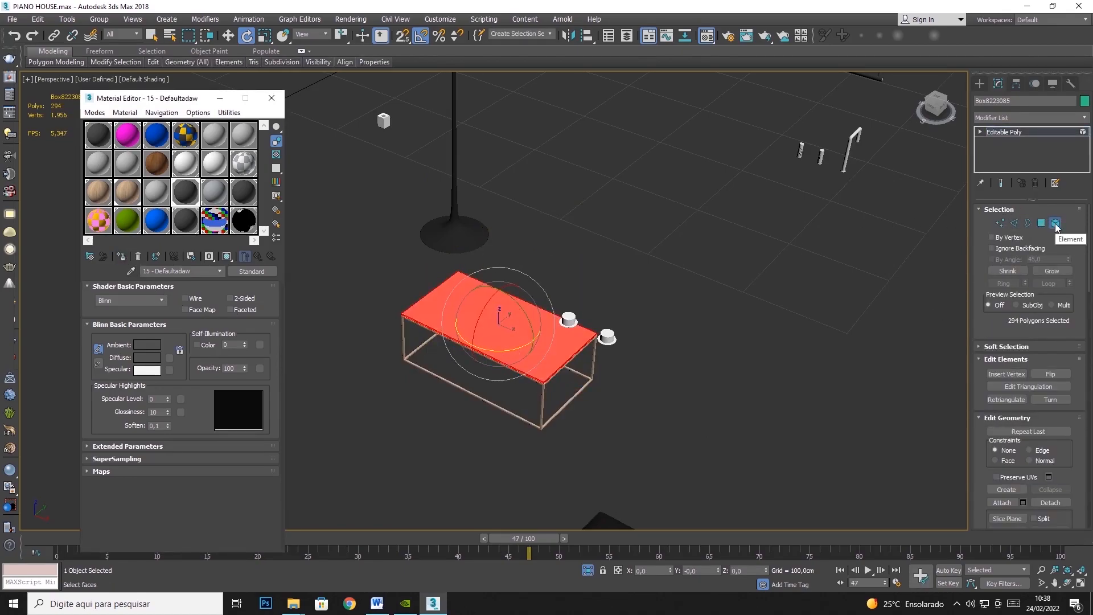
{"action": "left_click", "coordinate": [1055, 224]}
{"action": "left_click", "coordinate": [711, 319]}
{"action": "scroll", "coordinate": [491, 388], "scroll_direction": "up", "scroll_amount": 5}
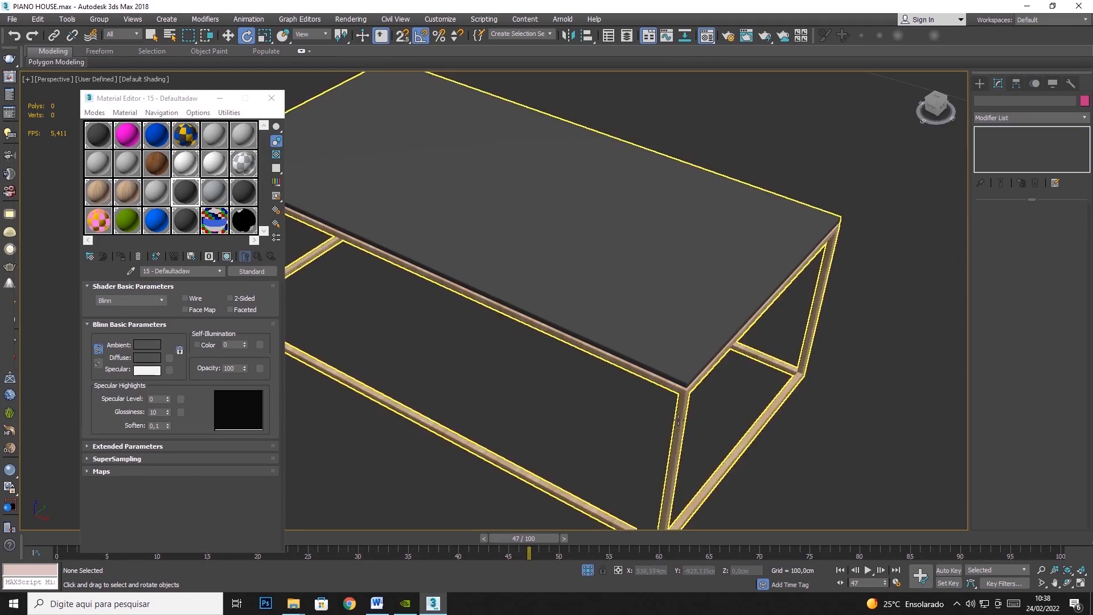
Hide the finished coffee table
{"action": "left_click", "coordinate": [671, 285]}
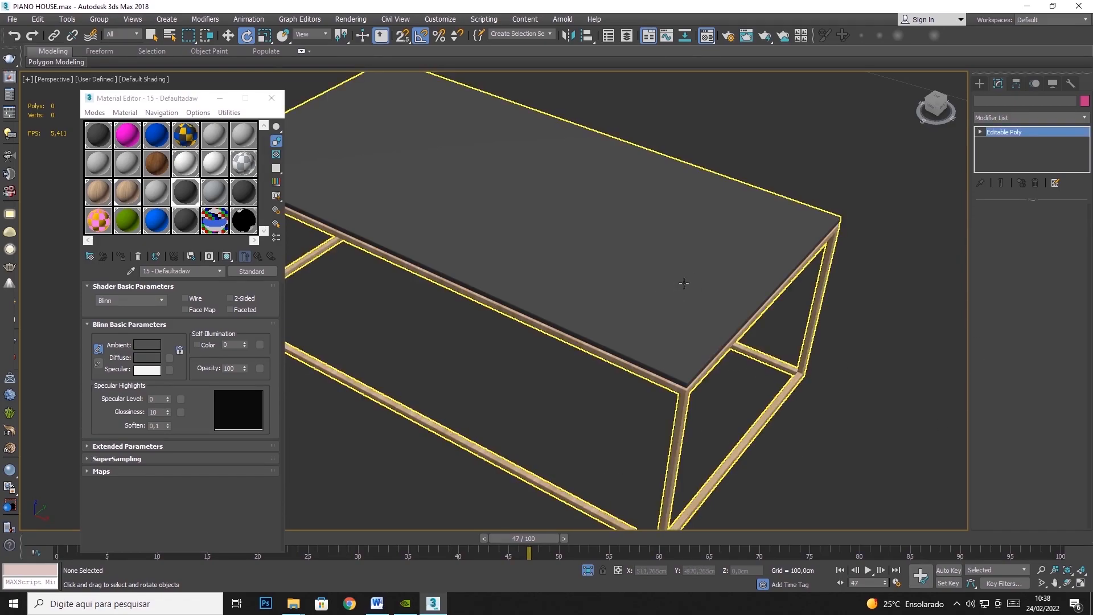
{"action": "right_click", "coordinate": [683, 276]}
{"action": "left_click", "coordinate": [713, 244]}
{"action": "scroll", "coordinate": [648, 323], "scroll_direction": "down", "scroll_amount": 6}
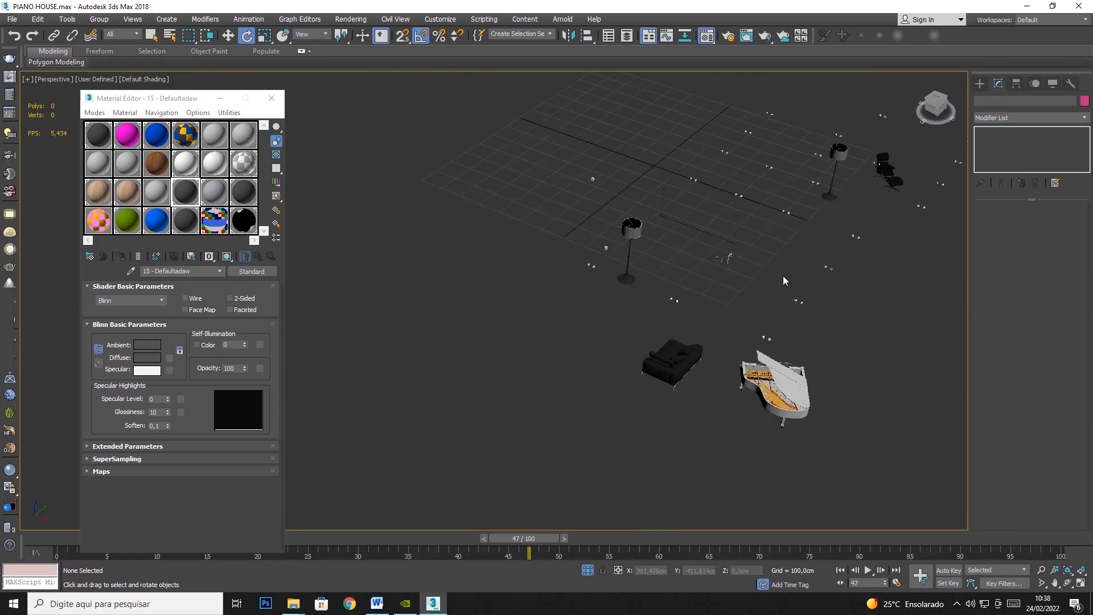
Hide the black office chair near the floor lamp
{"action": "middle_click_drag", "start_coordinate": [783, 275], "coordinate": [556, 326]}
{"action": "left_click", "coordinate": [711, 209]}
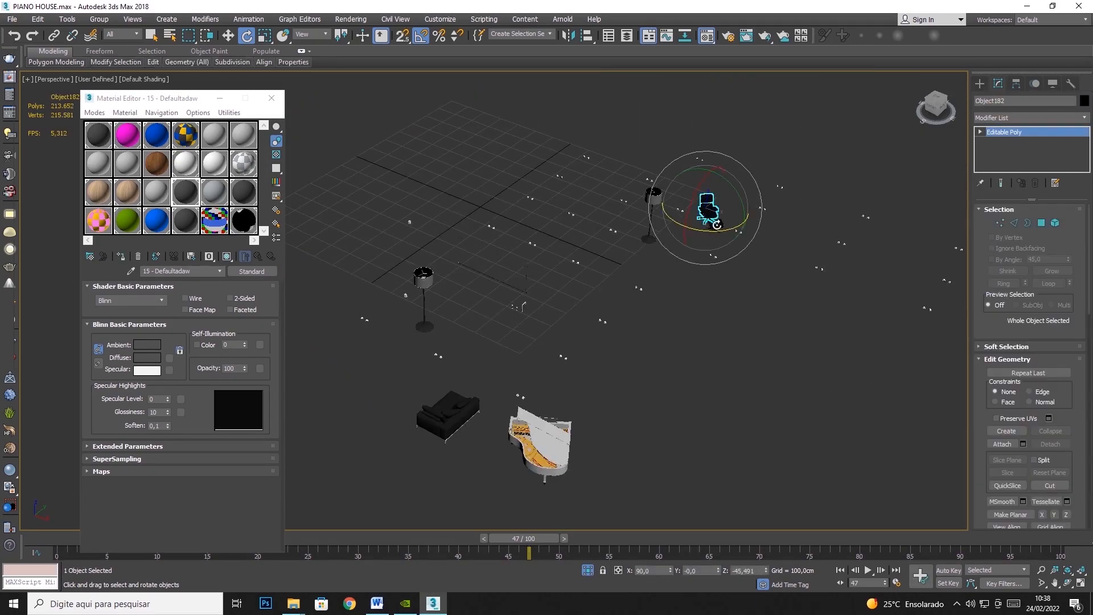
{"action": "right_click", "coordinate": [713, 209]}
{"action": "left_click", "coordinate": [740, 185]}
Select the three floor lamps across the scene and hide them together
{"action": "scroll", "coordinate": [748, 196], "scroll_direction": "down", "scroll_amount": 6}
{"action": "middle_click_drag", "start_coordinate": [772, 266], "coordinate": [629, 311]}
{"action": "scroll", "coordinate": [665, 359], "scroll_direction": "up", "scroll_amount": 6}
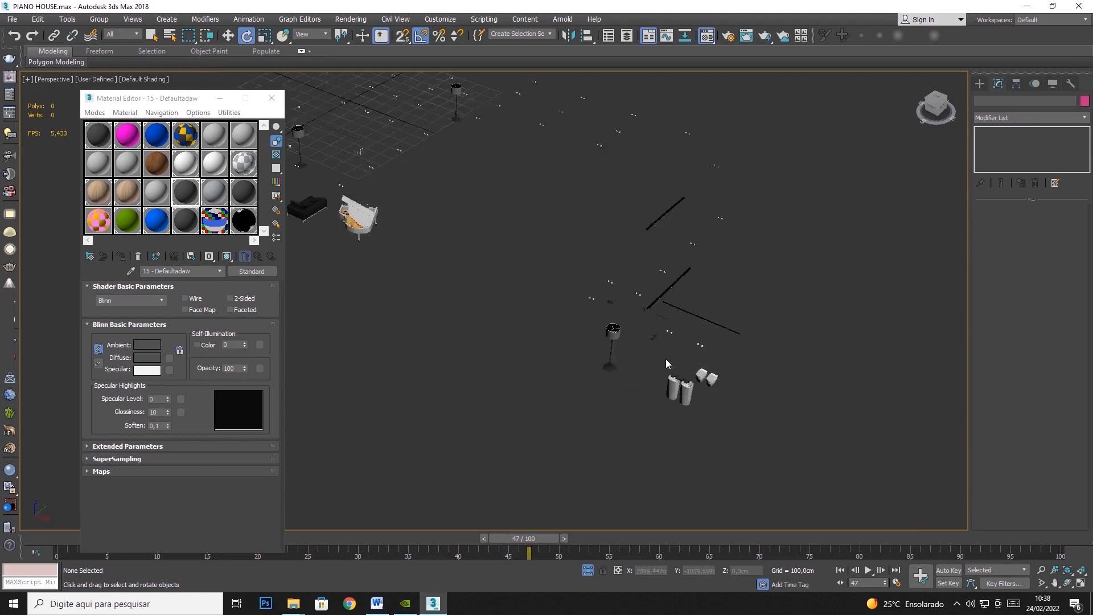
{"action": "scroll", "coordinate": [569, 316], "scroll_direction": "up", "scroll_amount": 5}
{"action": "scroll", "coordinate": [554, 292], "scroll_direction": "up", "scroll_amount": 2}
{"action": "left_click", "coordinate": [555, 292]}
{"action": "scroll", "coordinate": [555, 296], "scroll_direction": "down", "scroll_amount": 3}
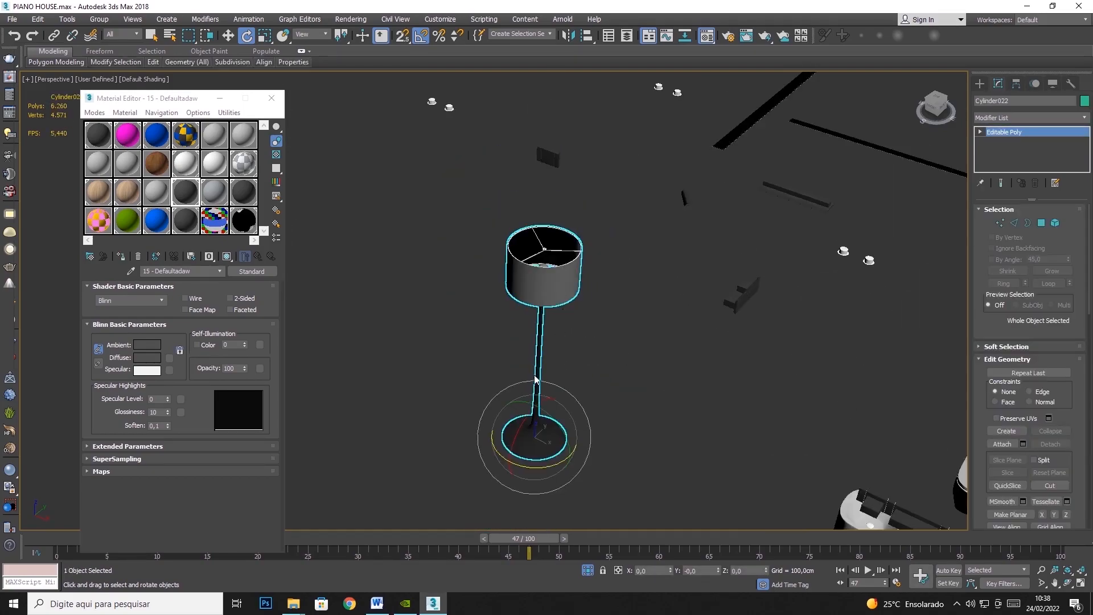
{"action": "scroll", "coordinate": [543, 351], "scroll_direction": "down", "scroll_amount": 6}
{"action": "scroll", "coordinate": [543, 351], "scroll_direction": "down", "scroll_amount": 2}
{"action": "scroll", "coordinate": [452, 184], "scroll_direction": "up", "scroll_amount": 6}
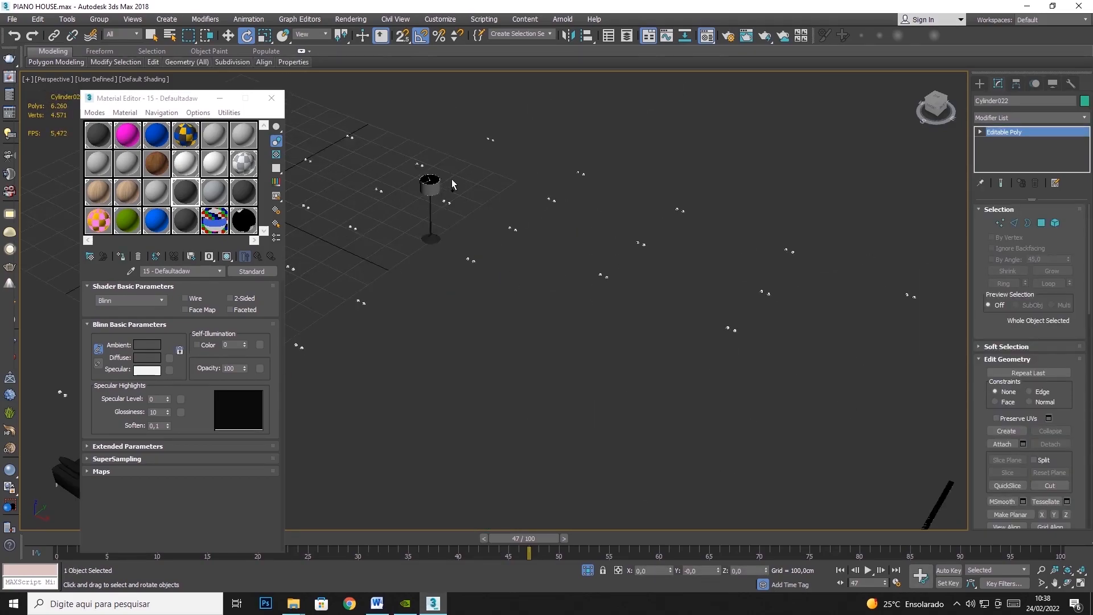
{"action": "left_click", "coordinate": [436, 190], "text": "ctrl"}
{"action": "scroll", "coordinate": [443, 200], "scroll_direction": "down", "scroll_amount": 2}
{"action": "middle_click_drag", "start_coordinate": [336, 263], "coordinate": [517, 250]}
{"action": "right_click", "coordinate": [324, 259]}
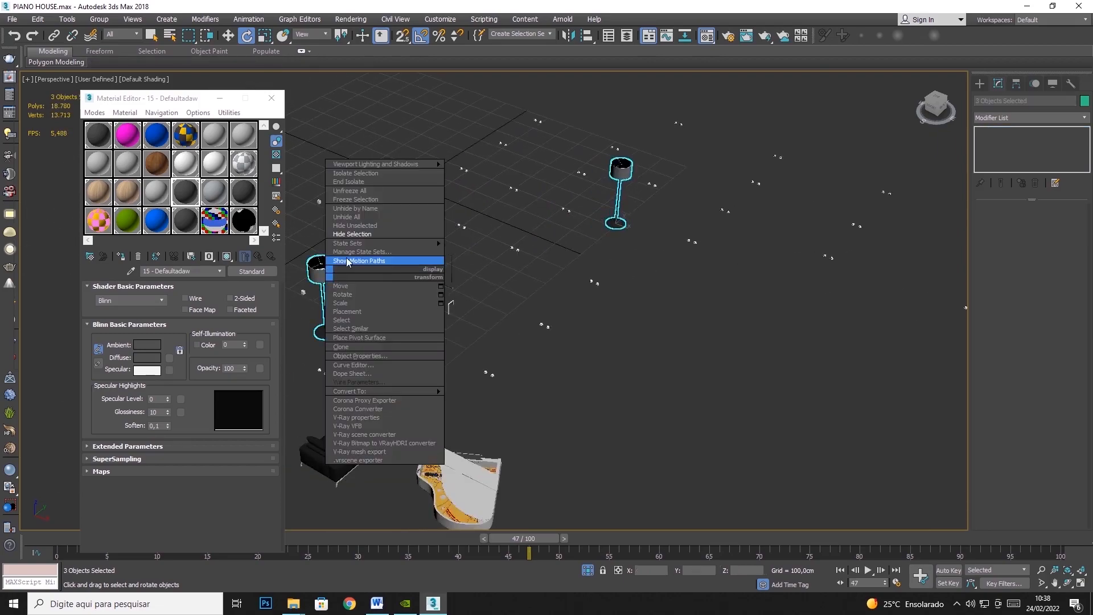
{"action": "left_click", "coordinate": [387, 234]}
Hide the black sofa beside the grand piano
{"action": "scroll", "coordinate": [464, 304], "scroll_direction": "down", "scroll_amount": 4}
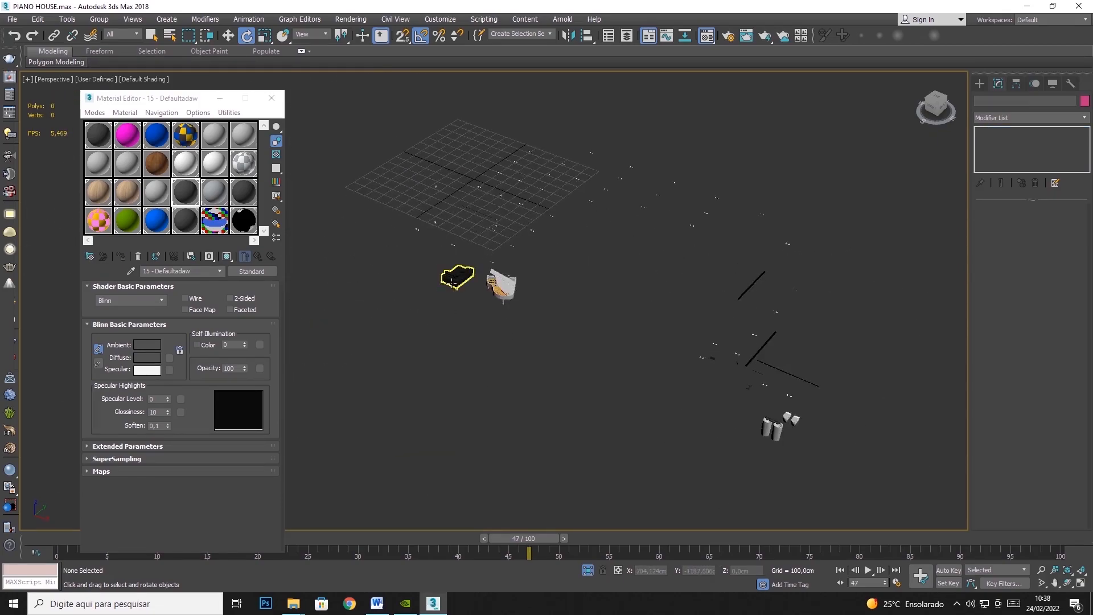
{"action": "left_click", "coordinate": [452, 277]}
{"action": "right_click", "coordinate": [448, 280]}
{"action": "left_click", "coordinate": [475, 241]}
Apply a UVW Map modifier with Box mapping to both cylindrical pedestal washbasins
{"action": "scroll", "coordinate": [714, 375], "scroll_direction": "up", "scroll_amount": 3}
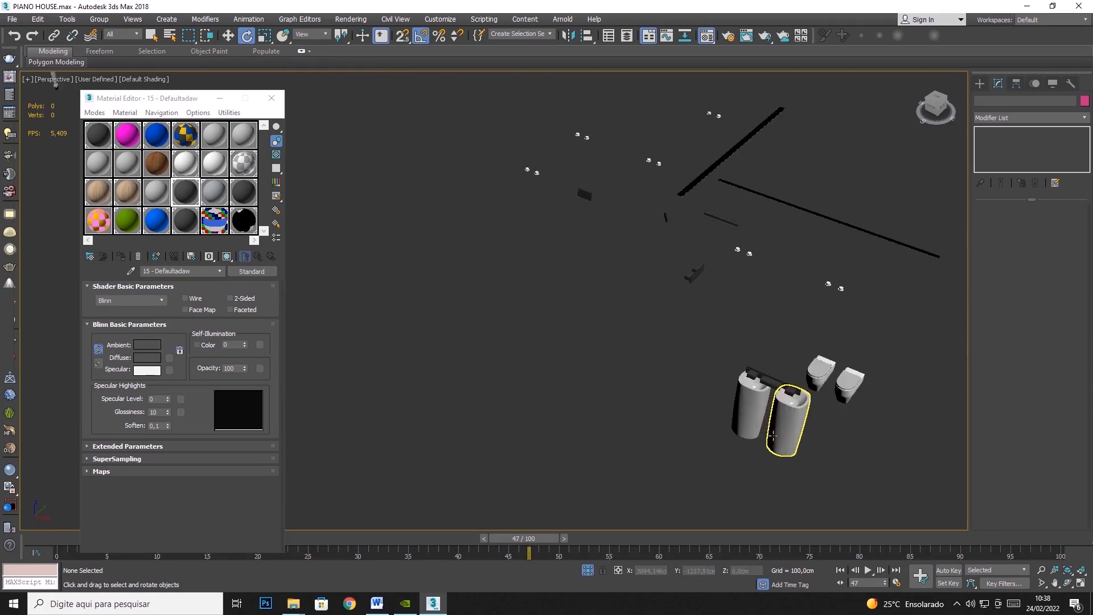
{"action": "left_click", "coordinate": [751, 406]}
{"action": "scroll", "coordinate": [800, 408], "scroll_direction": "up", "scroll_amount": 2}
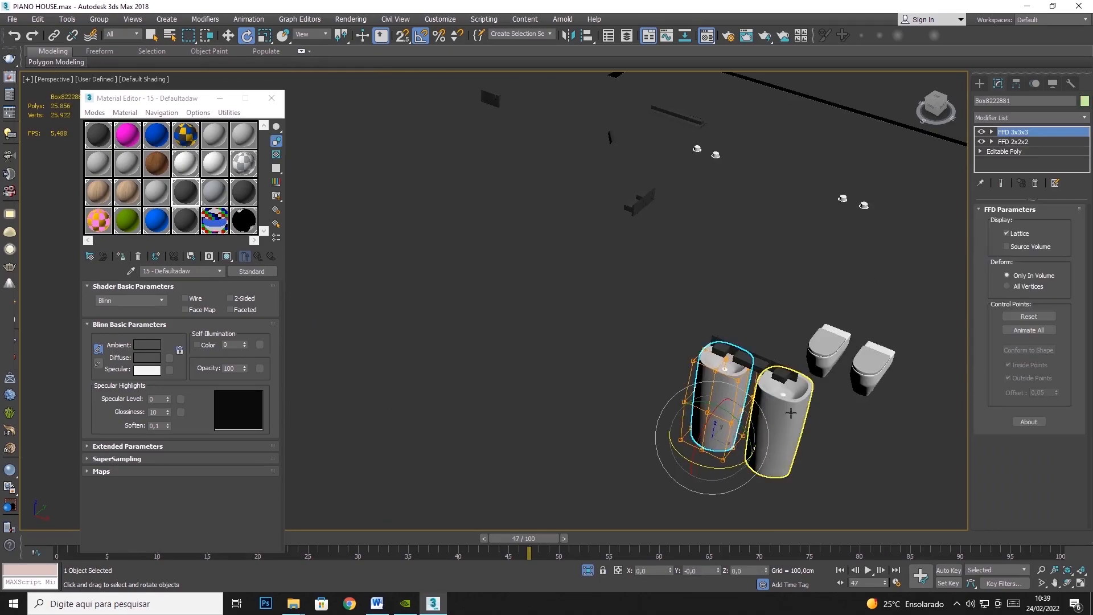
{"action": "left_click", "coordinate": [779, 418], "text": "ctrl"}
{"action": "left_click", "coordinate": [1083, 117]}
{"action": "scroll", "coordinate": [1031, 370], "scroll_direction": "down", "scroll_amount": 5}
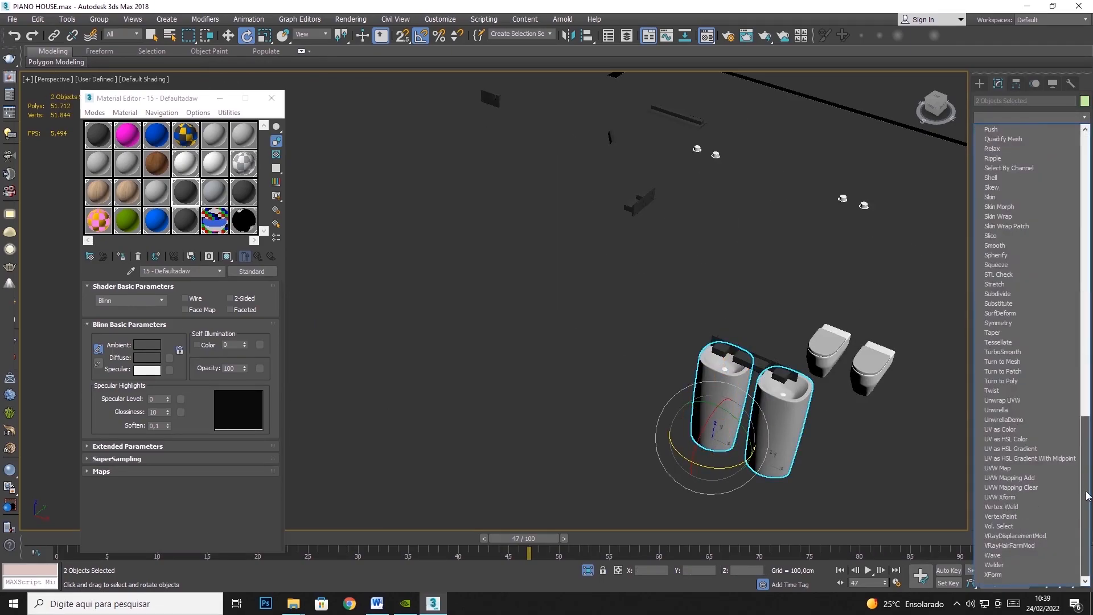
{"action": "left_click", "coordinate": [1027, 475]}
{"action": "left_click", "coordinate": [1019, 275]}
Set the washbasins' UVW Map length, width and height to 100 cm
{"action": "left_click_drag", "start_coordinate": [1016, 310], "coordinate": [1060, 320]}
{"action": "type", "text": "4"}
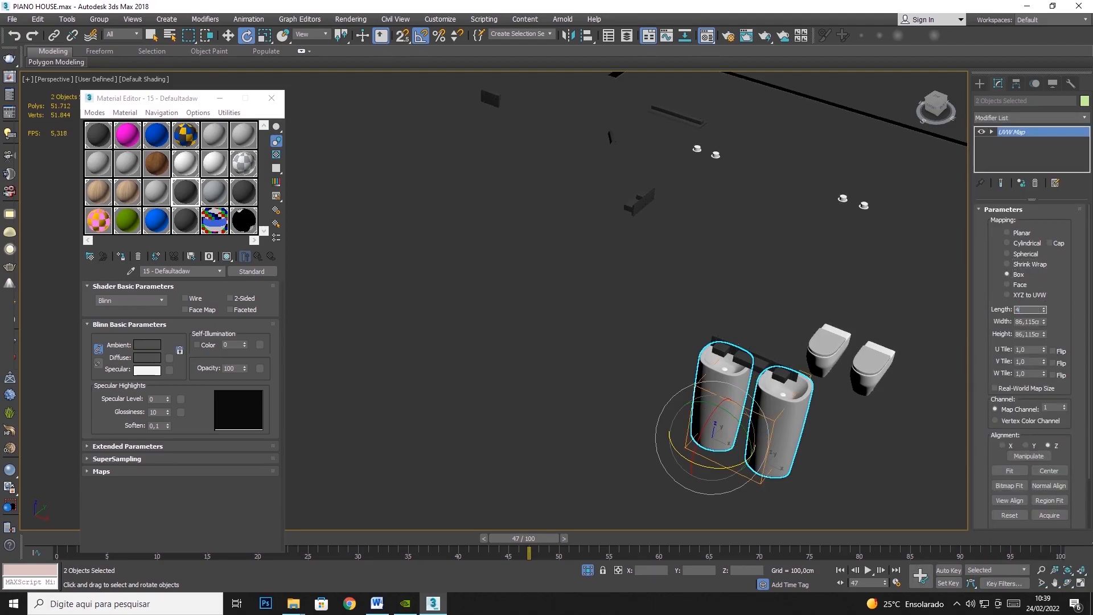
{"action": "type", "text": "1100"}
{"action": "key", "text": "Tab"}
{"action": "type", "text": "100"}
{"action": "key", "text": "Tab"}
{"action": "type", "text": "100"}
{"action": "key", "text": "Tab"}
Return from the UVW Map gizmo to the modifier's top level and hide the two washbasins
{"action": "left_click", "coordinate": [1021, 132]}
{"action": "key", "text": "1"}
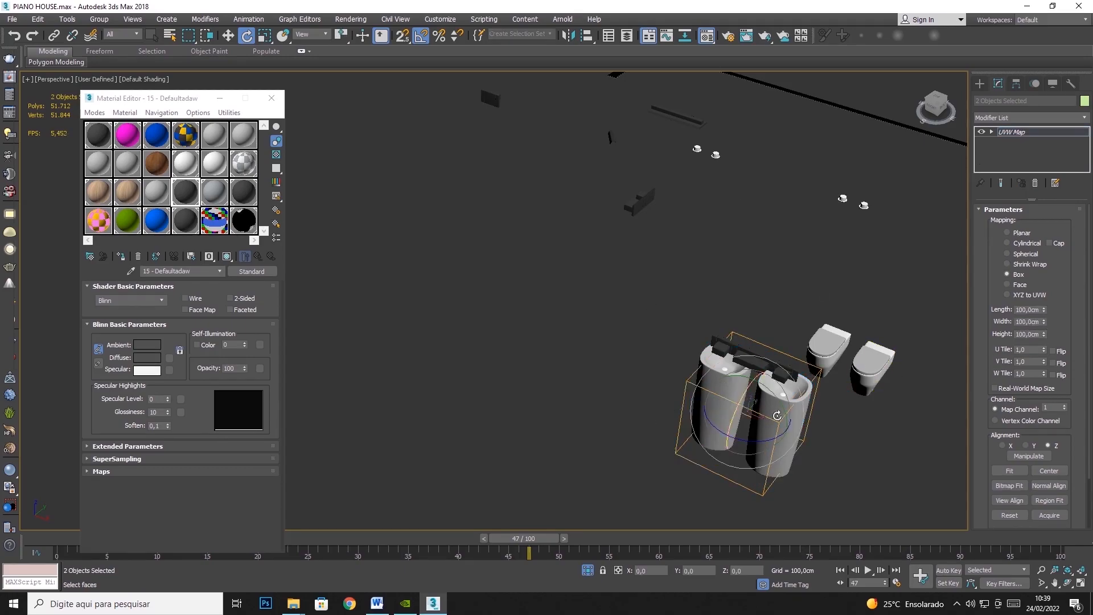
{"action": "right_click", "coordinate": [786, 428]}
{"action": "left_click", "coordinate": [818, 379]}
{"action": "left_click", "coordinate": [1034, 135]}
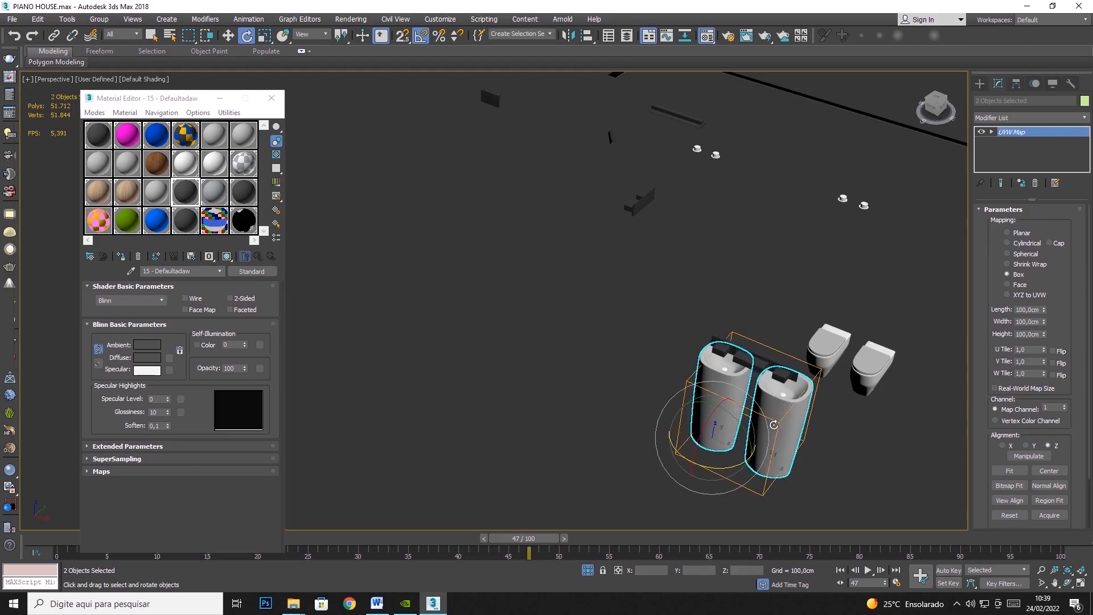
{"action": "right_click", "coordinate": [774, 425]}
{"action": "left_click", "coordinate": [802, 371]}
Apply a UVW Map modifier with Box mapping to the two toilets
{"action": "left_click", "coordinate": [824, 366]}
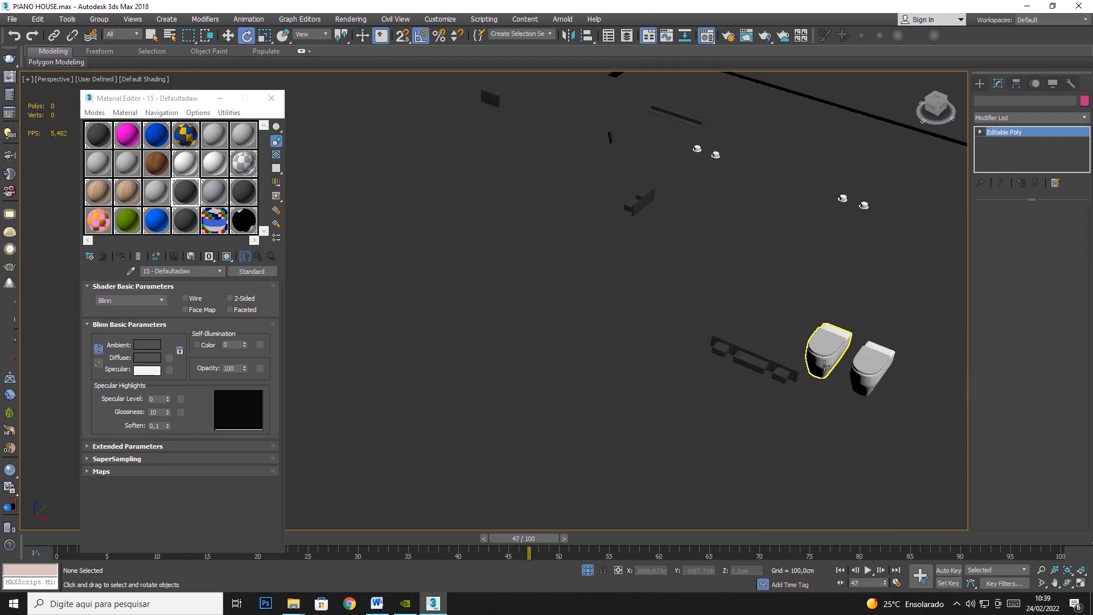
{"action": "left_click", "coordinate": [870, 376], "text": "ctrl"}
{"action": "left_click", "coordinate": [1084, 117]}
{"action": "scroll", "coordinate": [1024, 399], "scroll_direction": "down", "scroll_amount": 5}
{"action": "left_click", "coordinate": [1019, 487]}
{"action": "left_click", "coordinate": [1019, 275]}
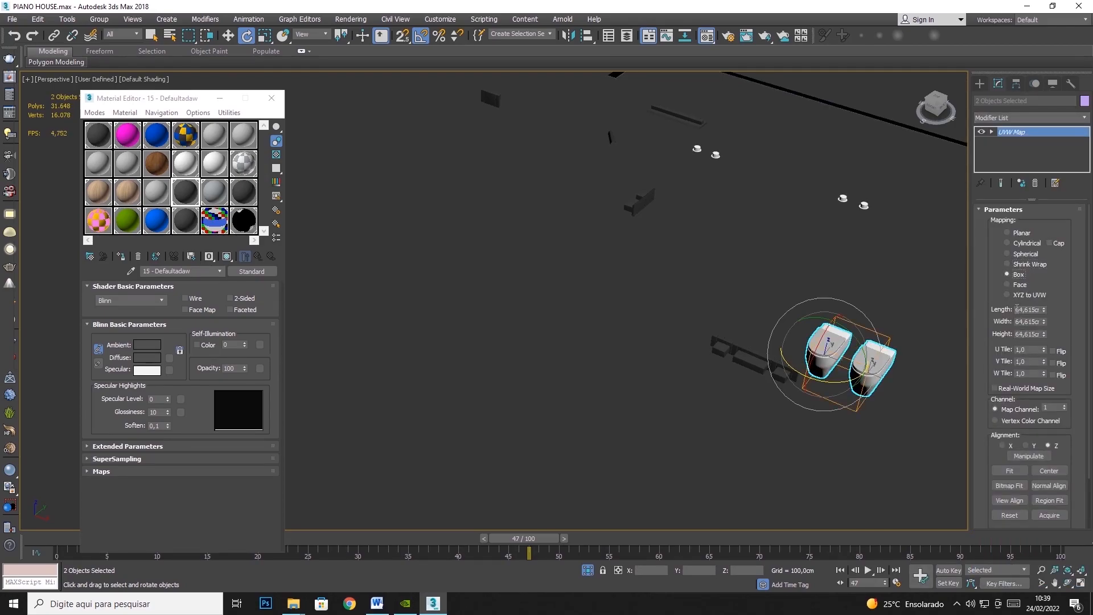
Set the toilets' mapping length, width and height to 100 cm and hide both toilets
{"action": "type", "text": "100"}
{"action": "key", "text": "Tab"}
{"action": "type", "text": "100"}
{"action": "key", "text": "Tab"}
{"action": "type", "text": "100"}
{"action": "key", "text": "Tab"}
{"action": "right_click", "coordinate": [871, 391]}
{"action": "left_click", "coordinate": [916, 311]}
Apply a UVW Map modifier with Box mapping to the faucet-shaped tube and the two small cylinders beside it
{"action": "middle_click_drag", "start_coordinate": [791, 340], "coordinate": [750, 341], "text": "alt"}
{"action": "scroll", "coordinate": [764, 345], "scroll_direction": "down", "scroll_amount": 5}
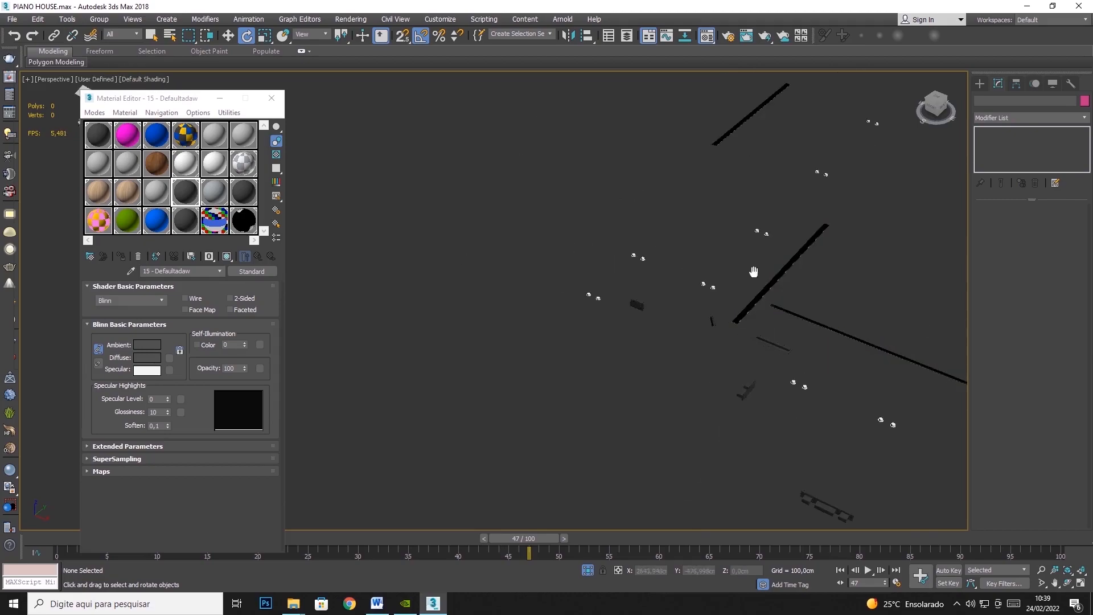
{"action": "middle_click_drag", "start_coordinate": [754, 273], "coordinate": [643, 310]}
{"action": "scroll", "coordinate": [643, 309], "scroll_direction": "down", "scroll_amount": 5}
{"action": "middle_click_drag", "start_coordinate": [512, 271], "coordinate": [647, 246]}
{"action": "scroll", "coordinate": [672, 242], "scroll_direction": "up", "scroll_amount": 3}
{"action": "scroll", "coordinate": [659, 193], "scroll_direction": "down", "scroll_amount": 3}
{"action": "scroll", "coordinate": [578, 188], "scroll_direction": "up", "scroll_amount": 8}
{"action": "left_click", "coordinate": [571, 203]}
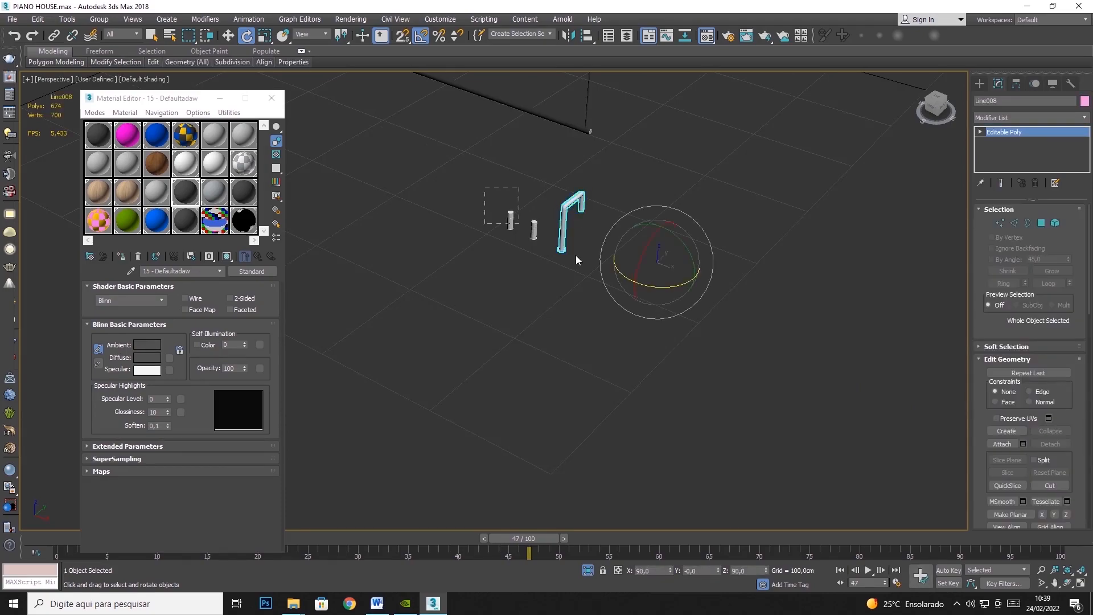
{"action": "left_click", "coordinate": [1084, 117]}
{"action": "scroll", "coordinate": [1025, 398], "scroll_direction": "down", "scroll_amount": 5}
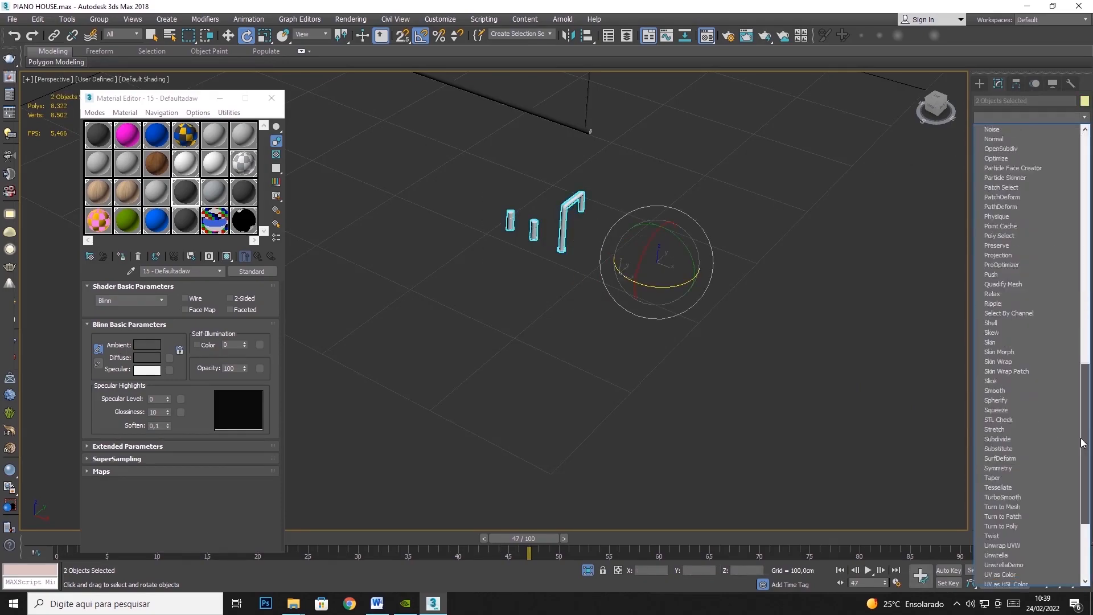
{"action": "left_click", "coordinate": [1006, 486]}
{"action": "left_click", "coordinate": [1030, 265]}
{"action": "left_click", "coordinate": [1020, 274]}
Set the faucet pieces' mapping length, width and height to 100 cm and hide them
{"action": "left_click", "coordinate": [1023, 309]}
{"action": "type", "text": "100"}
{"action": "key", "text": "Tab"}
{"action": "type", "text": "100"}
{"action": "key", "text": "Tab"}
{"action": "type", "text": "10"}
{"action": "key", "text": "Tab"}
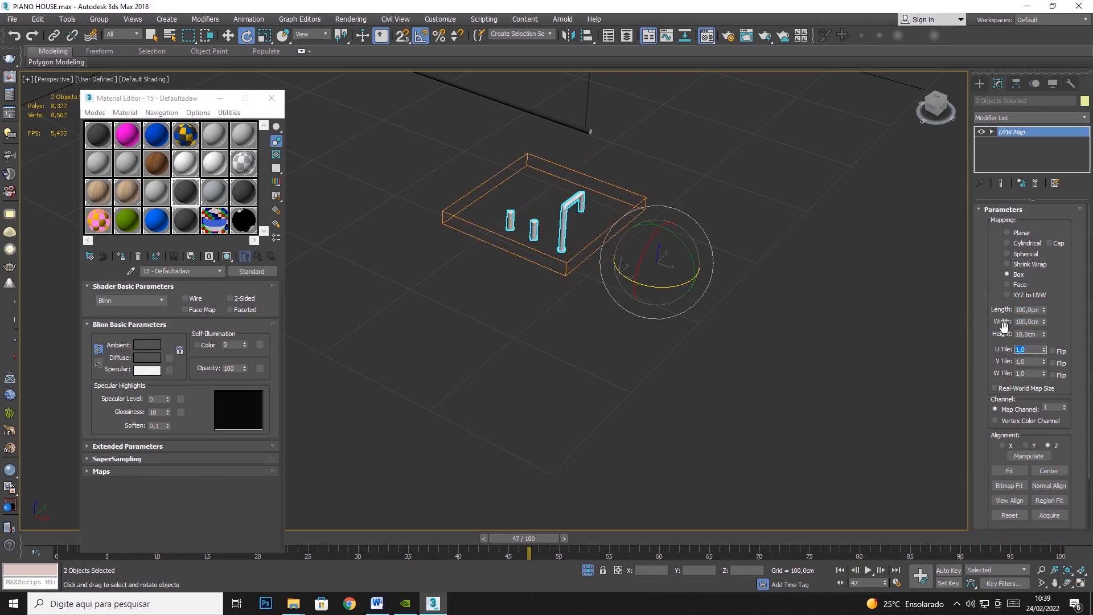
{"action": "left_click_drag", "start_coordinate": [1039, 334], "coordinate": [947, 323]}
{"action": "type", "text": "100"}
{"action": "key", "text": "Tab"}
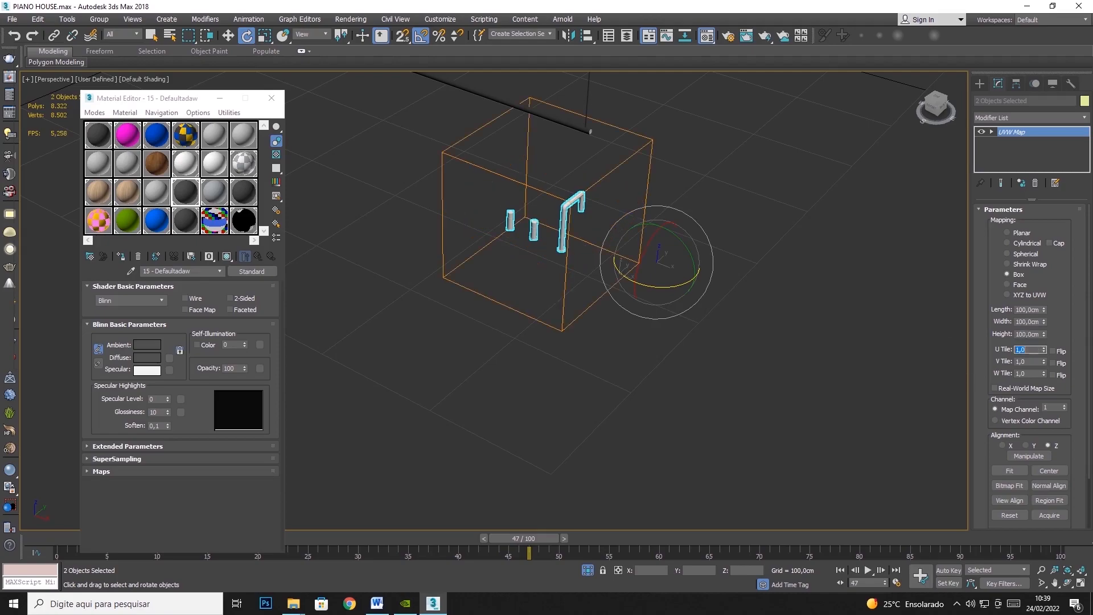
{"action": "right_click", "coordinate": [566, 221]}
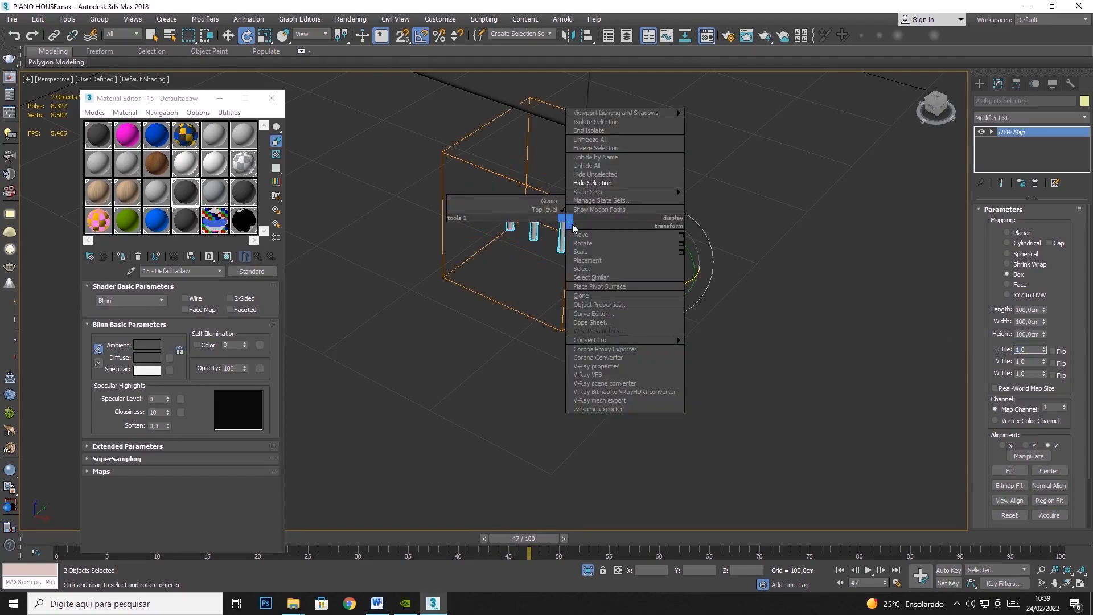
{"action": "left_click", "coordinate": [602, 195]}
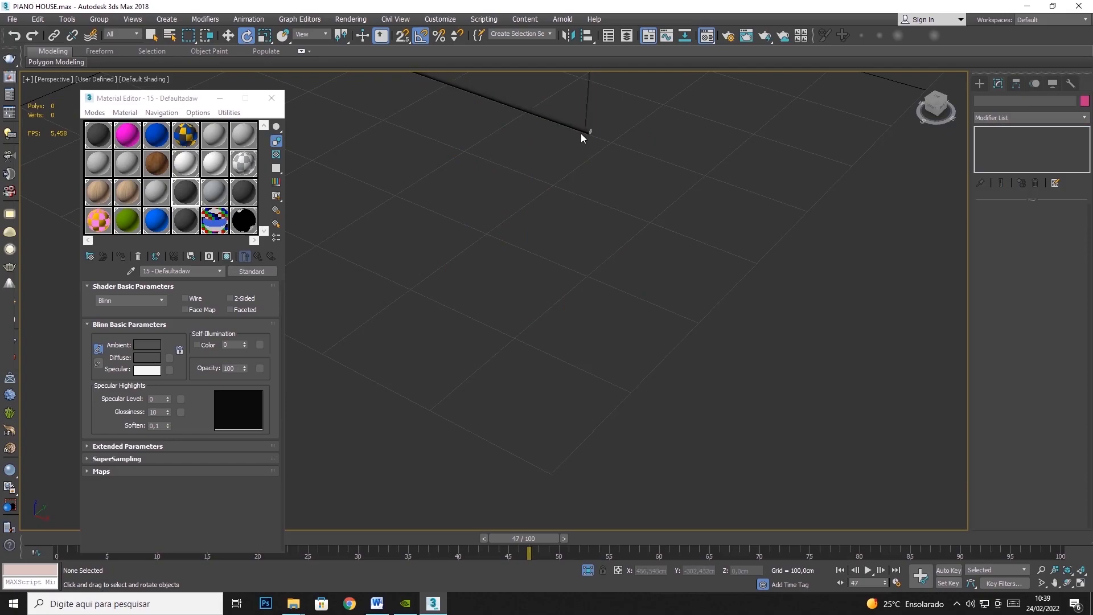
Apply a UVW Map modifier with Box mapping to the long black rod with its thin vertical supports
{"action": "middle_click_drag", "start_coordinate": [582, 132], "coordinate": [604, 361]}
{"action": "left_click", "coordinate": [586, 278]}
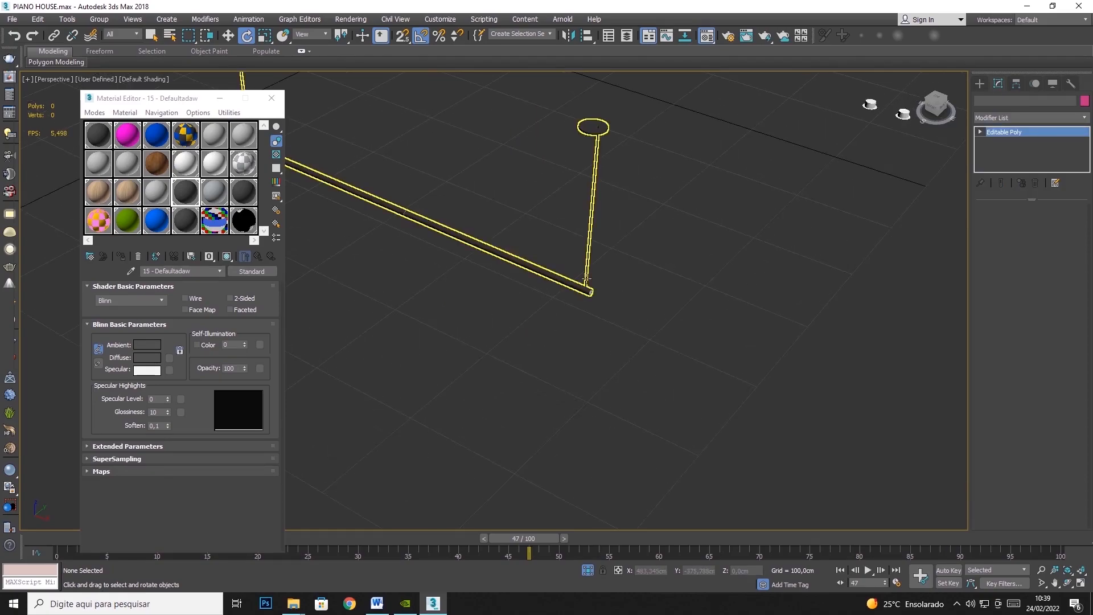
{"action": "left_click", "coordinate": [1084, 117]}
{"action": "scroll", "coordinate": [1086, 128], "scroll_direction": "down", "scroll_amount": 10}
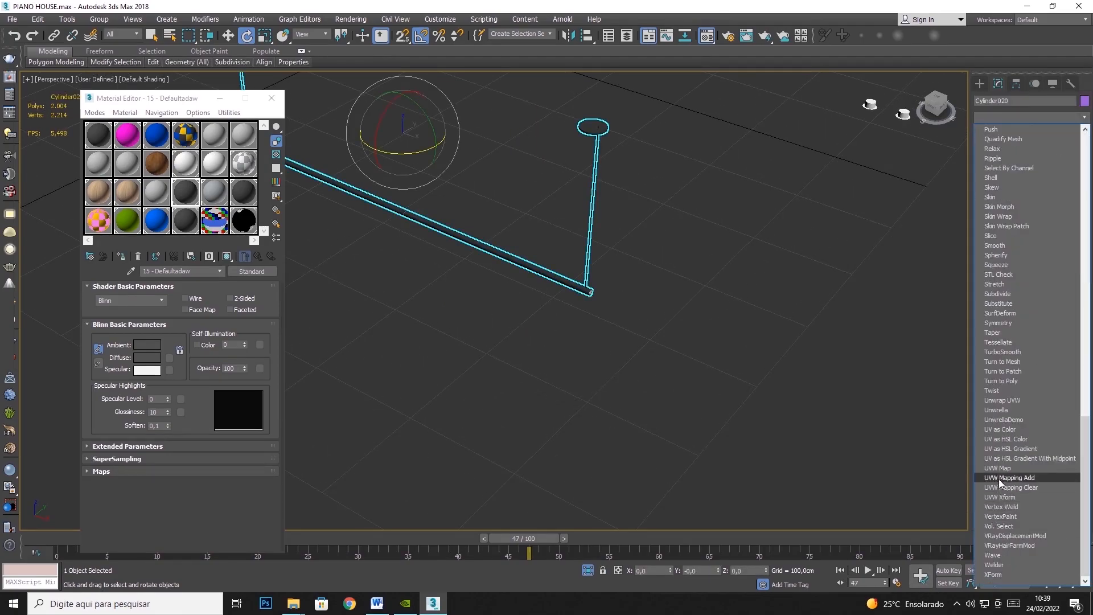
{"action": "left_click", "coordinate": [1000, 479]}
{"action": "left_click", "coordinate": [1027, 264]}
{"action": "left_click", "coordinate": [1012, 274]}
Set the rod's mapping length, width and height to 100 cm and hide it
{"action": "double_click", "coordinate": [1028, 309]}
{"action": "type", "text": "100"}
{"action": "key", "text": "Tab"}
{"action": "type", "text": "100"}
{"action": "key", "text": "Tab"}
{"action": "type", "text": "100"}
{"action": "key", "text": "Tab"}
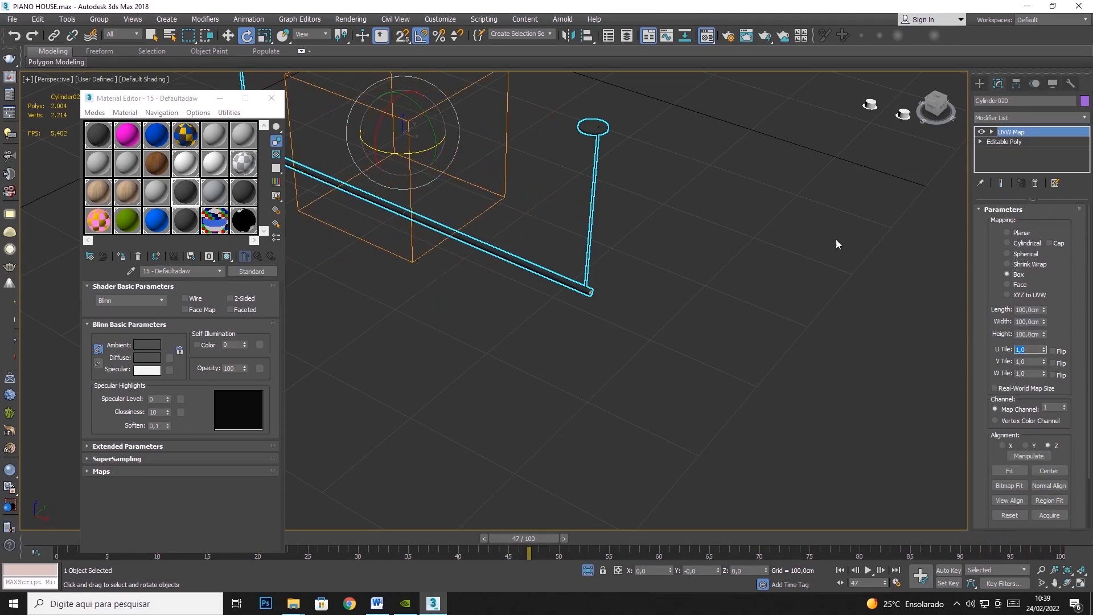
{"action": "right_click", "coordinate": [596, 136]}
{"action": "left_click", "coordinate": [627, 92]}
Apply a UVW Map modifier with Box mapping to the three long black strips
{"action": "scroll", "coordinate": [698, 295], "scroll_direction": "down", "scroll_amount": 8}
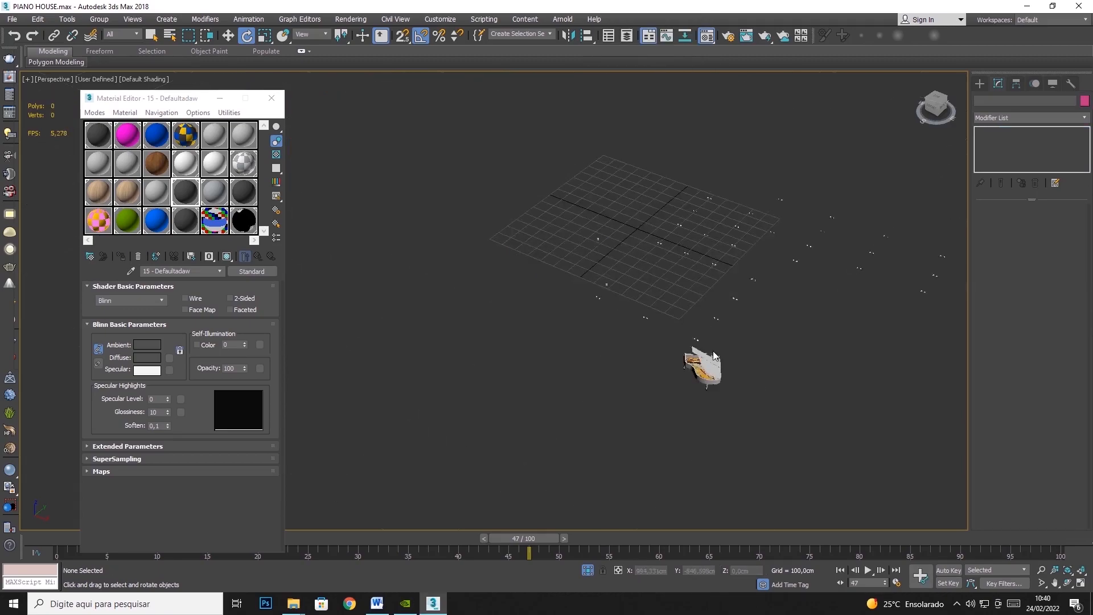
{"action": "middle_click_drag", "start_coordinate": [713, 356], "coordinate": [624, 332]}
{"action": "middle_click_drag", "start_coordinate": [763, 373], "coordinate": [553, 322]}
{"action": "scroll", "coordinate": [701, 324], "scroll_direction": "up", "scroll_amount": 6}
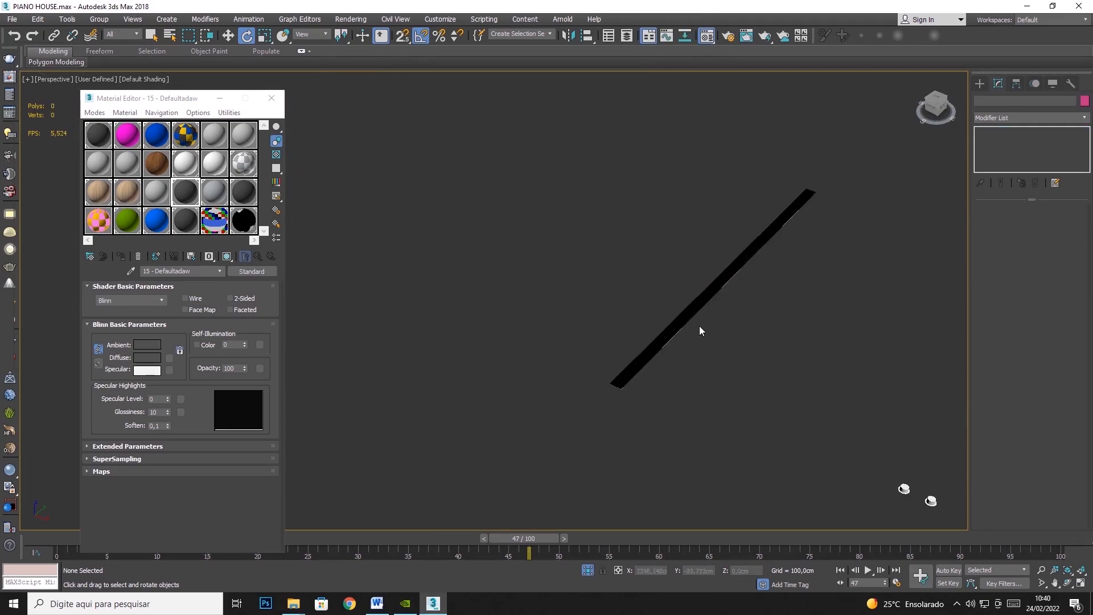
{"action": "left_click", "coordinate": [699, 326]}
{"action": "scroll", "coordinate": [700, 333], "scroll_direction": "down", "scroll_amount": 5}
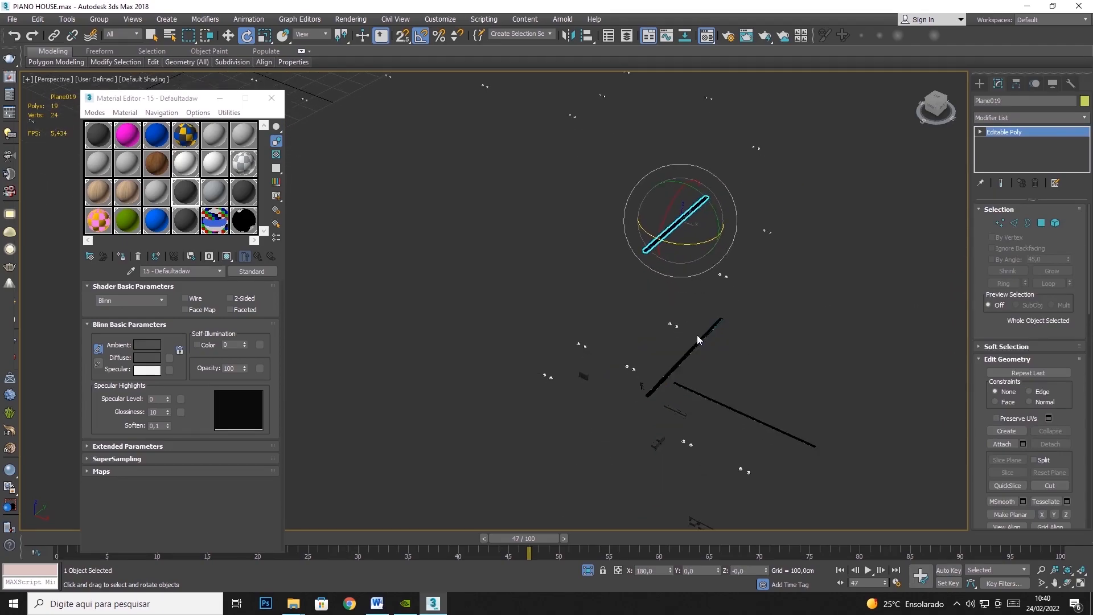
{"action": "left_click", "coordinate": [700, 337], "text": "ctrl"}
{"action": "left_click", "coordinate": [710, 400], "text": "ctrl"}
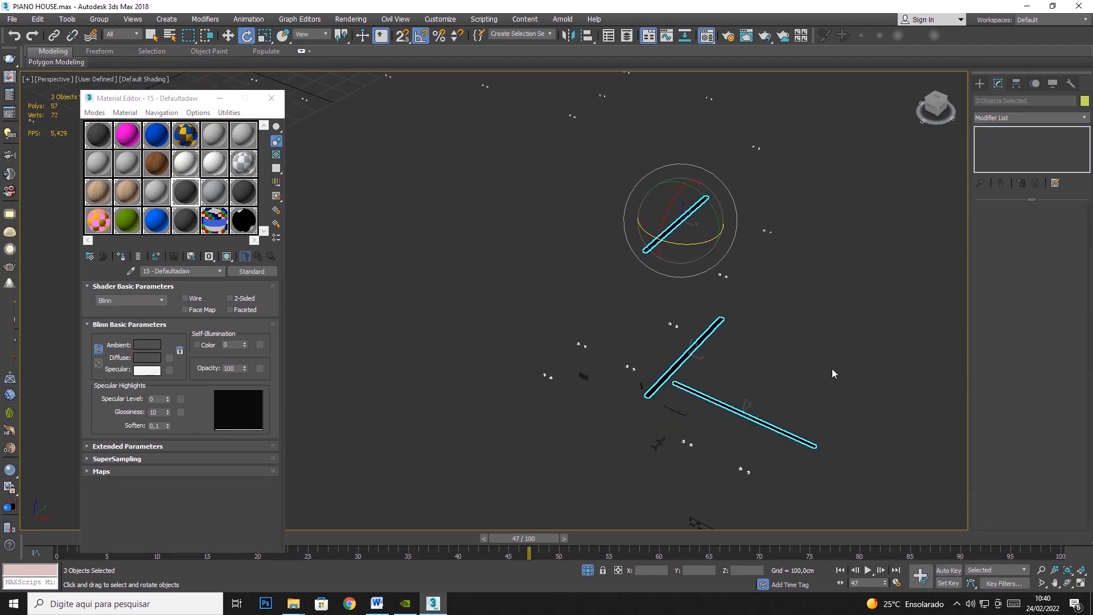
{"action": "left_click", "coordinate": [1085, 119]}
{"action": "scroll", "coordinate": [1025, 455], "scroll_direction": "down", "scroll_amount": 3}
{"action": "left_click", "coordinate": [1022, 465]}
{"action": "left_click", "coordinate": [1025, 254]}
{"action": "left_click", "coordinate": [1018, 274]}
Set the three strips' mapping length, width and height to 100 cm and hide them
{"action": "double_click", "coordinate": [1027, 309]}
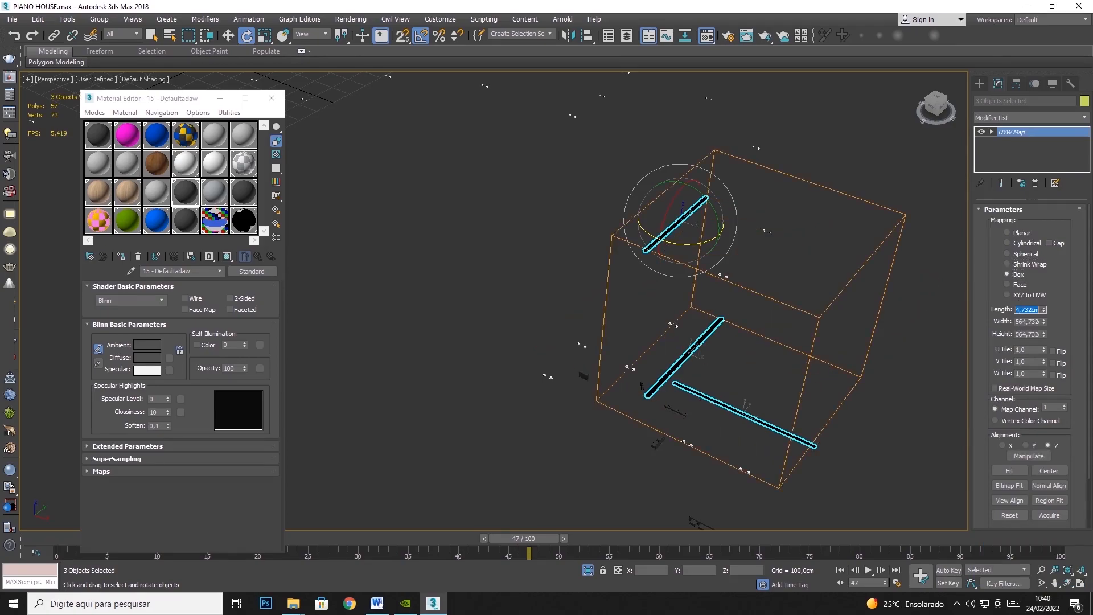
{"action": "key", "text": "Tab"}
{"action": "type", "text": "100"}
{"action": "key", "text": "Tab"}
{"action": "type", "text": "100"}
{"action": "key", "text": "Tab"}
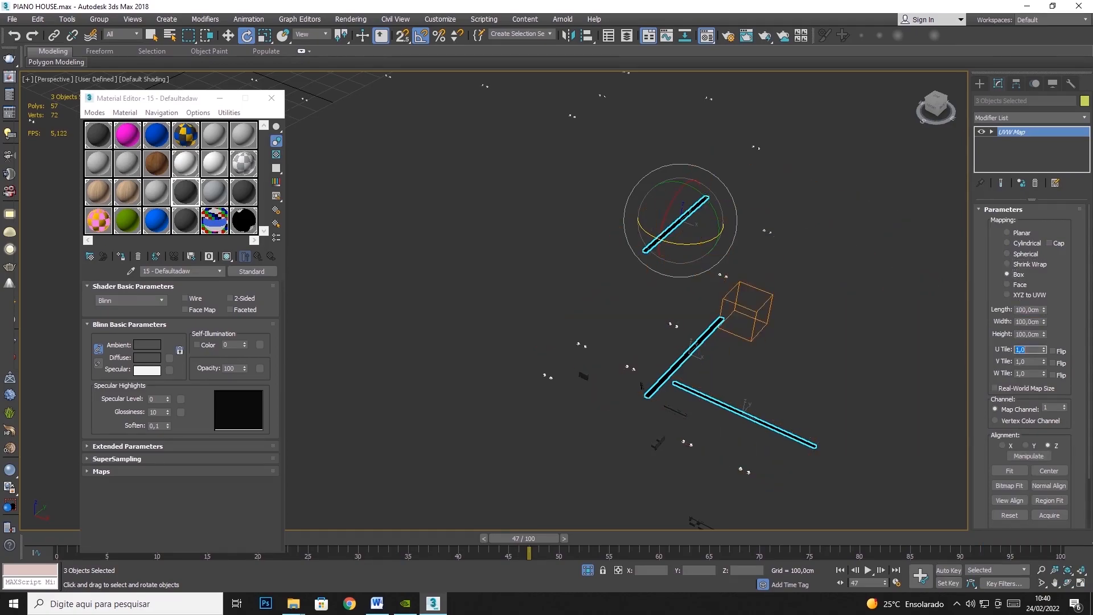
{"action": "right_click", "coordinate": [669, 241]}
{"action": "left_click", "coordinate": [687, 202]}
Select the remaining small black fixture pieces and groups and apply a UVW Map modifier with Box mapping to them
{"action": "middle_click_drag", "start_coordinate": [638, 483], "coordinate": [654, 416]}
{"action": "left_click_drag", "start_coordinate": [684, 352], "coordinate": [690, 346]}
{"action": "left_click_drag", "start_coordinate": [677, 444], "coordinate": [765, 420], "text": "ctrl"}
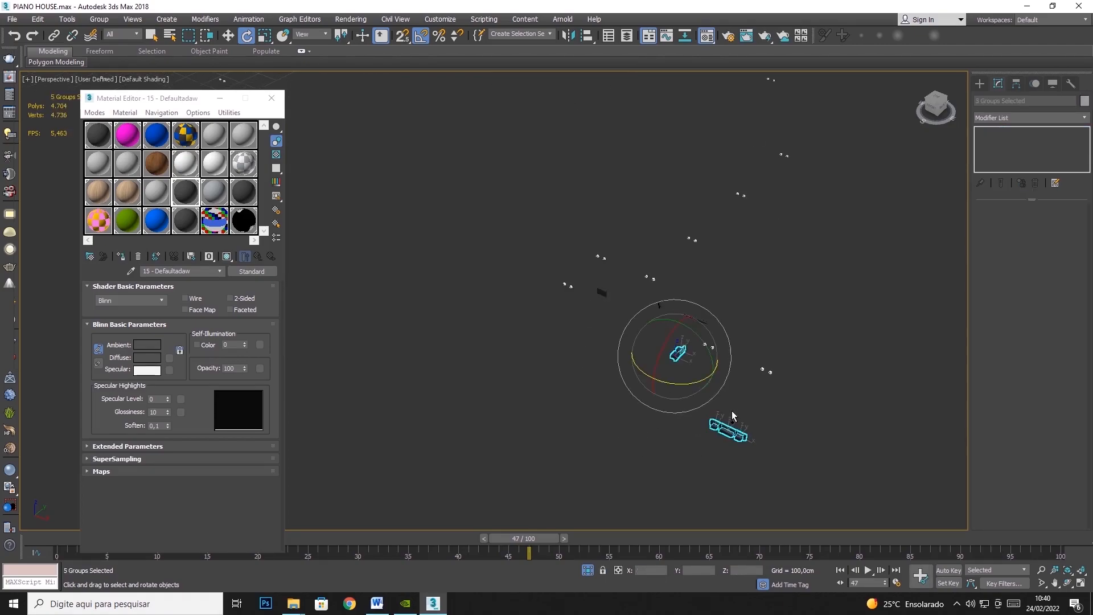
{"action": "left_click_drag", "start_coordinate": [584, 304], "coordinate": [612, 294], "text": "ctrl"}
{"action": "scroll", "coordinate": [622, 299], "scroll_direction": "up", "scroll_amount": 5}
{"action": "left_click_drag", "start_coordinate": [677, 317], "coordinate": [763, 360], "text": "ctrl"}
{"action": "left_click_drag", "start_coordinate": [865, 419], "coordinate": [966, 361], "text": "ctrl"}
{"action": "left_click", "coordinate": [1085, 117]}
{"action": "scroll", "coordinate": [1053, 512], "scroll_direction": "down", "scroll_amount": 5}
{"action": "left_click", "coordinate": [1014, 468]}
{"action": "left_click", "coordinate": [1029, 264]}
{"action": "left_click", "coordinate": [1019, 274]}
Set the black fixtures' mapping length, width and height to 100 cm and hide them
{"action": "double_click", "coordinate": [1026, 309]}
{"action": "type", "text": "100"}
{"action": "key", "text": "Tab"}
{"action": "type", "text": "100"}
{"action": "key", "text": "Tab"}
{"action": "type", "text": "100"}
{"action": "key", "text": "Tab"}
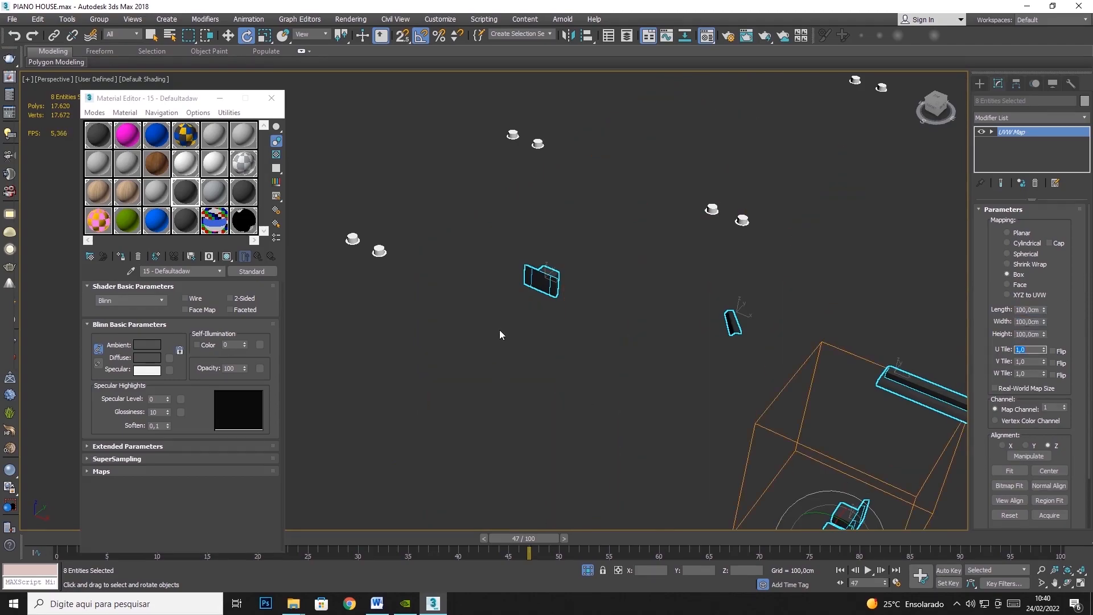
{"action": "right_click", "coordinate": [550, 281]}
{"action": "left_click", "coordinate": [655, 240]}
Select the FAZIOLI grand piano body, view it up close from the keyboard side, and hide it
{"action": "scroll", "coordinate": [616, 289], "scroll_direction": "down", "scroll_amount": 8}
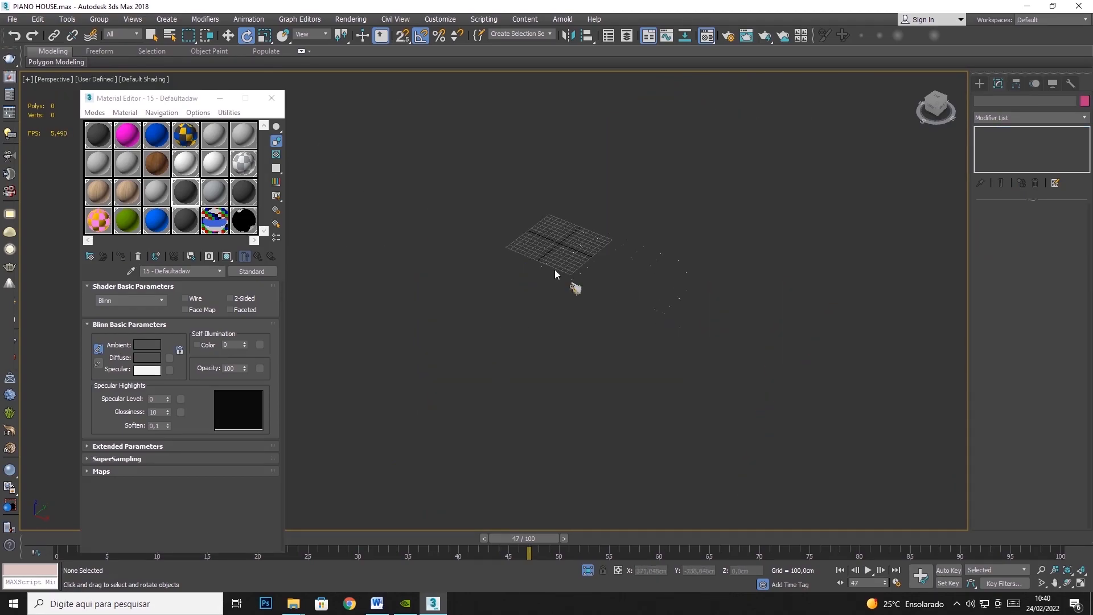
{"action": "left_click", "coordinate": [665, 299]}
{"action": "key", "text": "z"}
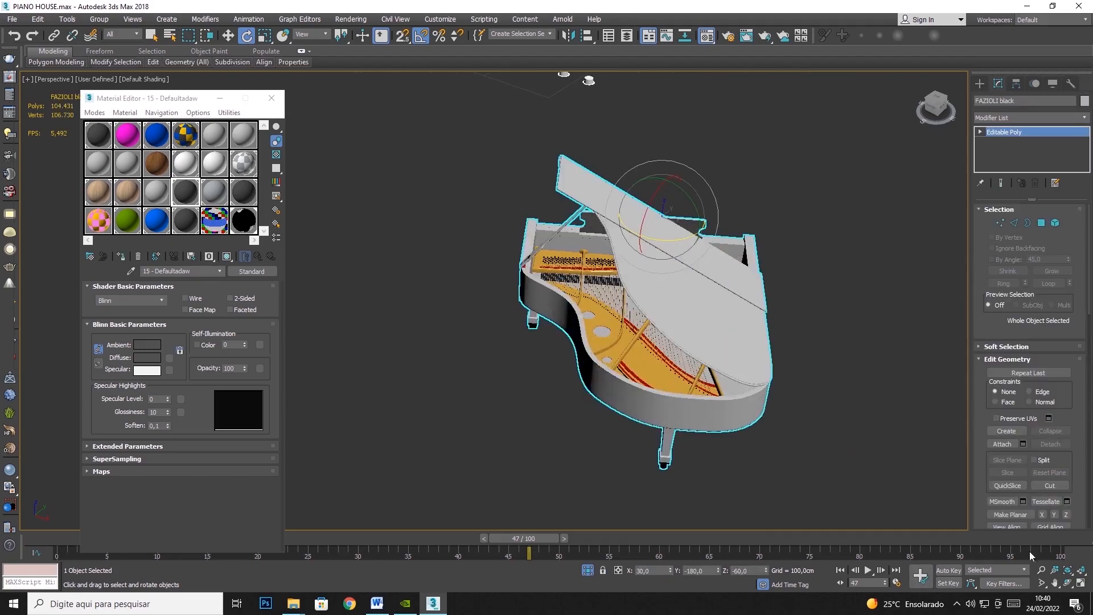
{"action": "left_click", "coordinate": [1071, 583]}
{"action": "left_click_drag", "start_coordinate": [476, 301], "coordinate": [685, 288]}
{"action": "scroll", "coordinate": [536, 314], "scroll_direction": "up", "scroll_amount": 5}
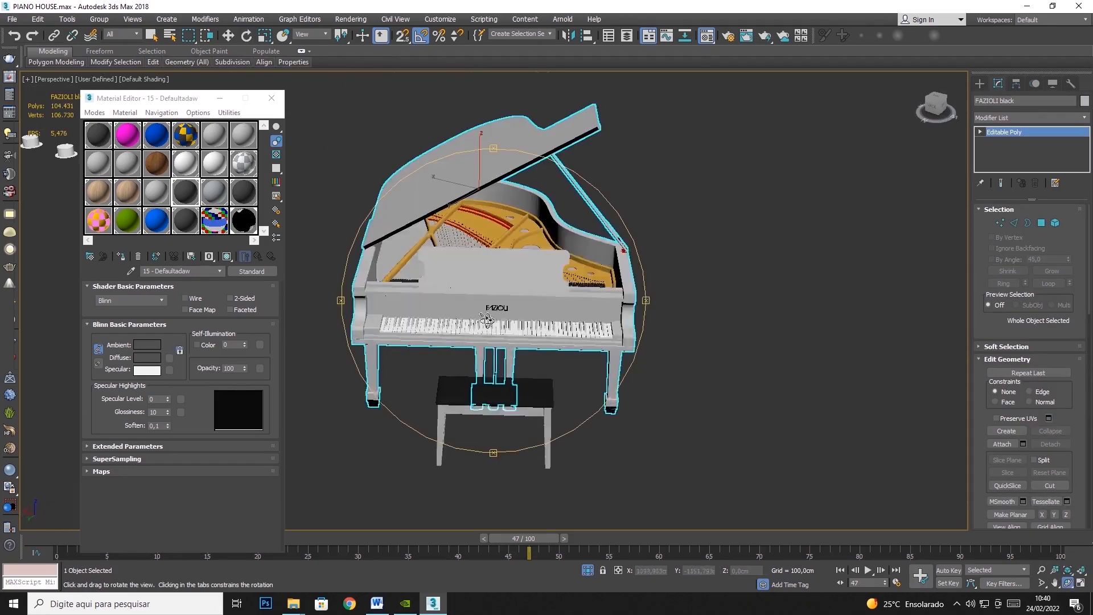
{"action": "left_click", "coordinate": [151, 34]}
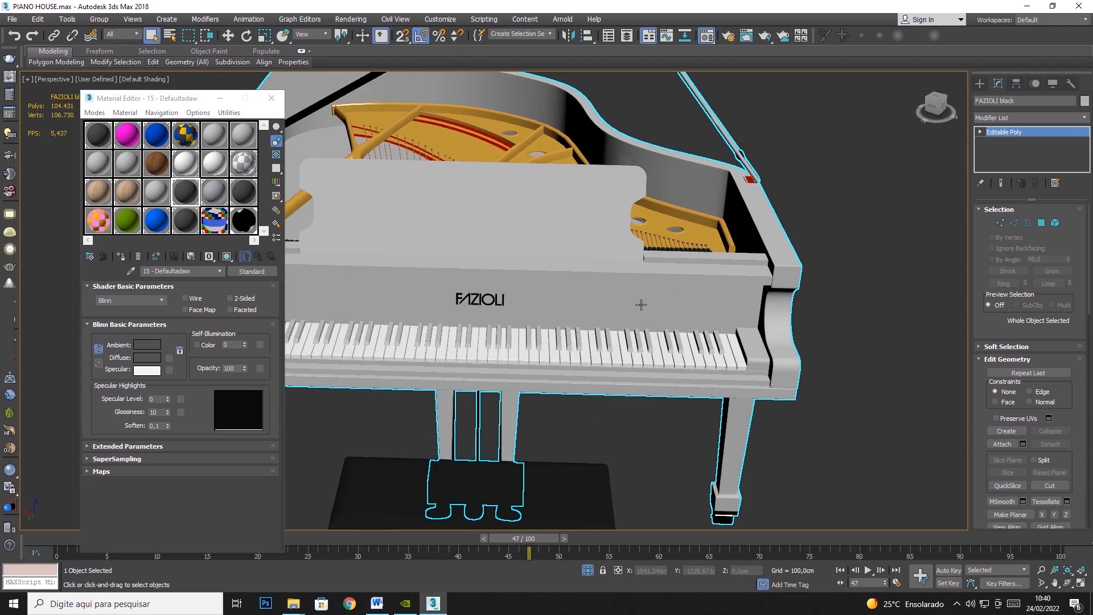
{"action": "right_click", "coordinate": [599, 304]}
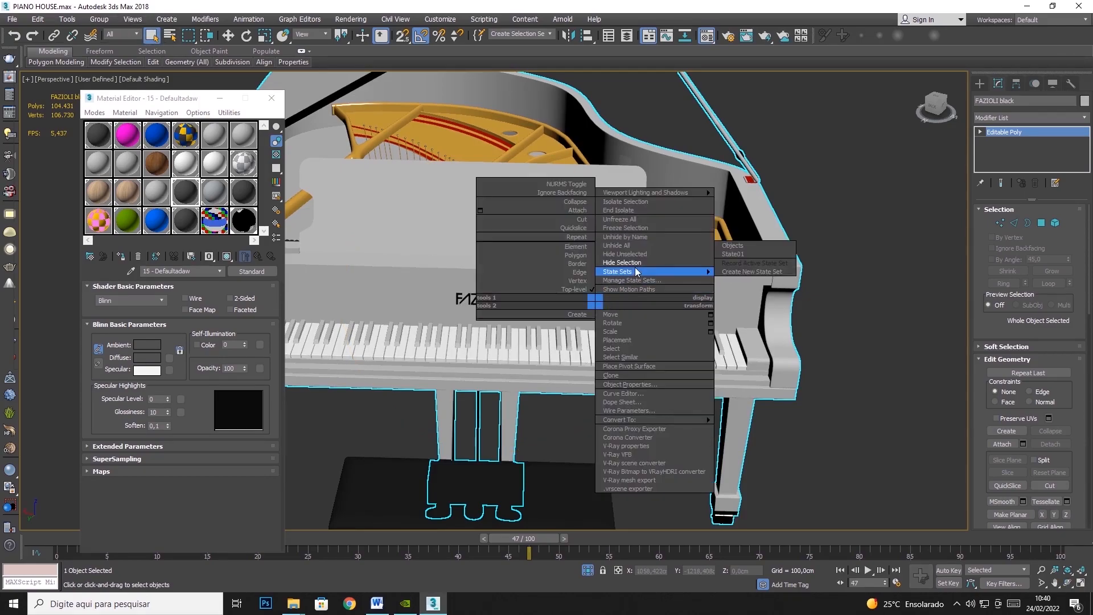
{"action": "left_click", "coordinate": [647, 261]}
Select the remaining piano parts around the keyboard and hide them
{"action": "left_click", "coordinate": [575, 359]}
{"action": "right_click", "coordinate": [578, 359]}
{"action": "left_click", "coordinate": [637, 324]}
Select the group of round recessed spotlights and examine the fixtures up close from below
{"action": "middle_click_drag", "start_coordinate": [590, 348], "coordinate": [593, 295]}
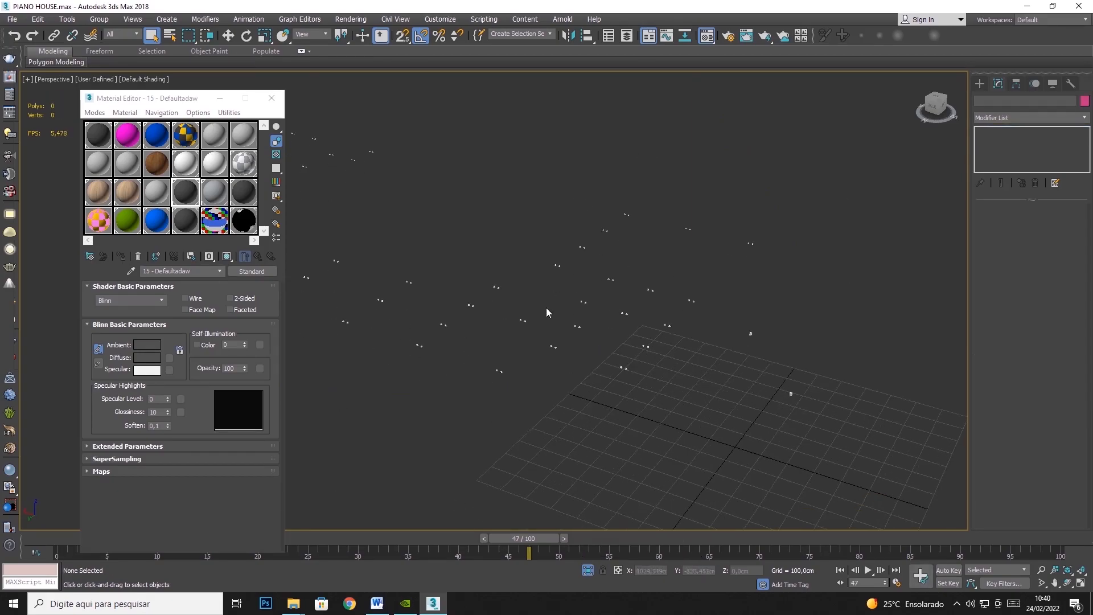
{"action": "left_click", "coordinate": [500, 288]}
{"action": "scroll", "coordinate": [525, 246], "scroll_direction": "up", "scroll_amount": 3}
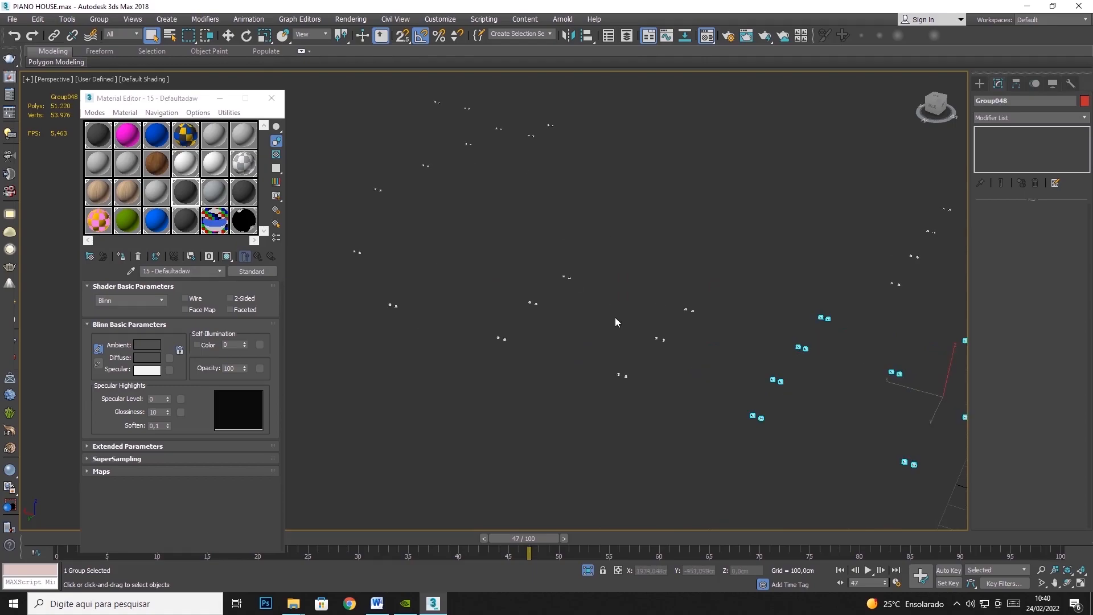
{"action": "left_click", "coordinate": [1068, 583]}
{"action": "left_click_drag", "start_coordinate": [614, 378], "coordinate": [678, 245]}
{"action": "scroll", "coordinate": [626, 223], "scroll_direction": "up", "scroll_amount": 4}
{"action": "scroll", "coordinate": [628, 233], "scroll_direction": "down", "scroll_amount": 1}
{"action": "middle_click_drag", "start_coordinate": [703, 310], "coordinate": [722, 188]}
{"action": "left_click_drag", "start_coordinate": [562, 300], "coordinate": [691, 376]}
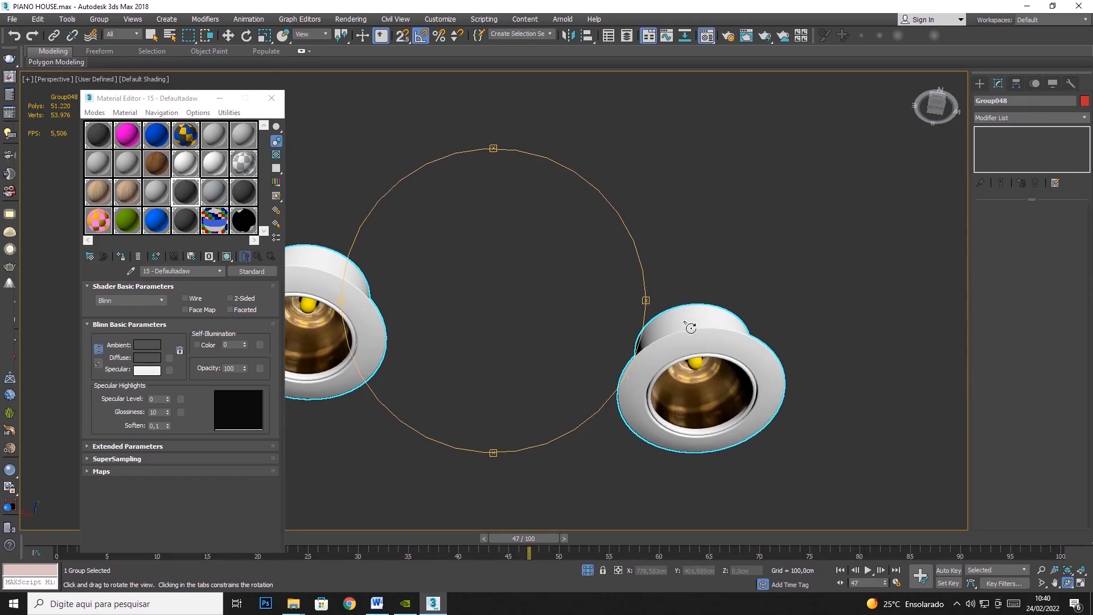
Examine the white box-shaped light fixture with the round opening up close and clear the spotlight group selection
{"action": "scroll", "coordinate": [543, 337], "scroll_direction": "down", "scroll_amount": 5}
{"action": "left_click_drag", "start_coordinate": [543, 337], "coordinate": [501, 419]}
{"action": "scroll", "coordinate": [644, 393], "scroll_direction": "up", "scroll_amount": 4}
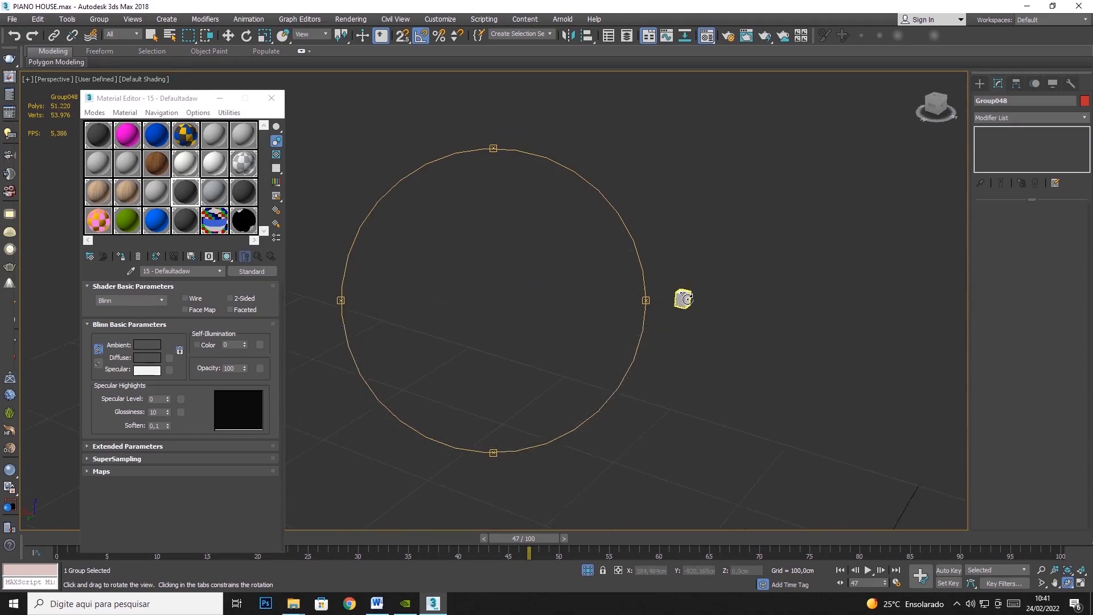
{"action": "scroll", "coordinate": [676, 306], "scroll_direction": "up", "scroll_amount": 3}
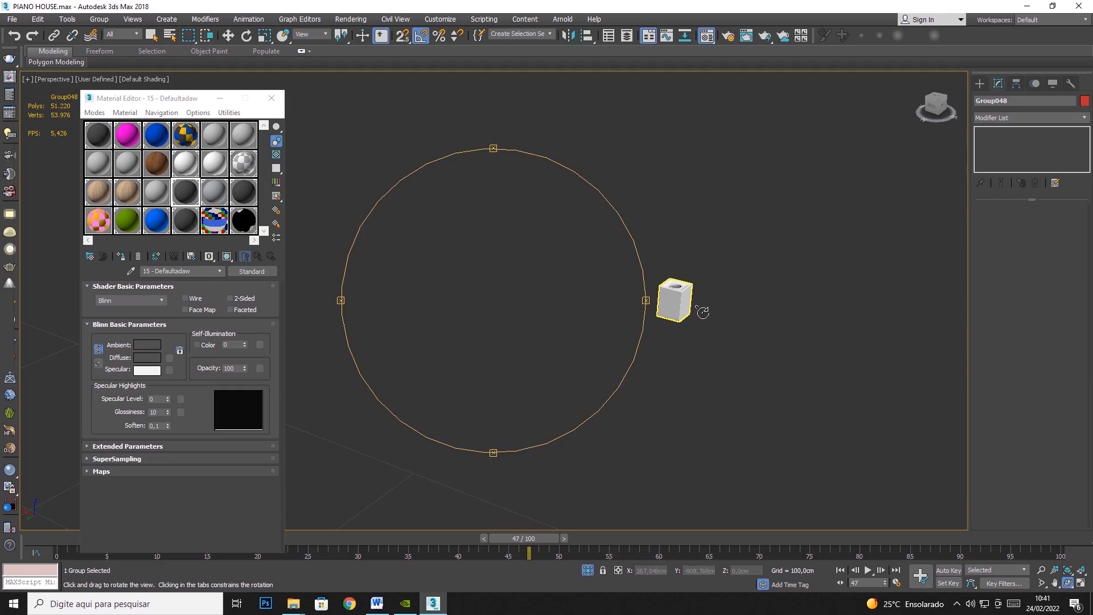
{"action": "scroll", "coordinate": [685, 307], "scroll_direction": "up", "scroll_amount": 4}
{"action": "scroll", "coordinate": [642, 185], "scroll_direction": "up", "scroll_amount": 5}
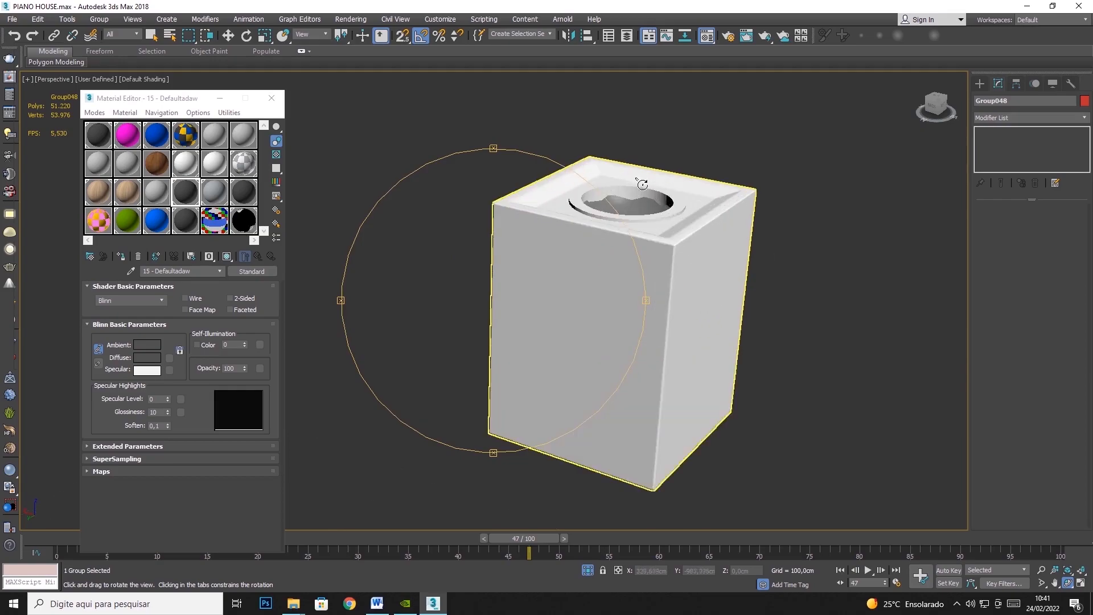
{"action": "scroll", "coordinate": [642, 197], "scroll_direction": "down", "scroll_amount": 10}
{"action": "key", "text": "q"}
{"action": "left_click", "coordinate": [448, 163]}
{"action": "scroll", "coordinate": [734, 316], "scroll_direction": "down", "scroll_amount": 8}
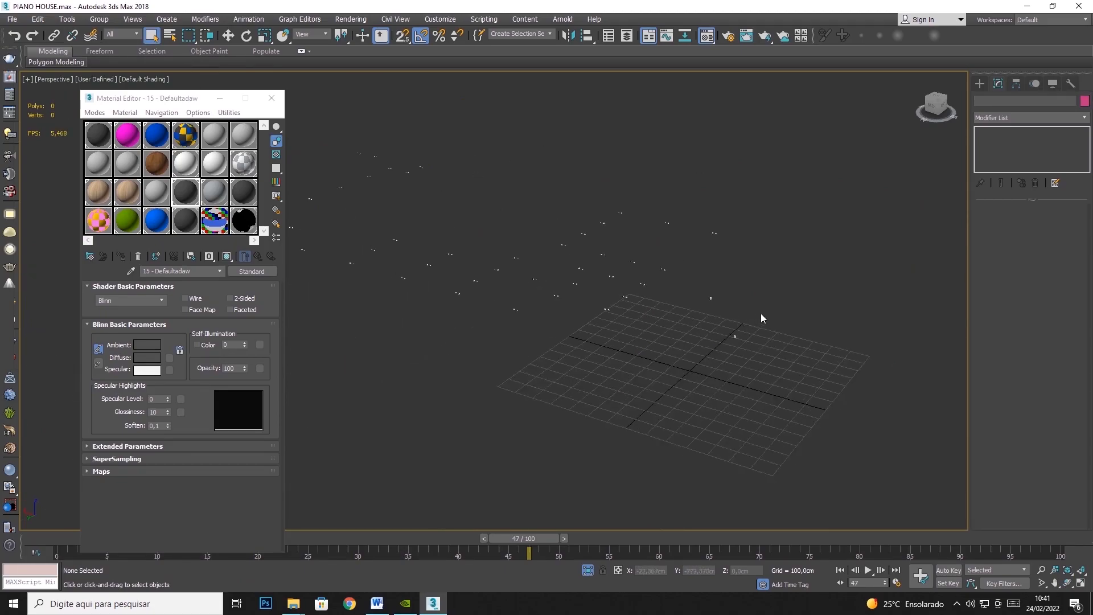